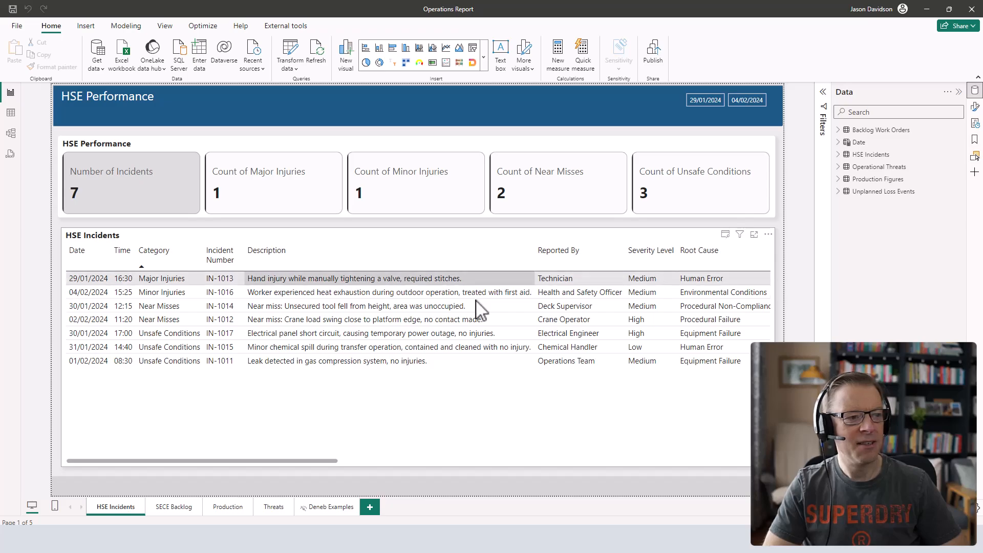
# Look through the HSE Incidents table's columns from Date across to Key Actions and back.
pyautogui.moveTo(281, 462); pyautogui.dragTo(692, 479)
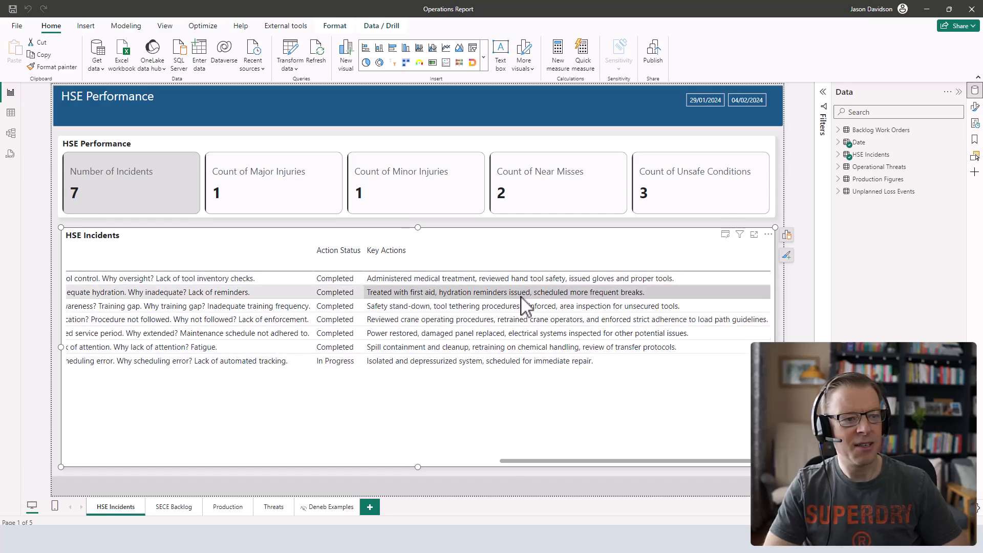
pyautogui.moveTo(589, 460); pyautogui.dragTo(4, 455)
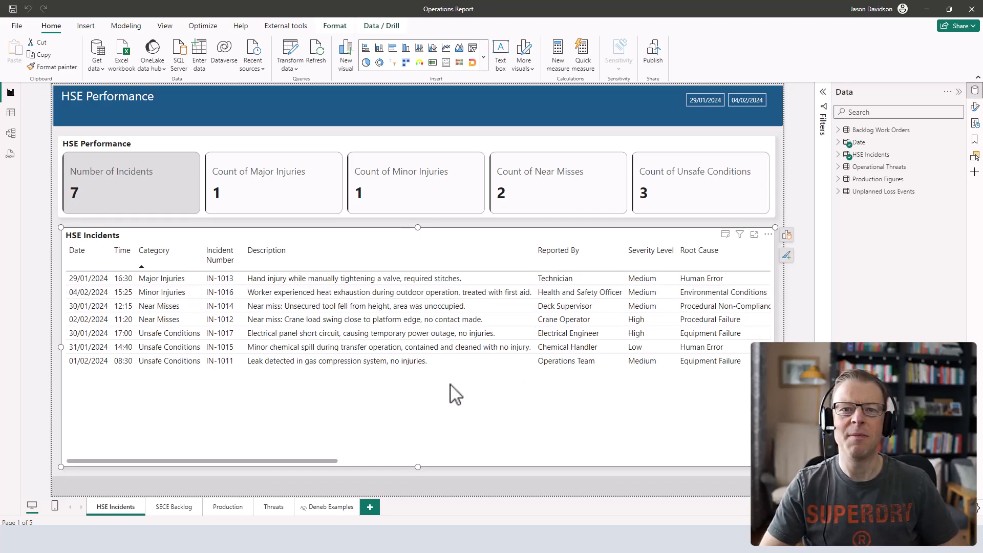
# Switch to the HSE Weekly Report in Word and read its incident summary table and the individual incident sections.
pyautogui.click(461, 539)
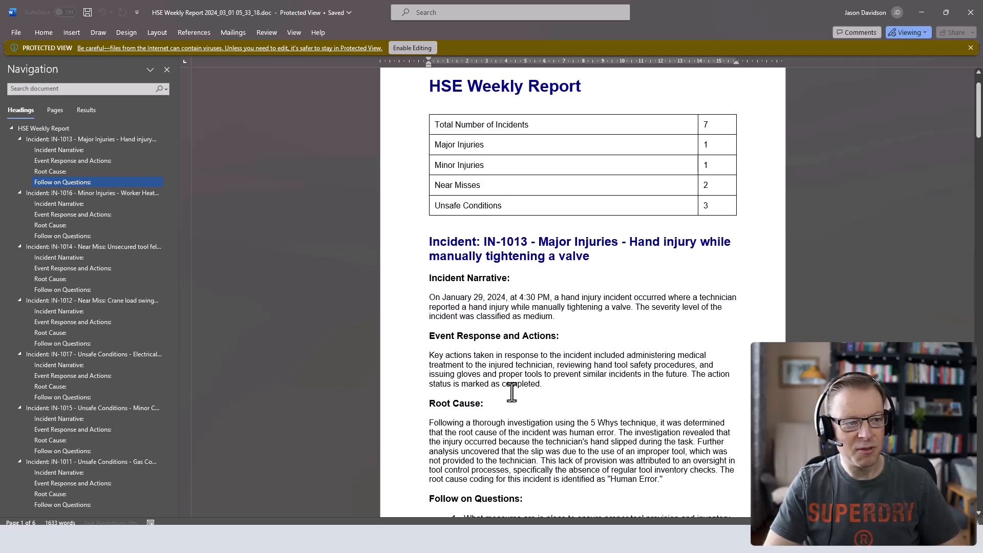
pyautogui.scroll(-2, 523, 397)
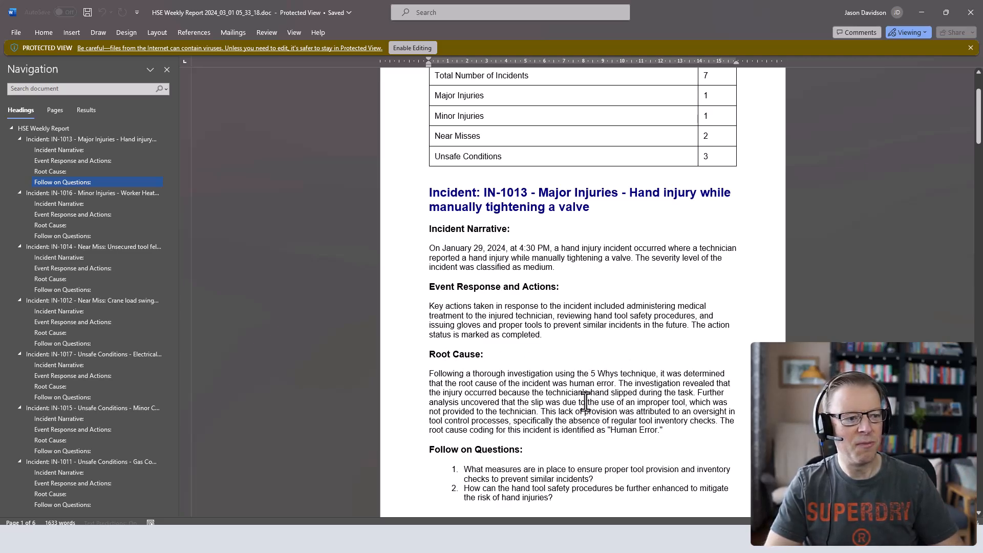
pyautogui.scroll(-6, 588, 451)
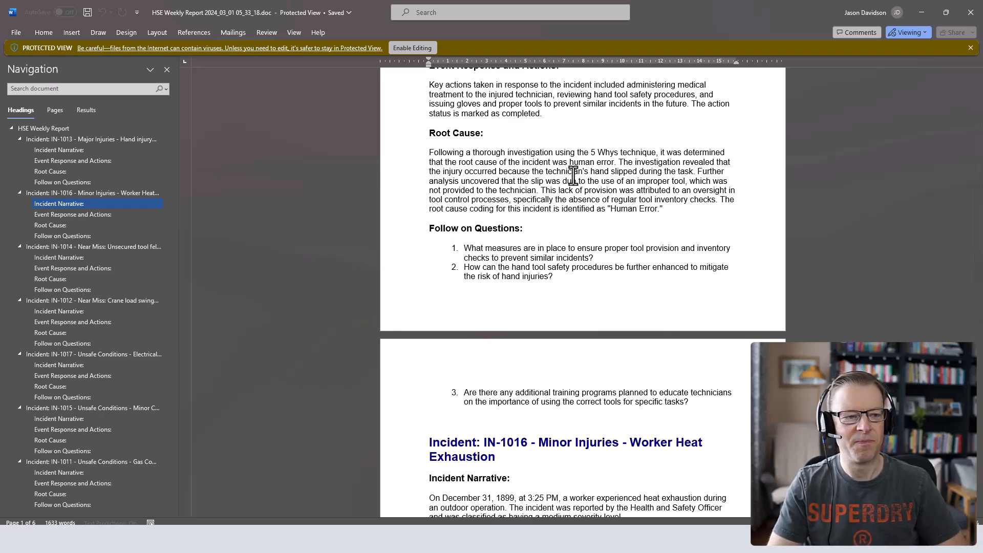
pyautogui.scroll(-3, 566, 227)
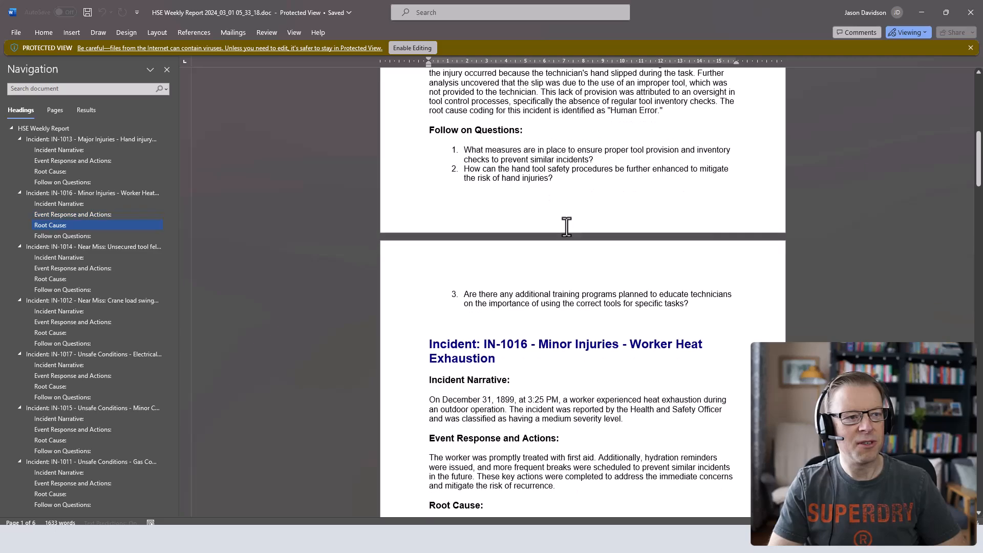
pyautogui.scroll(-1, 532, 287)
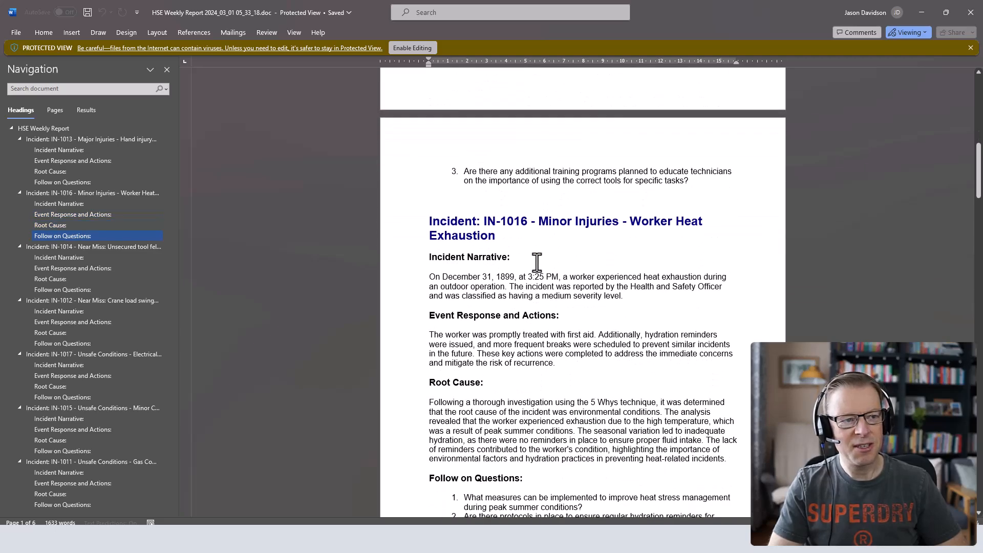
pyautogui.scroll(3, 535, 257)
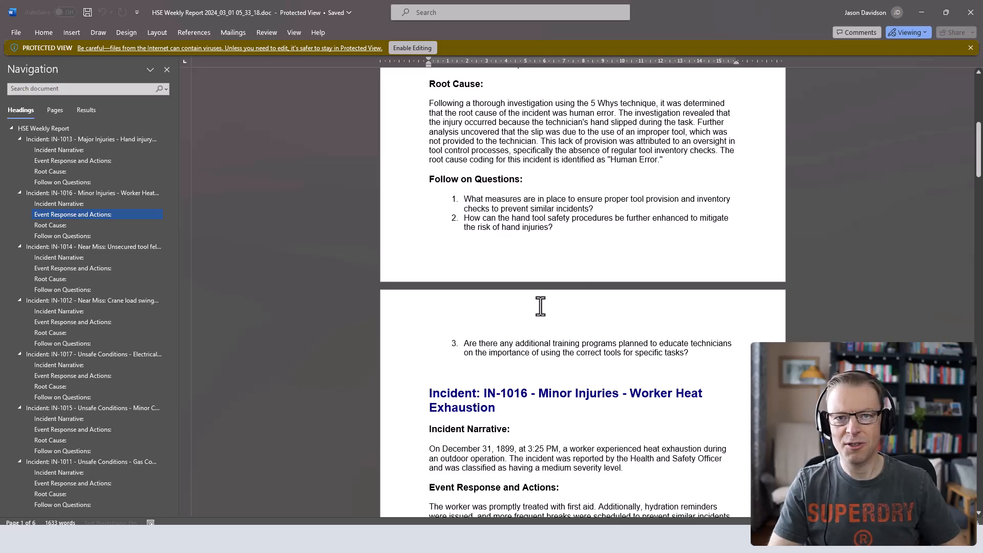
pyautogui.scroll(-7, 526, 331)
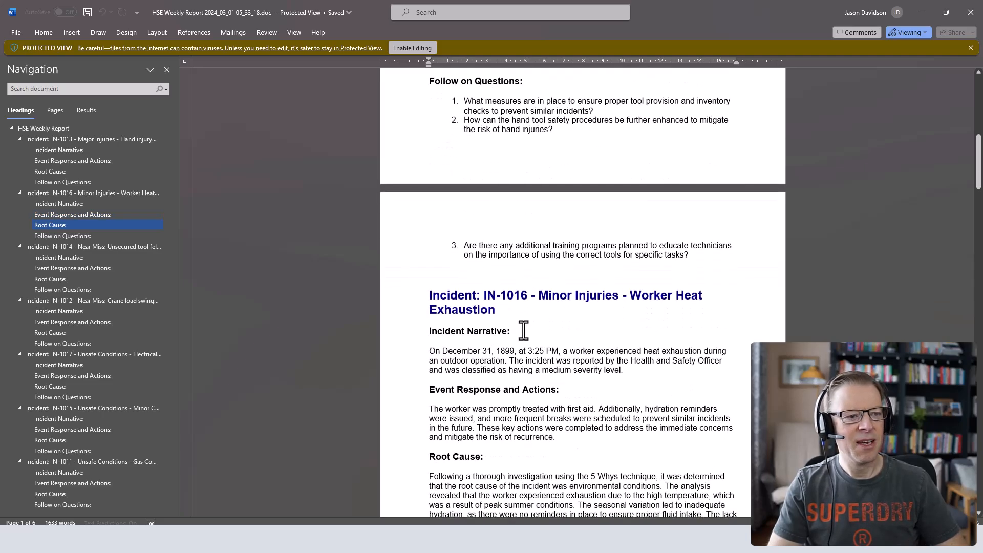
pyautogui.scroll(-9, 521, 308)
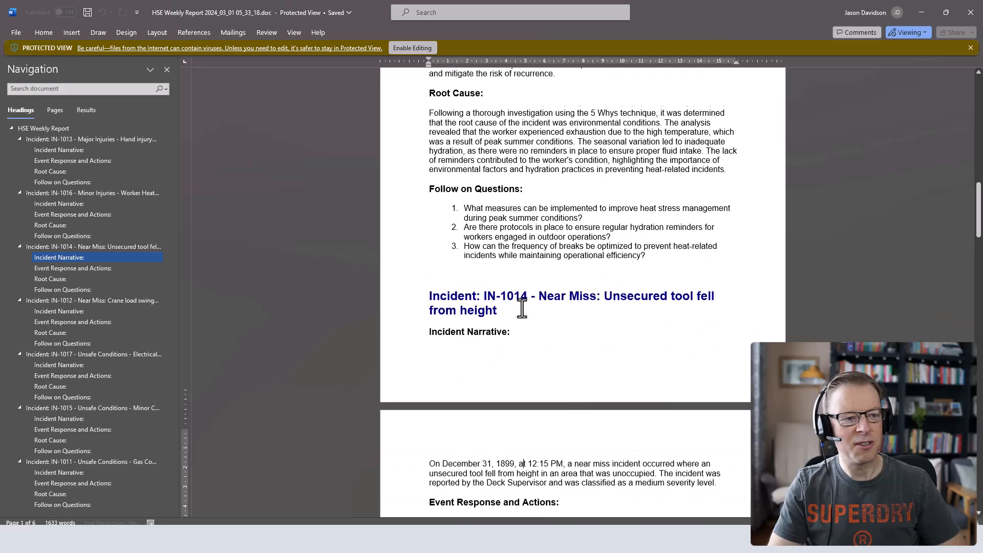
pyautogui.scroll(-7, 522, 308)
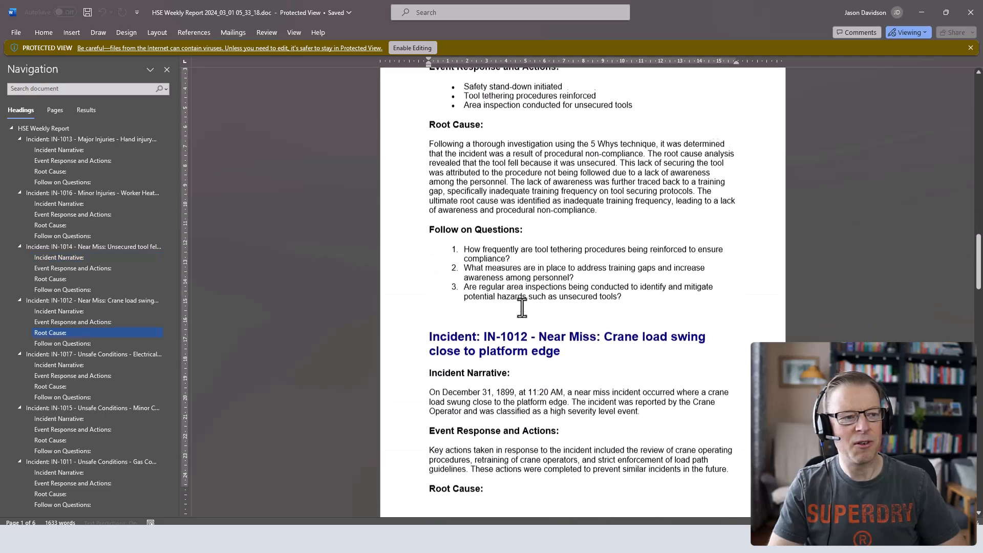
pyautogui.scroll(-1, 522, 307)
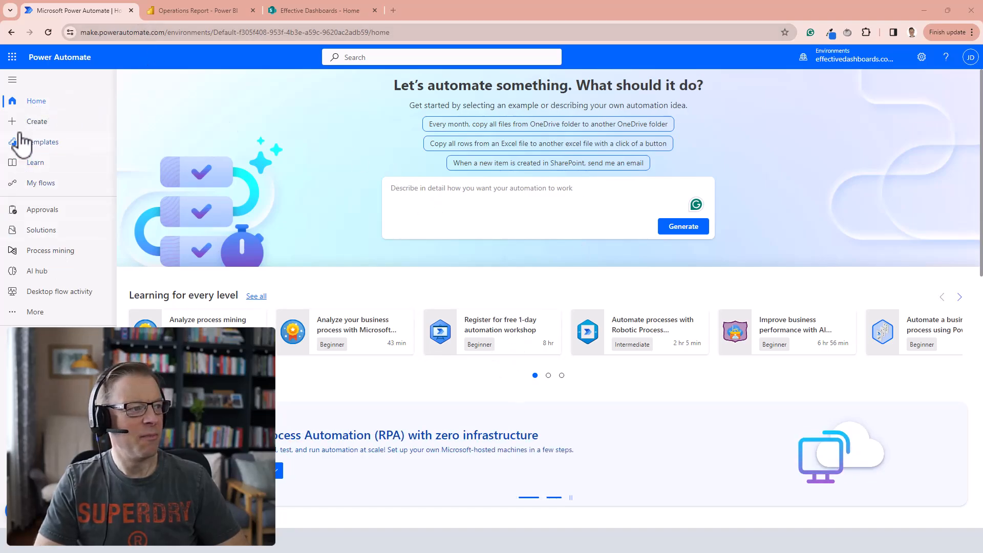
# Start a new scheduled cloud flow in Power Automate and name it Generate Weekly HSE Report.
pyautogui.click(37, 126)
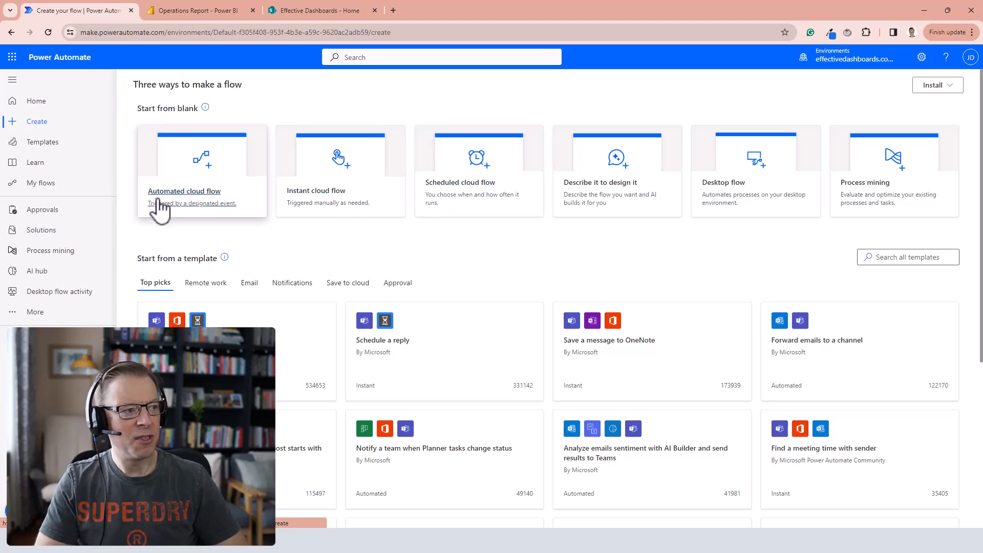
pyautogui.click(467, 200)
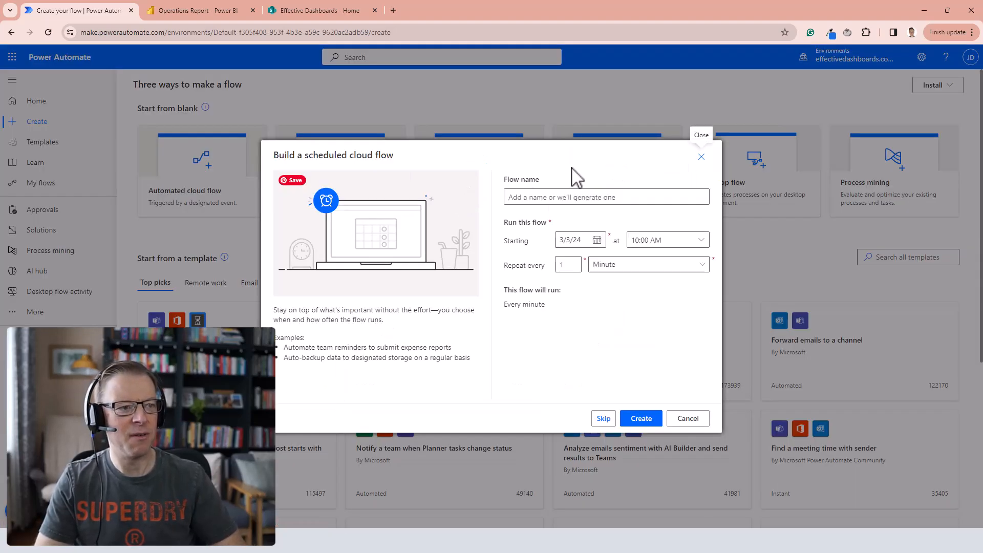
pyautogui.click(520, 195)
pyautogui.write('Generate Weekly HSE Report')
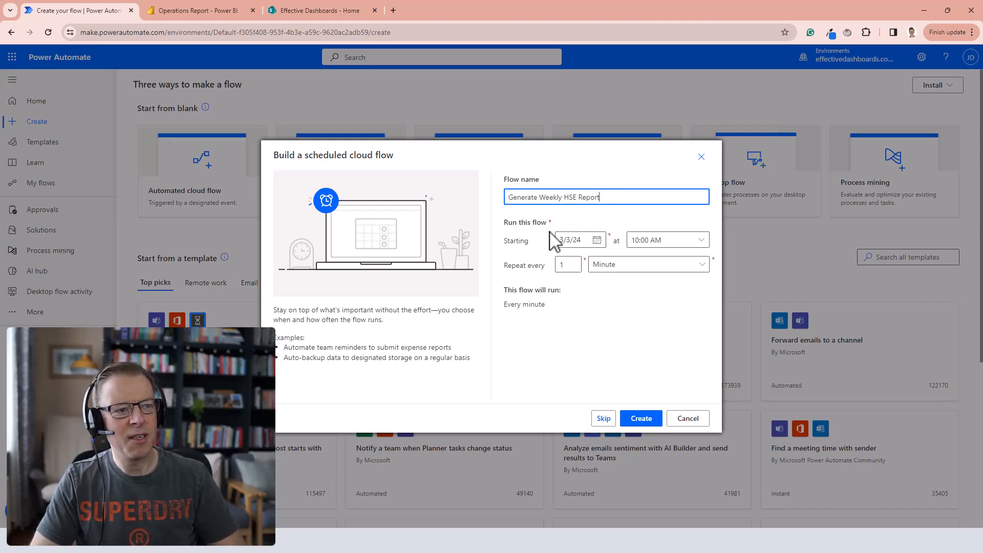
# Schedule the flow to start 3/11/24 at 06:00 AM, repeating every 1 week on all days except Monday, and create it.
pyautogui.click(590, 242)
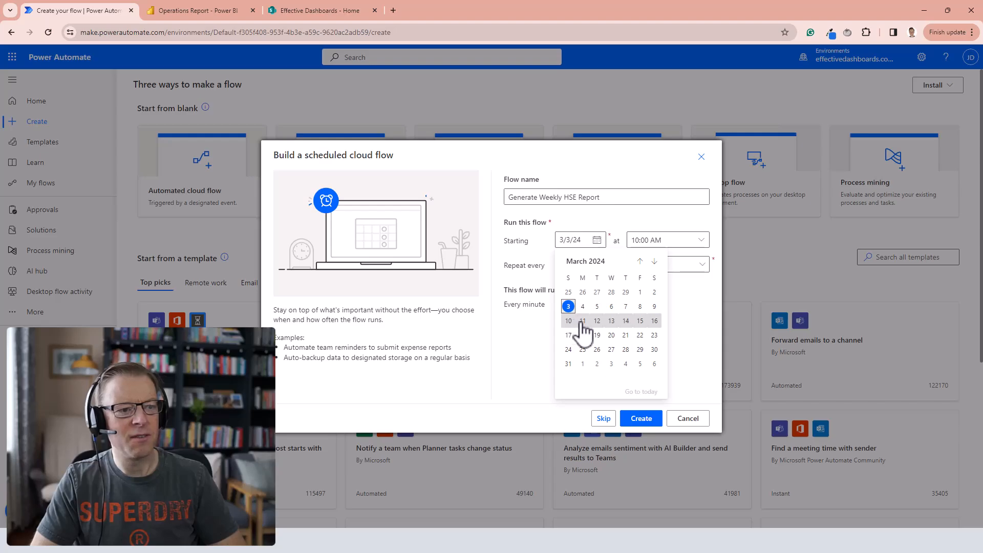
pyautogui.click(582, 321)
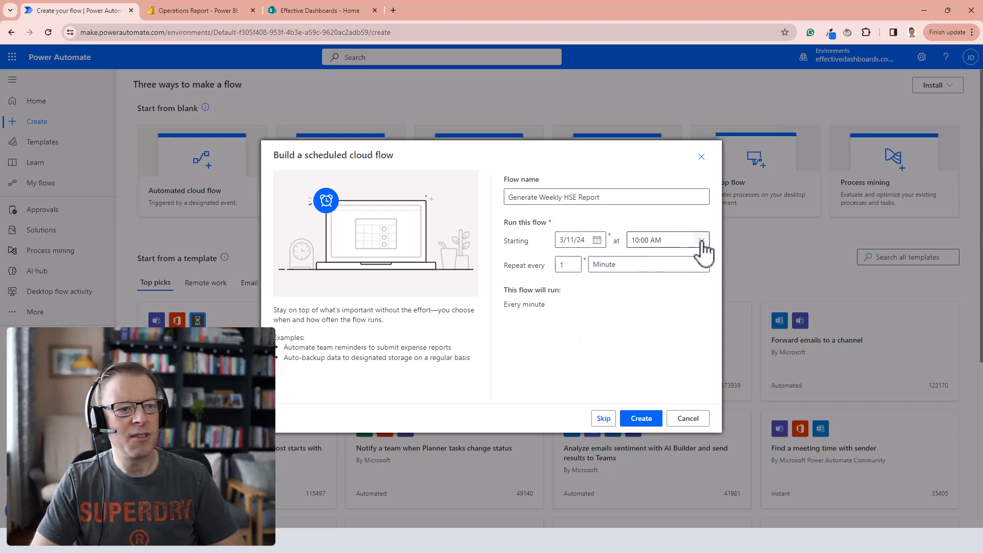
pyautogui.doubleClick(643, 236)
pyautogui.write('06:00 AM')
pyautogui.click(604, 265)
pyautogui.click(604, 299)
pyautogui.click(535, 310)
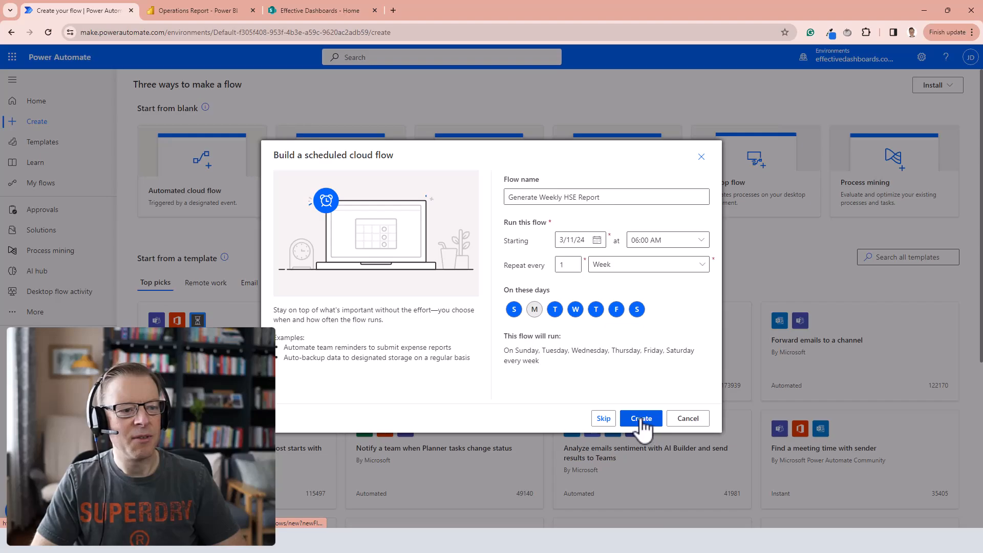
pyautogui.click(642, 419)
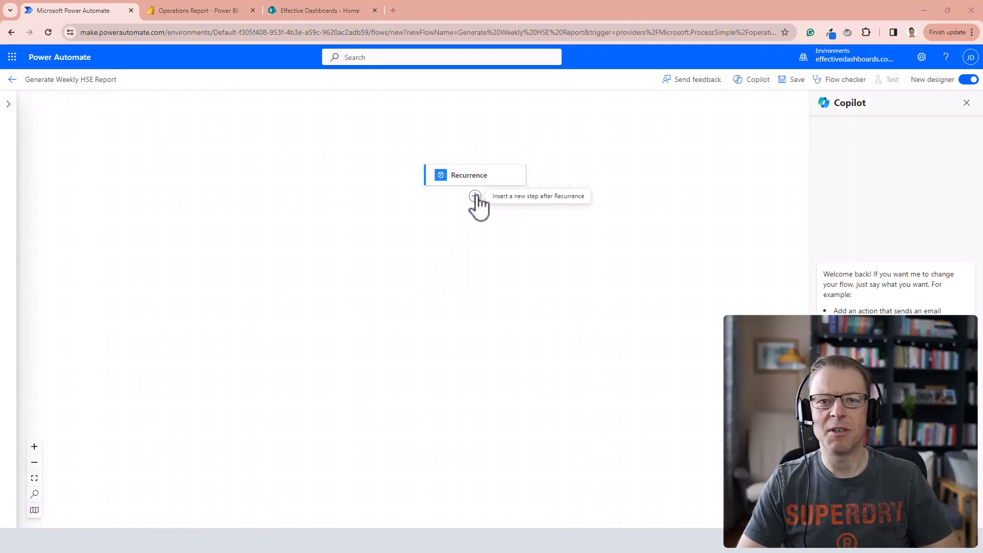
# Add the Power BI action "Run a query against a dataset" directly after the Recurrence trigger.
pyautogui.click(475, 196)
pyautogui.click(528, 186)
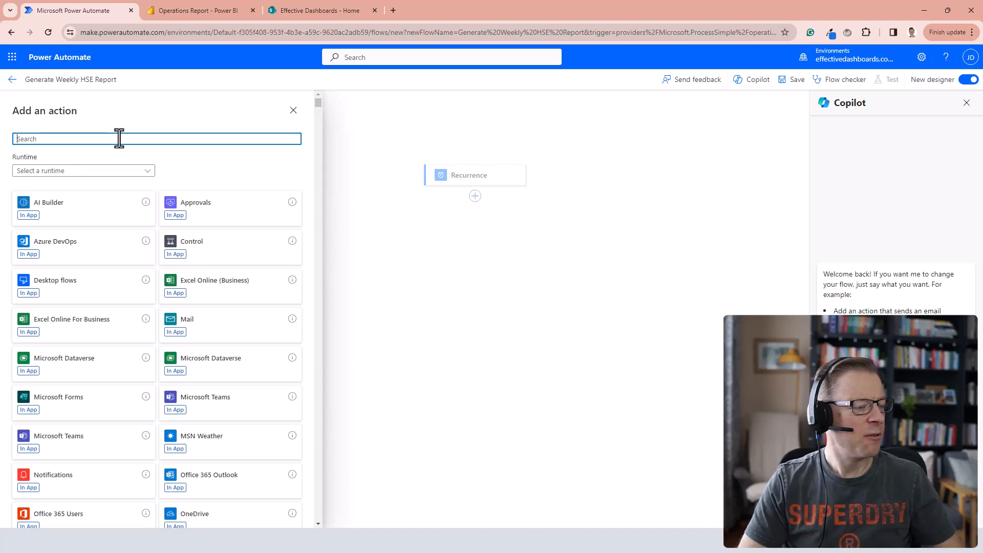
pyautogui.write('power ')
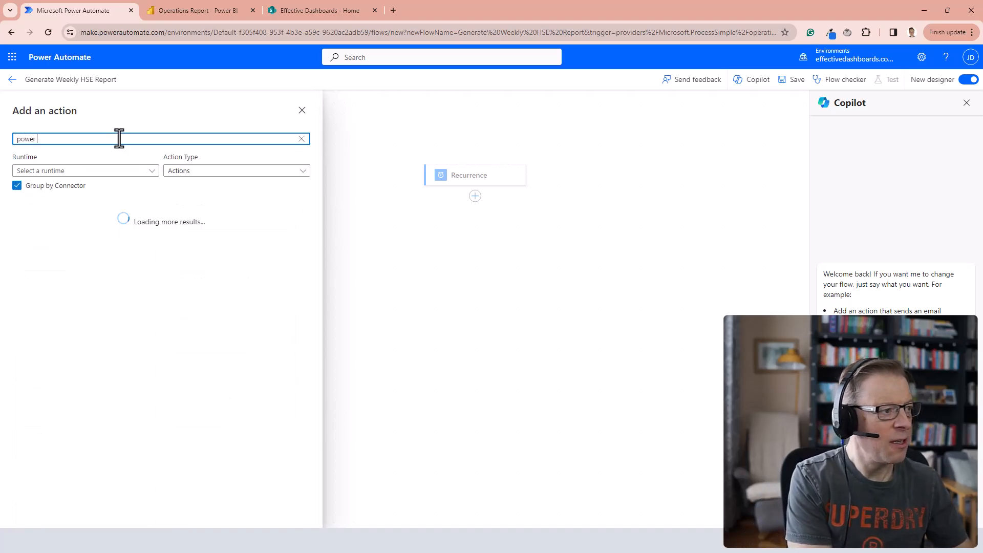
pyautogui.write('pi query')
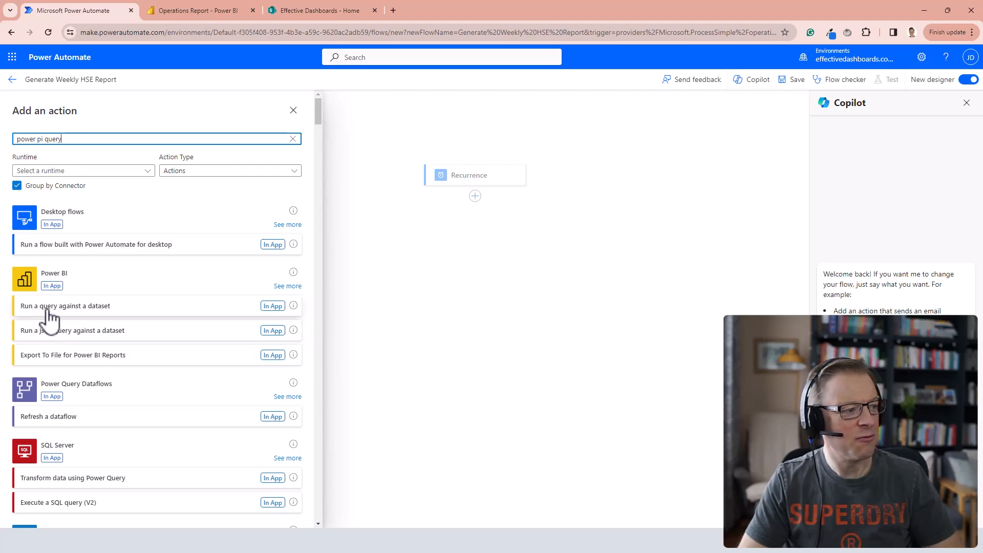
pyautogui.click(90, 308)
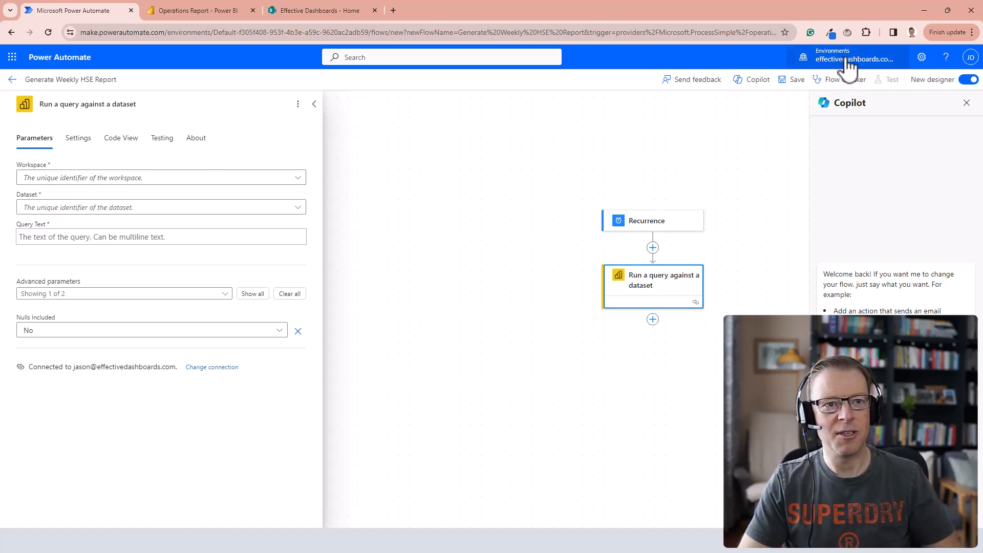
# Set the query action's workspace to Operations and its dataset to Operations Report.
pyautogui.click(298, 179)
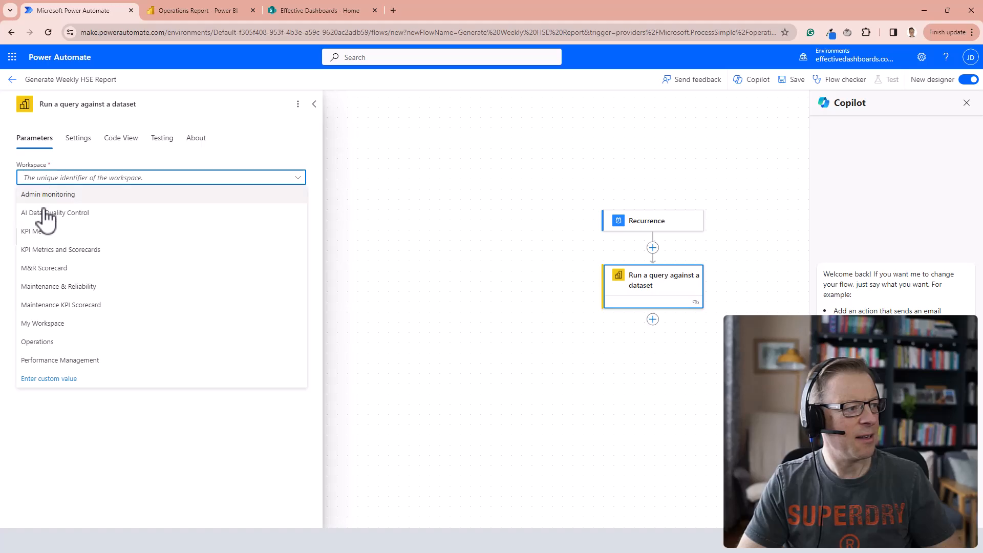
pyautogui.click(41, 342)
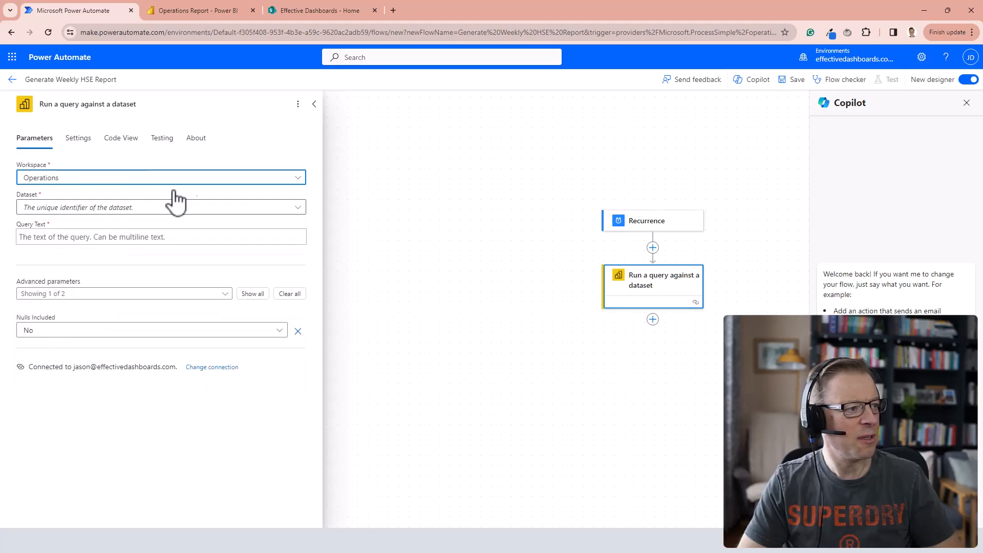
pyautogui.click(298, 208)
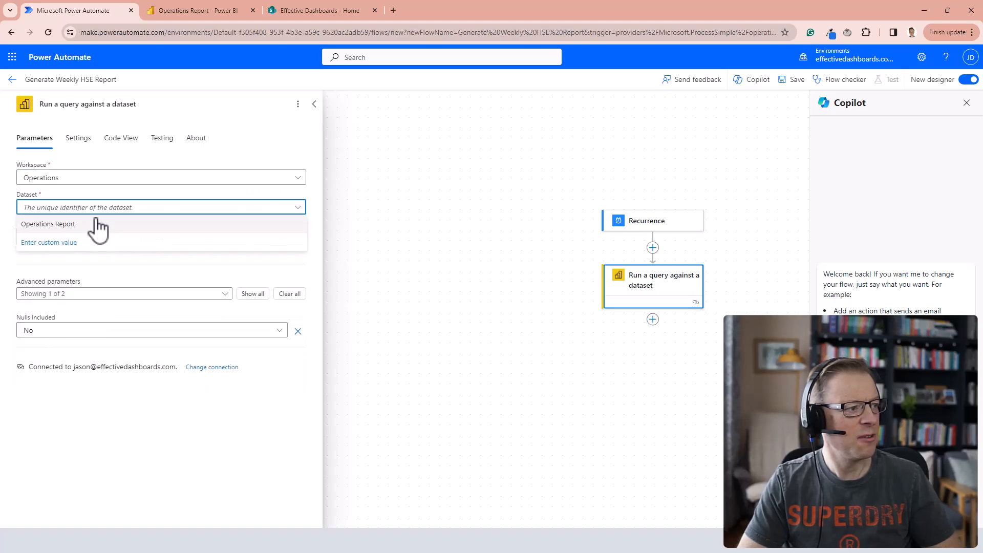
pyautogui.click(65, 223)
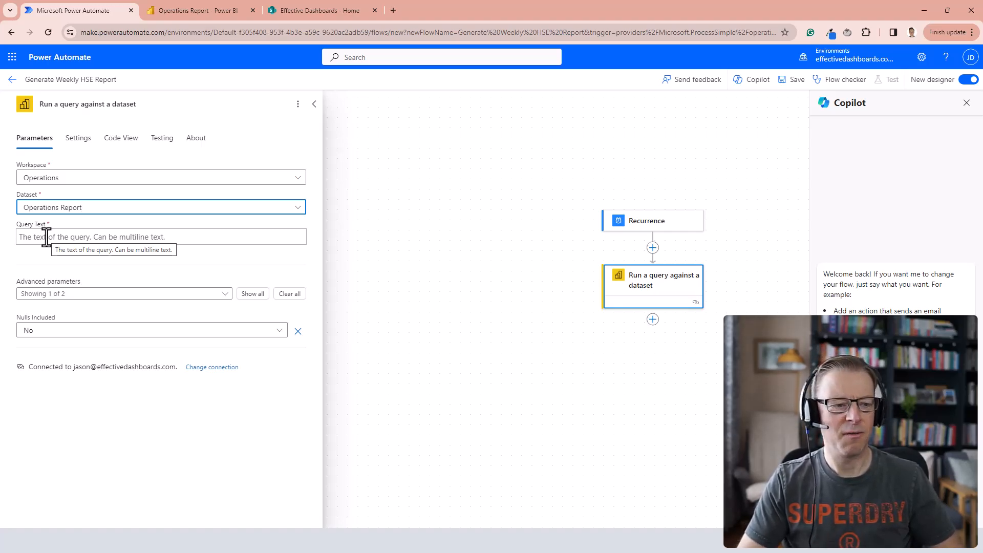
# Switch to the Operations Report in Power BI Desktop, start a Performance analyzer recording and refresh the HSE Incidents page's visuals.
pyautogui.click(446, 537)
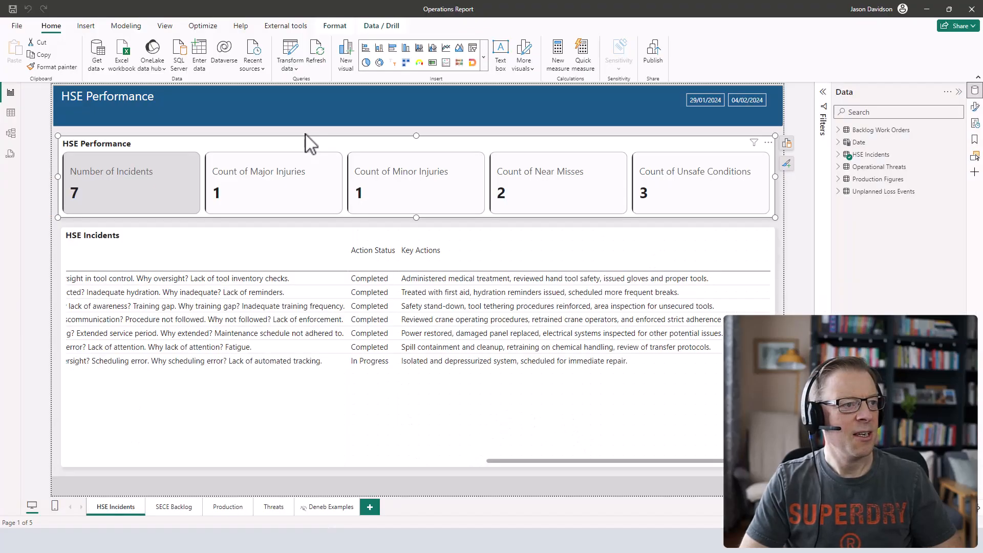
pyautogui.click(478, 486)
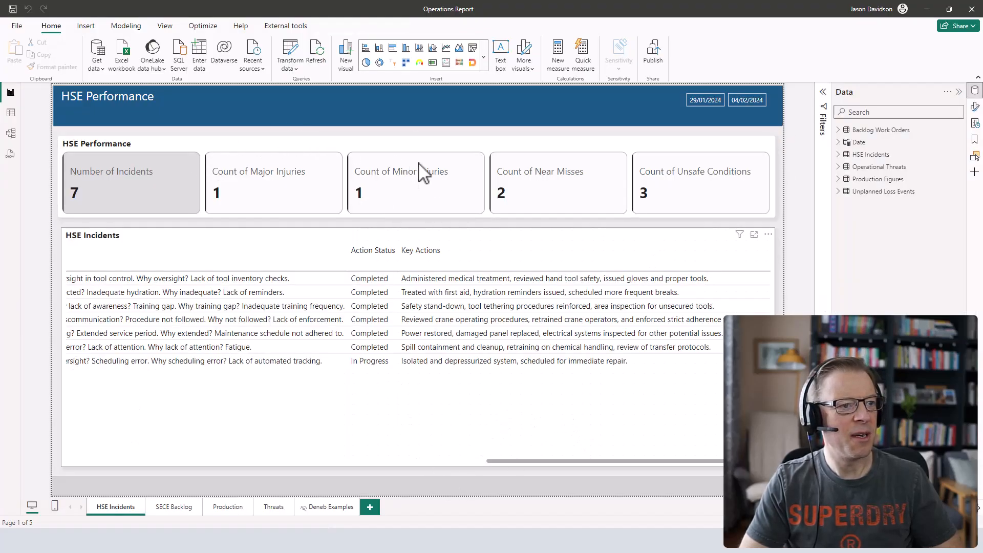
pyautogui.click(166, 27)
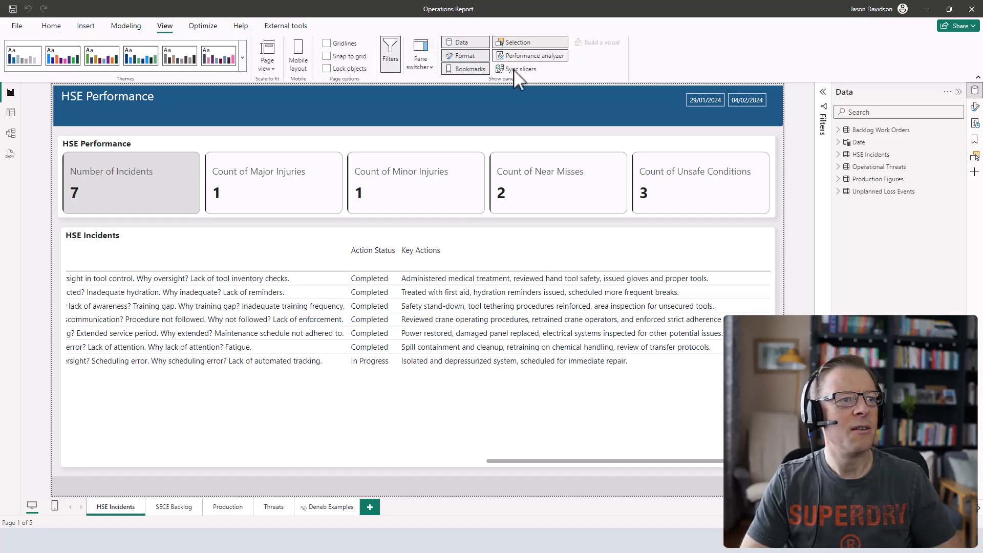
pyautogui.click(537, 57)
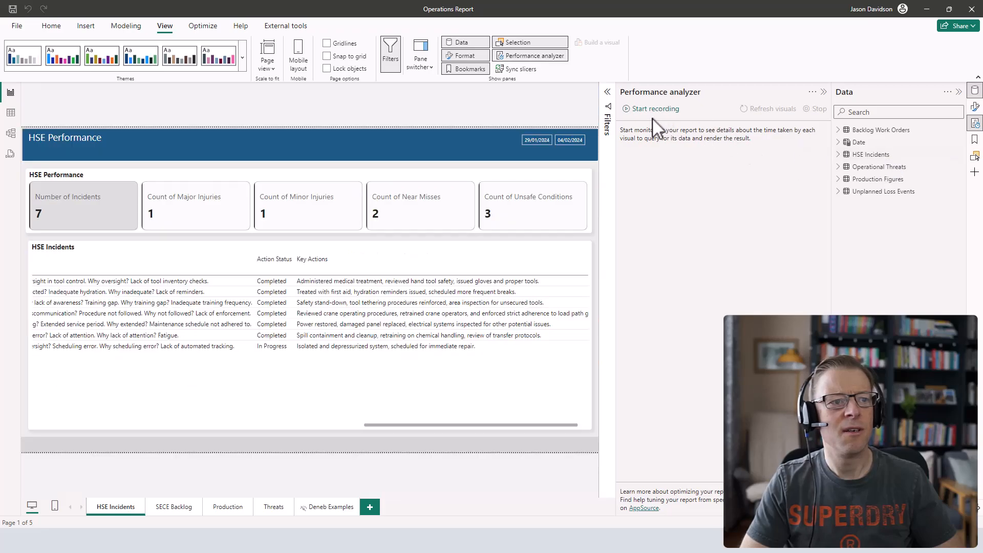
pyautogui.click(653, 109)
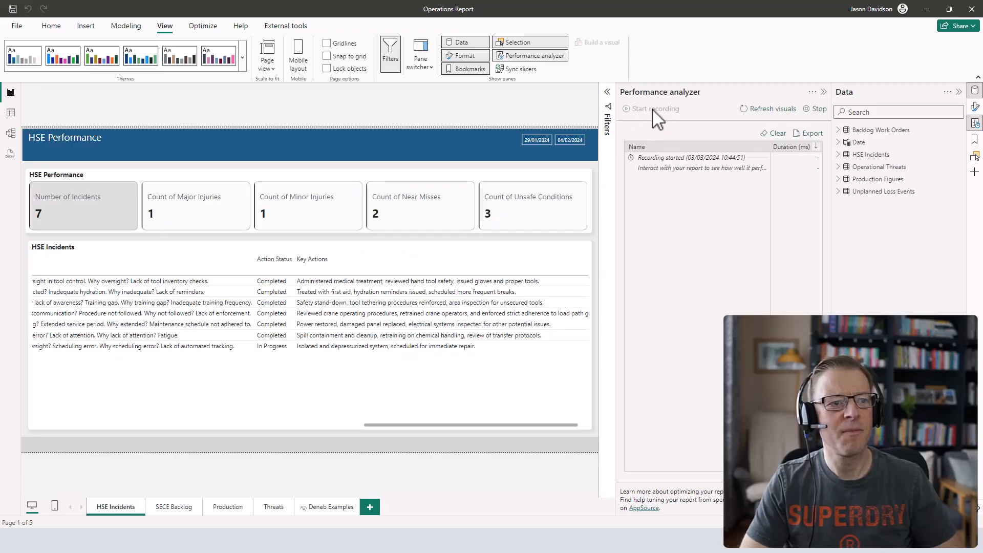
pyautogui.click(781, 113)
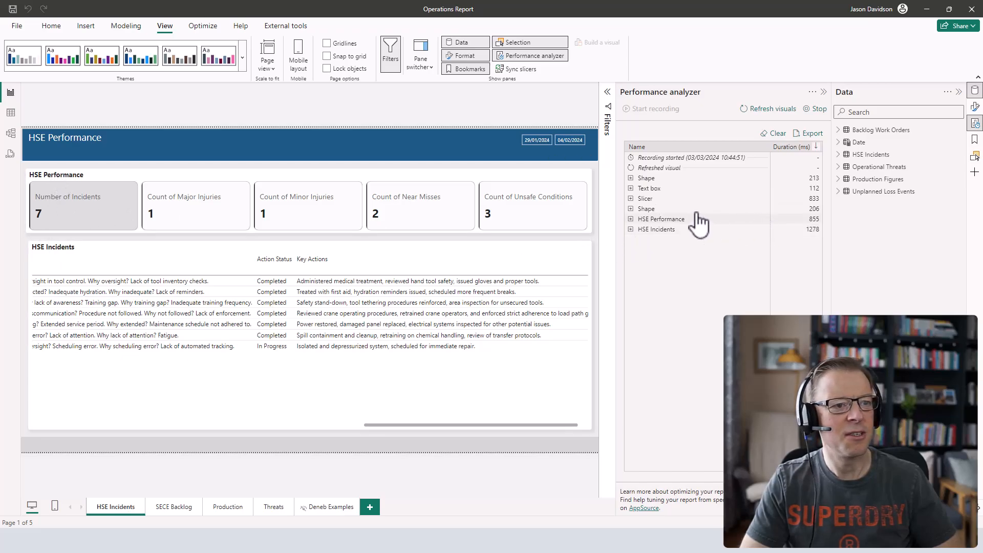
# Copy the HSE Performance visual's DAX query, paste it as the query action's query text in Power Automate, and save the flow.
pyautogui.click(631, 220)
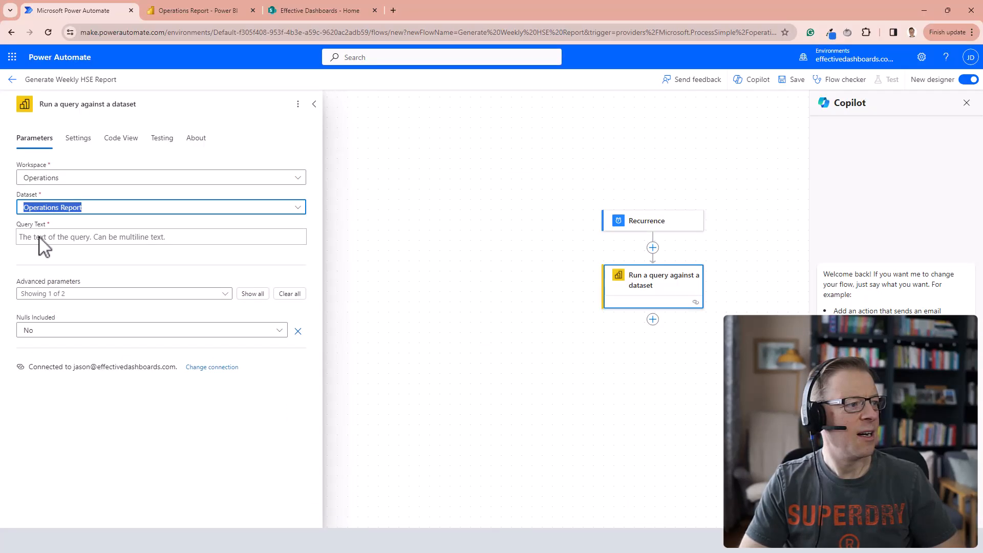
pyautogui.click(84, 238)
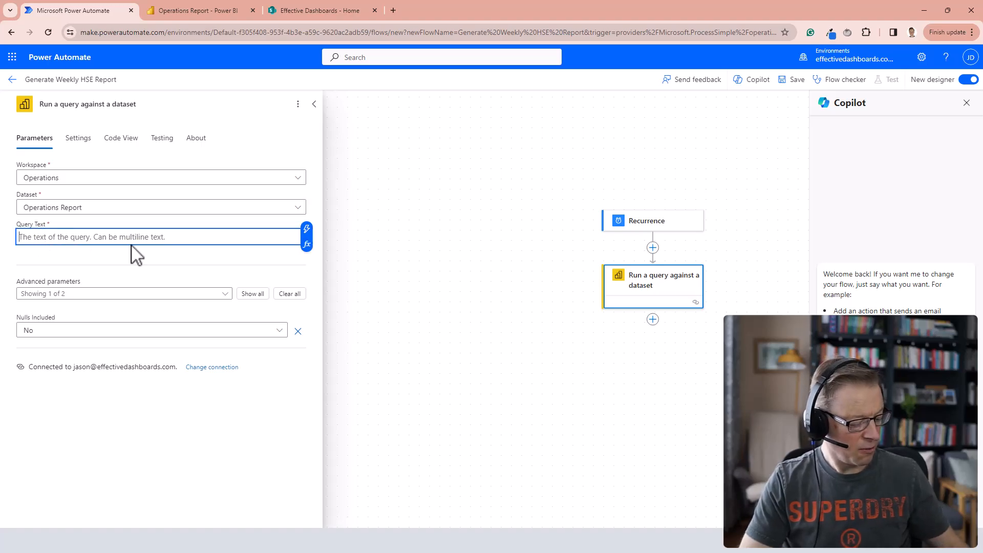
pyautogui.write('// DAX Query DEFINE VAR __DS0FilterTable =  FILTER(   KEEPFILTERS(VALUES(\'Date\'[Date])),   AND(\'Date\'[Date] >= DATE(2024, 1, 29), \'Date\'[Date] < DATE(2024, 2, 5))  )  EVALUATE  SUMMARIZECOLUMNS(   __DS0FilterTable,   "Number_of_Incidents", IGNORE(\'HSE Incidents\'[Number of Incidents]),   "Count_of_Major_Injuries", IGNORE(\'HSE Incidents\'[Count of Major Injuries]),   "Count_of_Minor_Injuries", IGNORE(\'HSE Incidents\'[Count of Minor Injuries]),   "Count_of_Near_Misses", IGNORE(\'HSE Incidents\'[Count of Near Misses]),   "Count_of_Unsafe_Conditions", IGNORE(\'HSE Incidents\'[Count of Unsafe Conditions])  )')
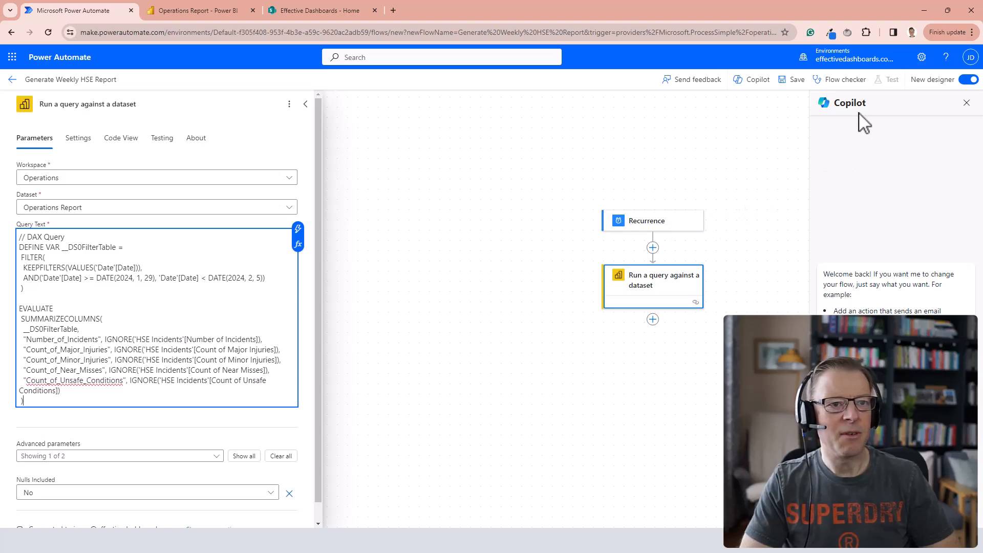
pyautogui.click(795, 82)
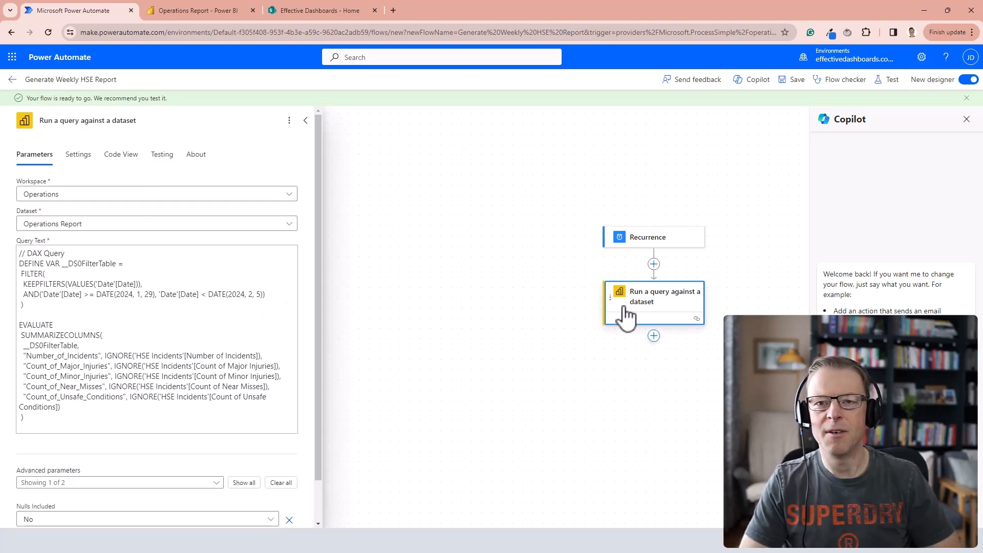
# Add a second "Run a query against a dataset" action after the first, with workspace Operations and dataset Operations Report.
pyautogui.click(654, 336)
pyautogui.click(672, 346)
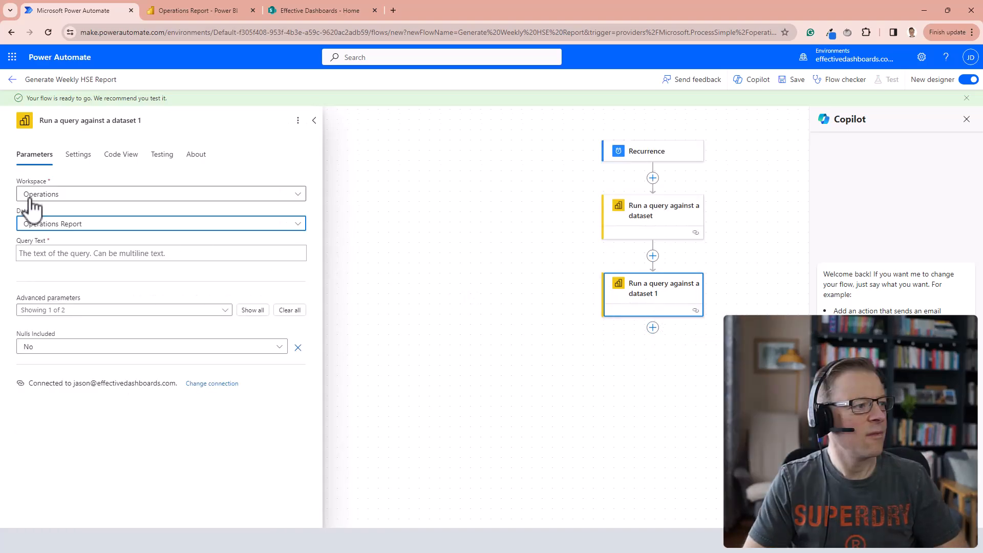
pyautogui.click(74, 254)
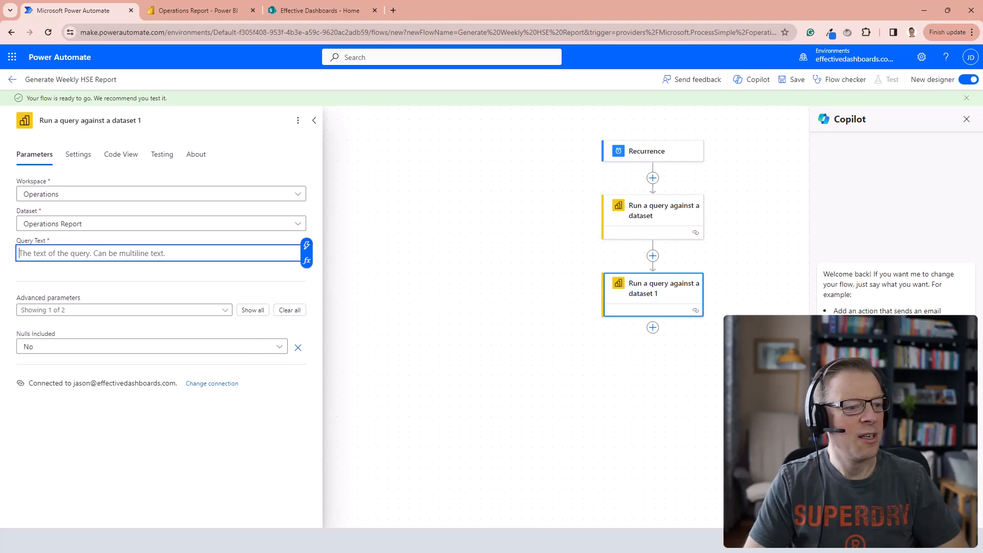
# Copy the HSE Incidents visual's DAX query from Power BI Desktop into the second query action's query text and save the flow.
pyautogui.moveTo(425, 541)
pyautogui.click(447, 499)
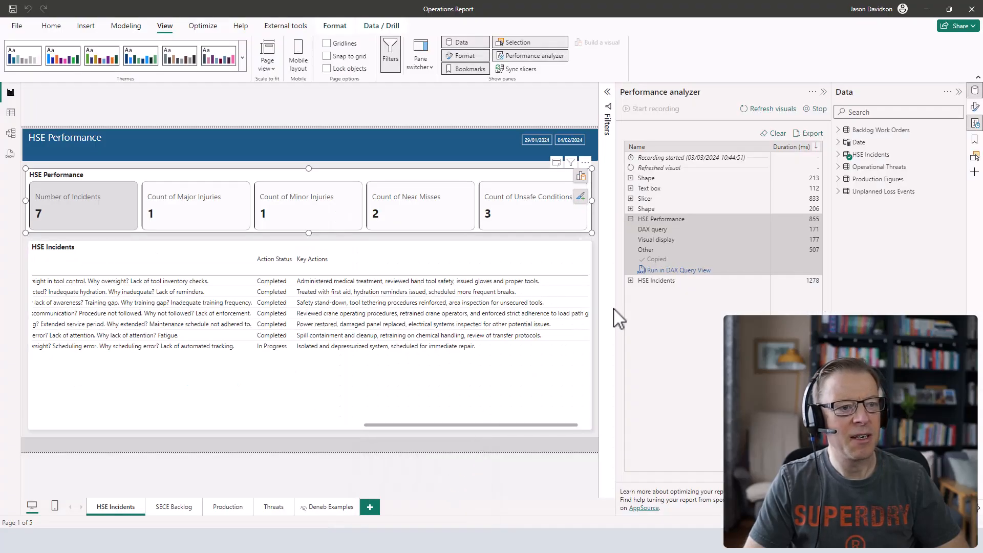
pyautogui.click(631, 219)
pyautogui.click(631, 230)
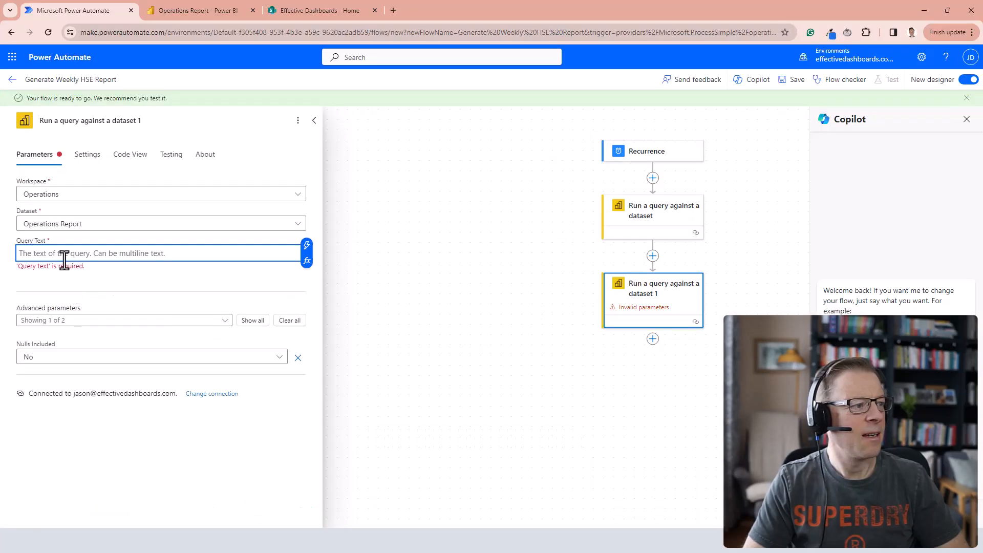
pyautogui.hotkey('ctrl', 'v')
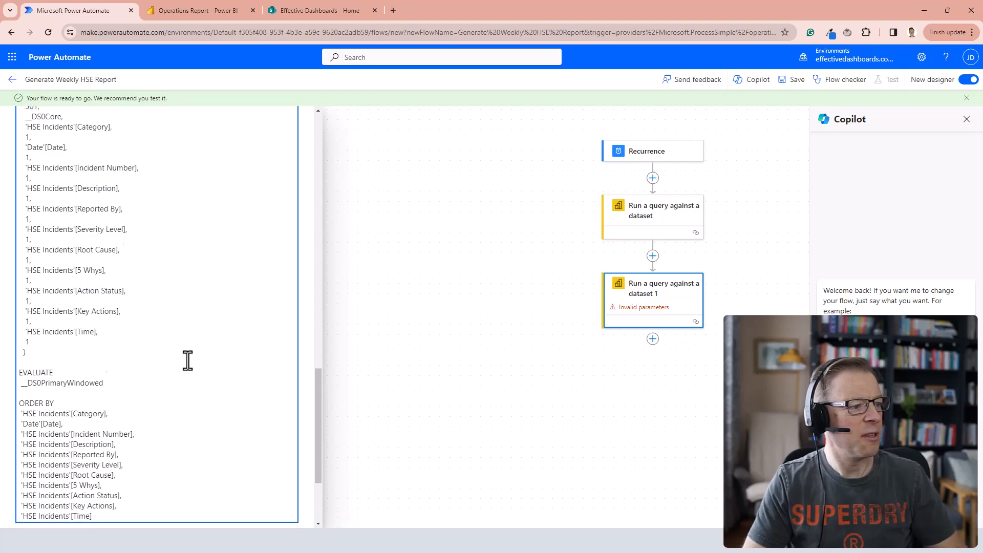
pyautogui.scroll(15, 189, 363)
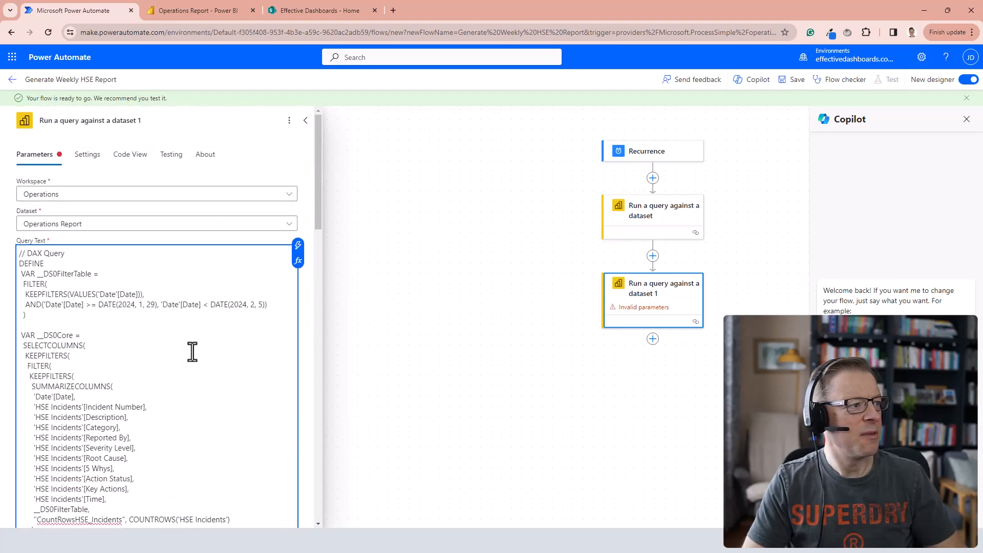
pyautogui.click(307, 122)
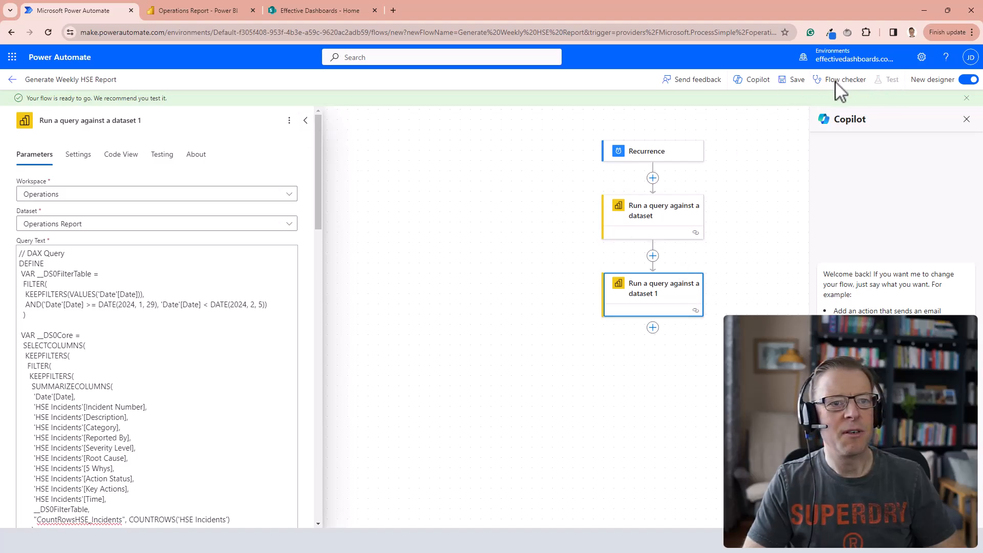
pyautogui.click(793, 83)
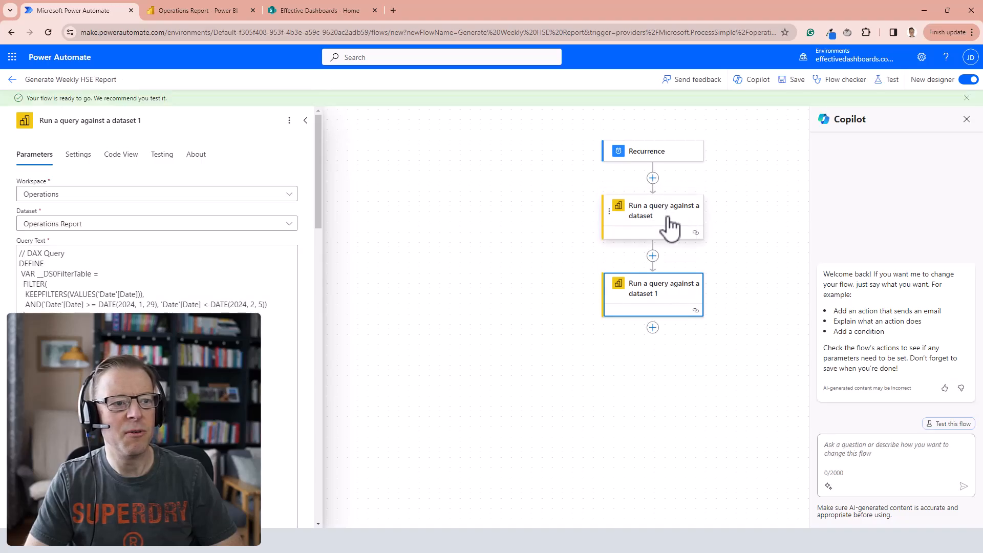
# Test the flow with a manual run and open its run results.
pyautogui.click(887, 82)
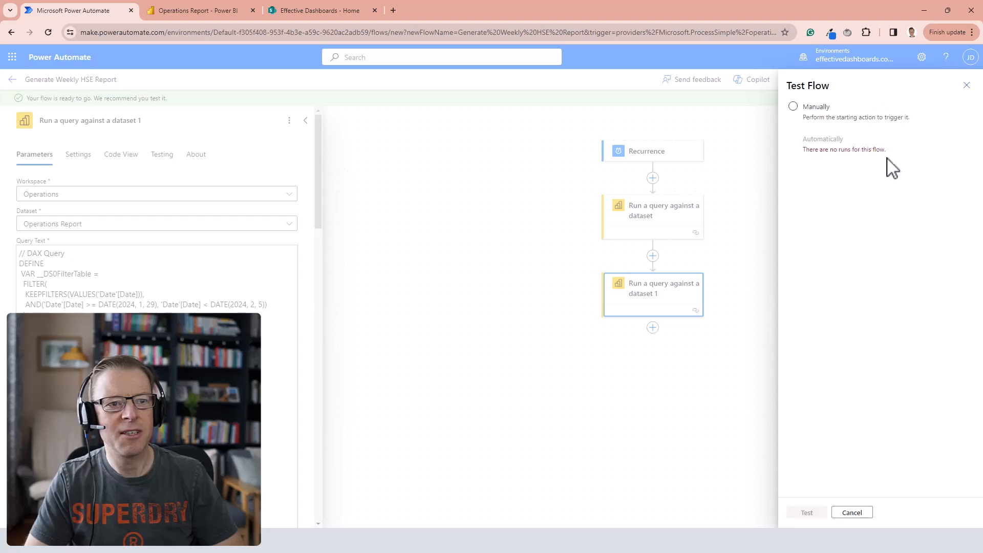
pyautogui.click(808, 111)
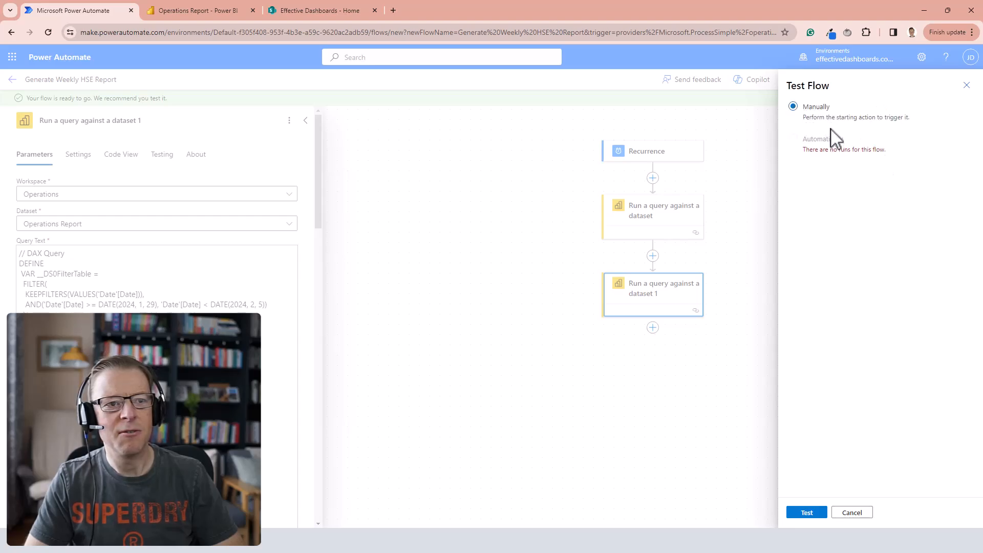
pyautogui.click(807, 513)
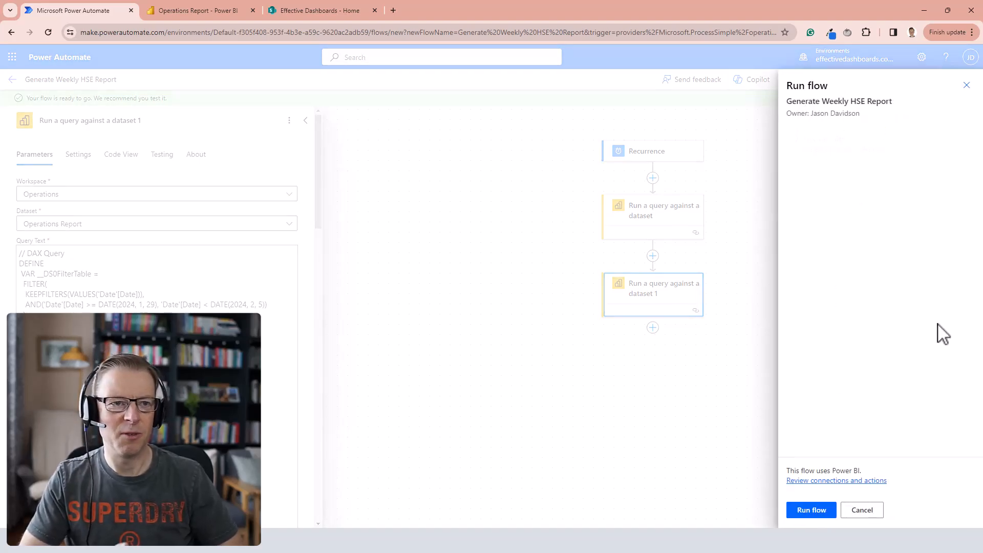
pyautogui.click(812, 511)
pyautogui.click(821, 514)
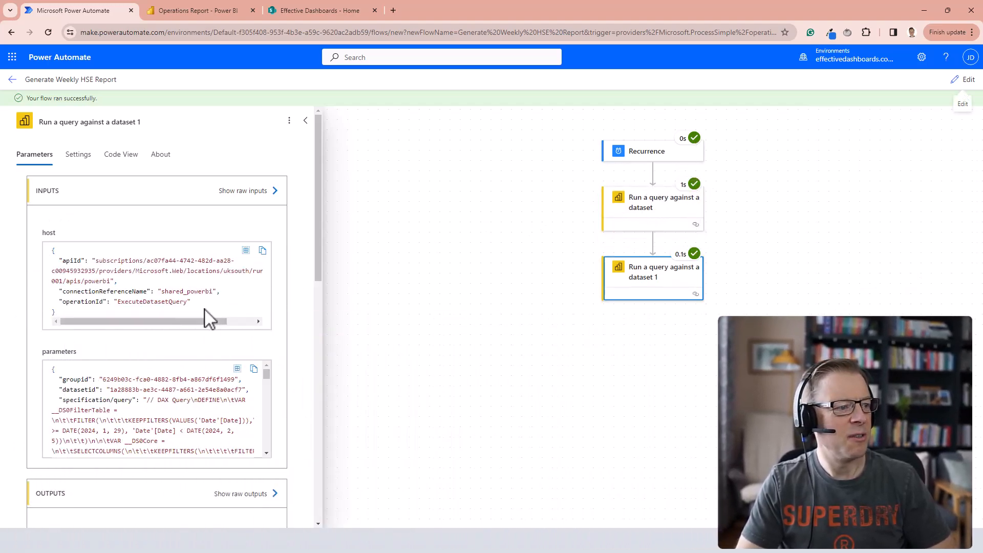
# Examine the first query action's output body and compare its incident counts with the HSE Performance cards in Power BI Desktop.
pyautogui.click(647, 204)
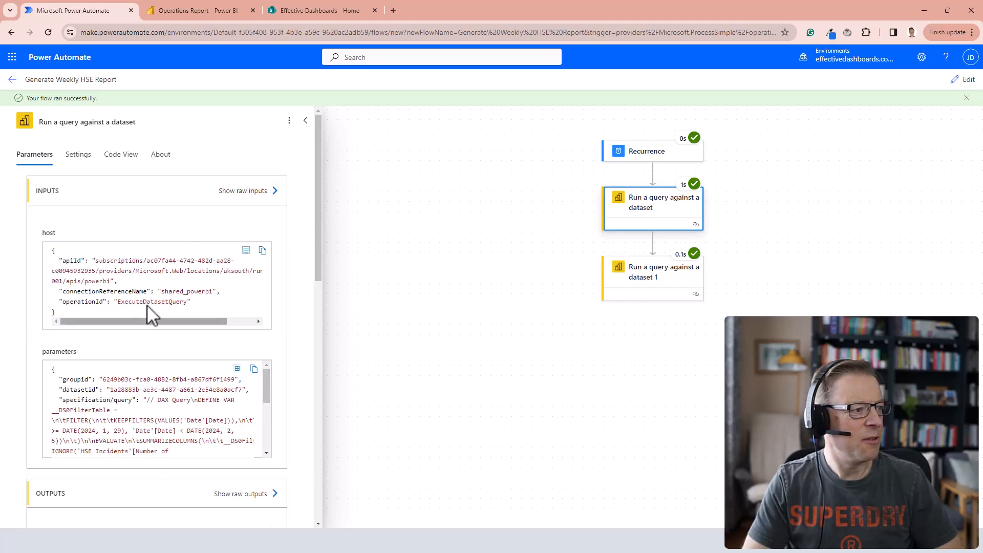
pyautogui.scroll(-5, 185, 313)
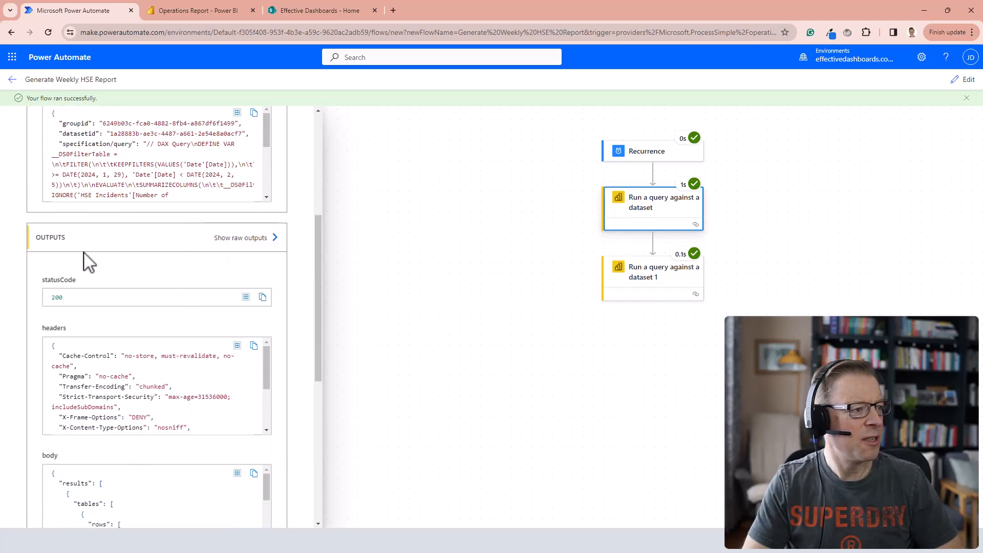
pyautogui.scroll(-4, 128, 297)
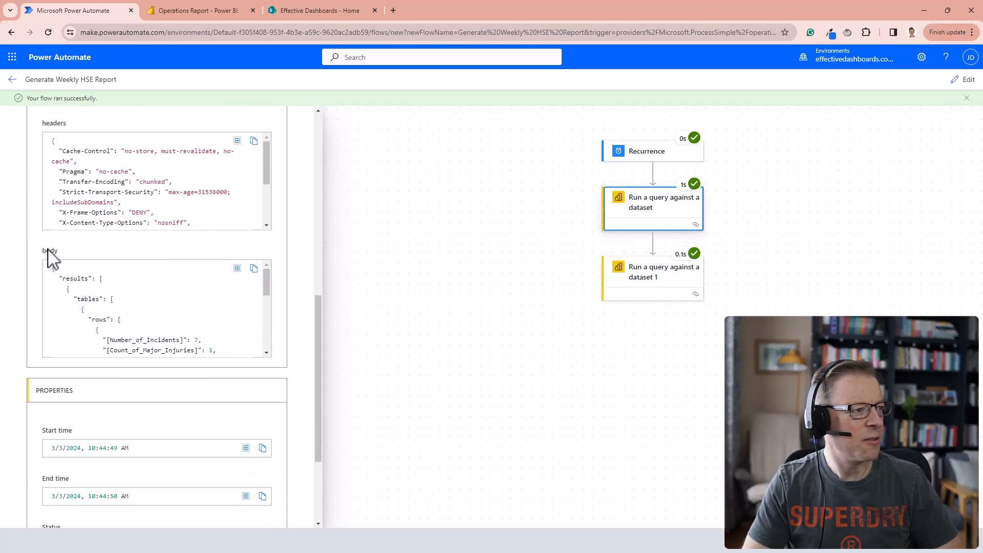
pyautogui.scroll(-4, 176, 285)
pyautogui.scroll(2, 171, 281)
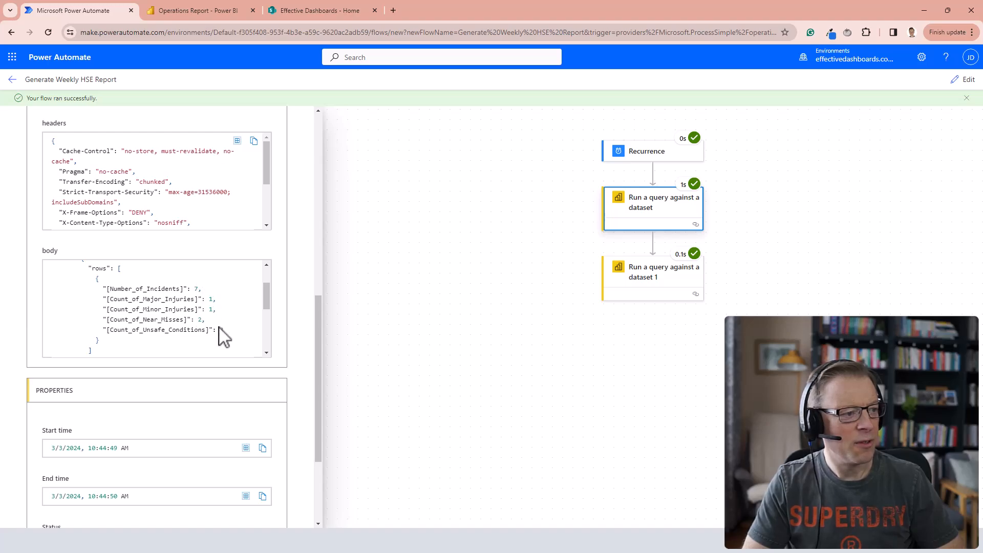
pyautogui.hotkey('alt', 'Tab')
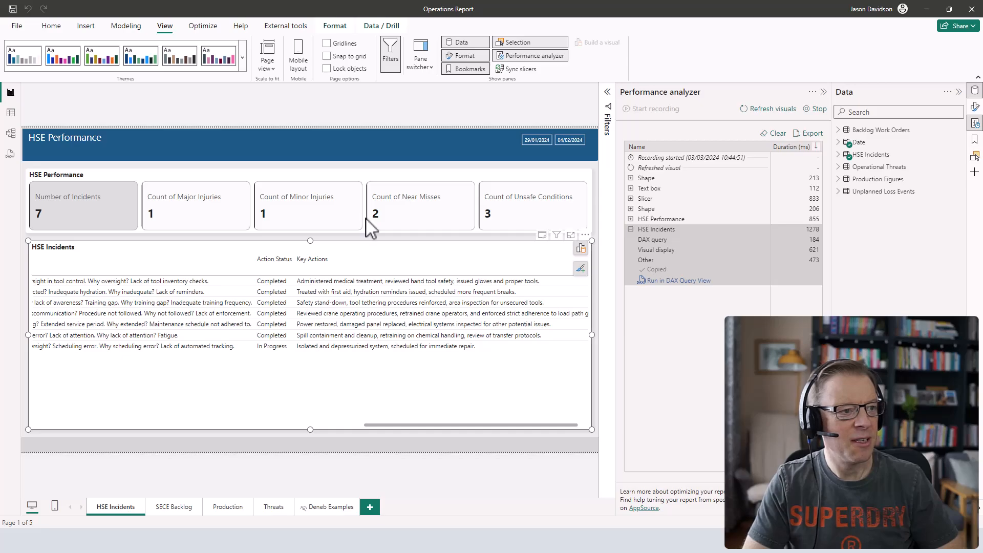
pyautogui.hotkey('alt', 'Tab')
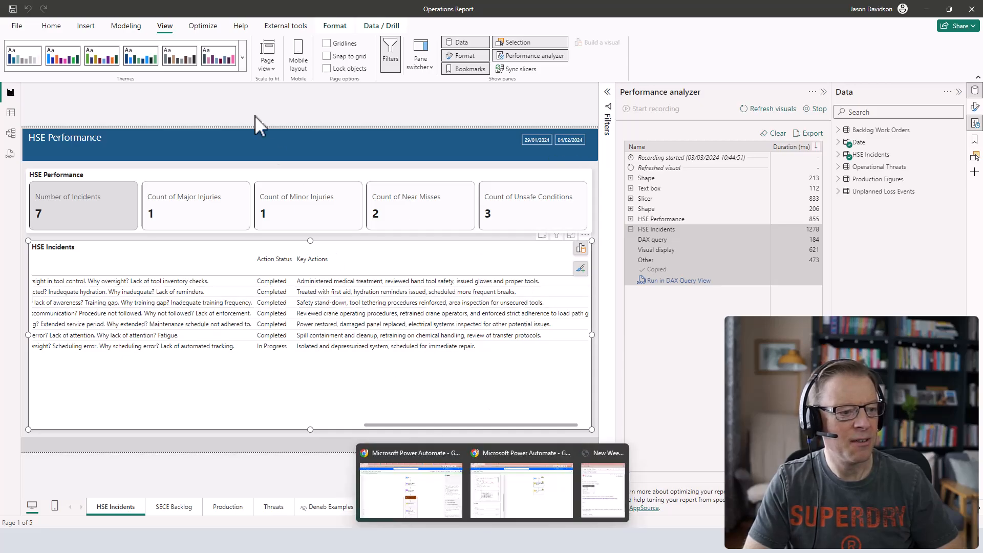
pyautogui.click(220, 55)
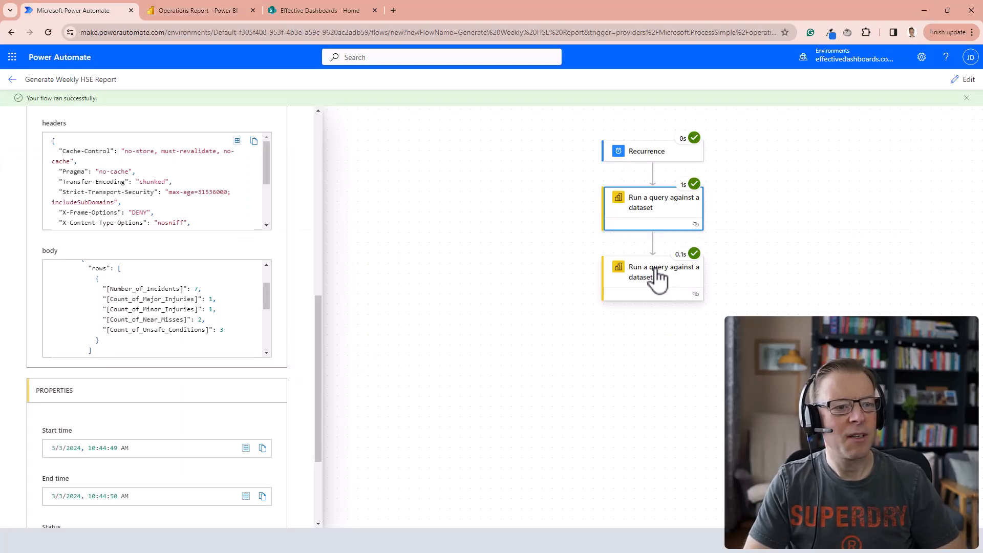
# Examine the incident records in the second query action's output body.
pyautogui.click(657, 280)
pyautogui.scroll(2, 123, 287)
pyautogui.scroll(-4, 125, 295)
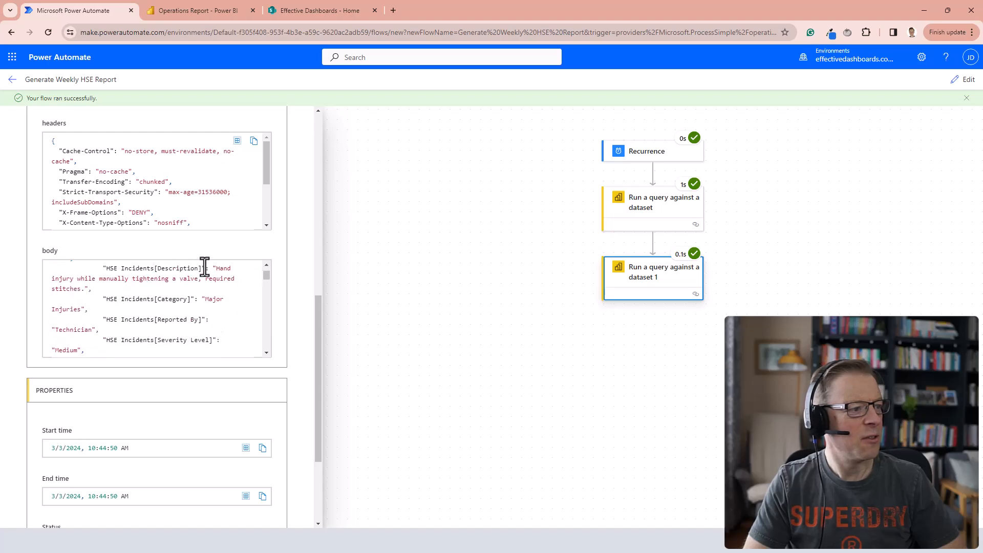
pyautogui.scroll(-10, 131, 302)
pyautogui.scroll(-2, 137, 313)
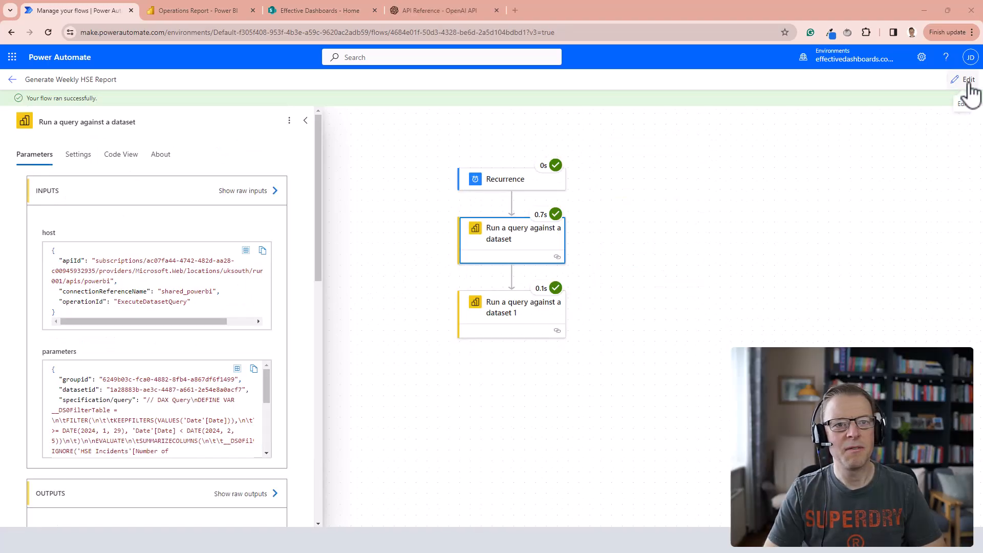
# Reopen the flow for editing and add an HTTP action after the second dataset query, searching the actions for "http".
pyautogui.click(969, 83)
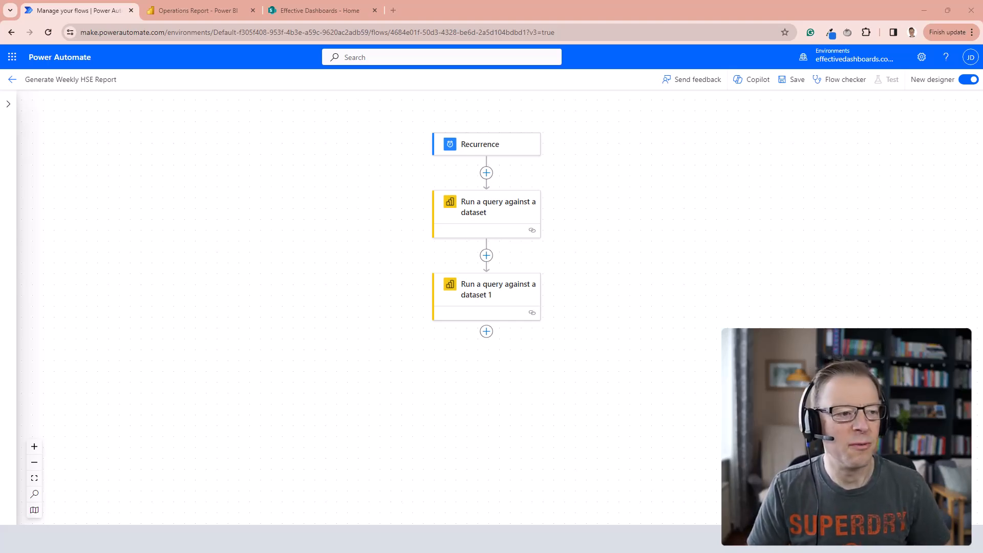
pyautogui.click(486, 331)
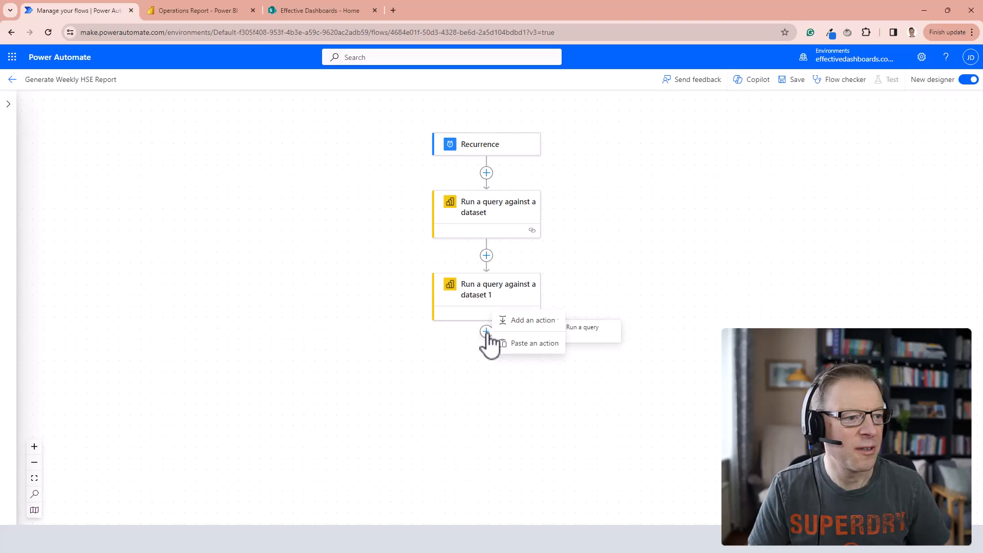
pyautogui.click(526, 325)
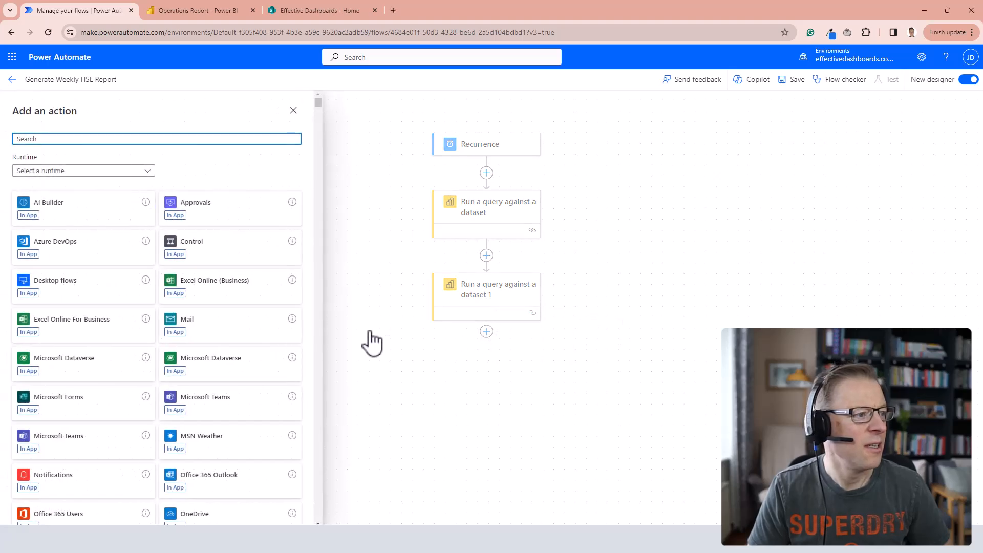
pyautogui.write('http')
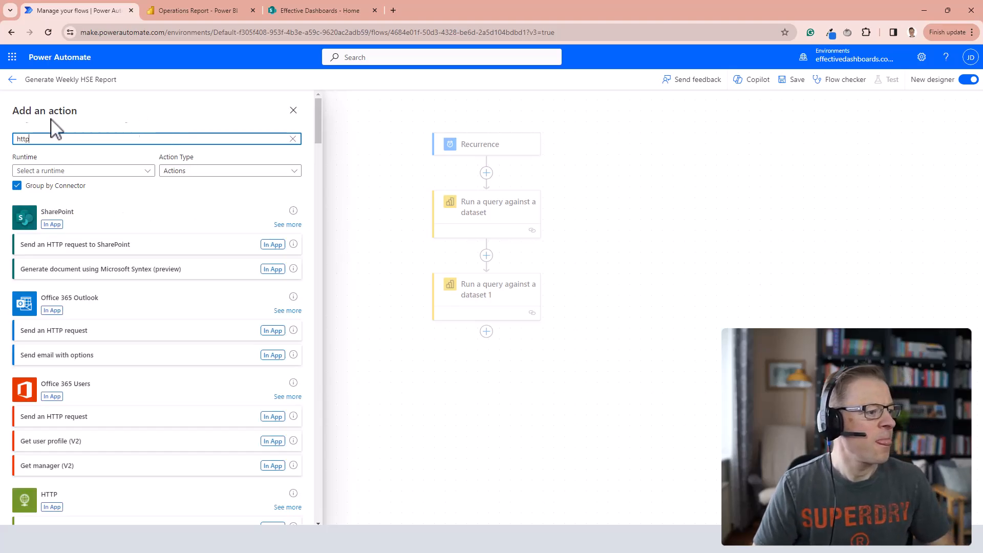
pyautogui.scroll(-4, 156, 355)
pyautogui.click(37, 324)
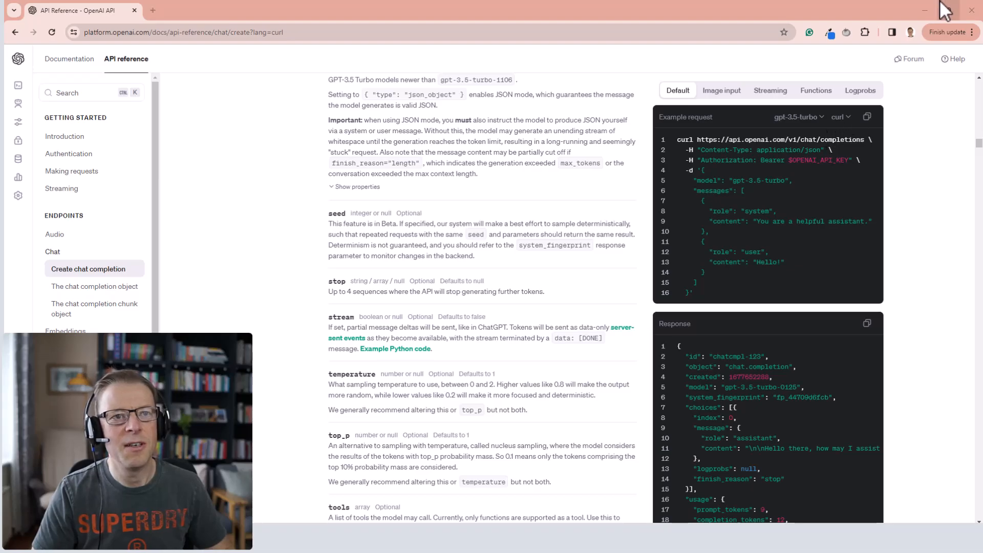
pyautogui.click(926, 9)
pyautogui.click(92, 176)
pyautogui.write('https://api.openai.com/v1/chat/completions')
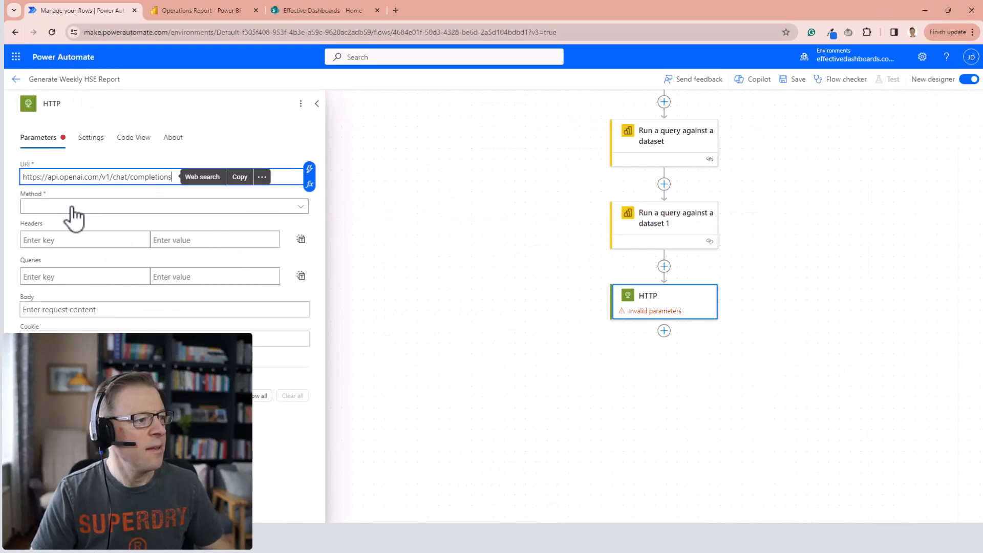
pyautogui.click(72, 207)
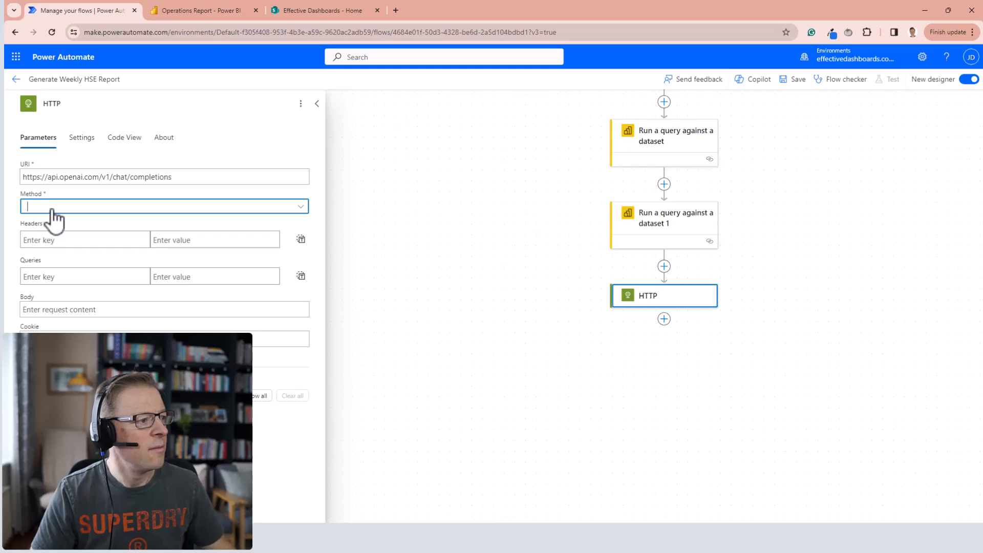
pyautogui.click(53, 210)
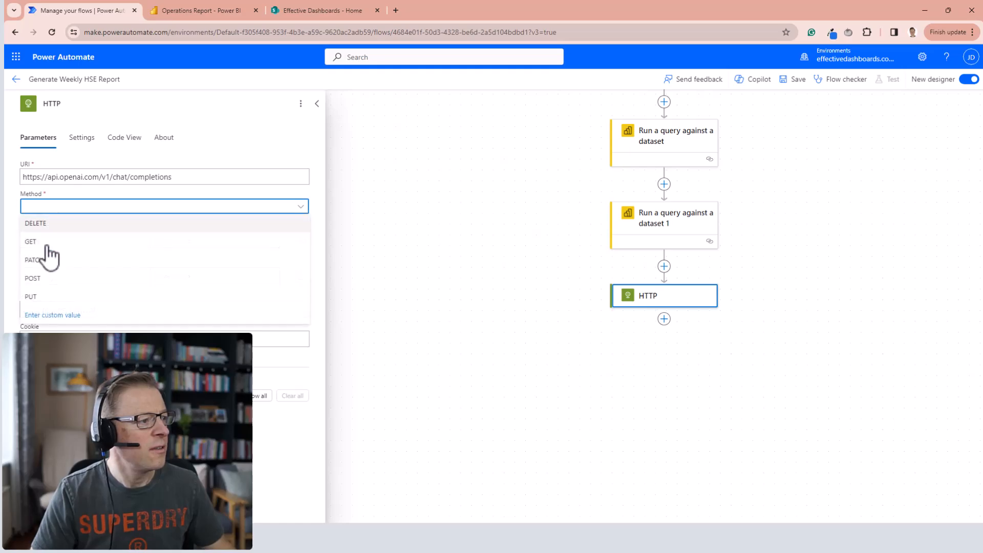
pyautogui.click(45, 289)
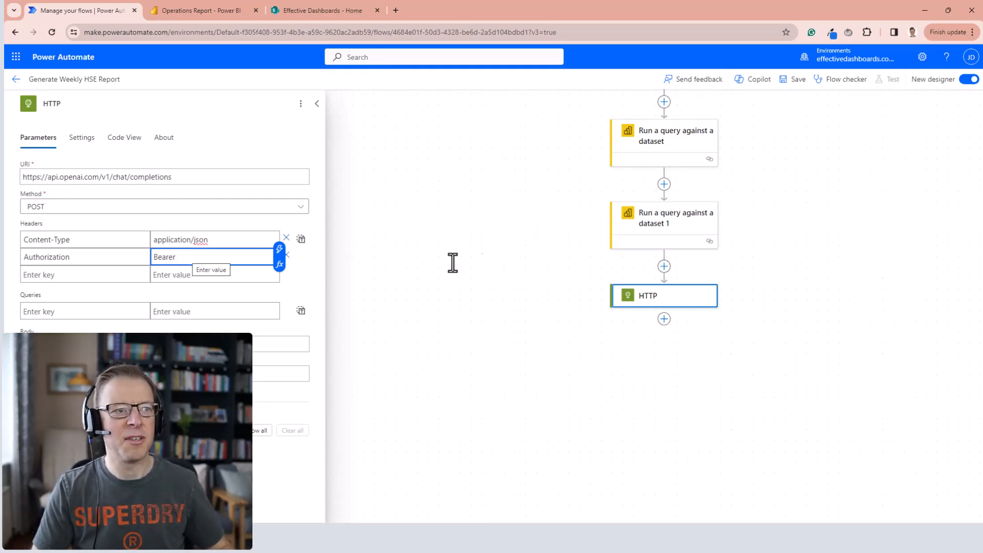
# Switch to the OpenAI platform, create a secret key named "Power Automate Create Weekly Report" with all permissions, and copy it.
pyautogui.hotkey('alt', 'Tab')
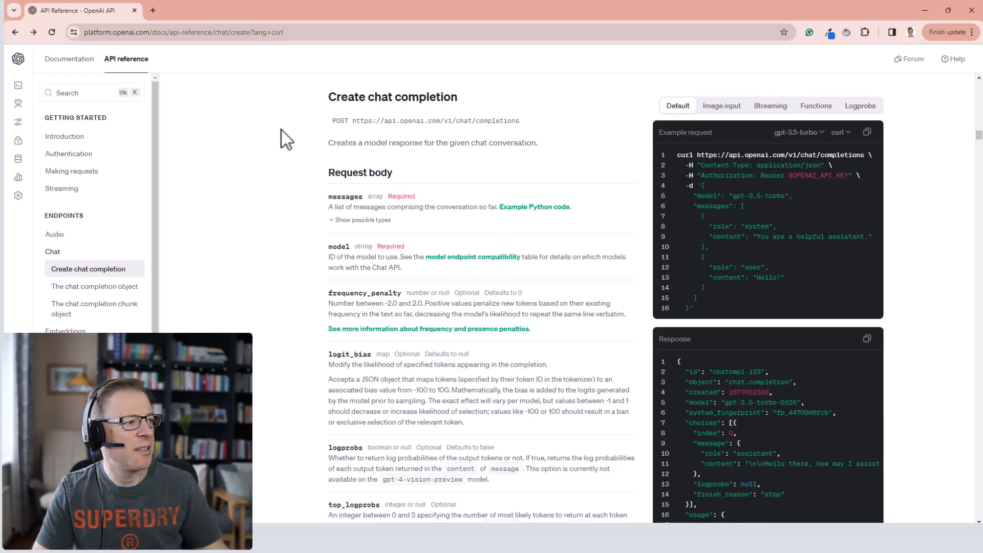
pyautogui.moveTo(18, 171)
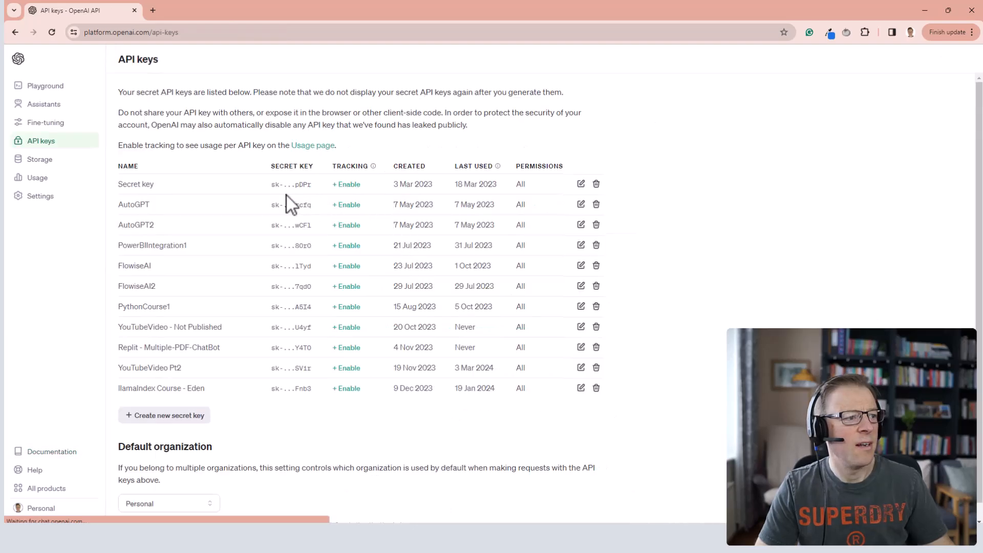
pyautogui.click(180, 417)
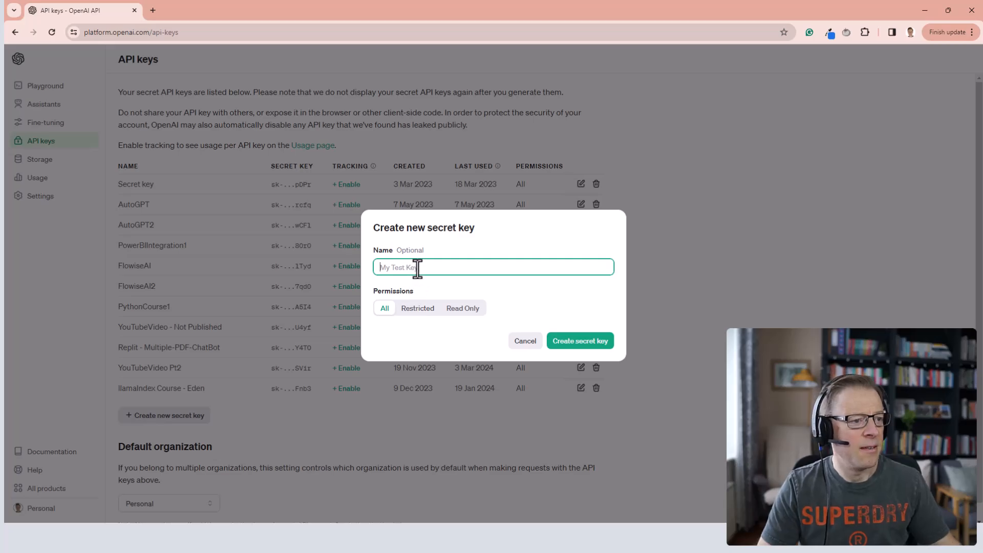
pyautogui.write('Power Automate Create Weekly Report')
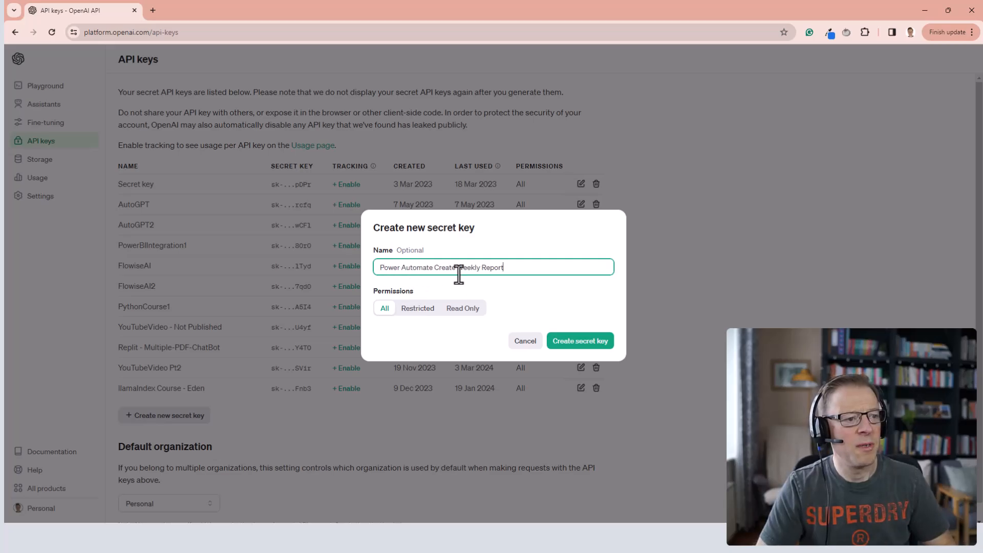
pyautogui.click(580, 342)
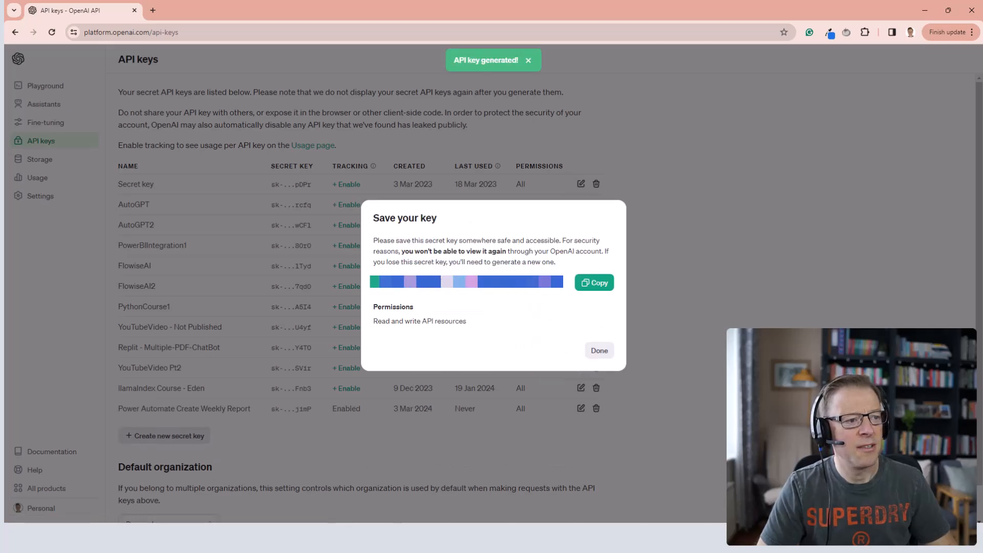
pyautogui.click(597, 285)
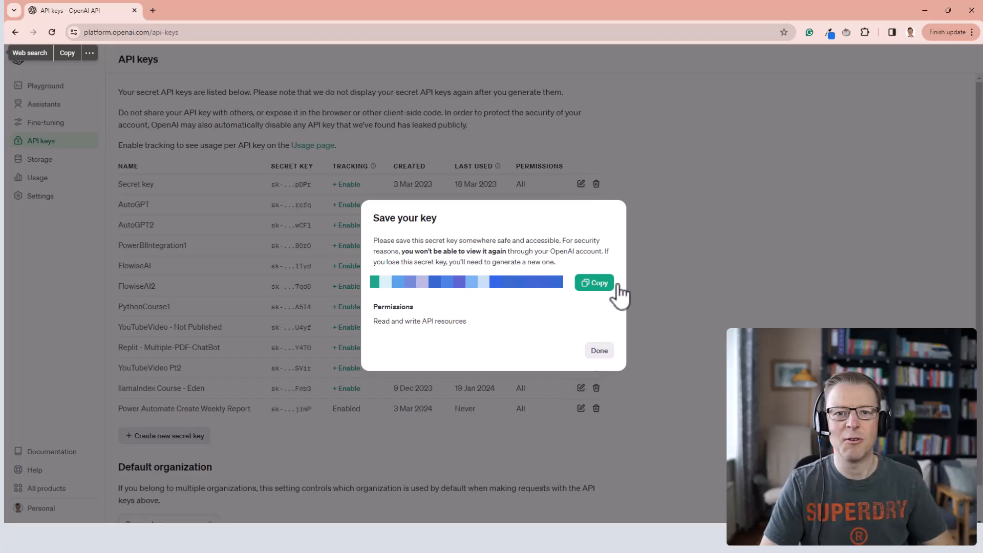
pyautogui.click(599, 353)
# Back in Power Automate, insert a Compose action after Recurrence, paste the API key as its input, and rename it "Compose - OpenAI Api key".
pyautogui.hotkey('alt', 'Tab')
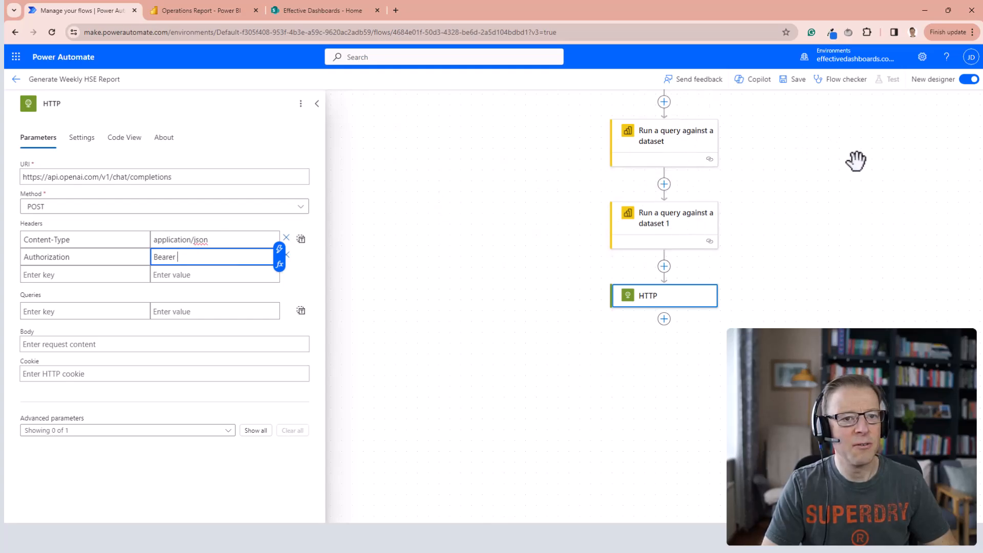
pyautogui.scroll(3, 856, 160)
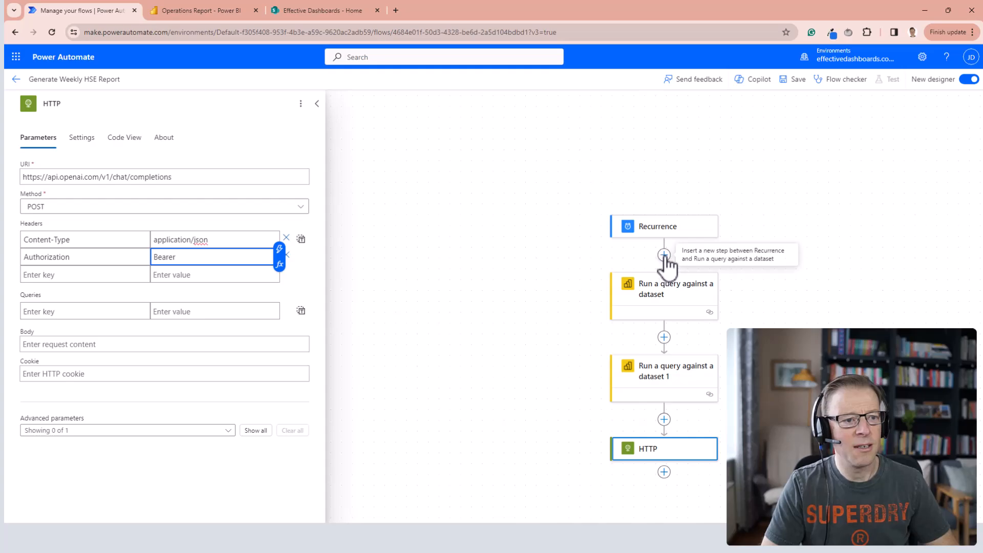
pyautogui.click(665, 254)
pyautogui.click(699, 235)
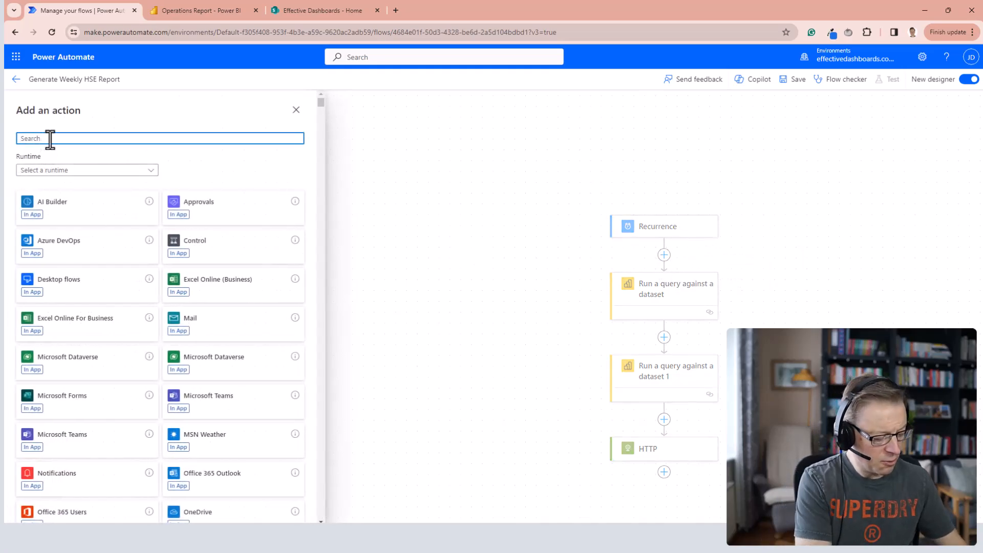
pyautogui.write('cop')
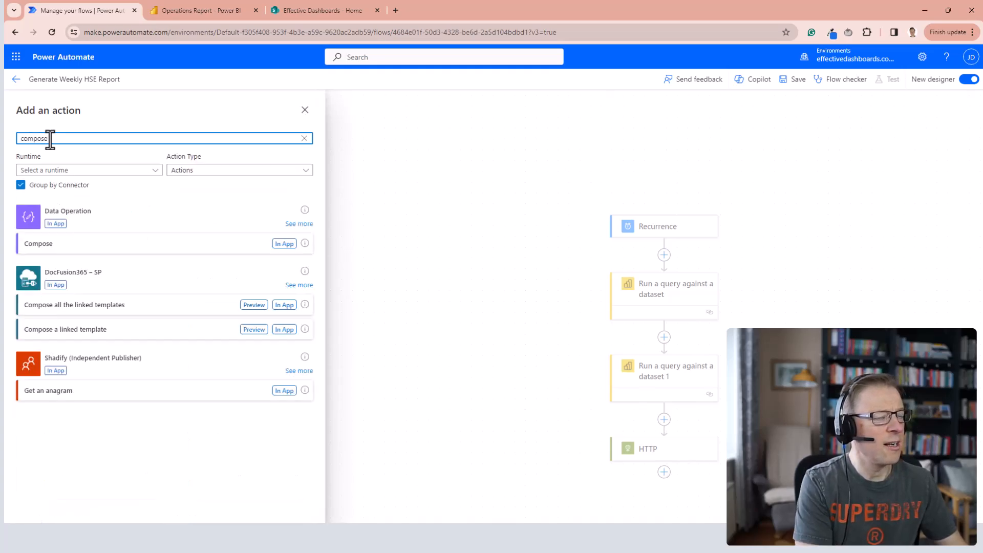
pyautogui.click(38, 243)
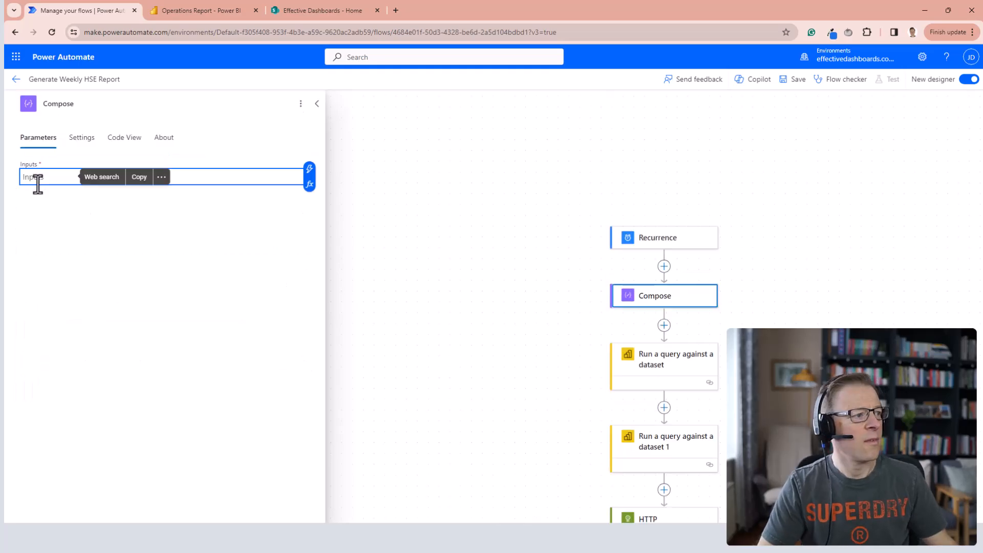
pyautogui.hotkey('ctrl', 'v')
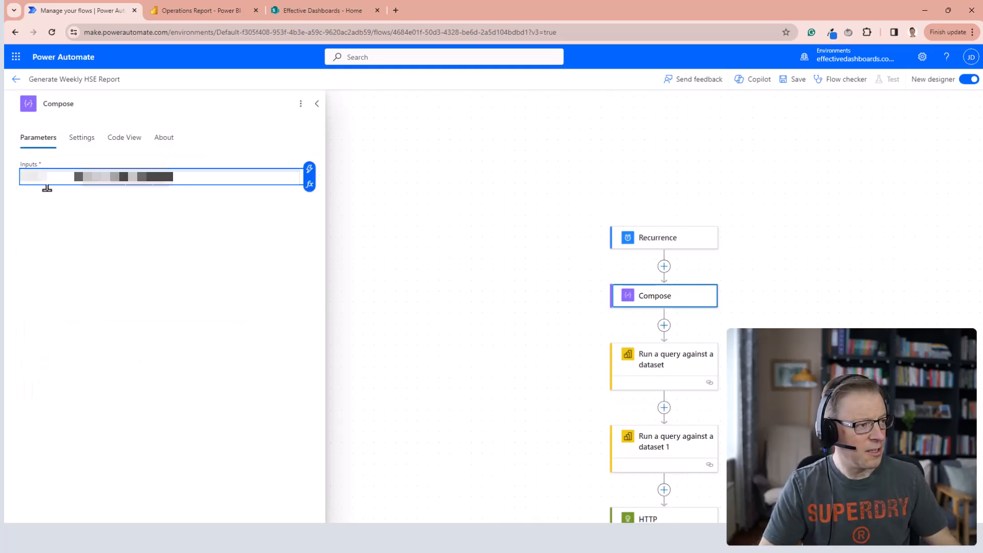
pyautogui.click(86, 234)
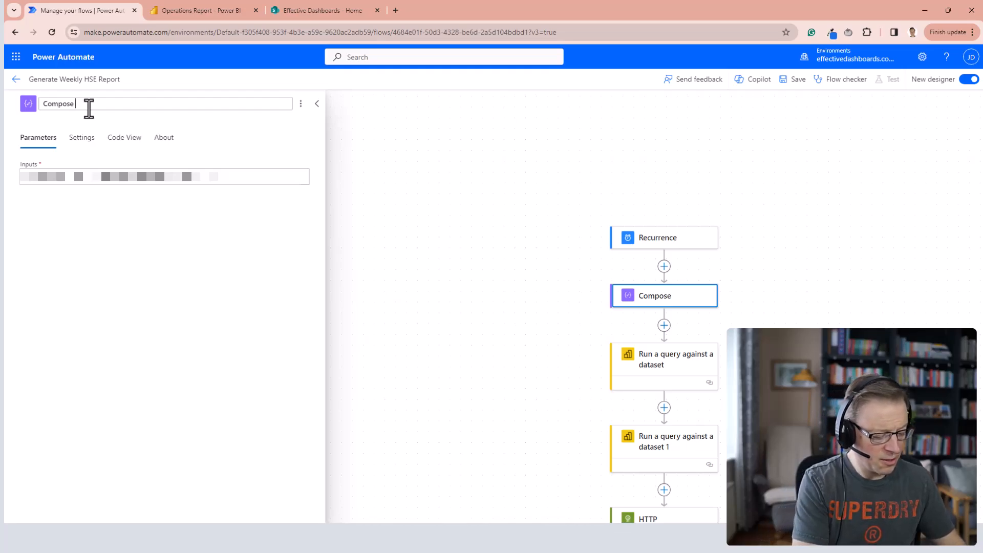
pyautogui.write('- OpenAI Api key')
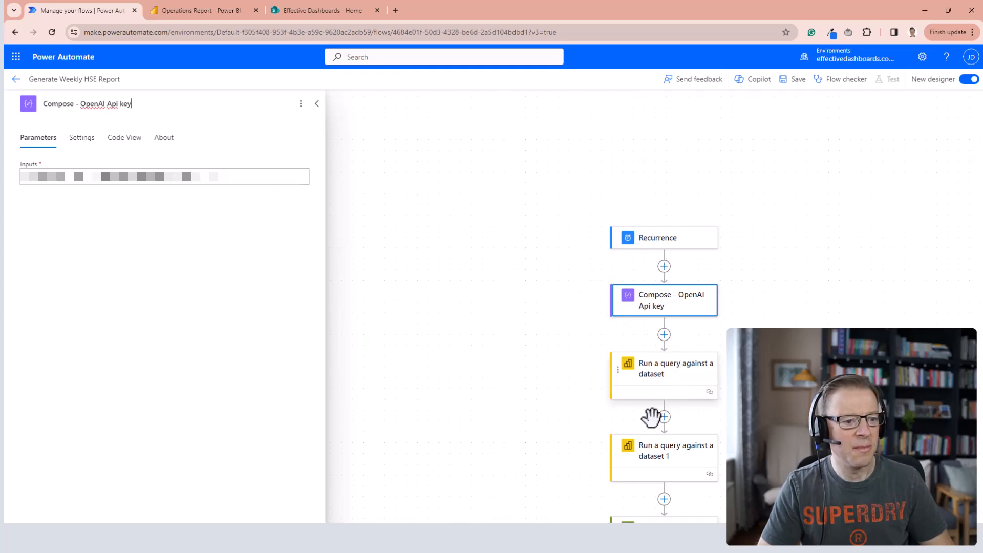
# Append the Outputs of Compose - OpenAI Api key after "Bearer" in the HTTP action's Authorization header.
pyautogui.scroll(-2, 575, 327)
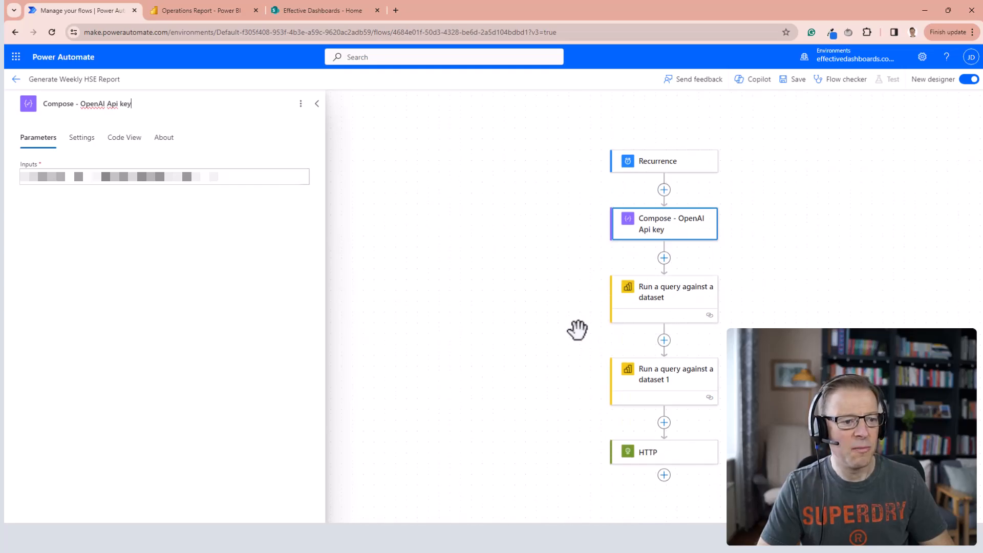
pyautogui.click(659, 456)
pyautogui.click(181, 257)
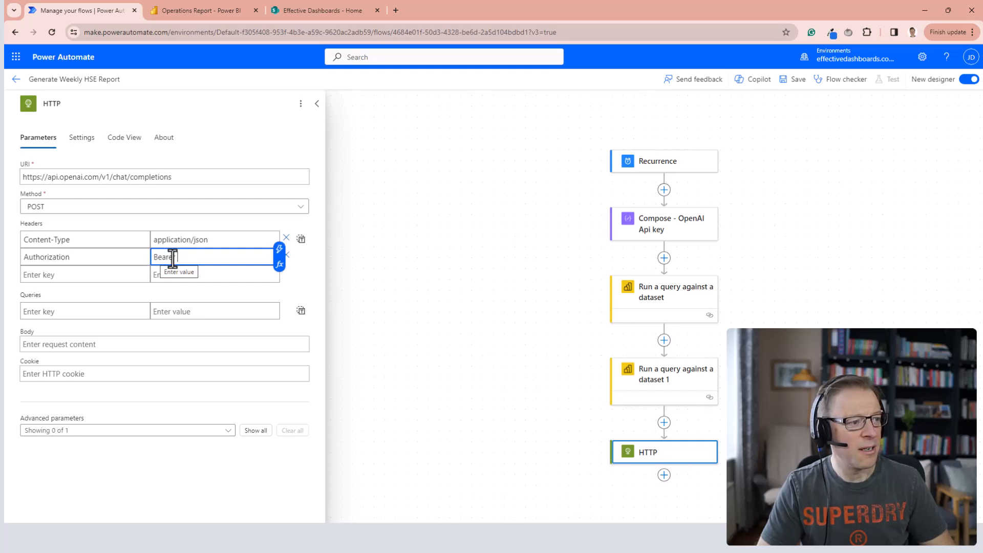
pyautogui.click(280, 250)
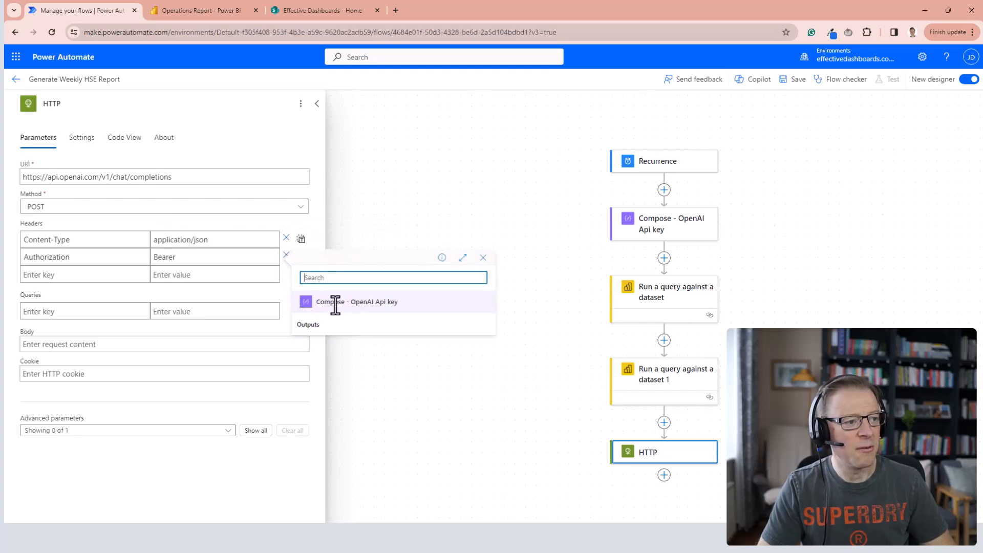
pyautogui.click(314, 327)
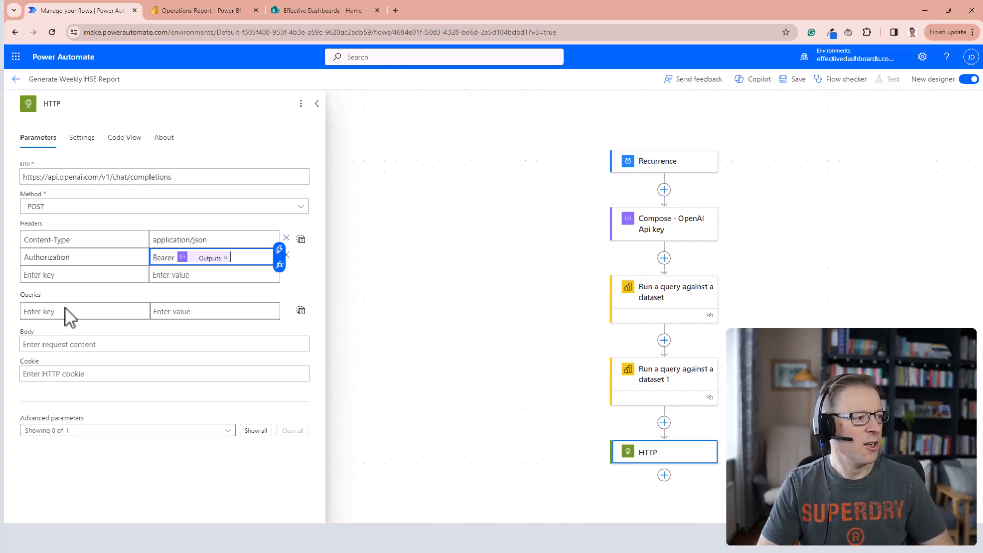
# Fill the HTTP body with the sample gpt-3.5-turbo chat JSON, save, and replace the user content with "What are the elements of a great HSE report".
pyautogui.click(36, 345)
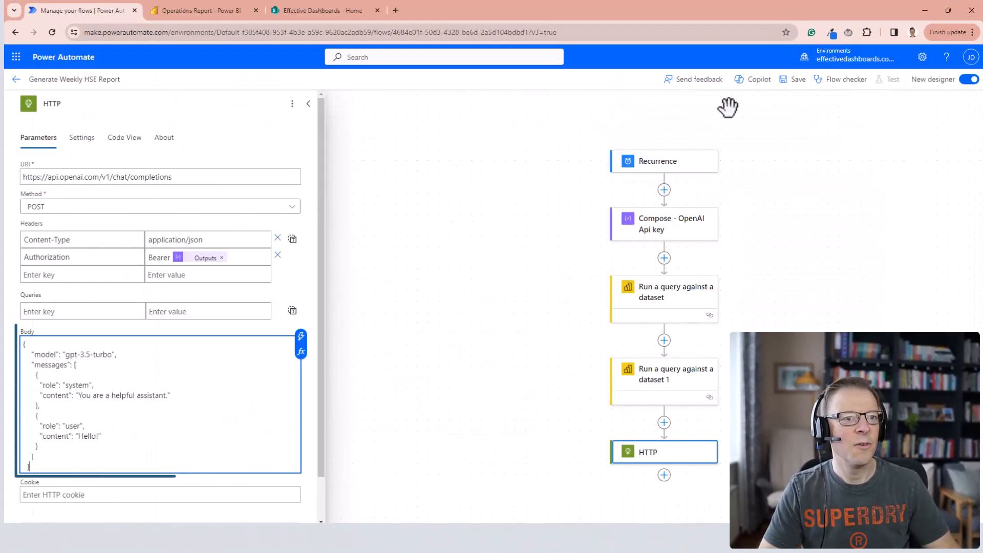
pyautogui.click(797, 84)
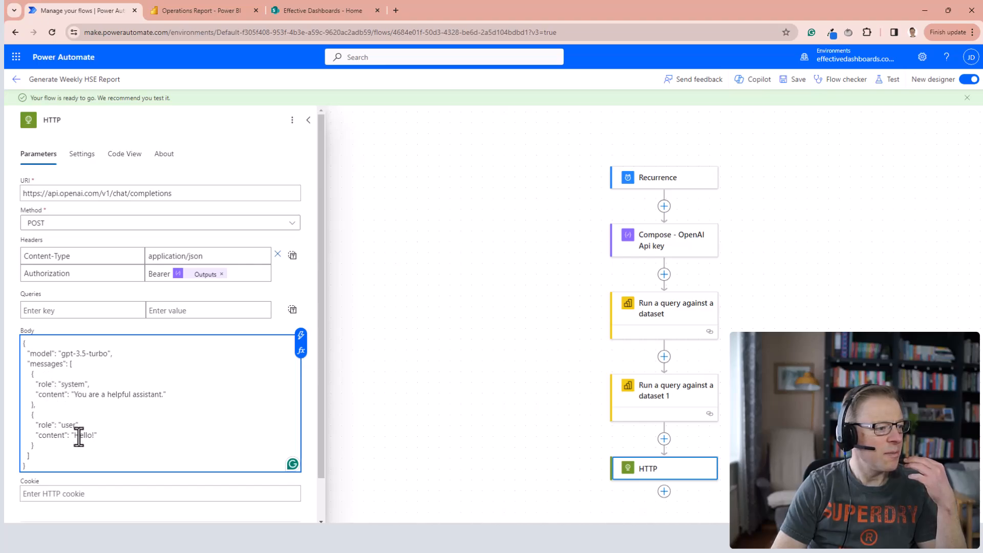
pyautogui.moveTo(76, 435); pyautogui.dragTo(95, 435)
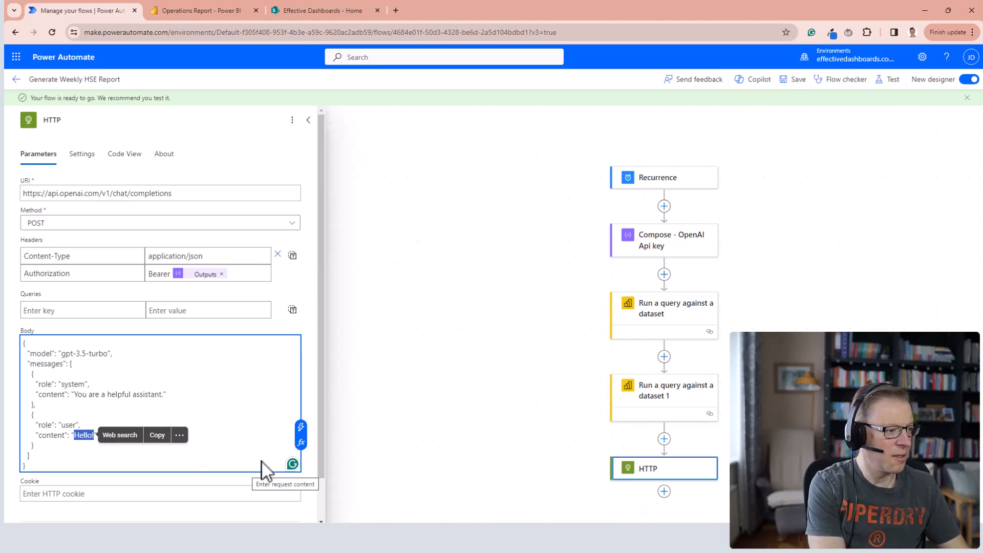
pyautogui.hotkey('ctrl', 'v')
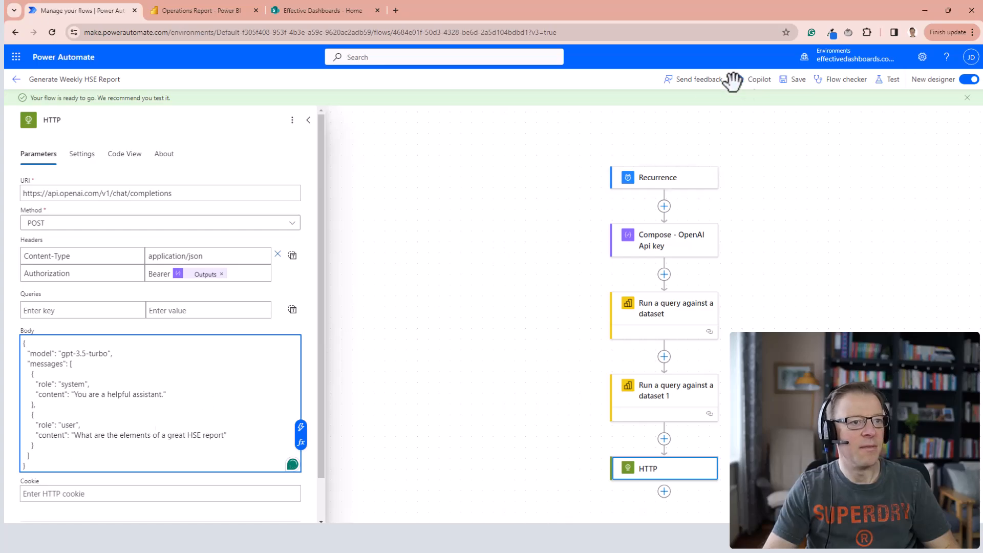
# Save the flow and run a test of it.
pyautogui.click(893, 81)
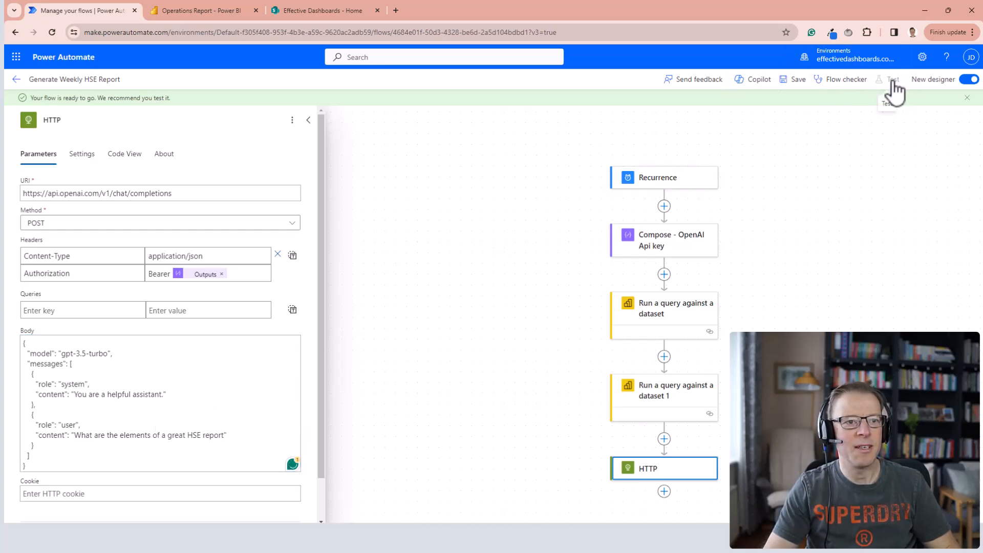
pyautogui.click(796, 82)
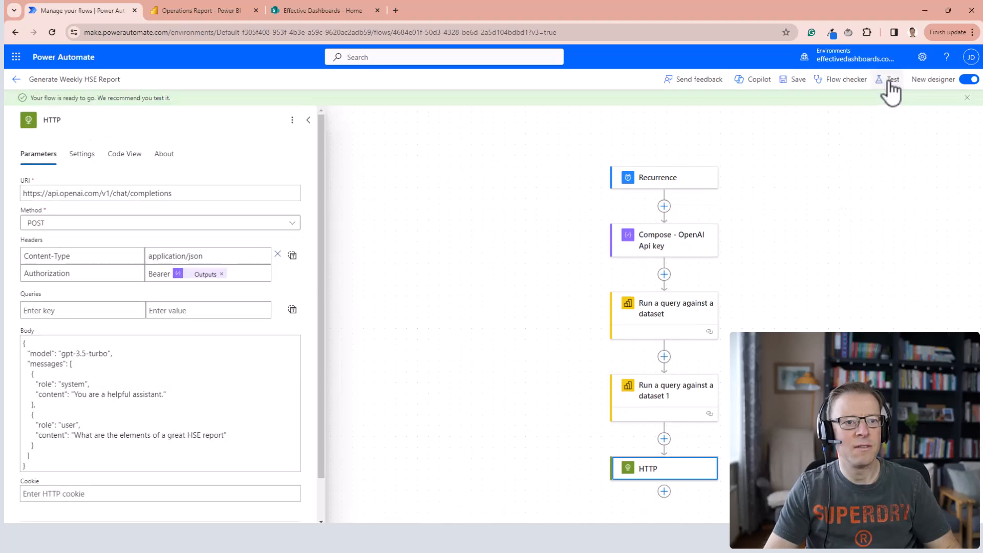
pyautogui.click(890, 82)
pyautogui.click(795, 107)
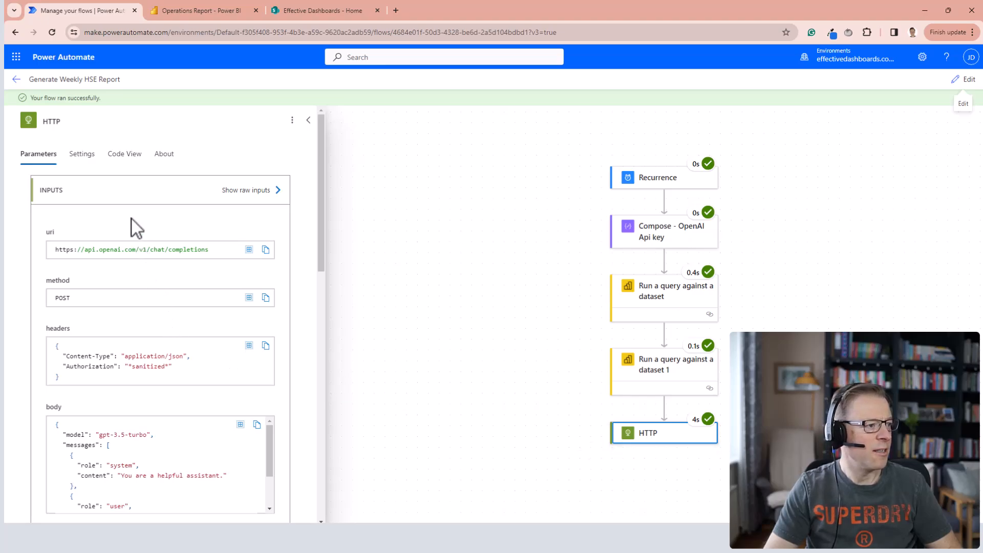
# Examine the HTTP action's inputs and outputs from the test run, reading the assistant's message in the output body.
pyautogui.scroll(-4, 192, 241)
pyautogui.scroll(-2, 198, 260)
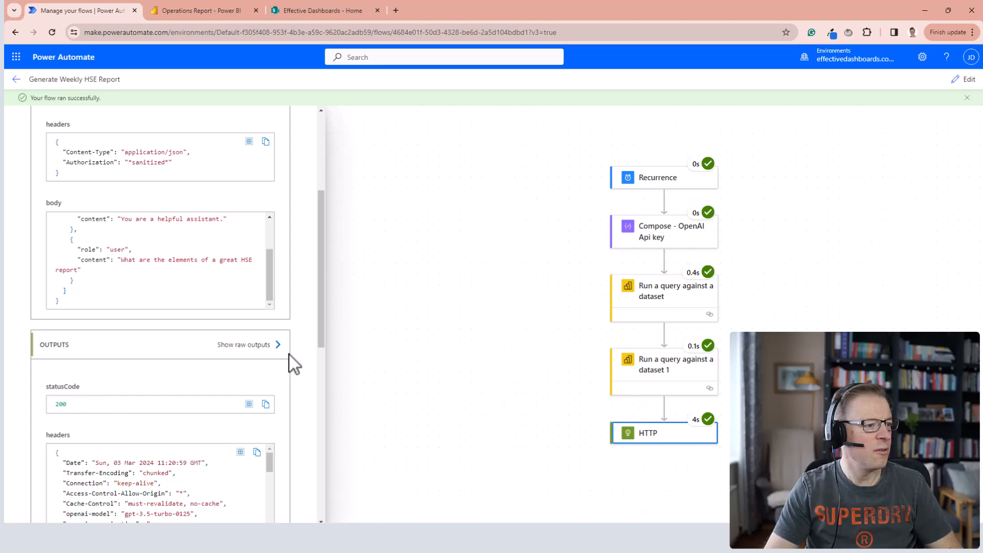
pyautogui.scroll(-4, 305, 343)
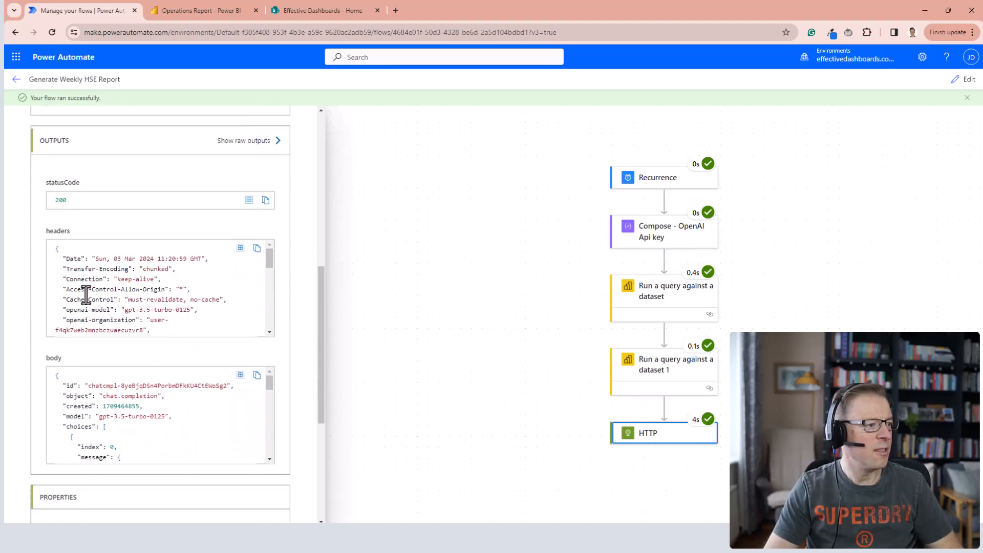
pyautogui.scroll(-3, 142, 422)
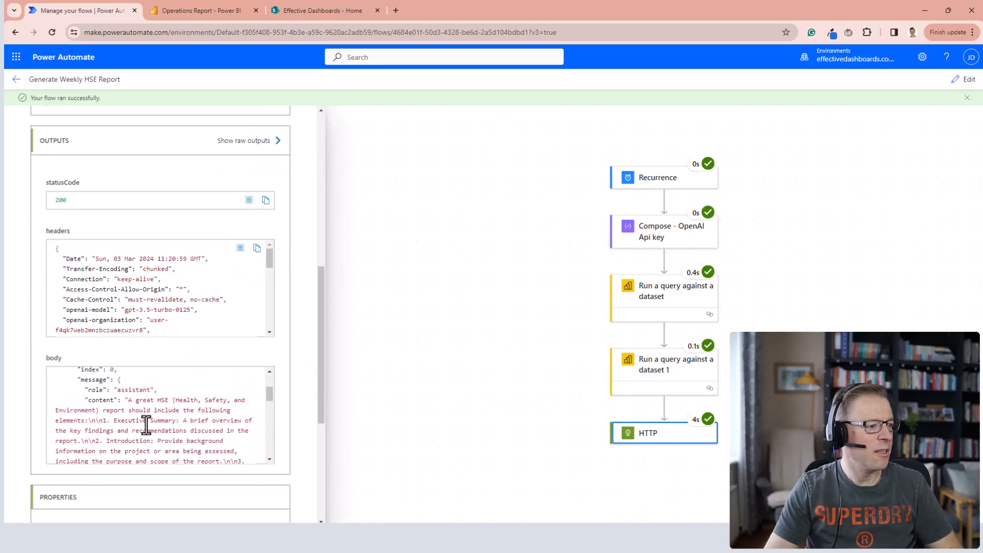
pyautogui.scroll(5, 149, 417)
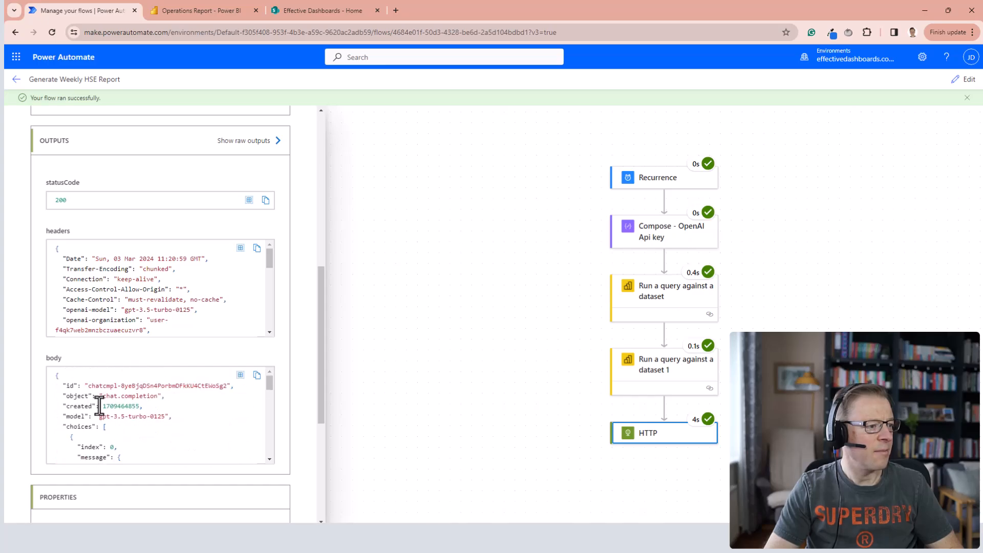
pyautogui.scroll(-4, 133, 418)
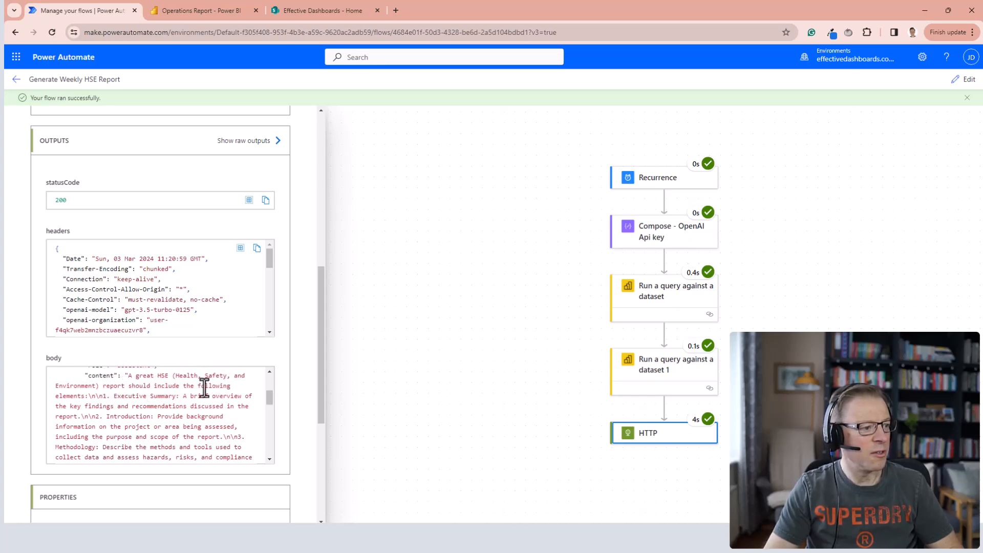
pyautogui.scroll(-5, 127, 420)
pyautogui.scroll(-10, 189, 405)
pyautogui.scroll(10, 205, 407)
pyautogui.scroll(5, 222, 389)
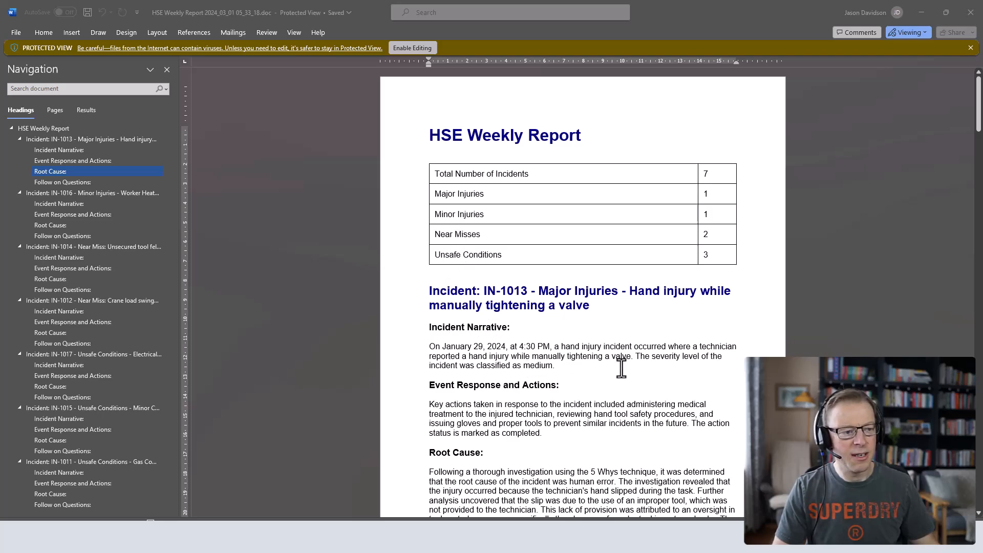
# Review the incident summary table and first incident section in the HSE Weekly Report Word document.
pyautogui.scroll(-3, 621, 367)
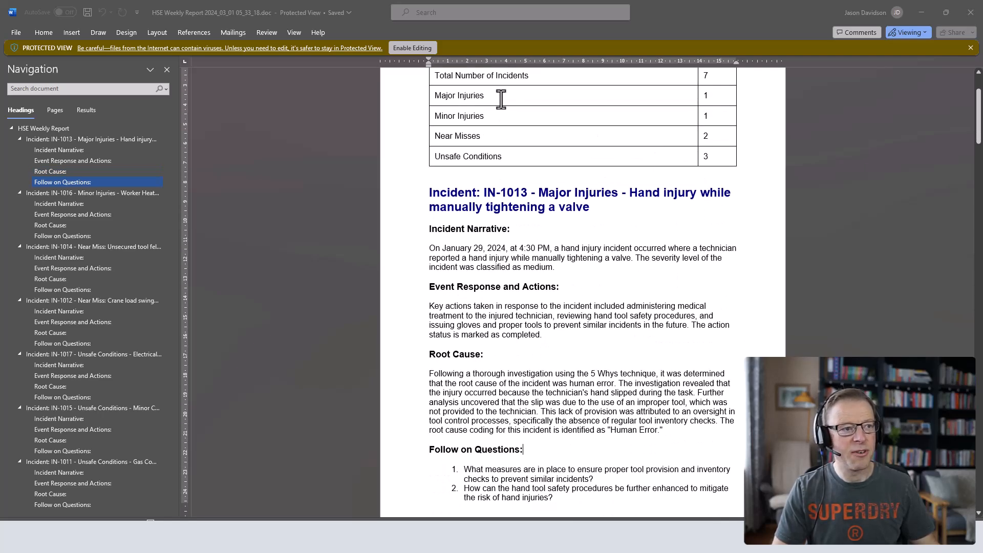
pyautogui.scroll(2, 502, 99)
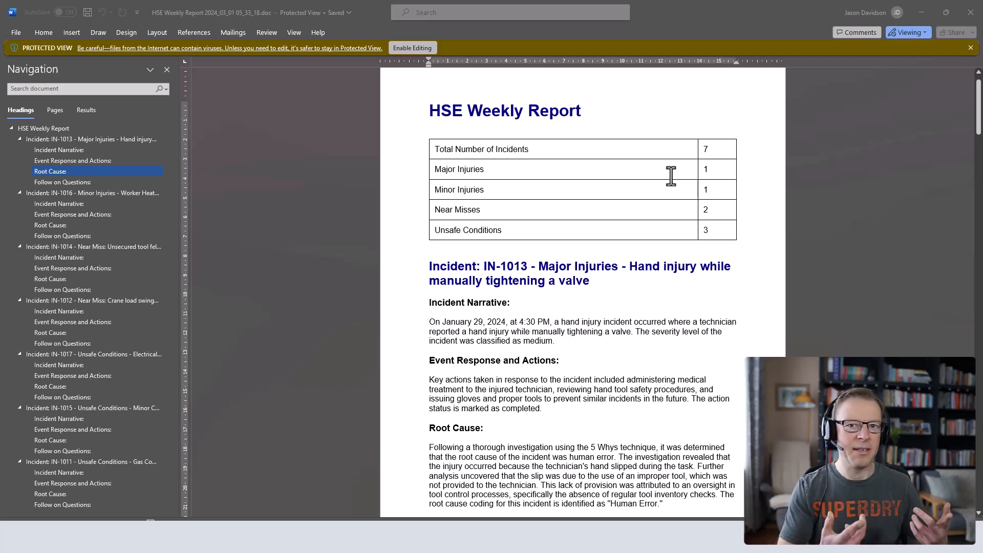
# Switch back to Power Automate and add a Compose action between Compose - OpenAI Api key and HSE Metric Summary.
pyautogui.hotkey('alt', 'Tab')
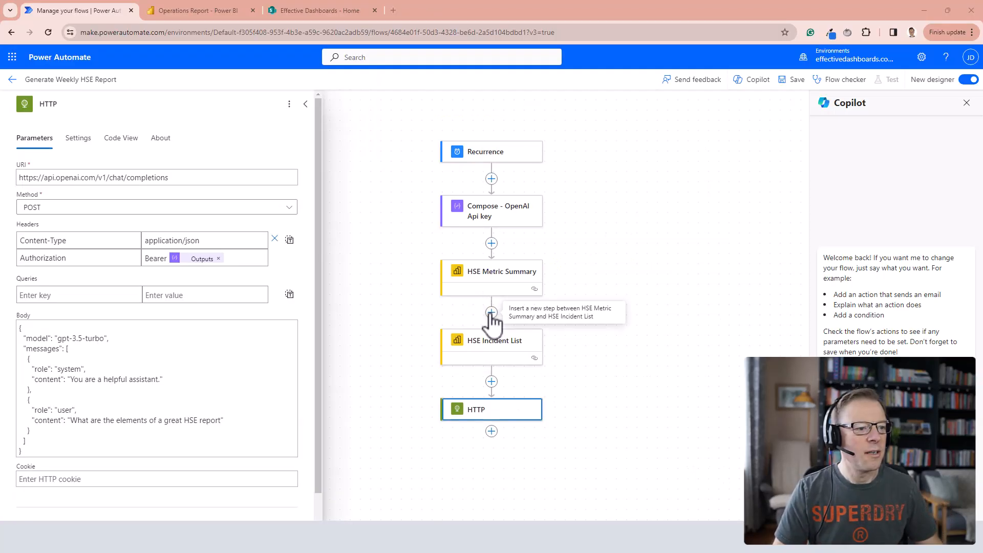
pyautogui.click(492, 244)
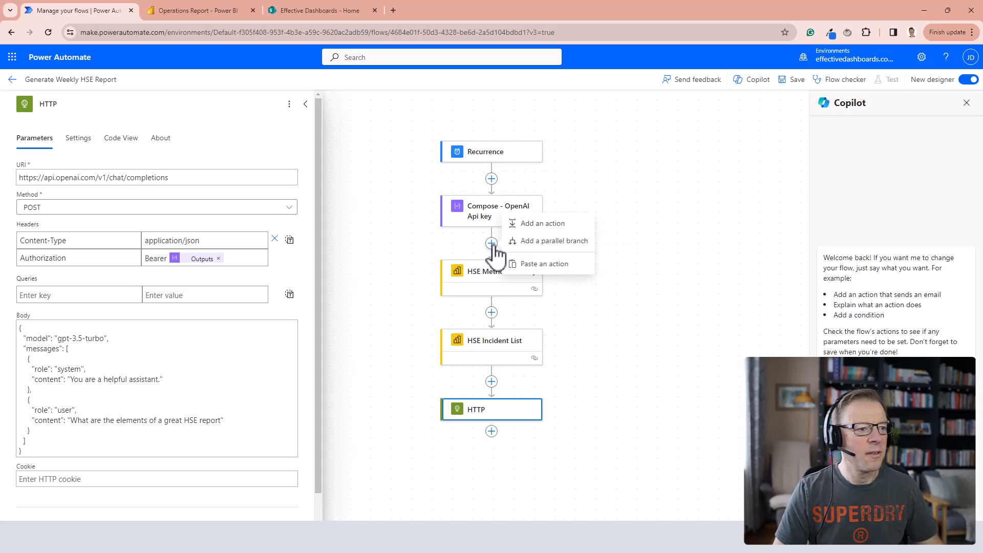
pyautogui.click(554, 225)
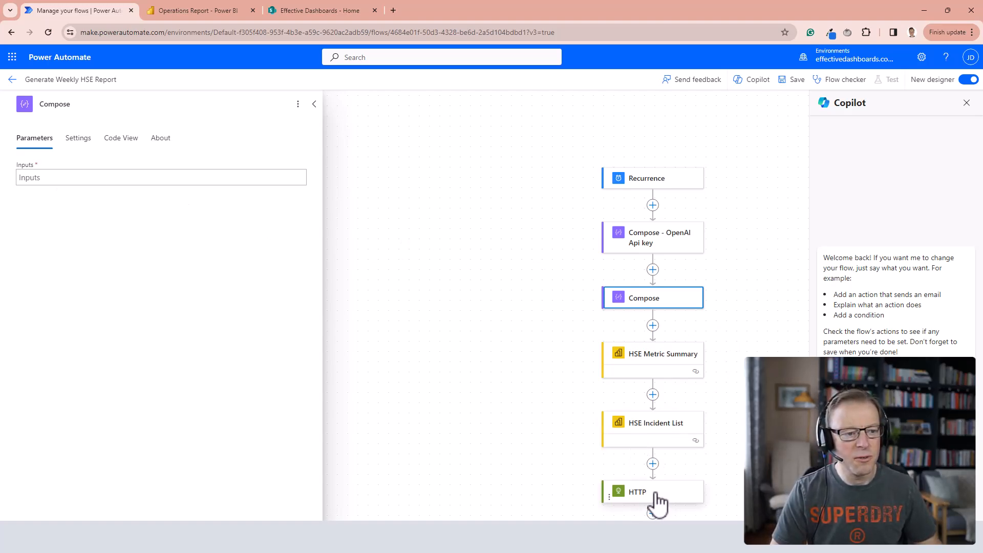
pyautogui.scroll(-3, 564, 376)
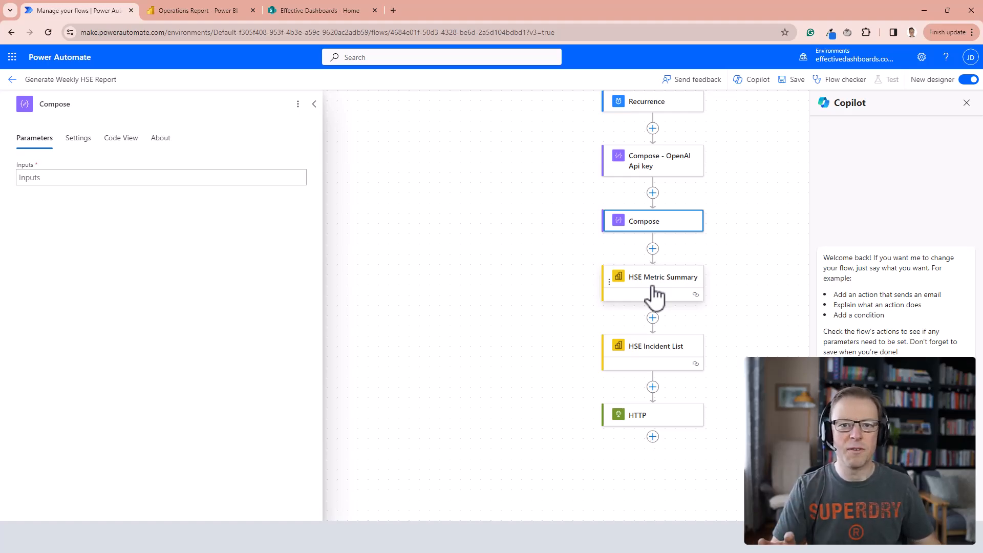
# Paste the prompt for a two-column HTML table of KPI names and values into the new Compose action's inputs, and save the flow.
pyautogui.click(29, 177)
pyautogui.write("Instructions: Please create an HTML table containing 2 columns. The first are the KPI names, and the second is the KPI Values. There is no requirement to create column headers. Just create row headers and values.  The first column should contain the KPI names, and the second should contain the values.  Use the following mappings for the KPI names from the dataset to the table KPI names: [Number_of_Incidents] as 'Total Number of Incidents', [Count_of_Major_Injuries] as 'Major Injuries', [Count_of_Minor_Injuries] as 'Minor Injuries', [Count_of_Near_Misses] as 'Near Misses', [Count_of_Unsafe_Conditions] as 'Unsafe Conditions'. Format the output as an HTML table using HTLM tags. This table will be added to an HTLM document so there is no need for other document level HTLM tags to be added, just the table formatting tags are required.")
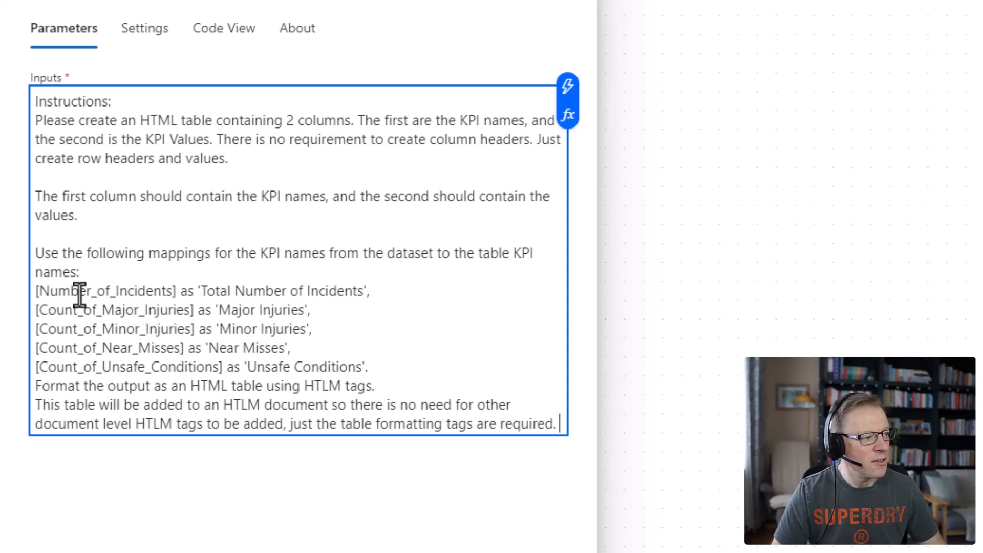
pyautogui.moveTo(174, 296); pyautogui.dragTo(36, 299)
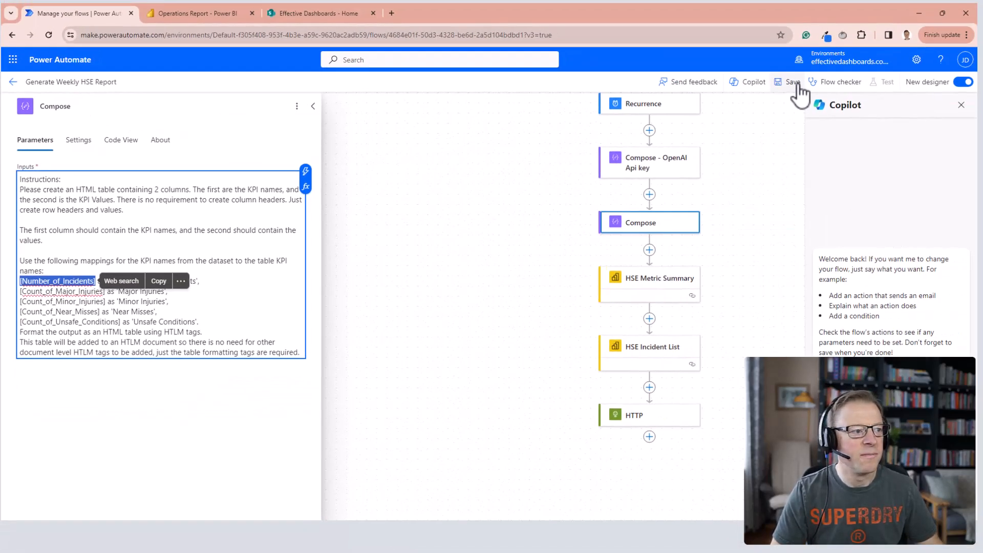
pyautogui.click(797, 85)
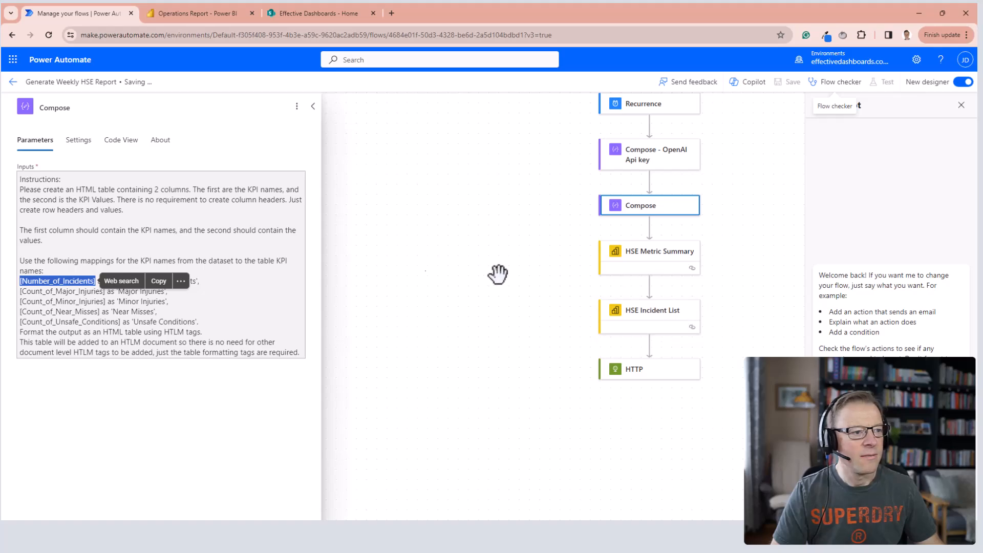
# Open the Mar 3, 11:20 AM run from the flow's run history and inspect the first dataset query's raw outputs.
pyautogui.click(12, 83)
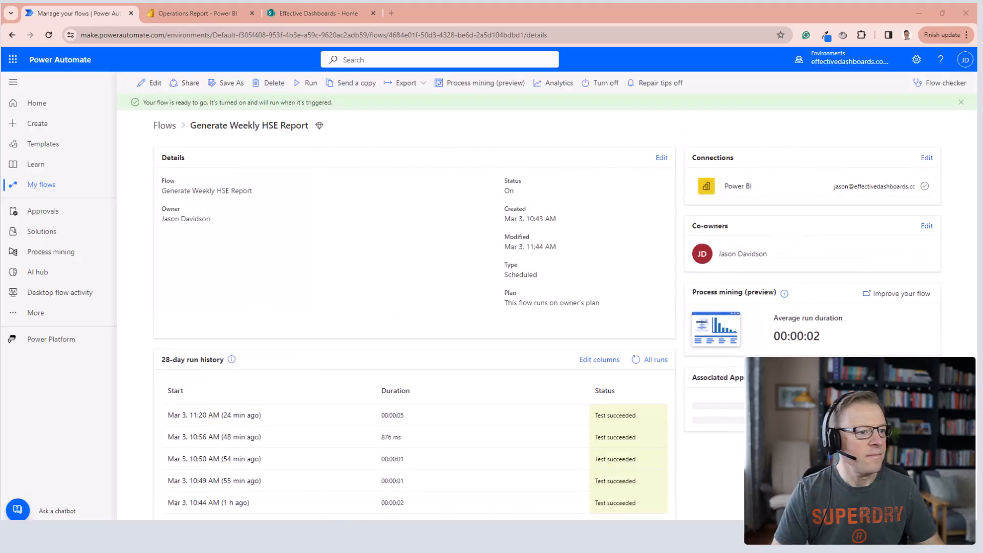
pyautogui.click(230, 417)
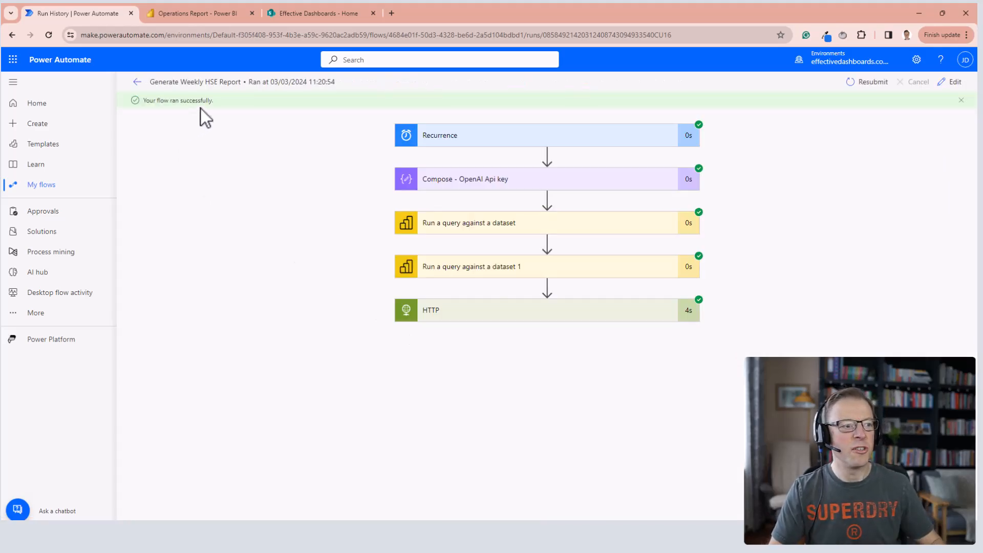
pyautogui.click(553, 235)
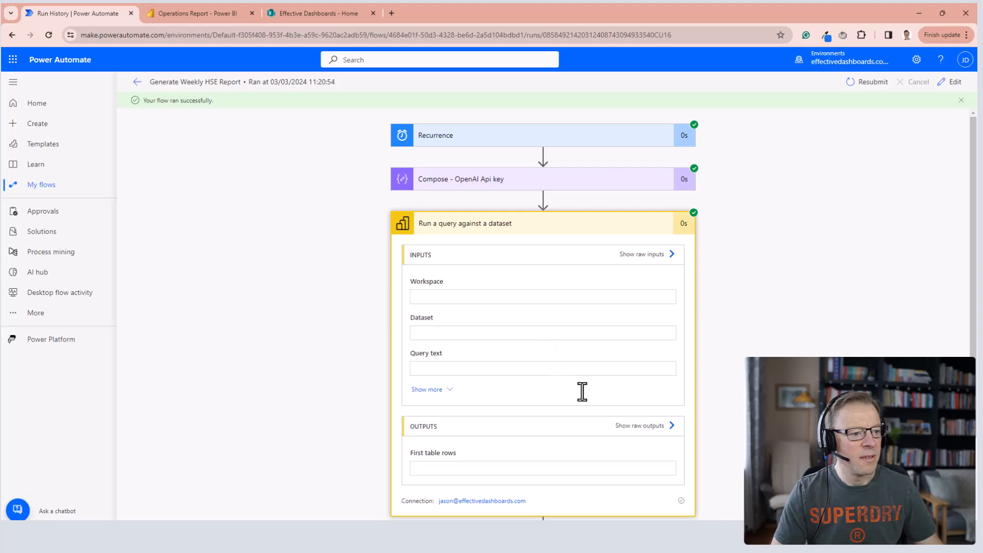
pyautogui.scroll(-2, 651, 436)
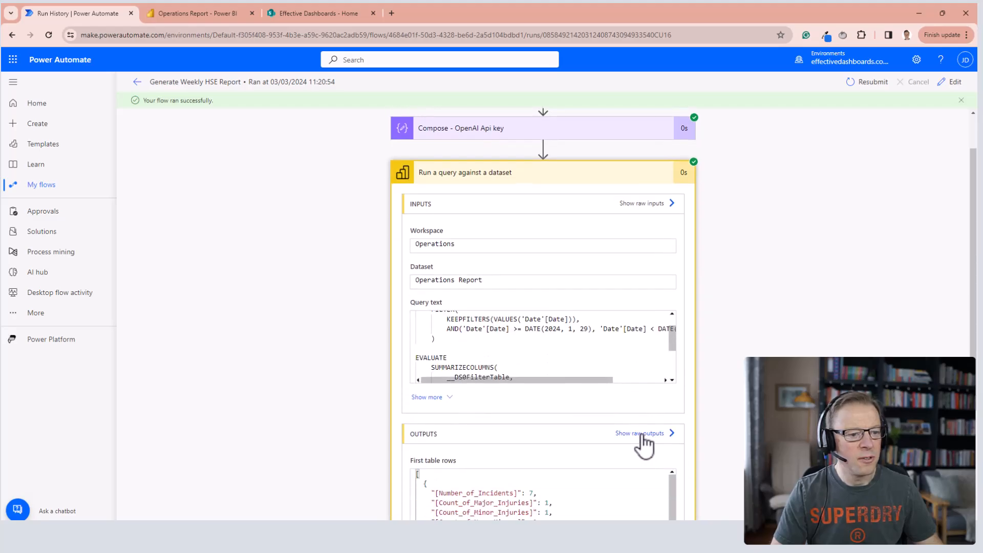
pyautogui.click(643, 434)
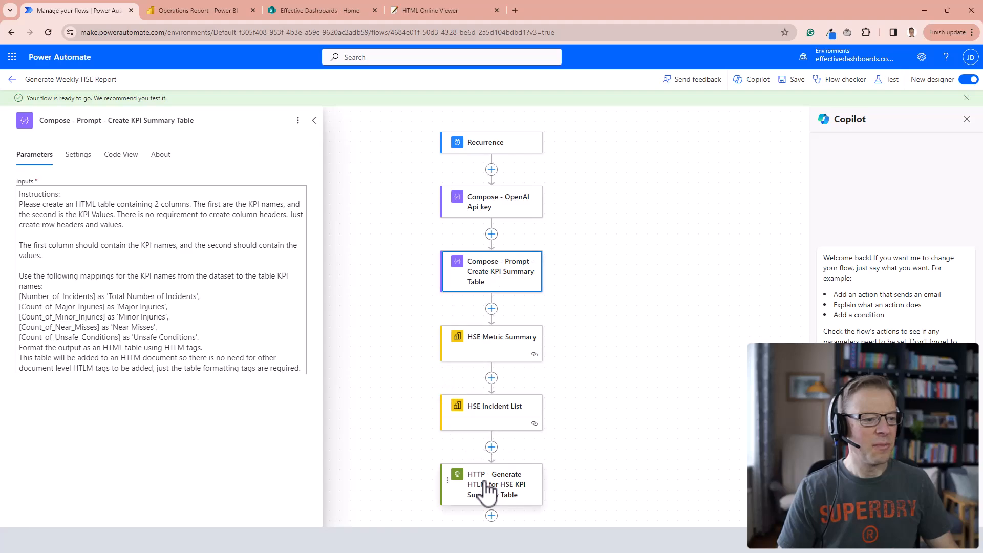
# Open the HTTP action and review the system message "You are an expert in creating HTLM code." in its body.
pyautogui.click(488, 490)
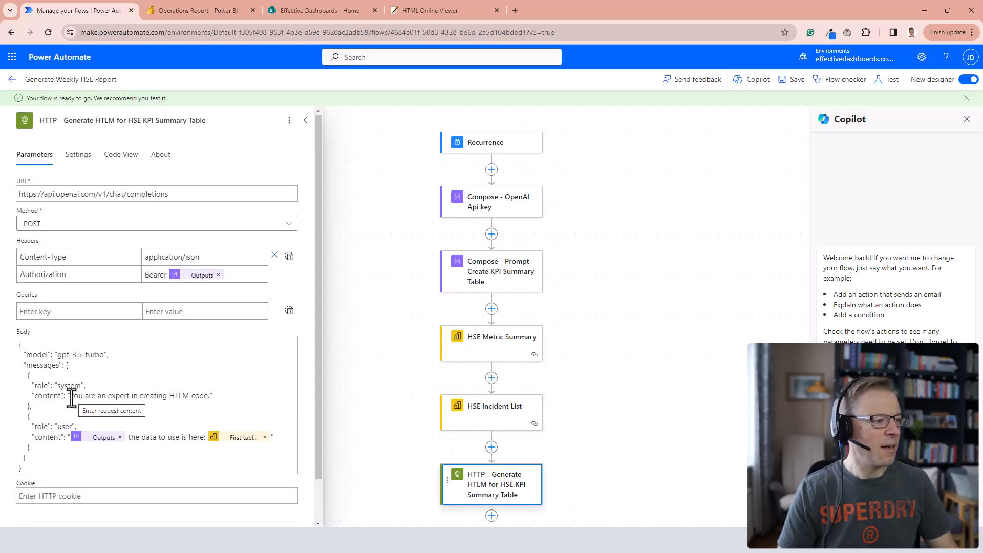
pyautogui.moveTo(71, 398); pyautogui.dragTo(211, 397)
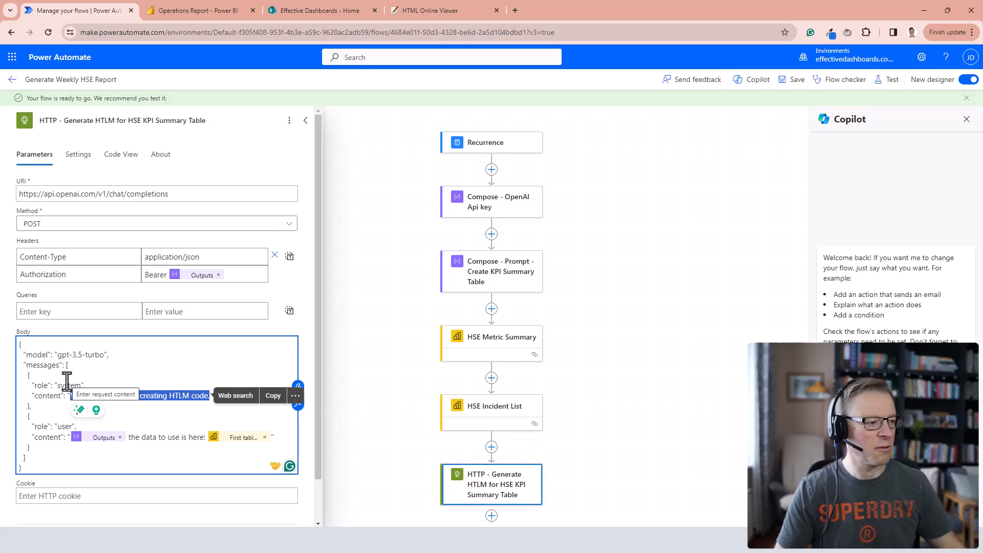
pyautogui.click(212, 365)
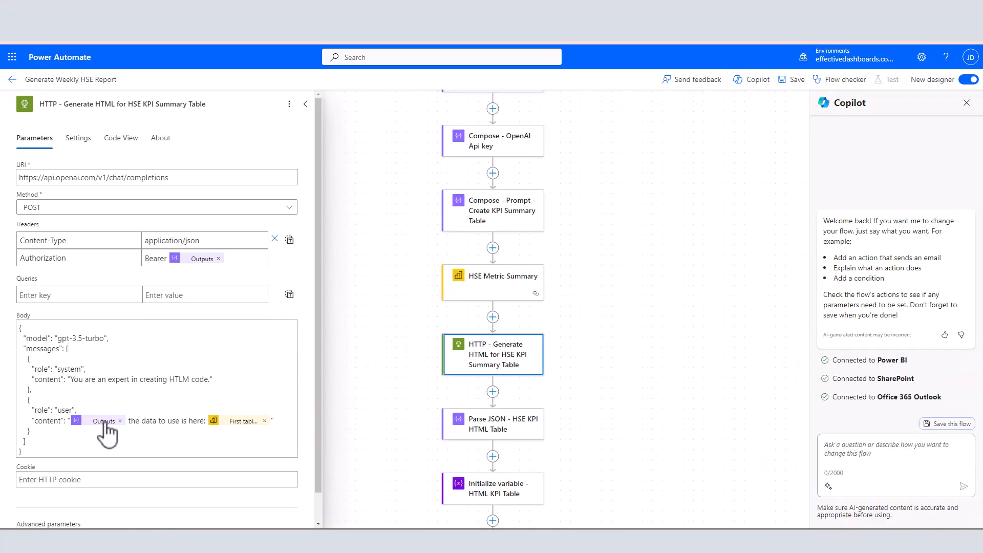
# Reinsert the KPI summary prompt's Outputs and HSE Metric Summary's First table rows around "the data to use is here:" in the user content.
pyautogui.click(120, 422)
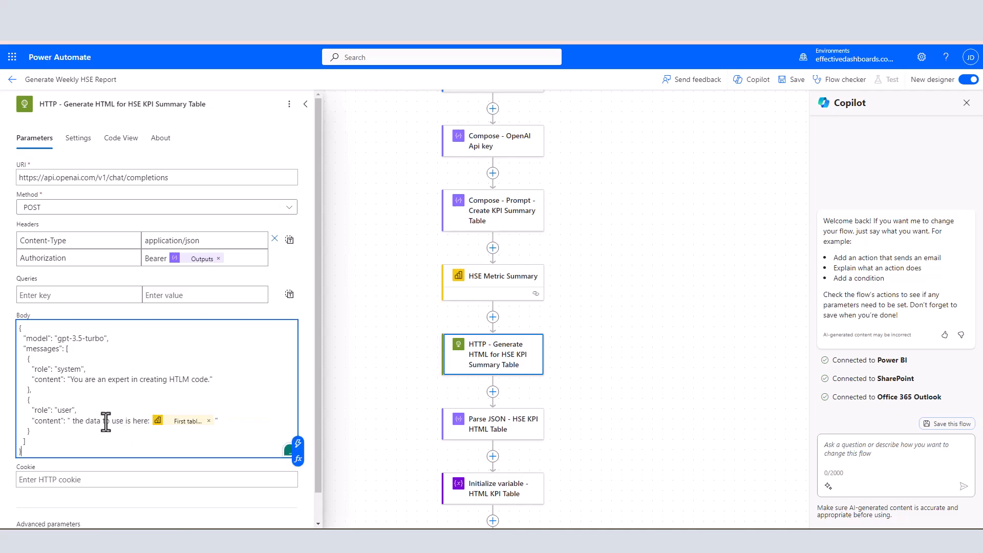
pyautogui.click(69, 423)
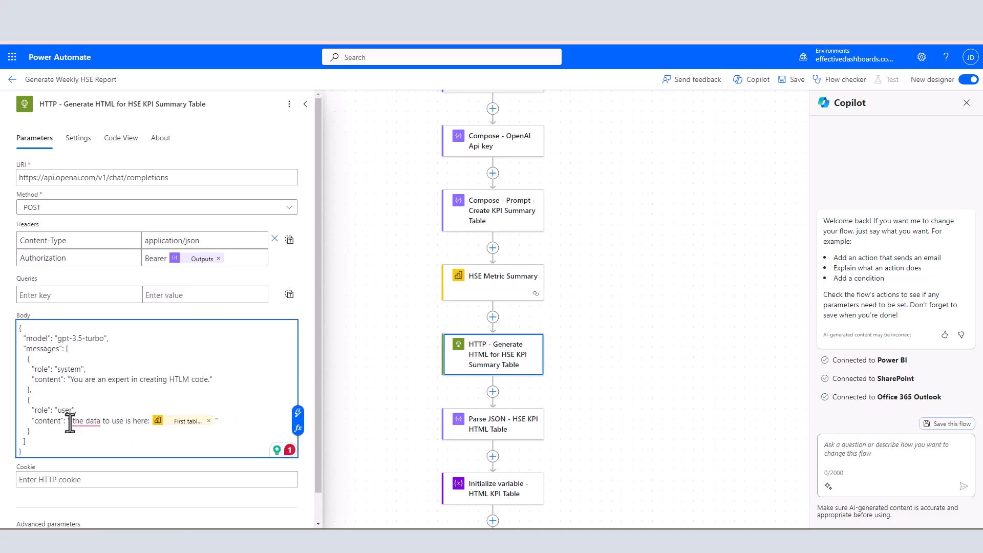
pyautogui.click(298, 414)
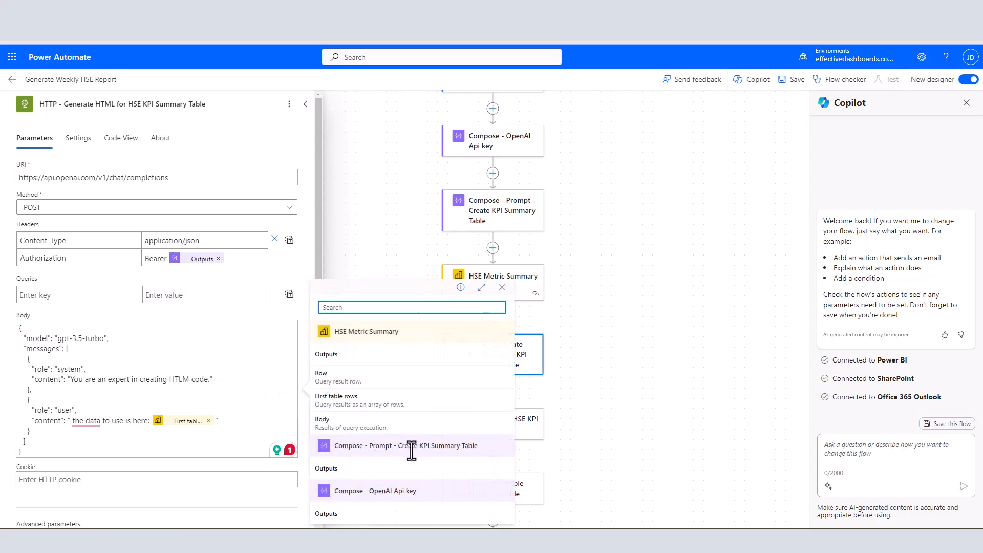
pyautogui.click(350, 472)
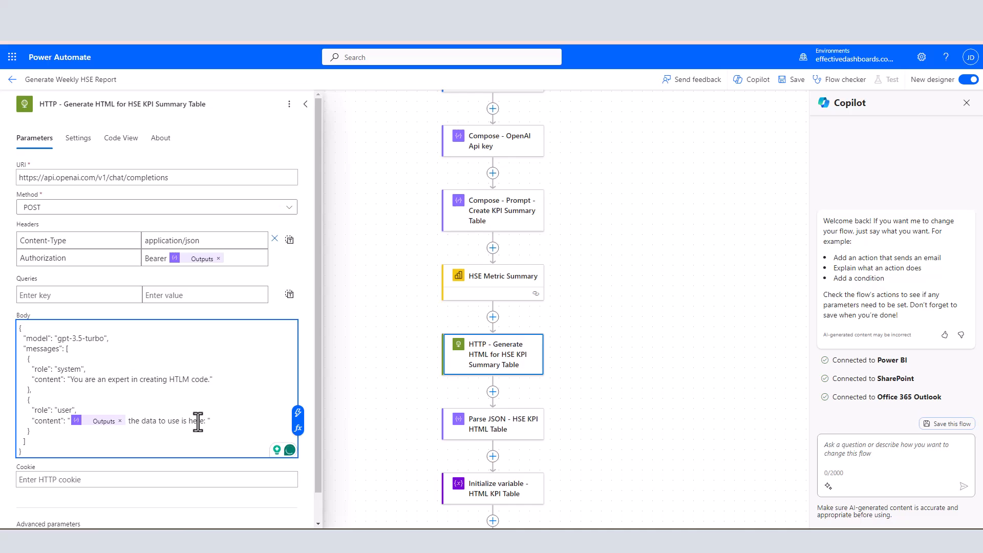
pyautogui.click(298, 414)
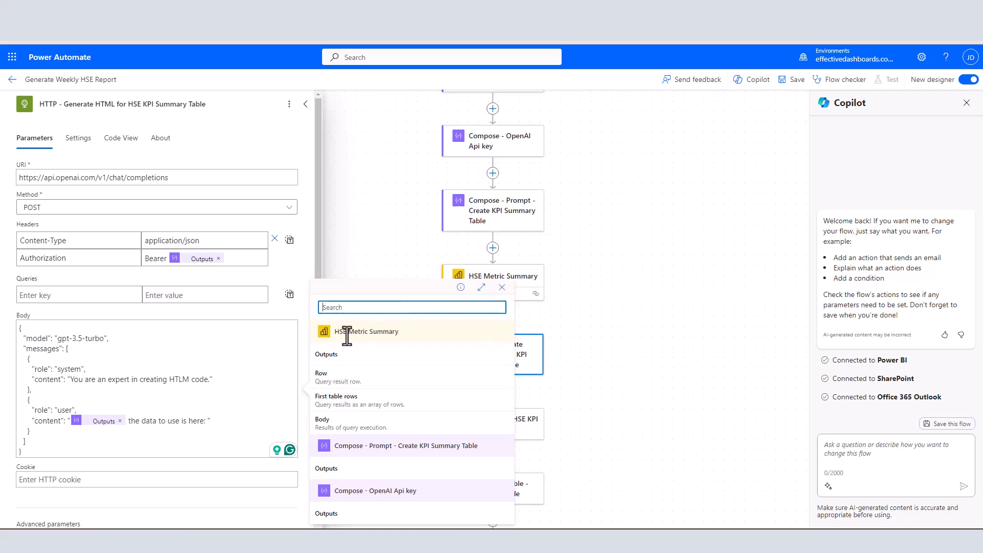
pyautogui.click(328, 400)
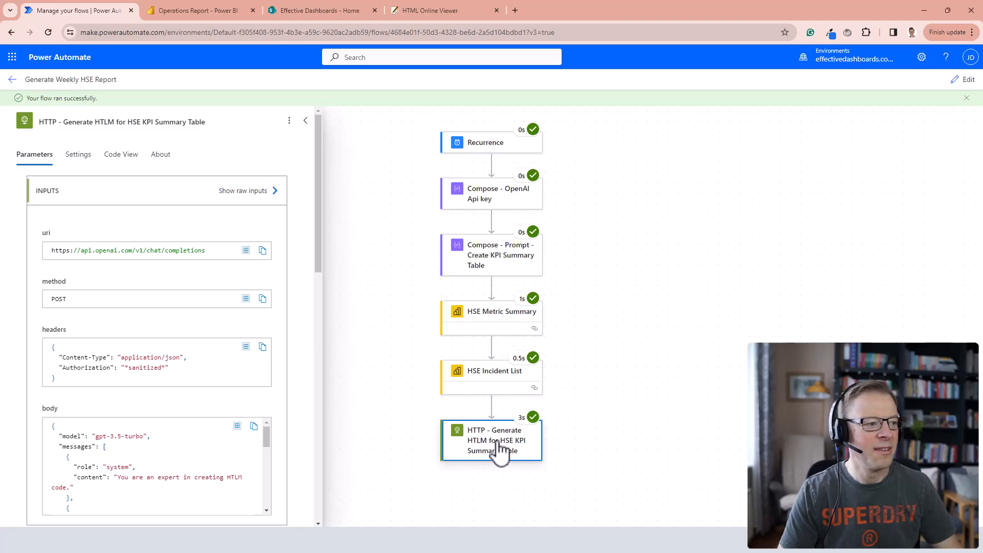
# Examine the KPI summary HTTP action's request body and the HTML table returned in its output body from the test run.
pyautogui.scroll(-5, 279, 343)
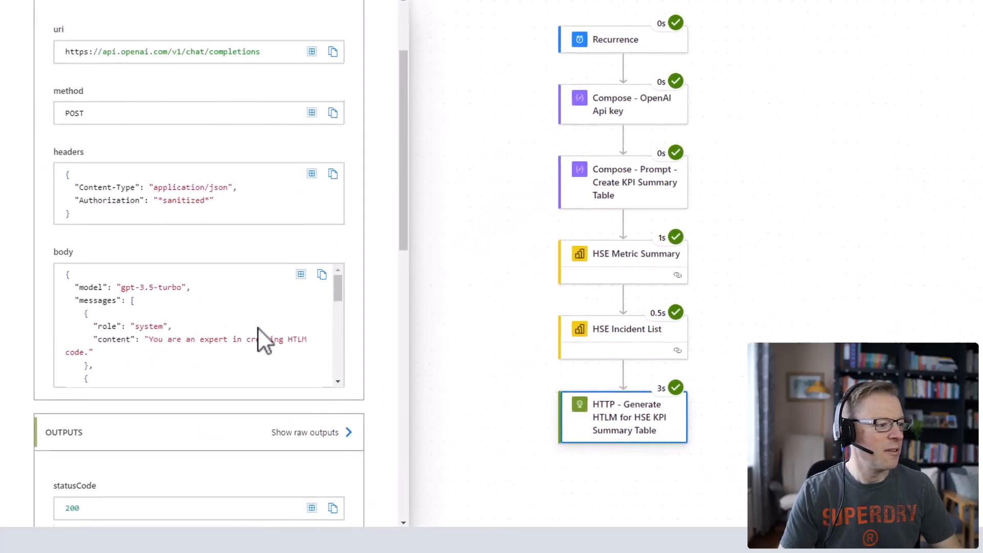
pyautogui.scroll(-2, 207, 308)
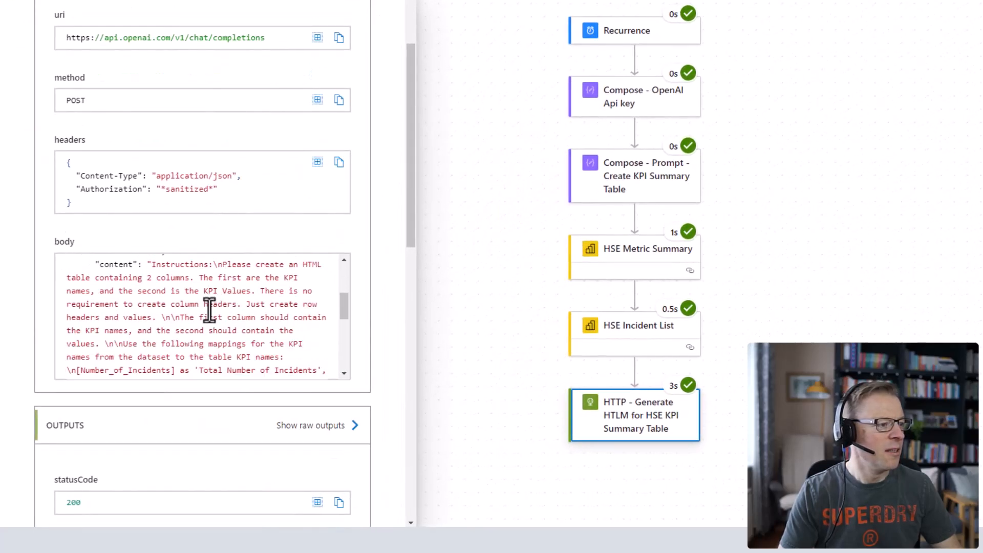
pyautogui.scroll(-3, 210, 281)
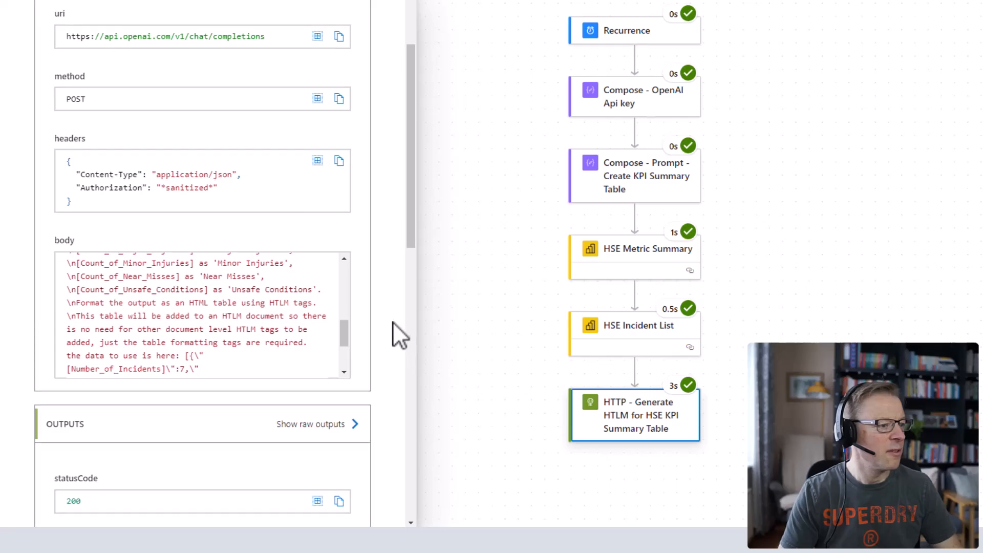
pyautogui.scroll(-2, 393, 323)
pyautogui.scroll(-3, 393, 323)
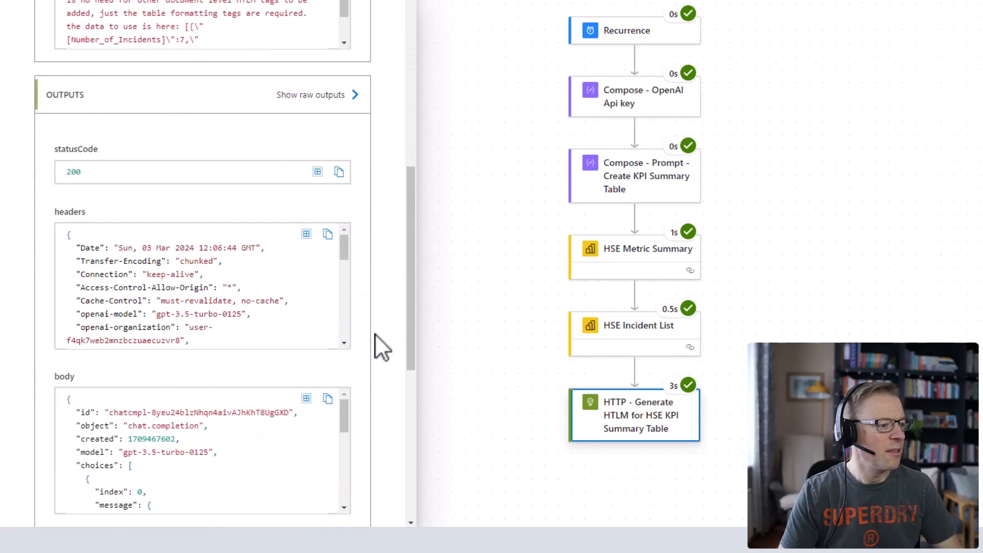
pyautogui.scroll(-4, 228, 444)
pyautogui.scroll(3, 235, 444)
pyautogui.scroll(-2, 235, 443)
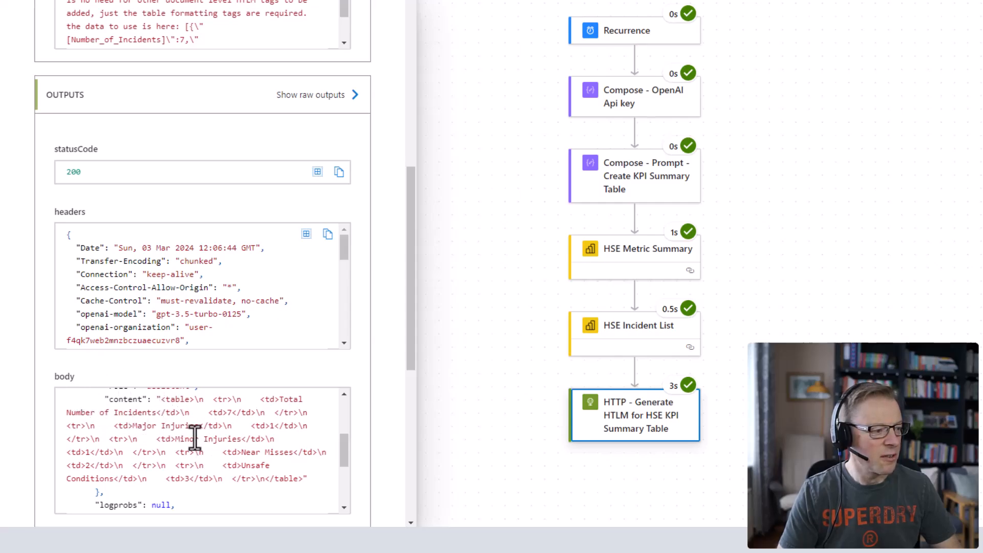
pyautogui.moveTo(160, 399); pyautogui.dragTo(299, 483)
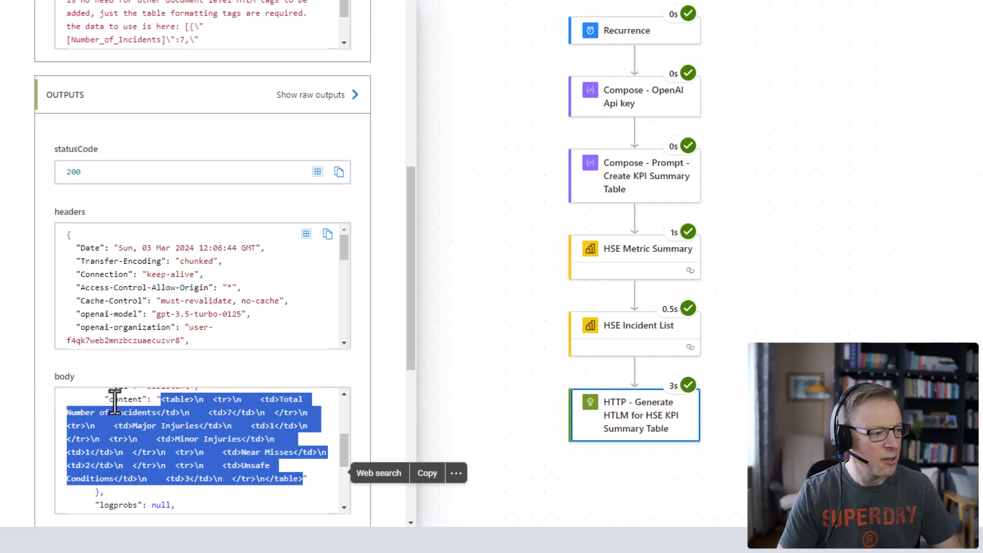
pyautogui.scroll(3, 119, 394)
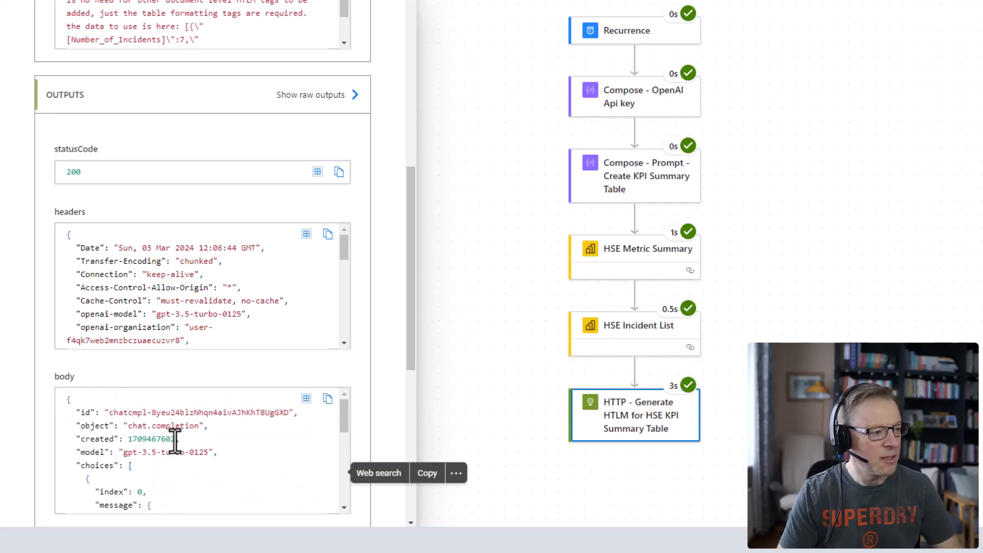
pyautogui.scroll(3, 266, 374)
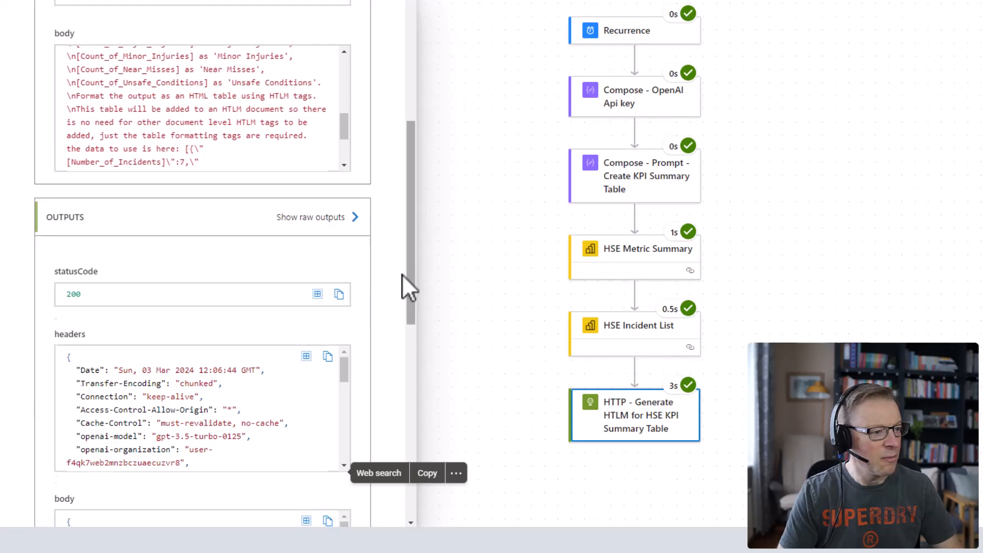
pyautogui.scroll(-8, 405, 287)
pyautogui.scroll(-1, 402, 298)
pyautogui.scroll(1, 403, 298)
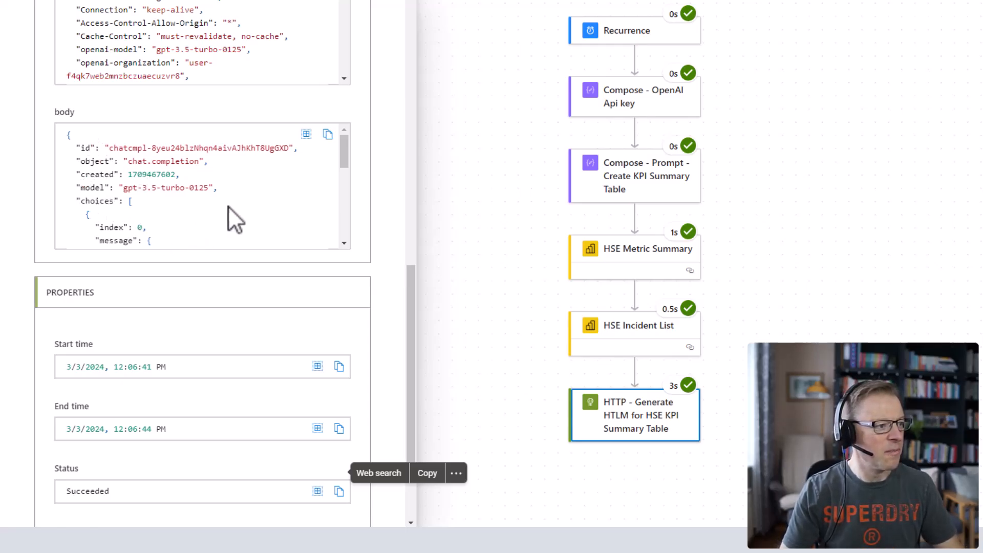
pyautogui.scroll(-2, 229, 206)
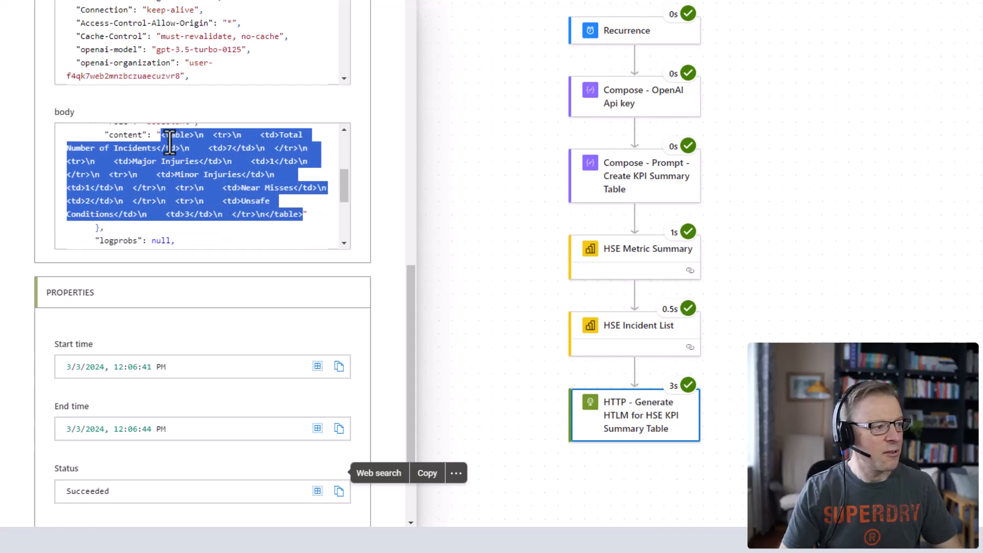
# Copy the full output body of the KPI summary HTTP action from the test run.
pyautogui.moveTo(349, 185); pyautogui.dragTo(318, 149)
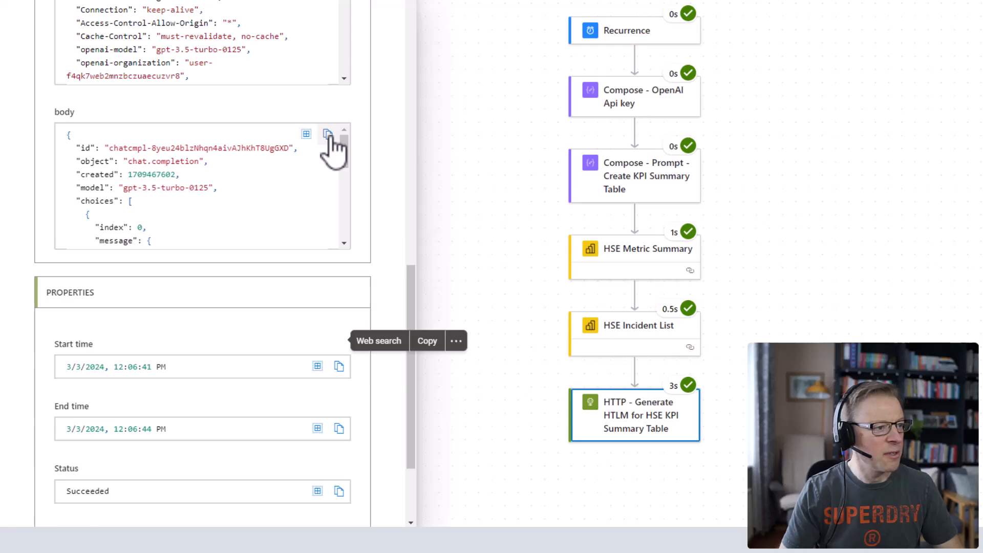
pyautogui.click(328, 134)
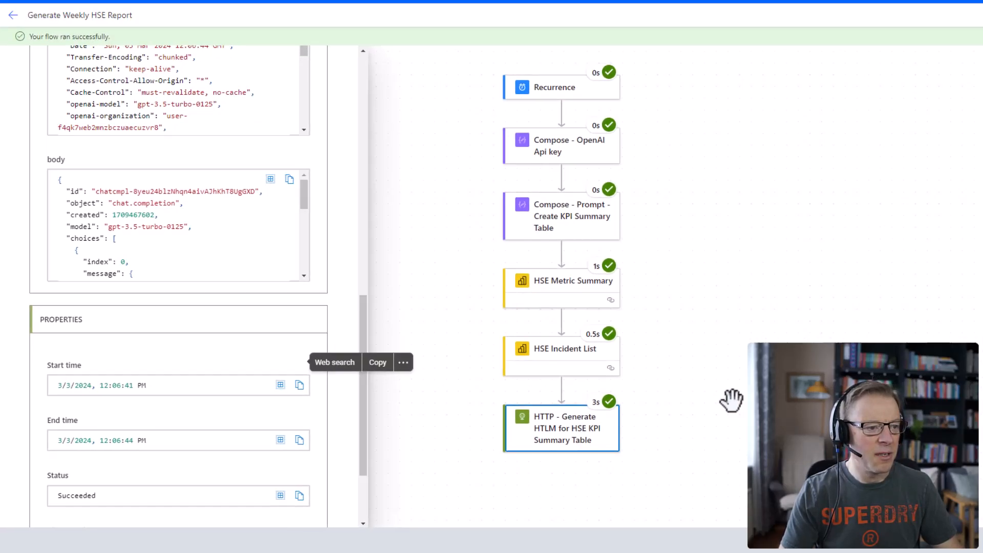
# Return to editing the flow and add a Parse JSON action after the KPI summary HTTP action.
pyautogui.scroll(-2, 732, 400)
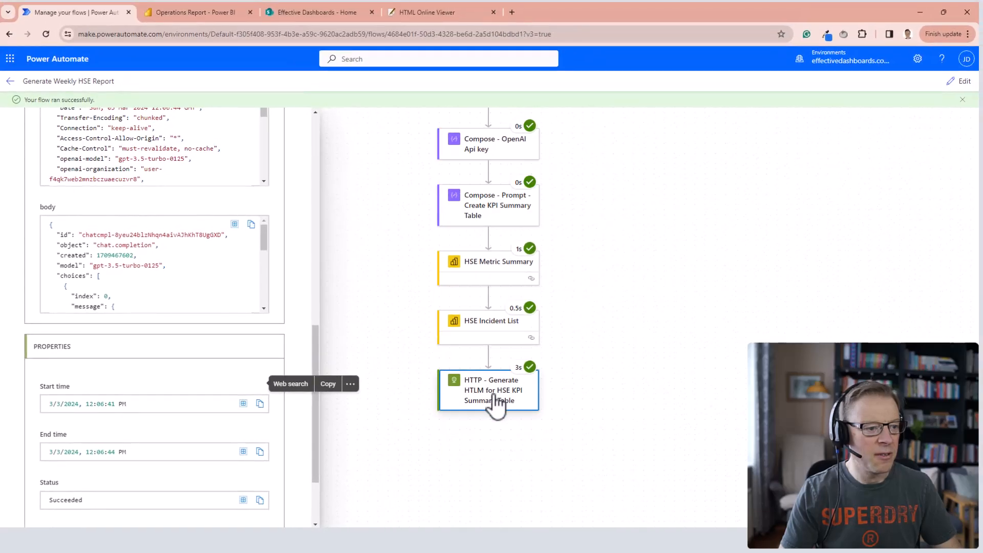
pyautogui.click(960, 81)
pyautogui.click(488, 449)
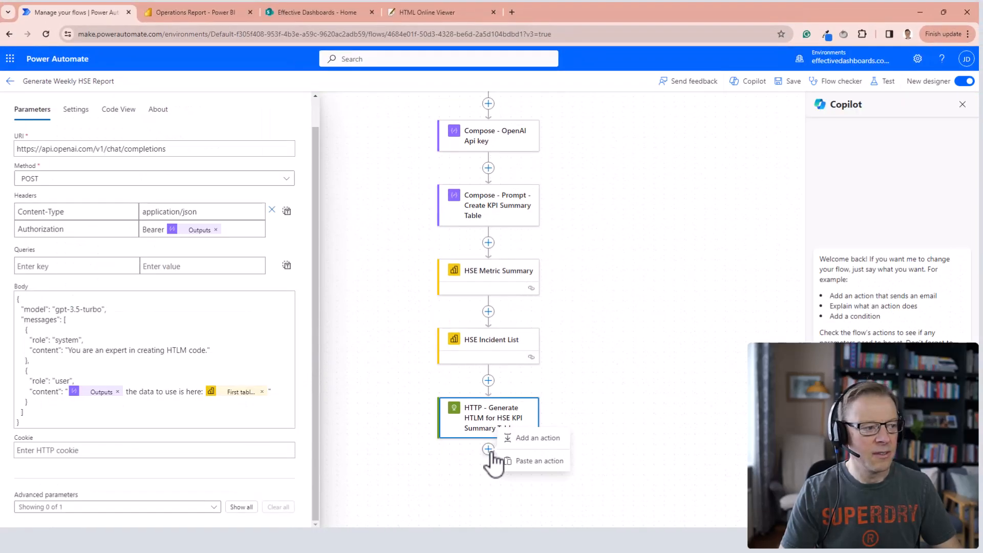
pyautogui.click(562, 438)
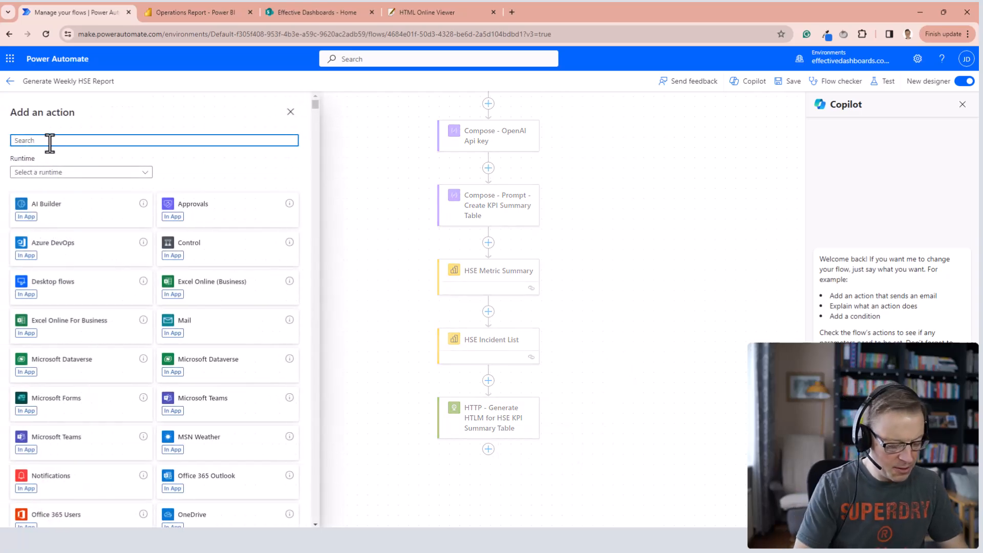
pyautogui.write('parse')
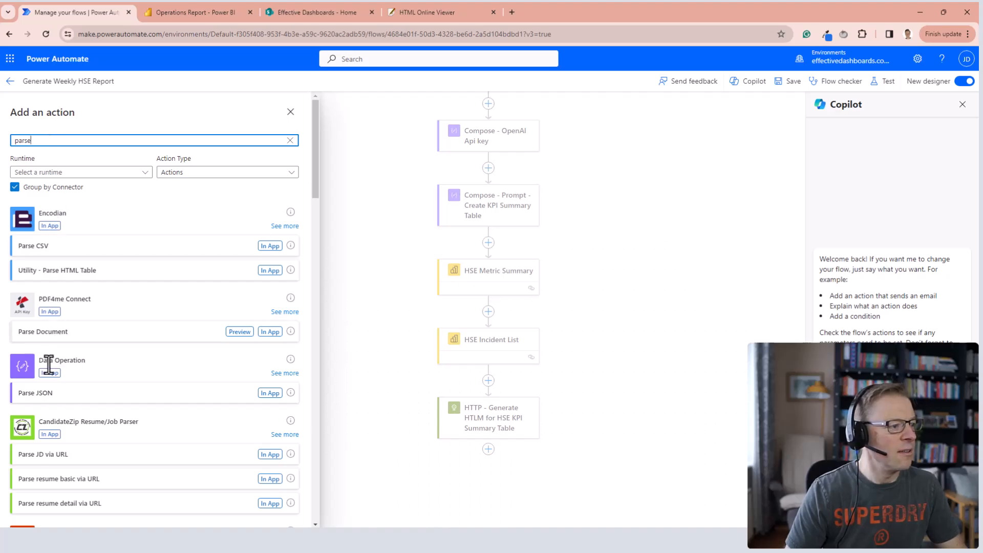
pyautogui.click(31, 393)
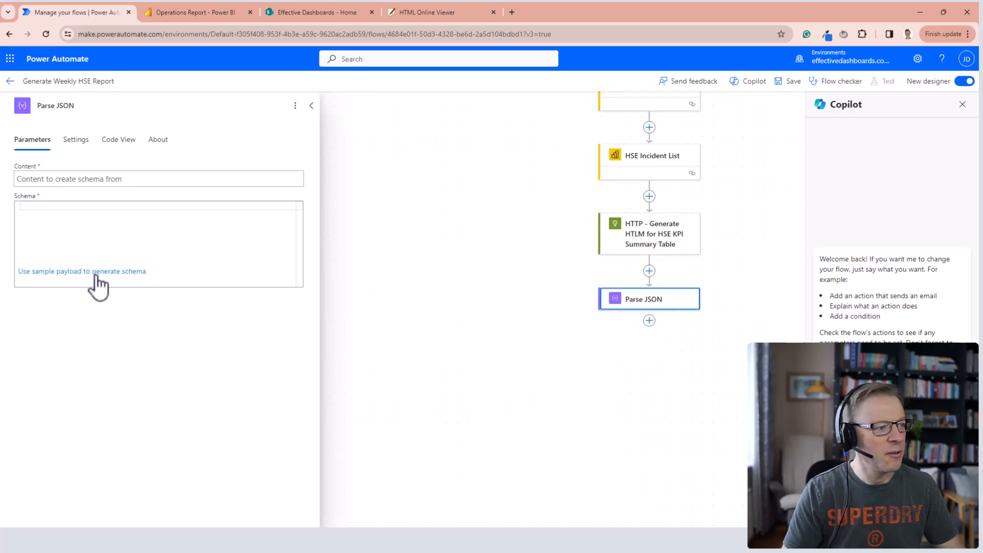
# Generate the Parse JSON schema using the copied HTTP output body as the sample payload.
pyautogui.click(117, 274)
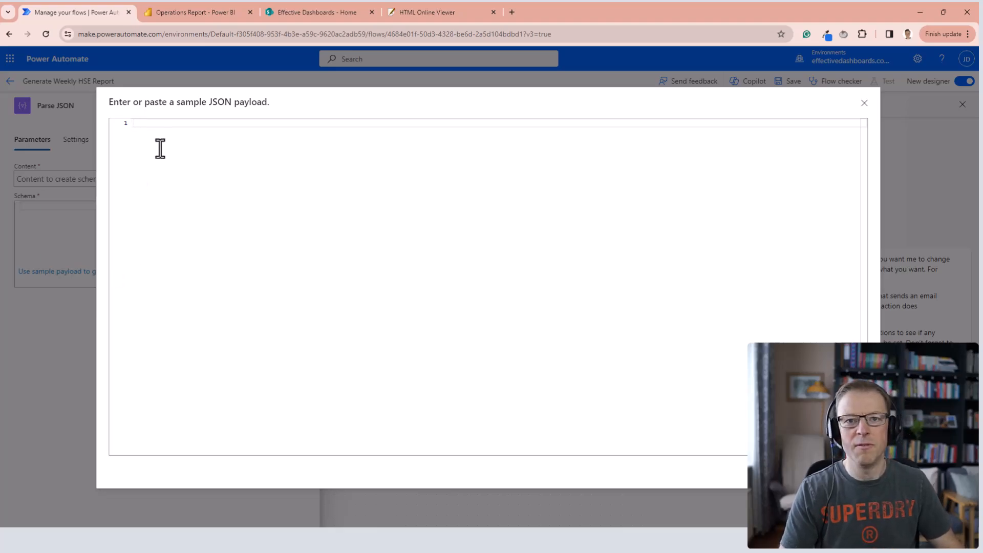
pyautogui.hotkey('ctrl', 'v')
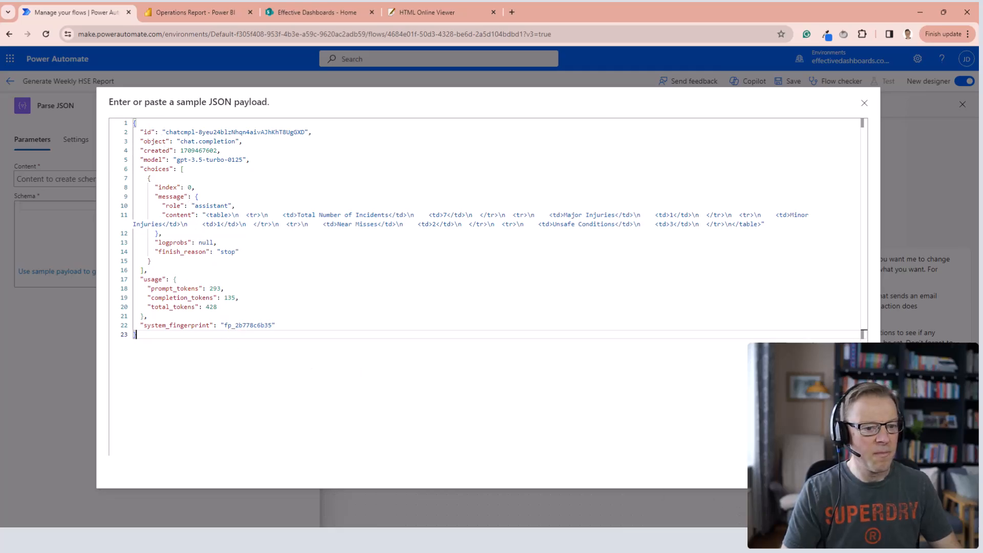
pyautogui.click(847, 468)
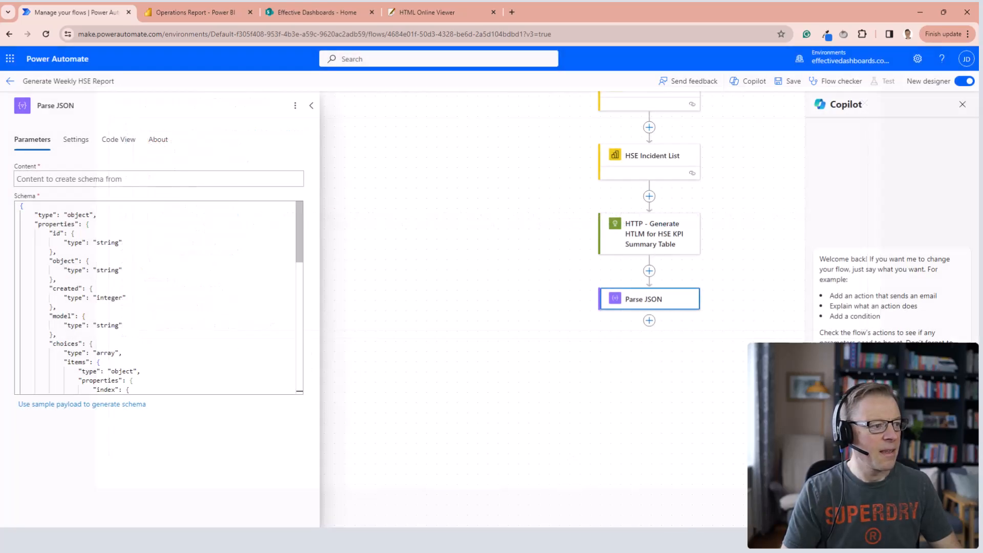
# Use the KPI summary HTTP action's Body as the Parse JSON content, and save the flow with the action named "Parse JSON - HSE KPI HTLM Table".
pyautogui.click(25, 178)
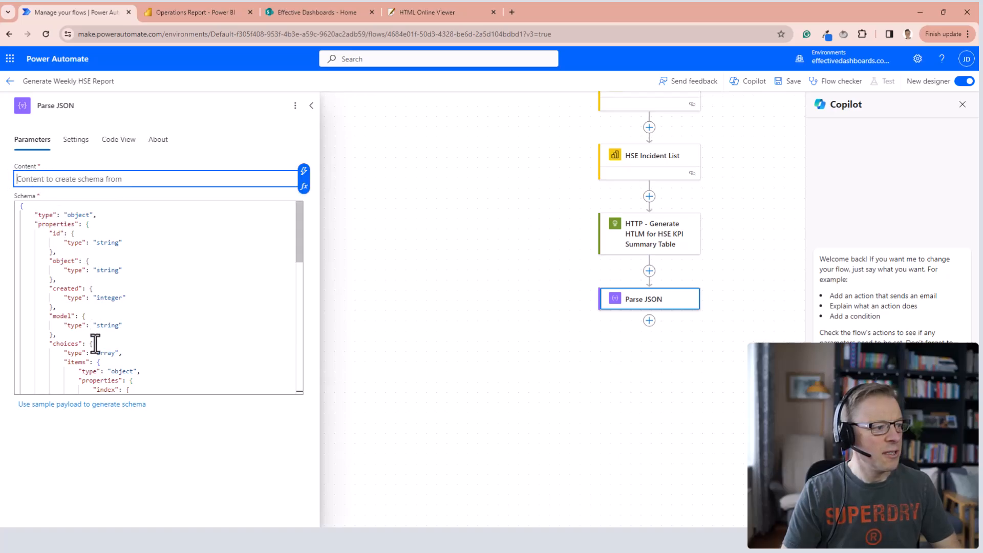
pyautogui.scroll(-10, 142, 337)
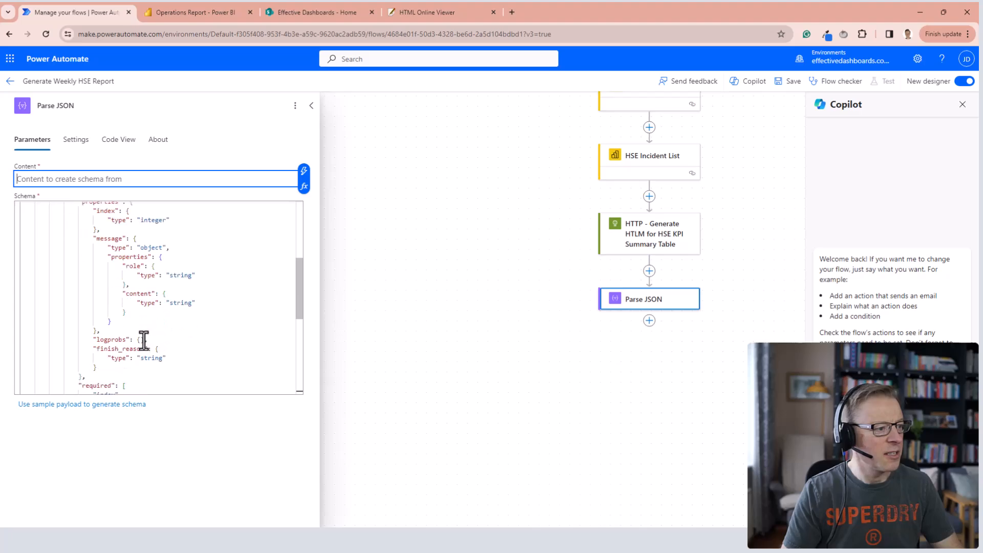
pyautogui.scroll(-5, 144, 340)
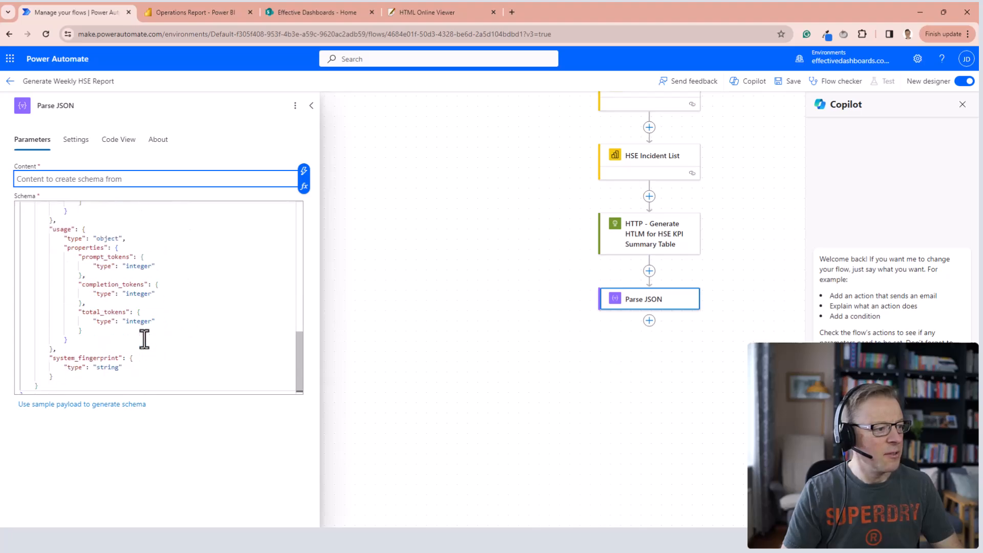
pyautogui.scroll(15, 145, 339)
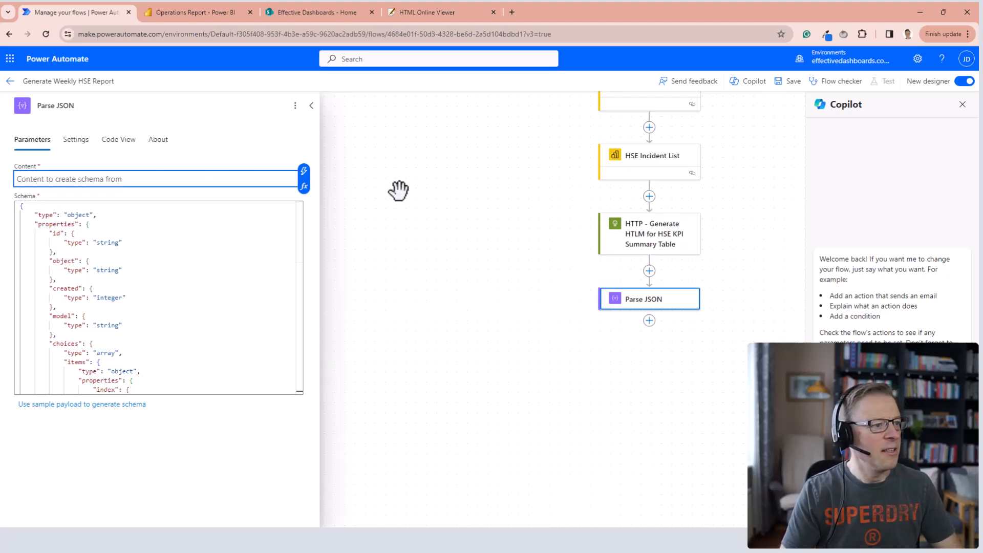
pyautogui.click(304, 174)
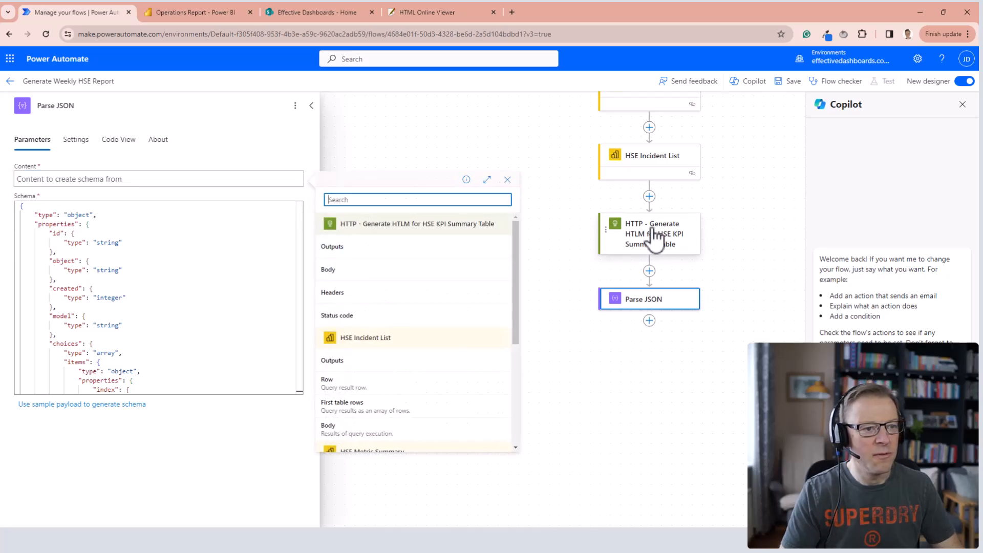
pyautogui.click(344, 270)
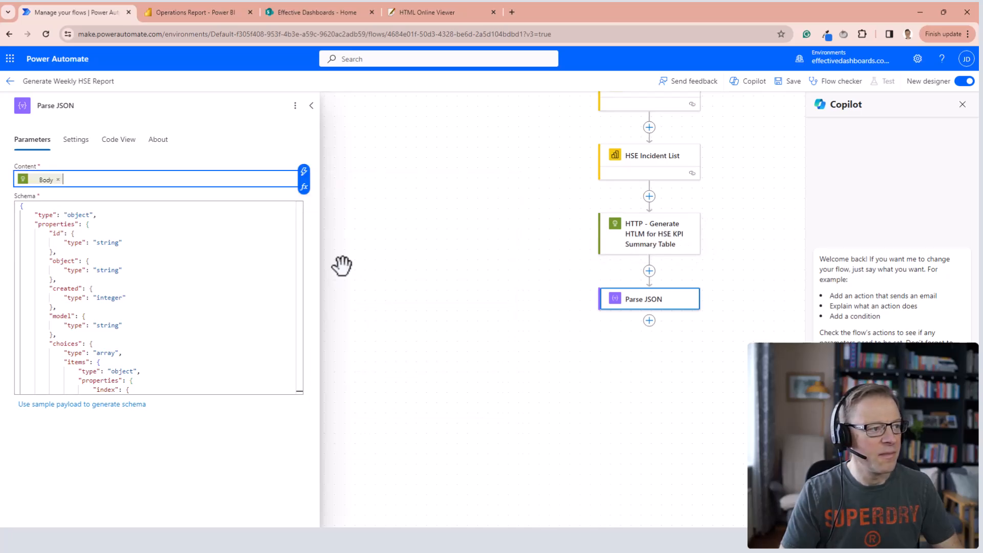
pyautogui.click(793, 88)
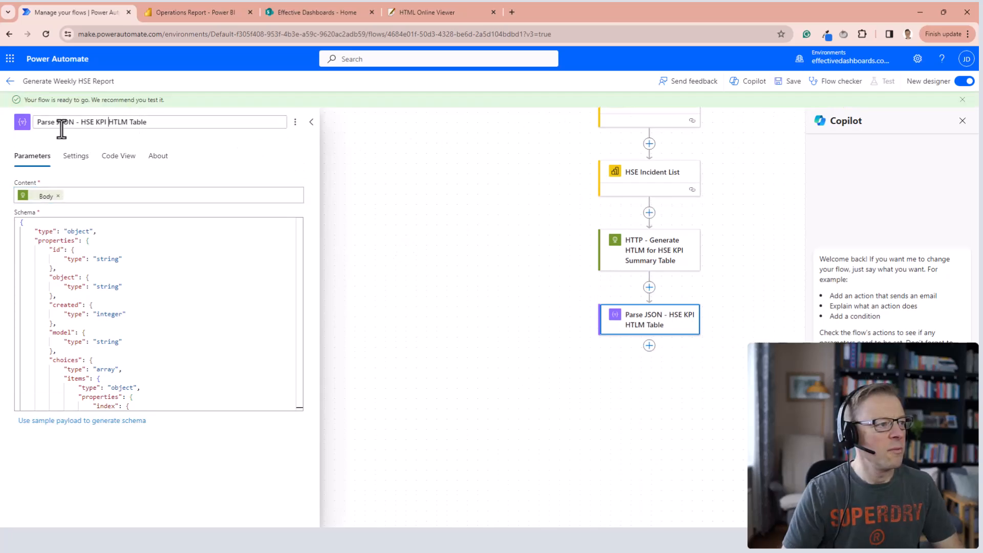
pyautogui.click(514, 246)
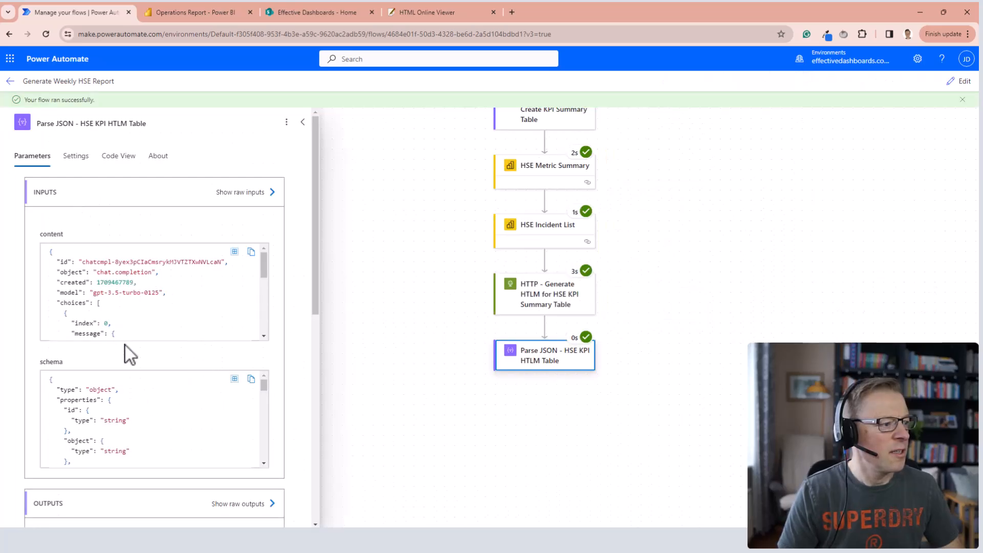
# Examine the Parse JSON action's raw outputs from the test run, focusing on the HTML in the message content.
pyautogui.scroll(-3, 253, 439)
pyautogui.scroll(-4, 296, 411)
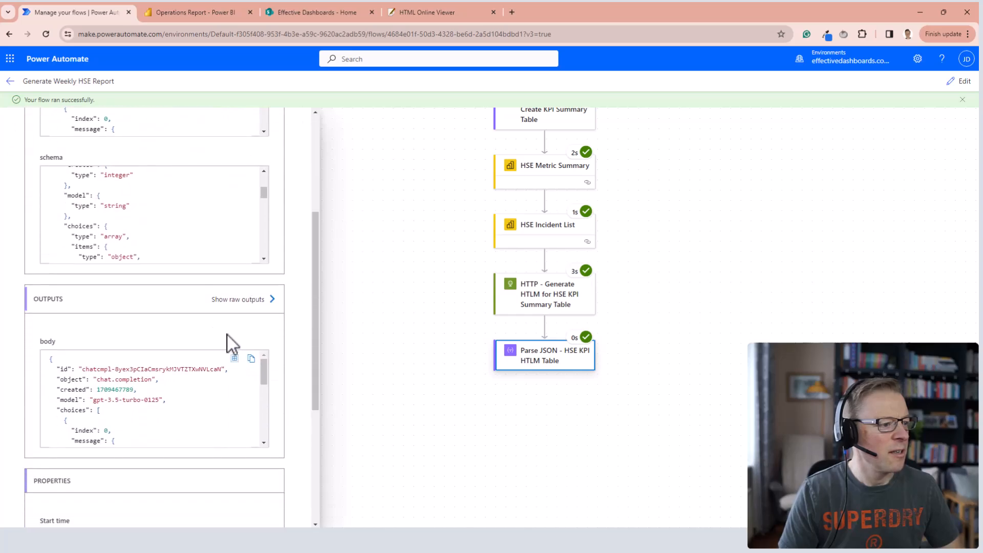
pyautogui.click(231, 301)
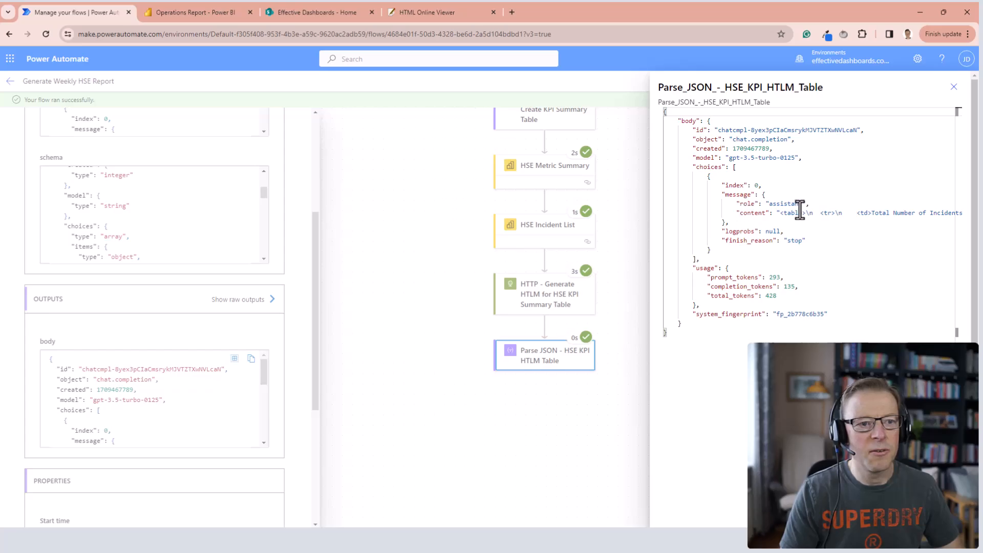
pyautogui.moveTo(861, 215); pyautogui.dragTo(819, 215)
pyautogui.click(766, 214)
pyautogui.click(953, 87)
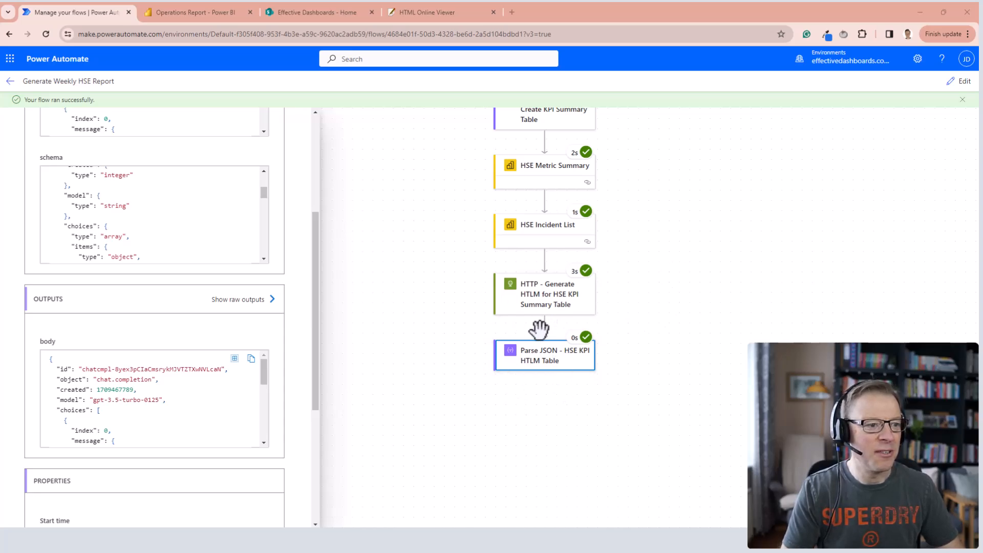
# Return to editing the flow and add an Initialize variable action after the Parse JSON action.
pyautogui.click(965, 82)
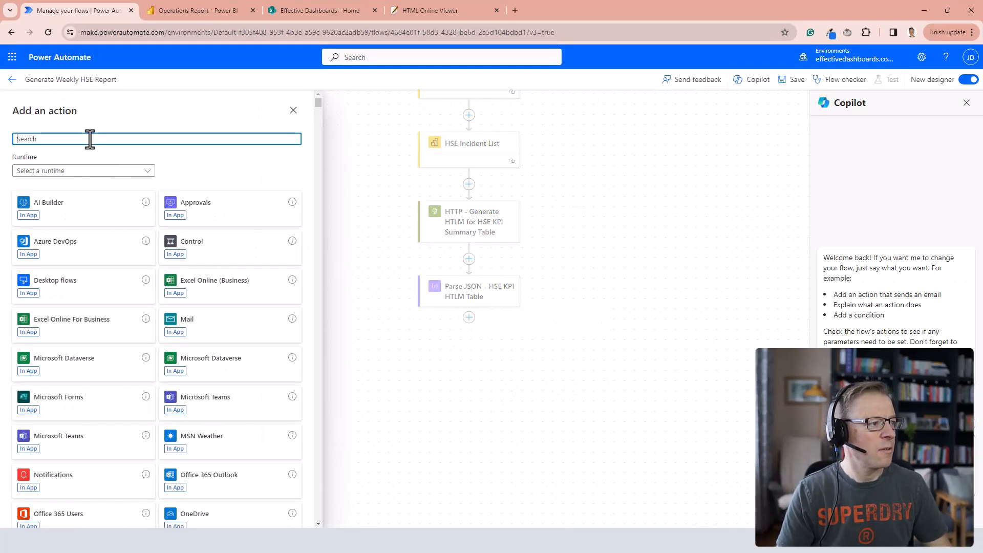
pyautogui.write('variable')
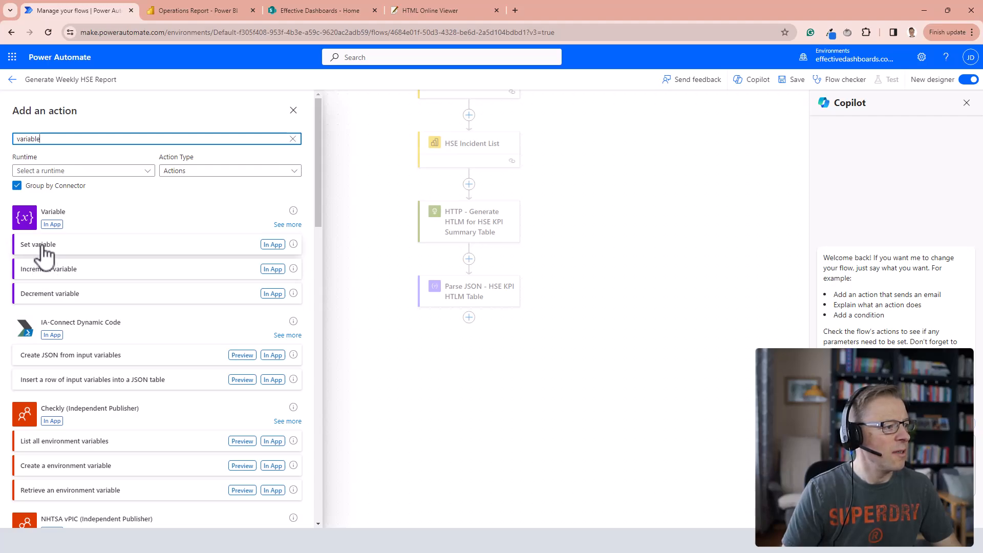
pyautogui.click(286, 225)
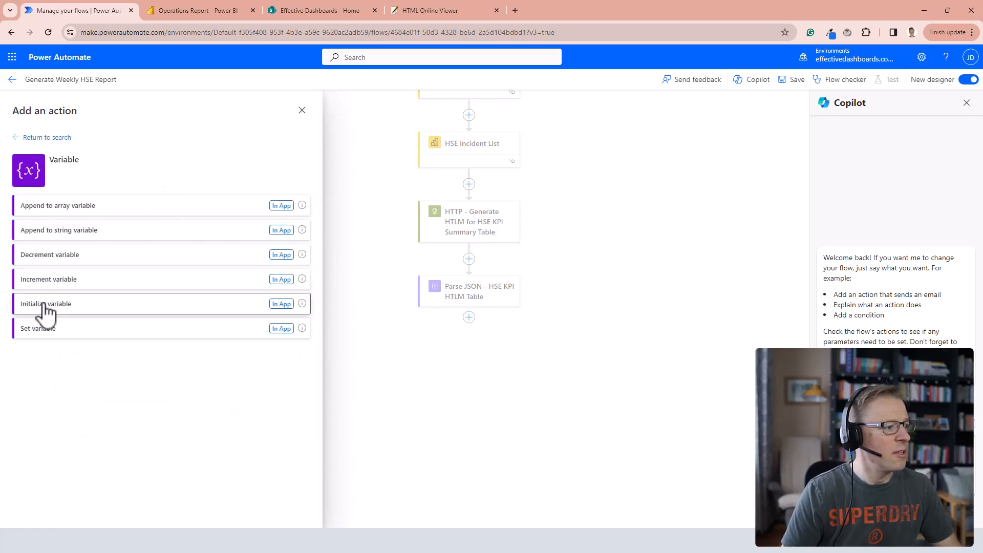
pyautogui.click(46, 305)
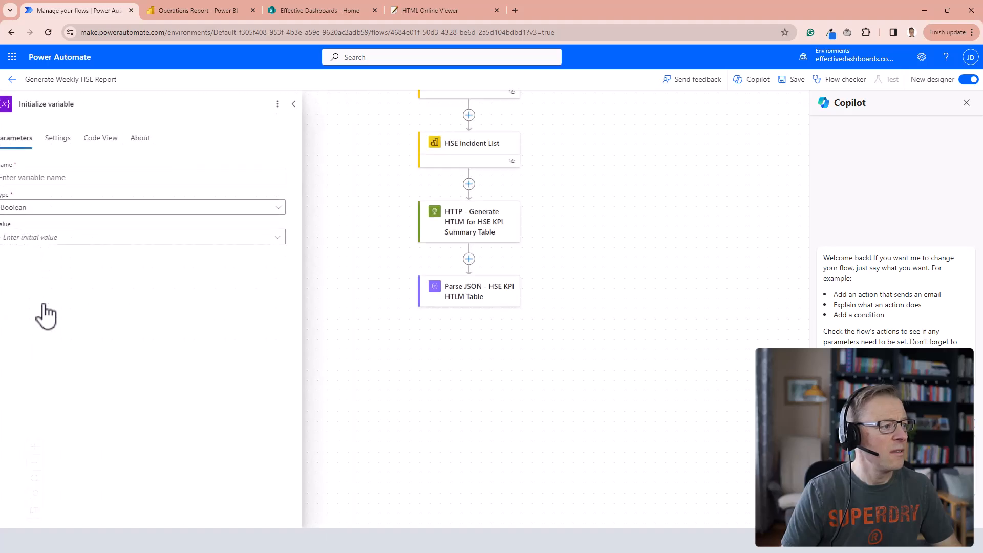
# Configure the variable as a String named "HTLM KPI Table" without an initial value, and save the flow with the action titled "Initialize variable - HTLM KPI Table".
pyautogui.click(60, 178)
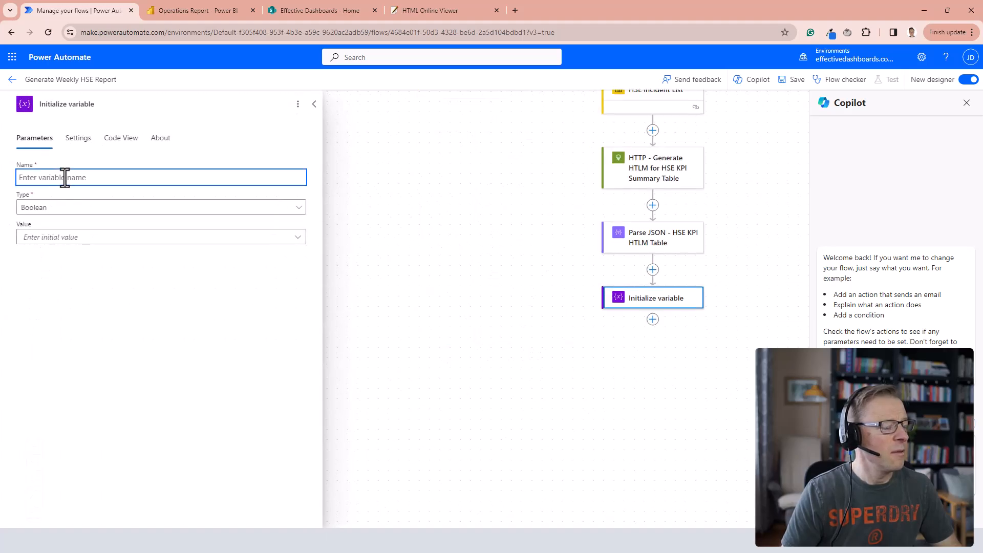
pyautogui.hotkey('ctrl', 'v')
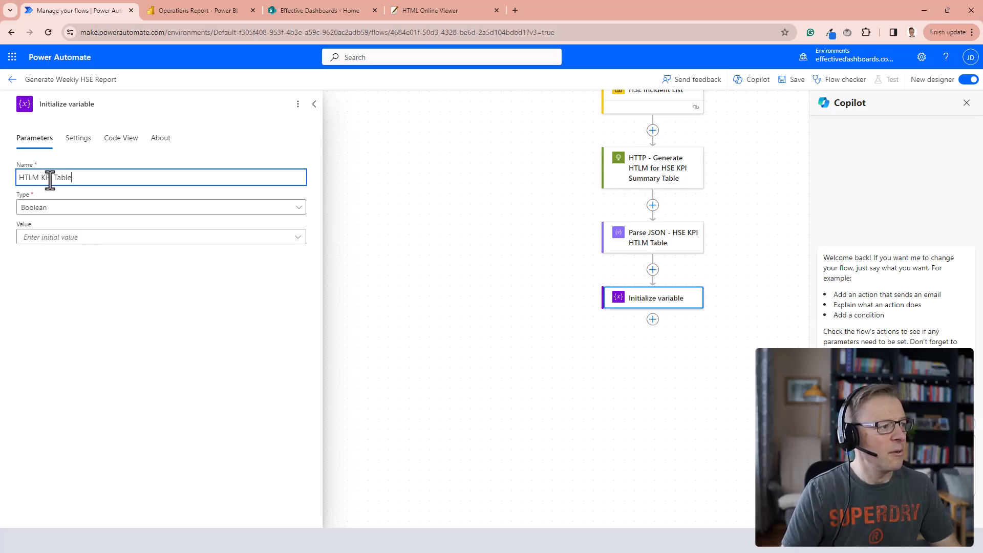
pyautogui.click(55, 219)
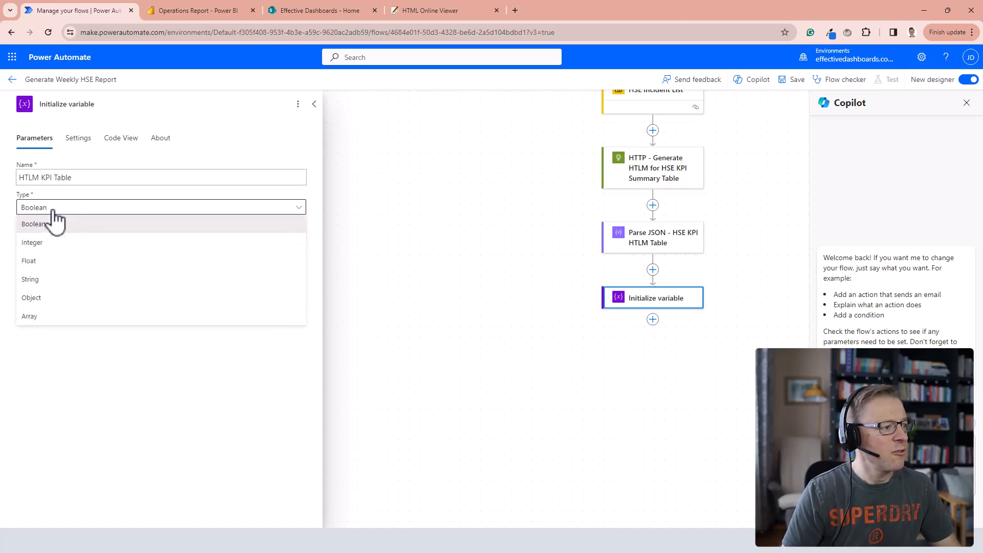
pyautogui.click(31, 279)
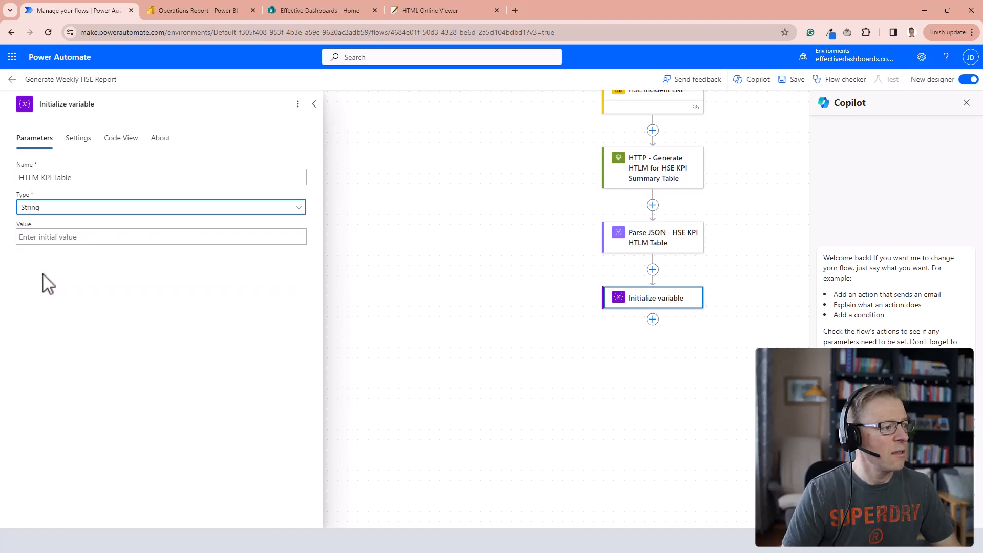
pyautogui.click(38, 237)
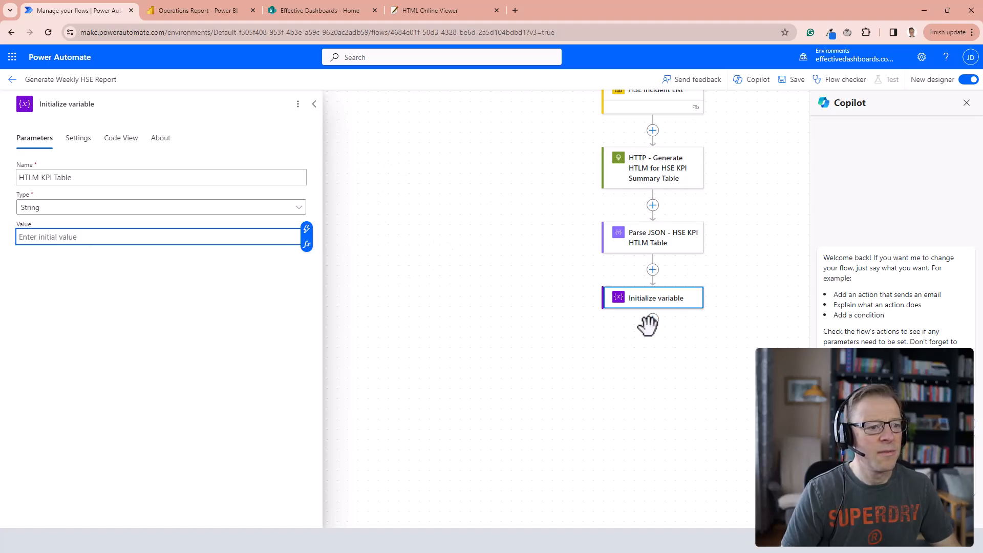
pyautogui.click(792, 80)
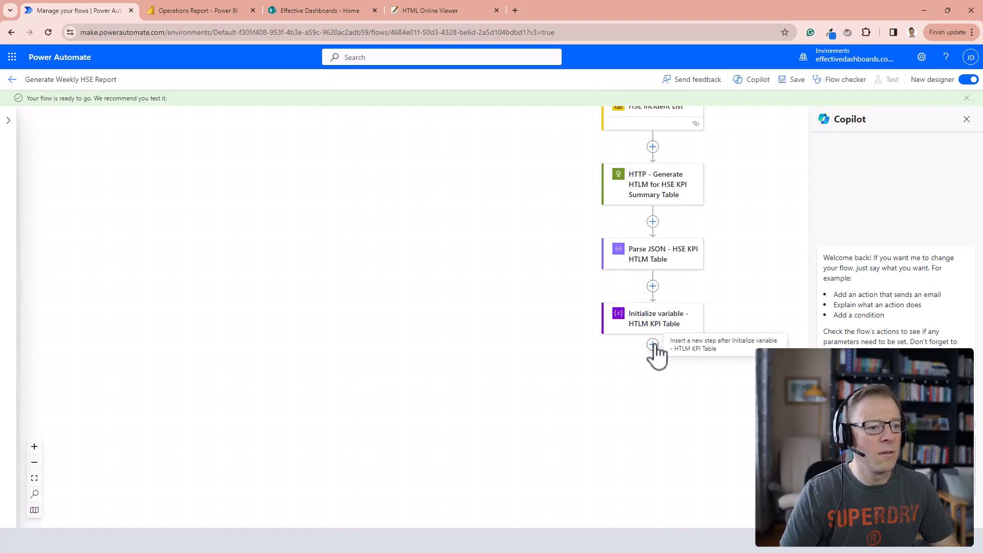
# Add an Append to string variable action after the variable initialization and target the HTLM KPI Table variable.
pyautogui.click(653, 344)
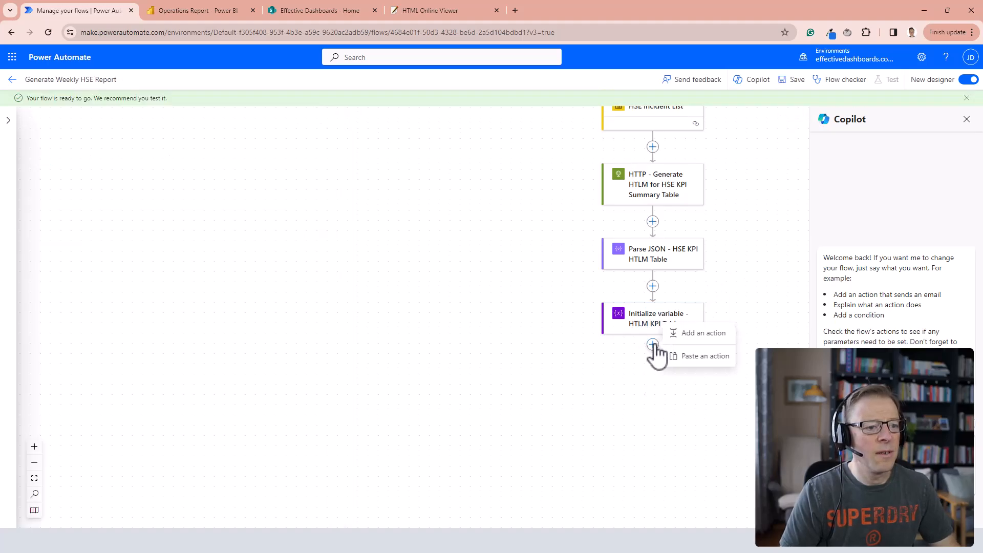
pyautogui.click(705, 334)
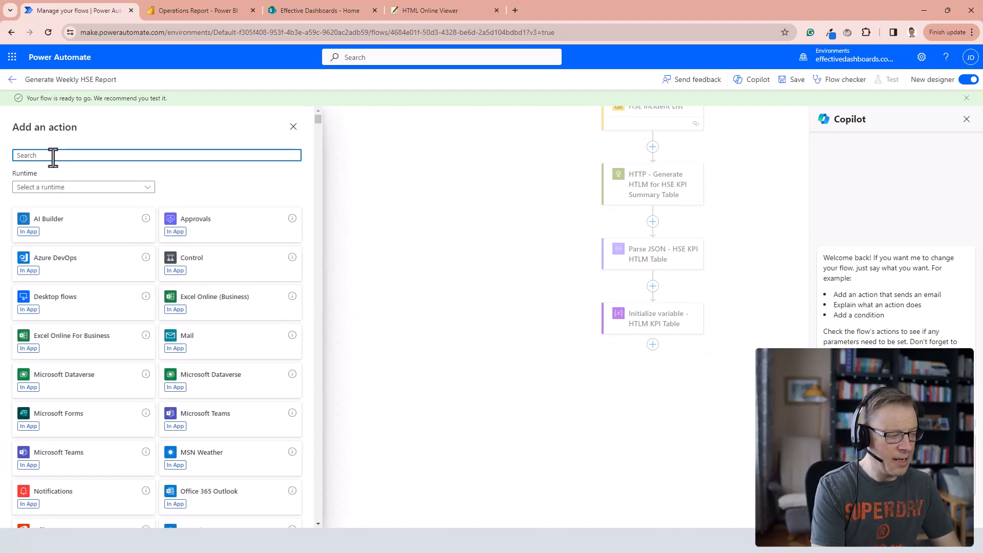
pyautogui.write('append')
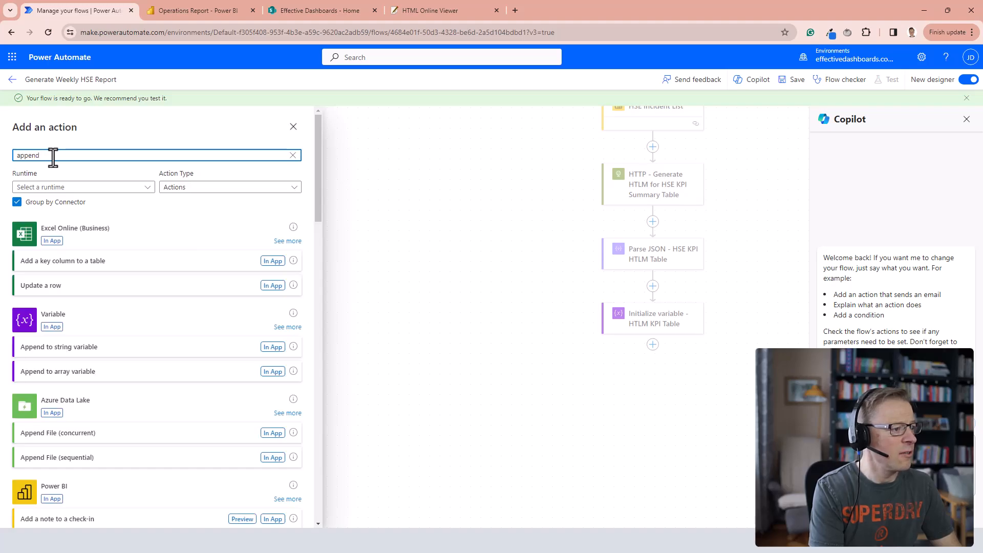
pyautogui.click(62, 348)
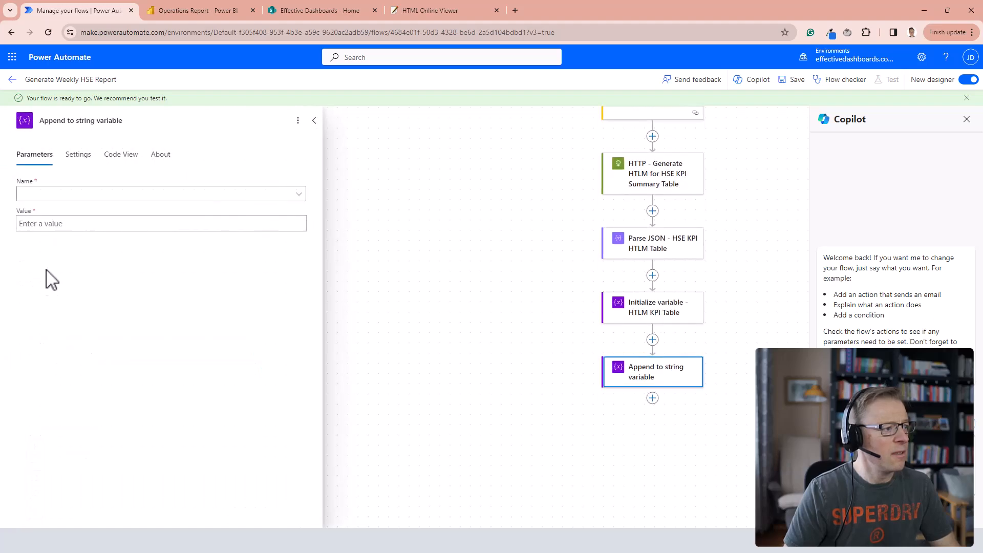
pyautogui.click(300, 195)
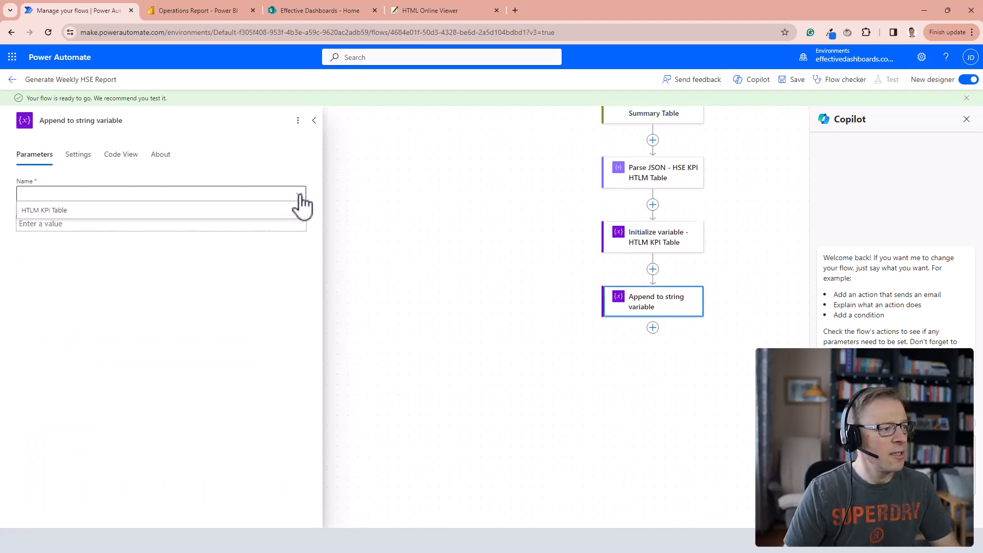
pyautogui.click(45, 211)
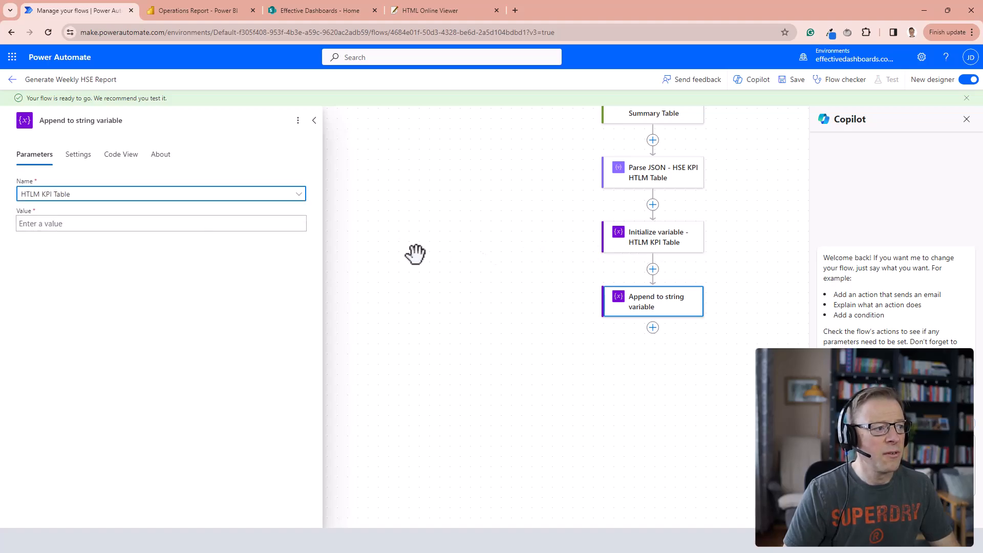
# Set the value appended to the KPI table variable to the Body content output of the Parse JSON action.
pyautogui.click(44, 225)
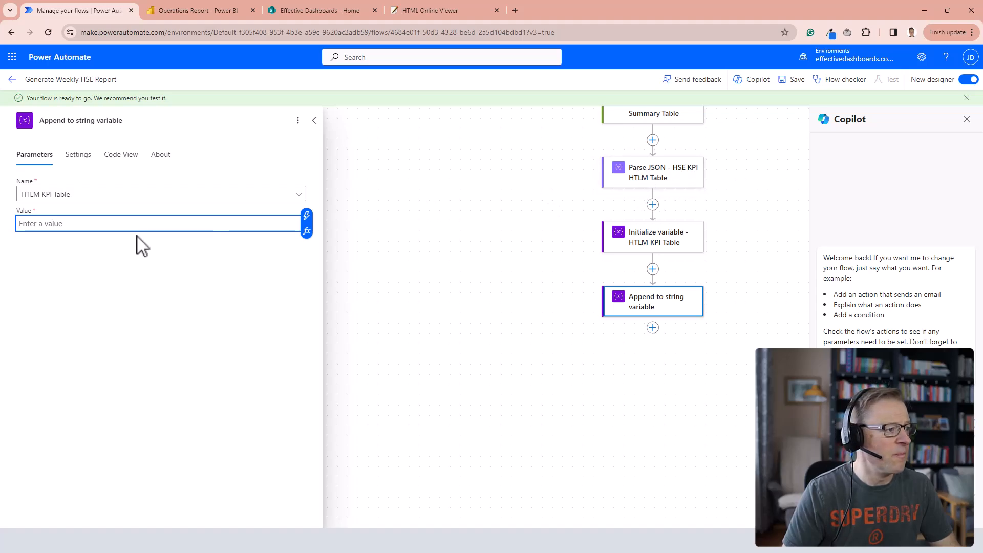
pyautogui.click(307, 217)
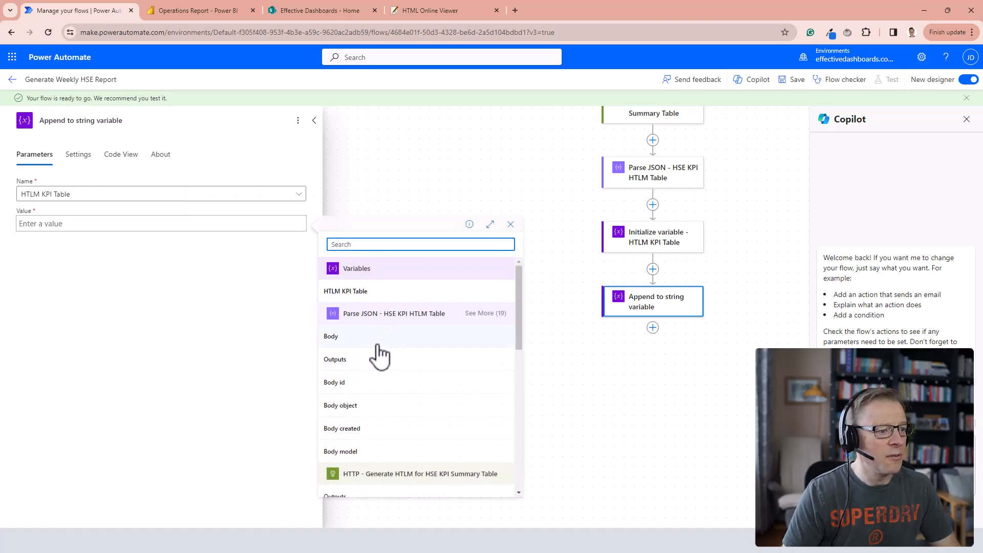
pyautogui.click(485, 314)
pyautogui.scroll(-3, 408, 366)
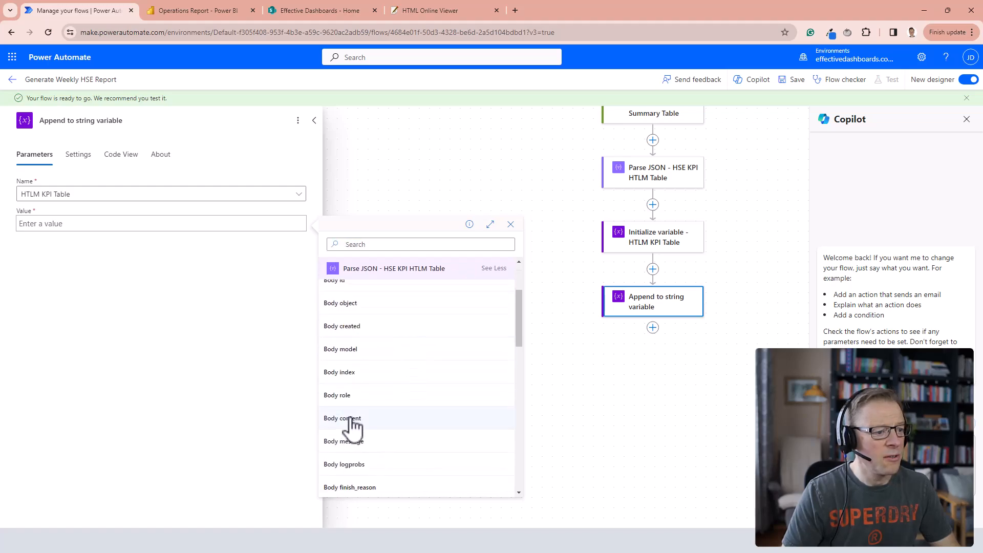
pyautogui.click(352, 419)
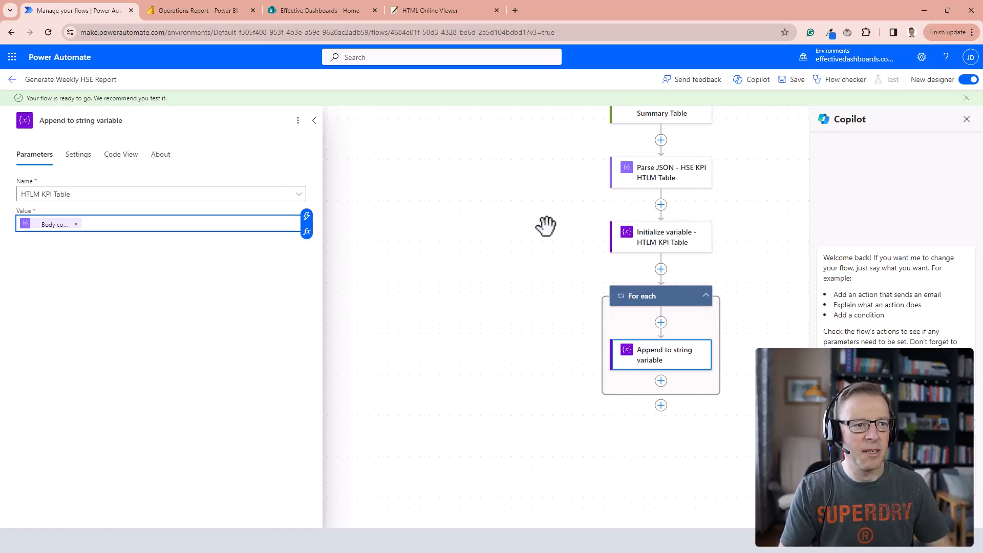
# Rename the loop "For each - HTML KPI Table Contents" and its inner action "Append to string variable - HTML KPI Table", and save the flow.
pyautogui.scroll(1, 546, 227)
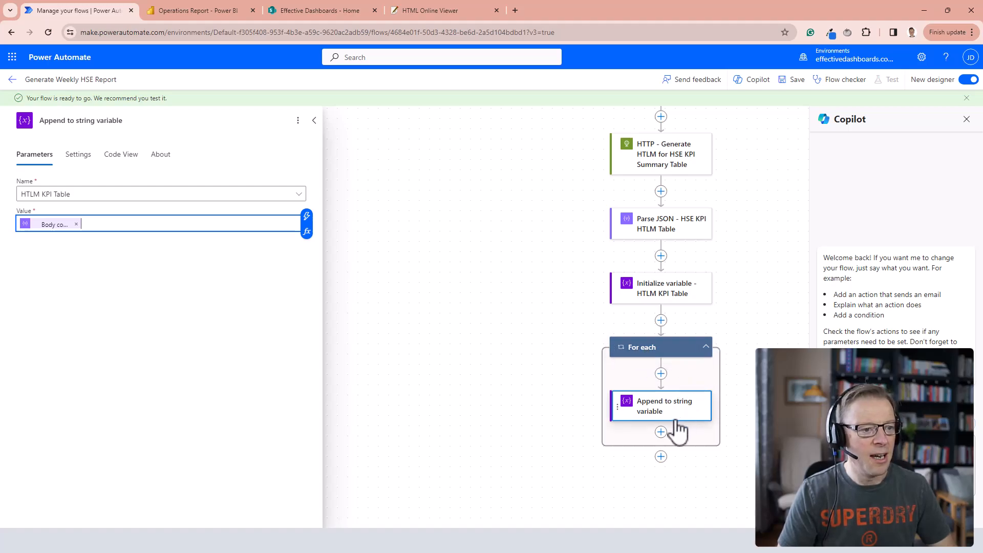
pyautogui.click(650, 356)
pyautogui.click(123, 131)
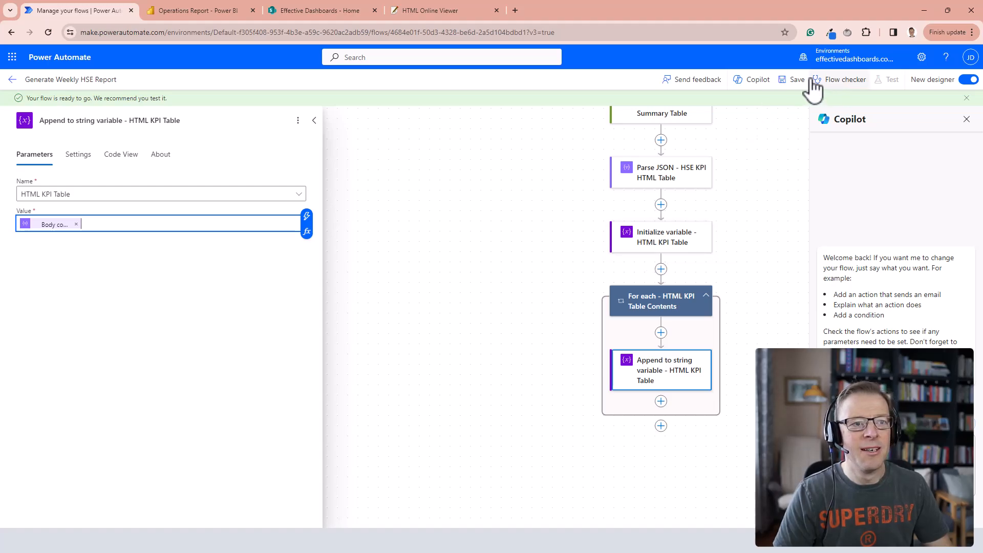
pyautogui.click(797, 81)
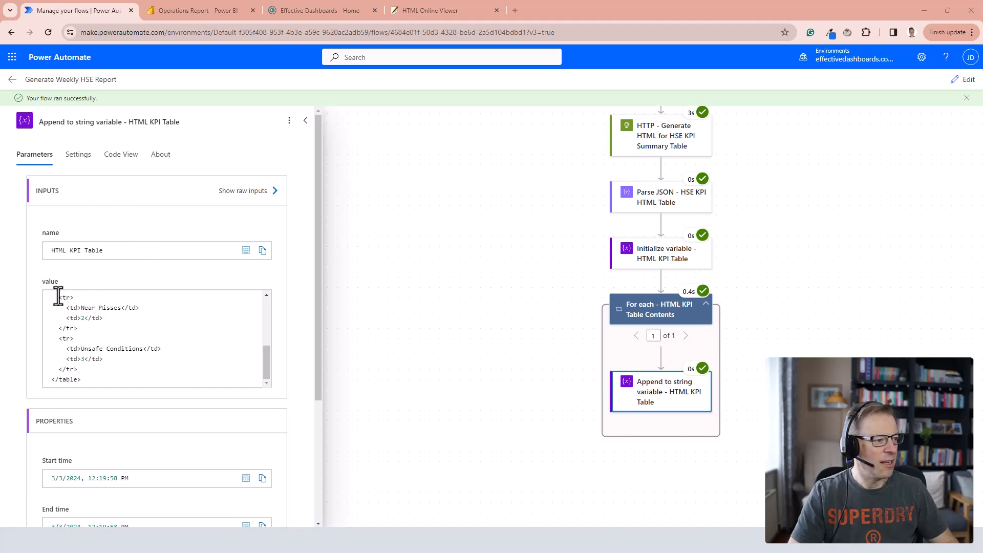
# Examine the full HTML table in the value input of the Append to string variable action from the test run.
pyautogui.scroll(1, 63, 297)
pyautogui.moveTo(60, 319); pyautogui.dragTo(106, 351)
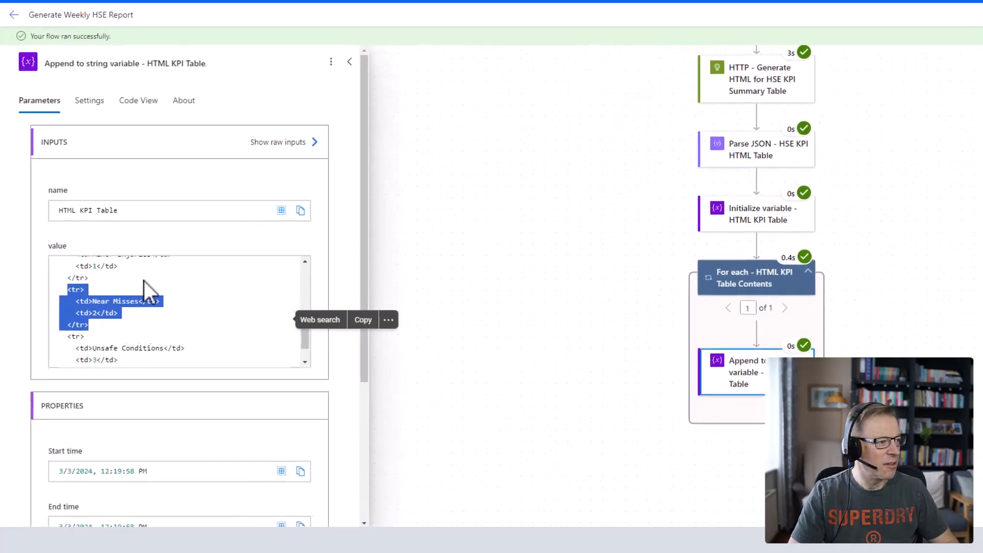
pyautogui.click(152, 305)
pyautogui.scroll(3, 221, 206)
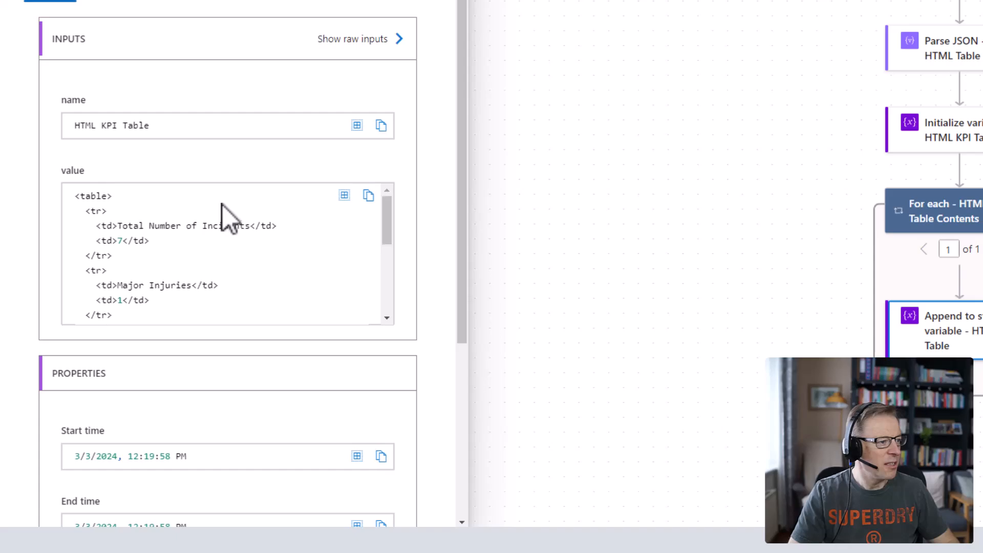
pyautogui.moveTo(78, 196); pyautogui.dragTo(117, 313)
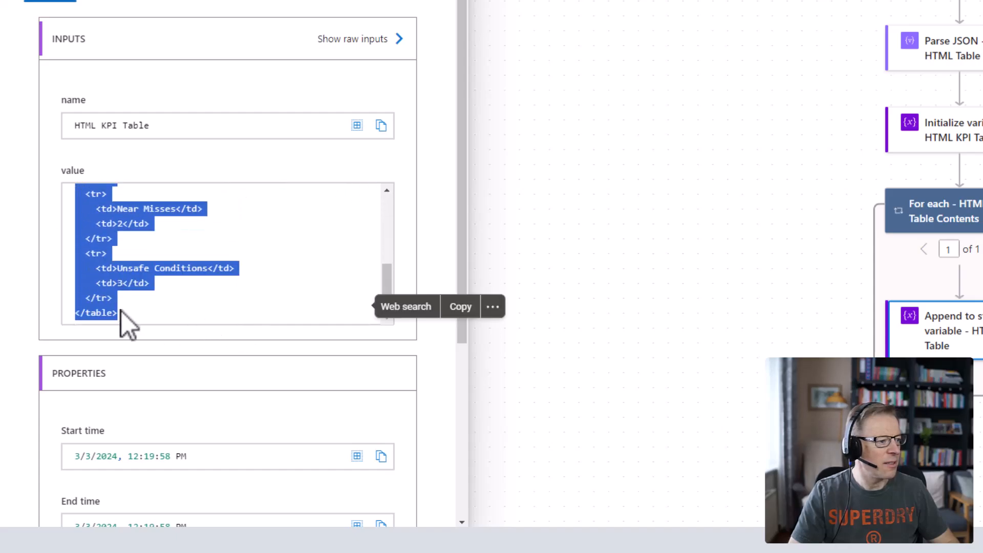
pyautogui.click(768, 21)
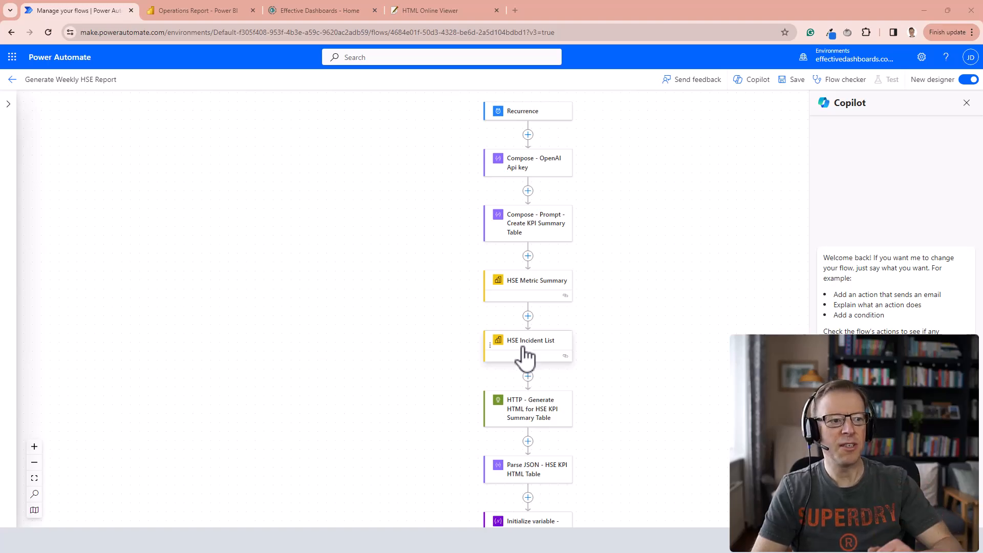
# Move the HSE Incident List action to the end of the flow, after the "For each - HTML KPI Table Contents" loop.
pyautogui.scroll(-1, 455, 282)
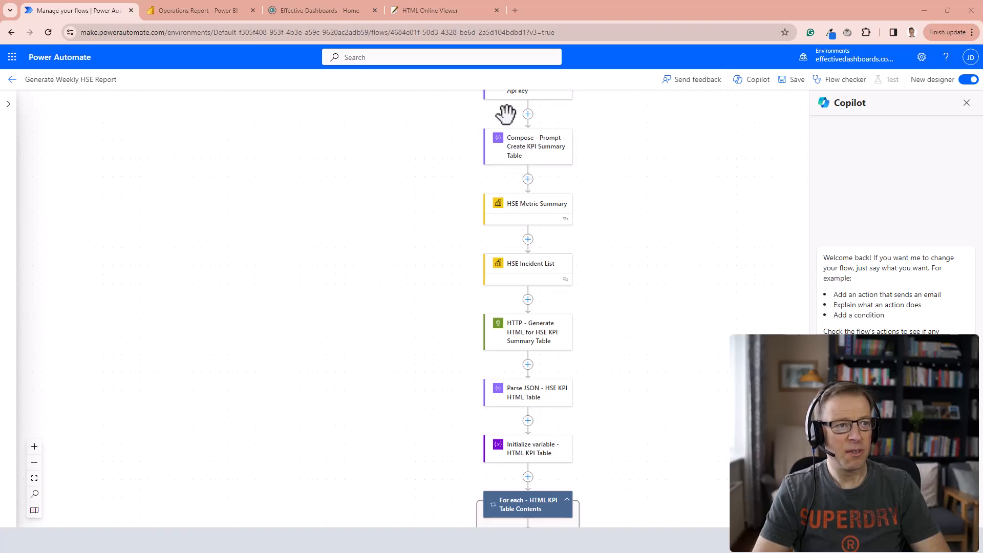
pyautogui.scroll(1, 512, 128)
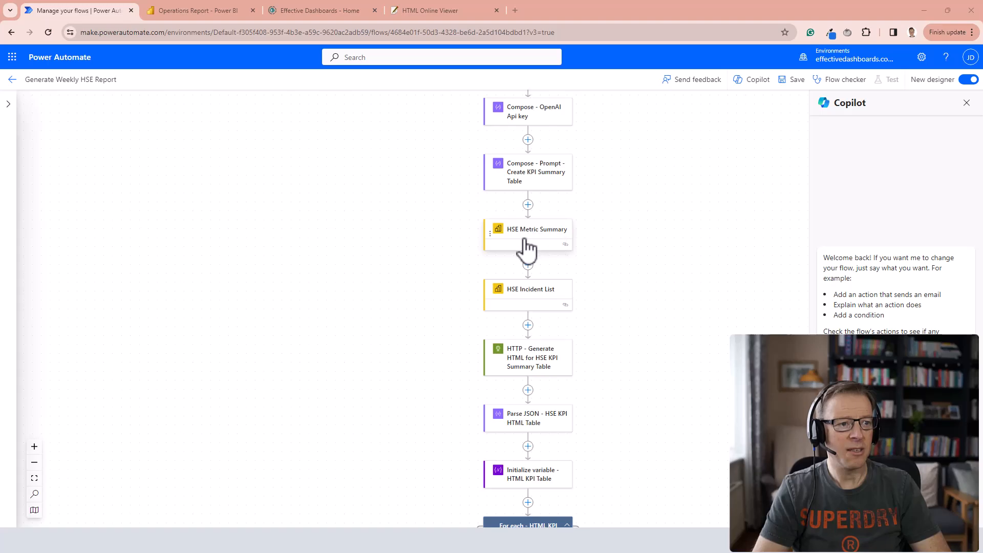
pyautogui.scroll(-2, 444, 260)
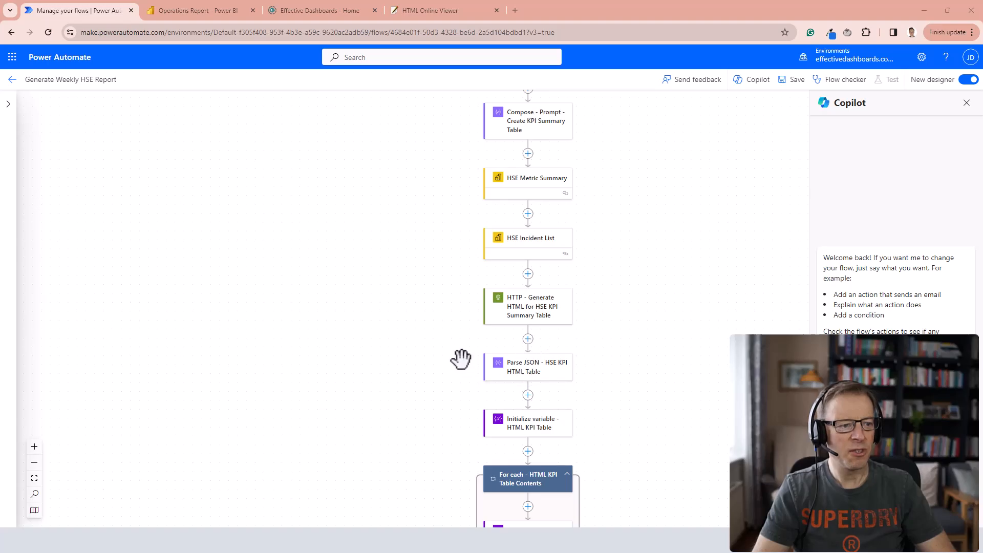
pyautogui.scroll(-1, 464, 353)
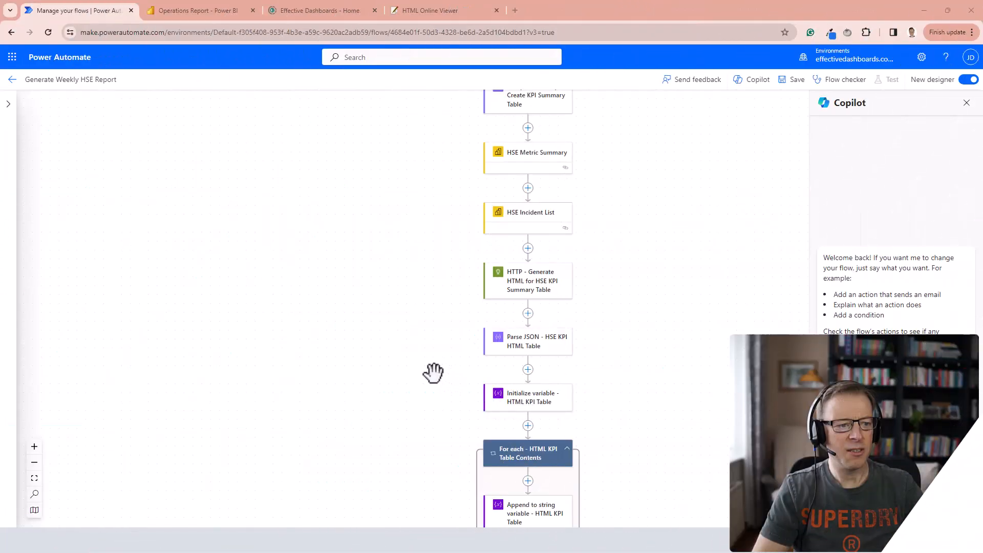
pyautogui.scroll(-1, 434, 371)
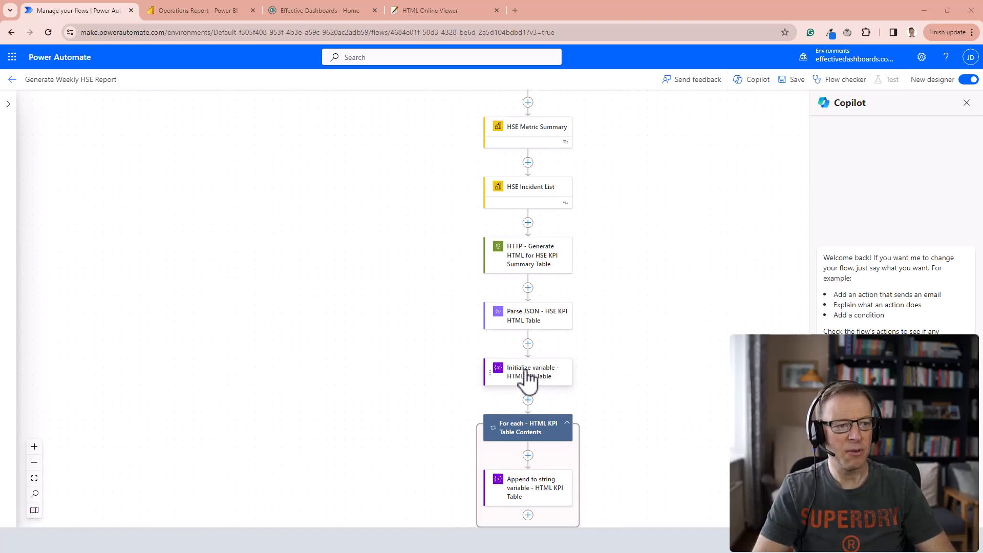
pyautogui.scroll(-1, 414, 368)
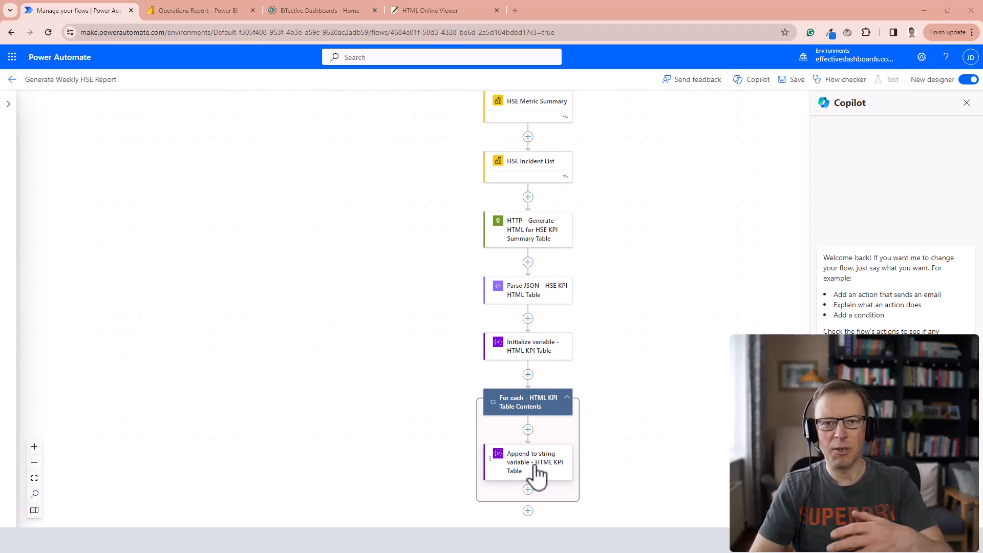
pyautogui.scroll(-1, 437, 342)
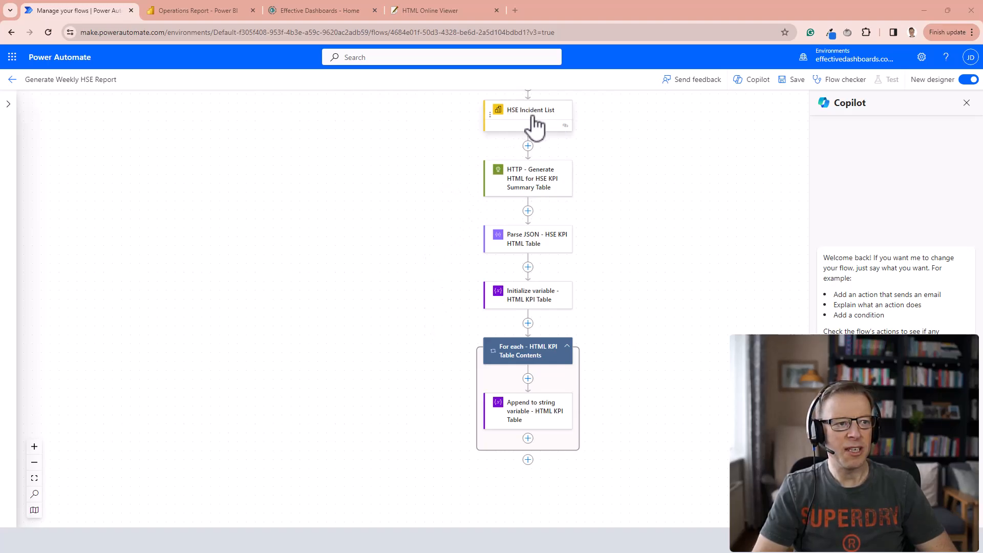
pyautogui.moveTo(535, 159); pyautogui.dragTo(532, 462)
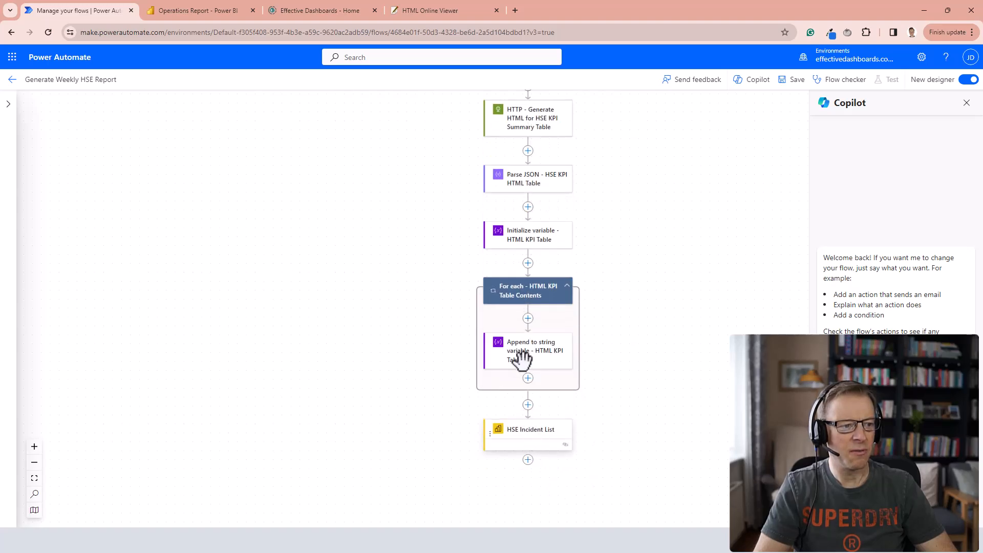
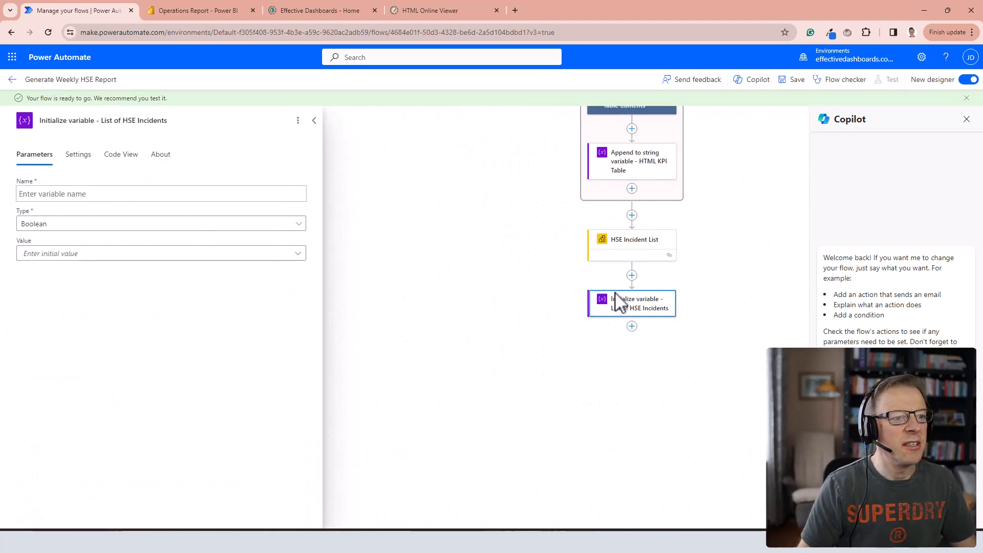
# Name the new variable "List of HSE Incidents" and set its type to Array.
pyautogui.click(48, 194)
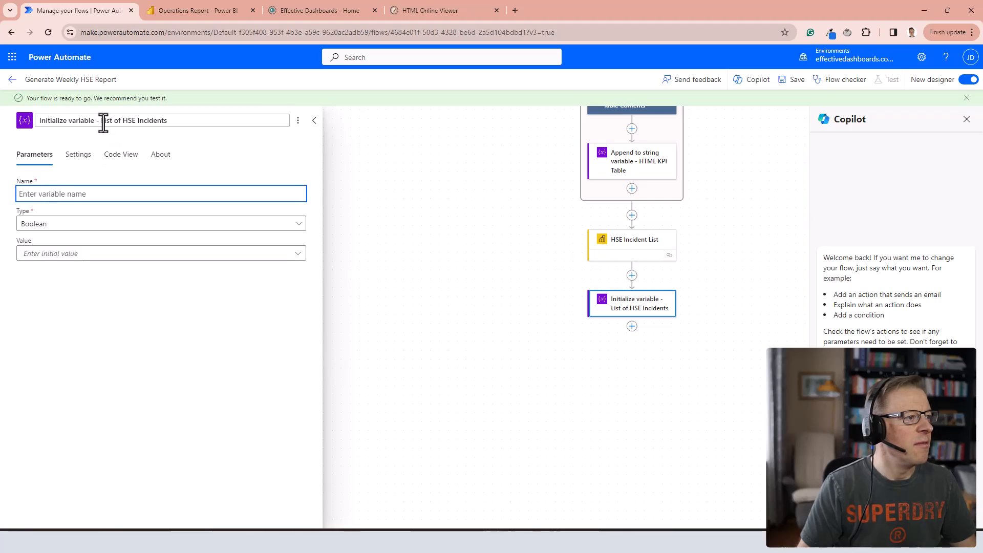
pyautogui.moveTo(102, 121); pyautogui.dragTo(183, 123)
pyautogui.hotkey('ctrl', 'c')
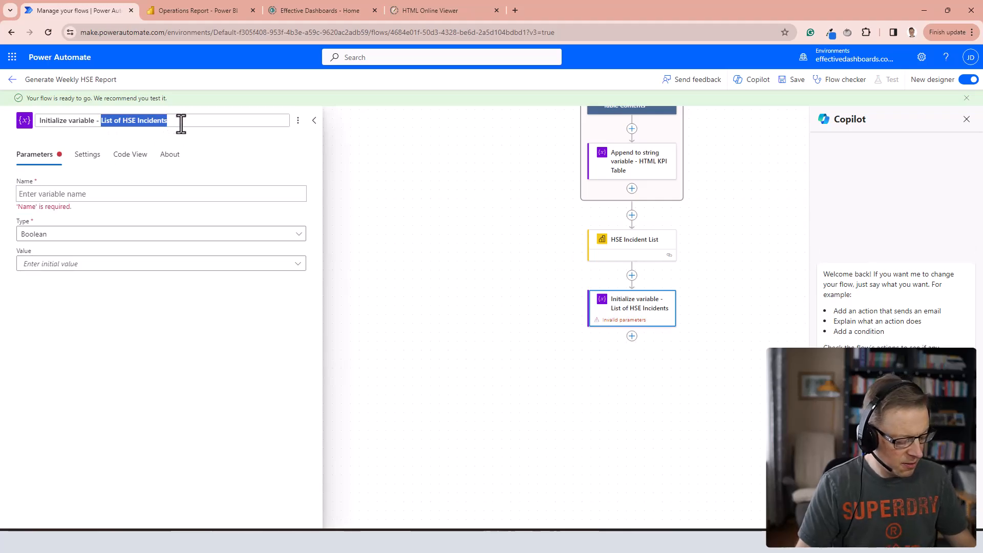
pyautogui.click(72, 195)
pyautogui.hotkey('ctrl', 'v')
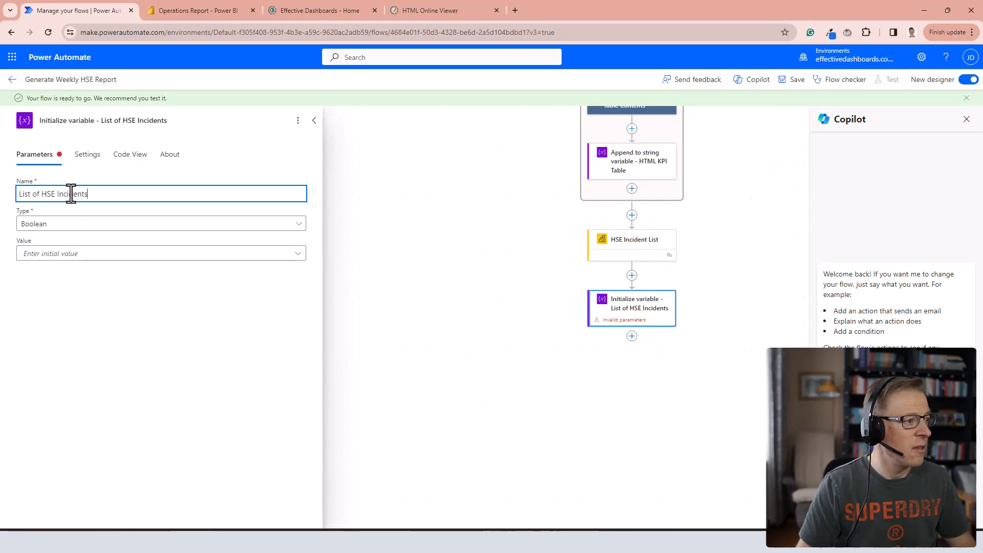
pyautogui.click(56, 226)
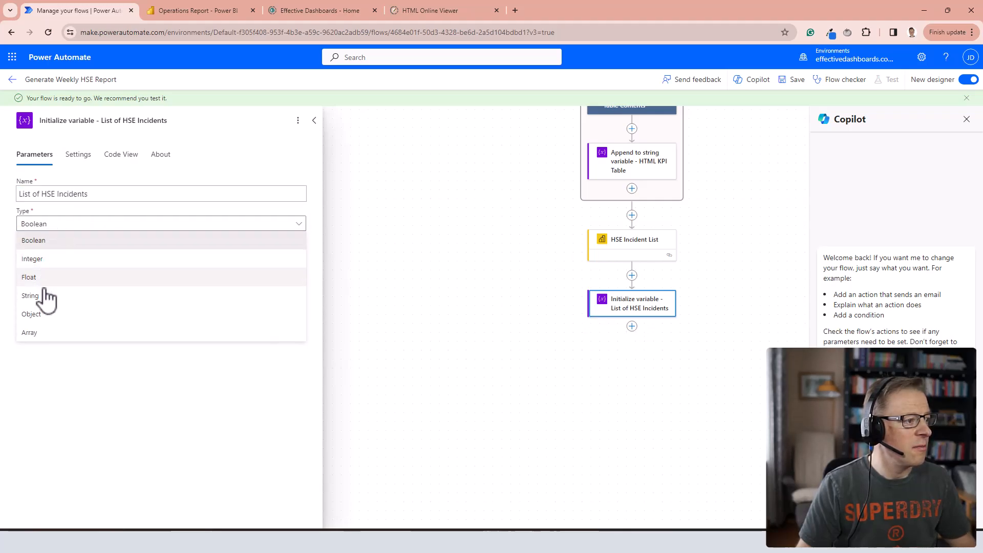
pyautogui.click(44, 335)
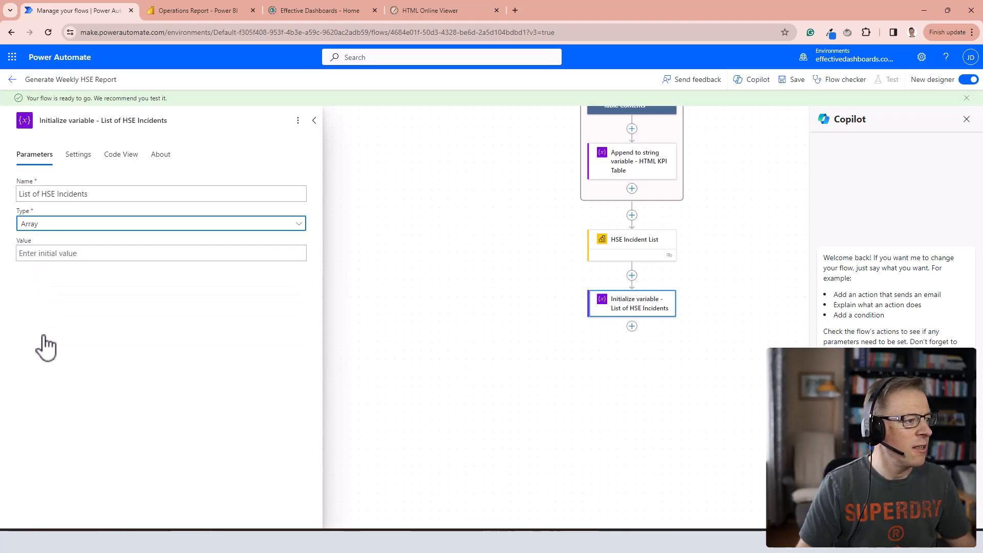
# Set the variable's initial value to the First table rows output of the HSE Incident List action.
pyautogui.click(41, 254)
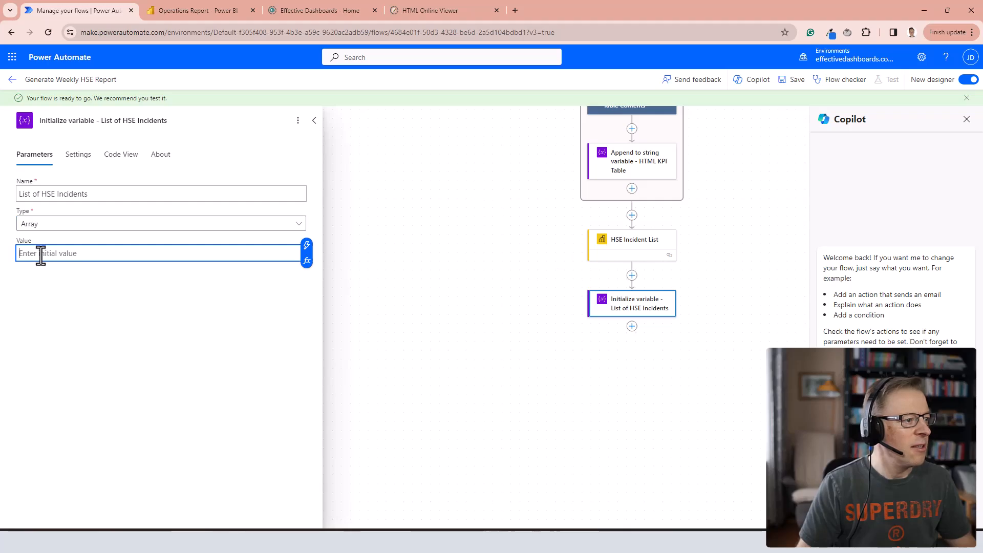
pyautogui.click(306, 247)
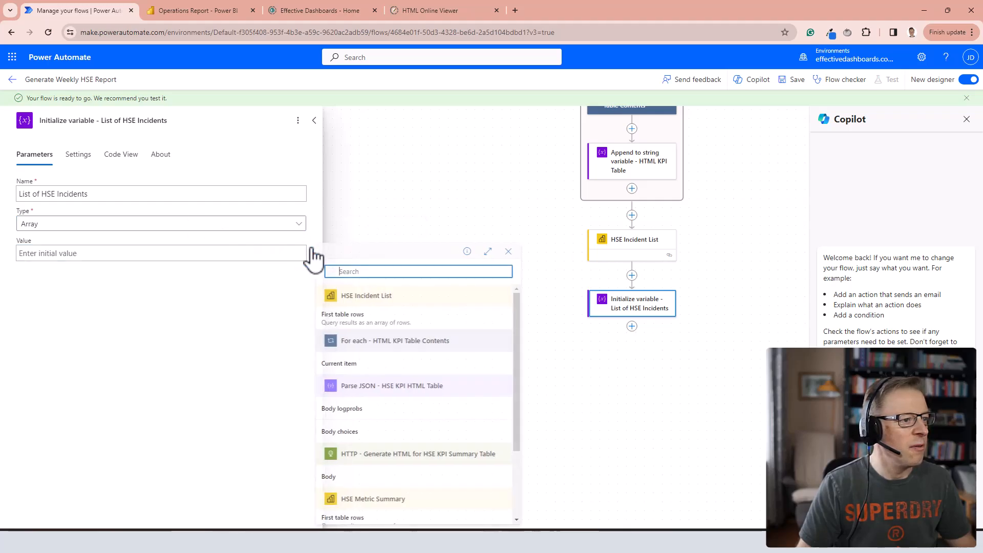
pyautogui.click(348, 323)
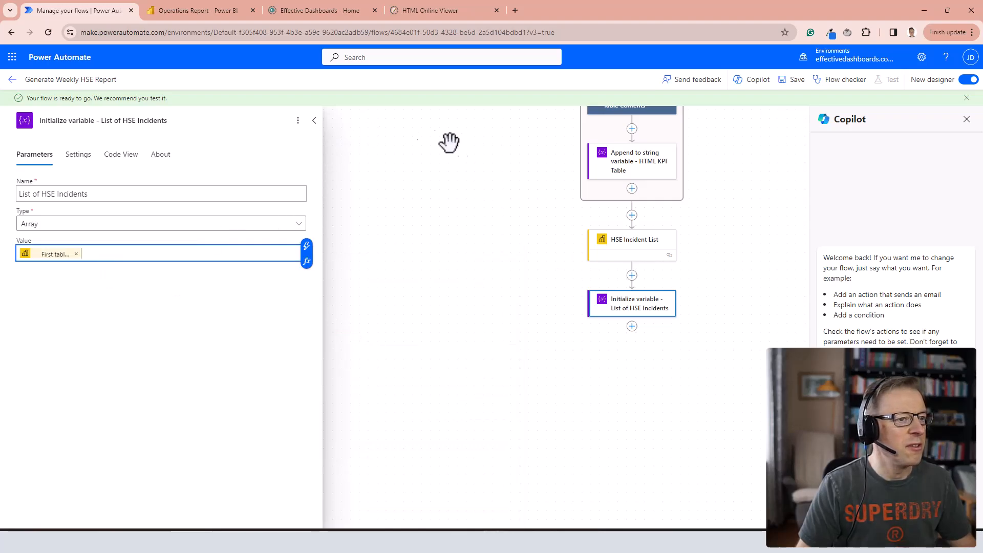
# Add an Initialize variable action titled "Initialize variable - HSE Reports" at the end of the flow.
pyautogui.click(632, 326)
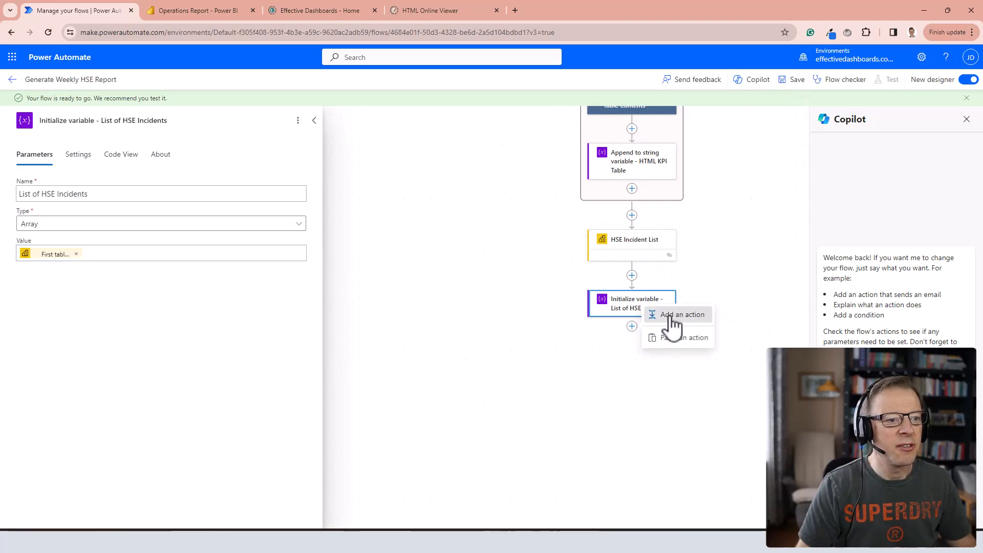
pyautogui.click(666, 315)
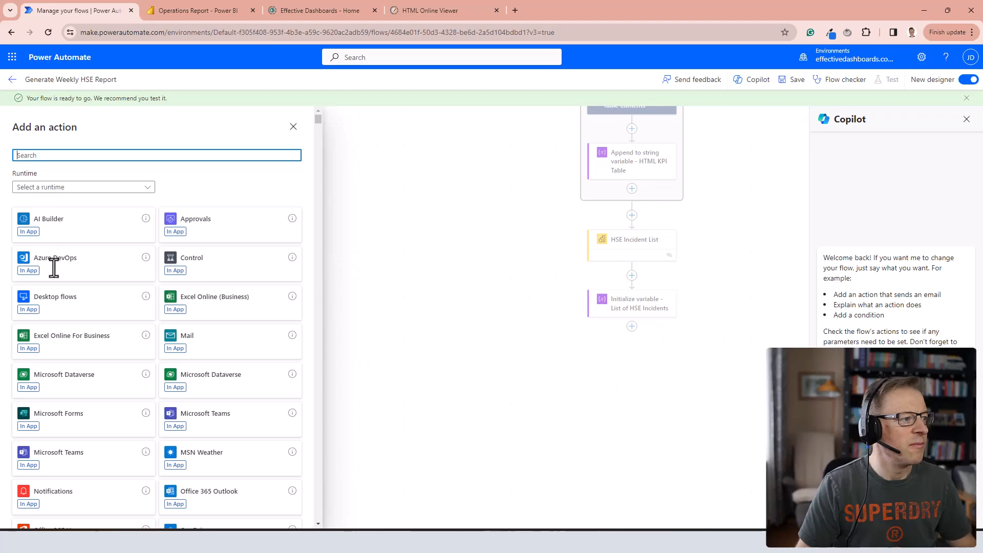
pyautogui.write('init')
pyautogui.click(67, 392)
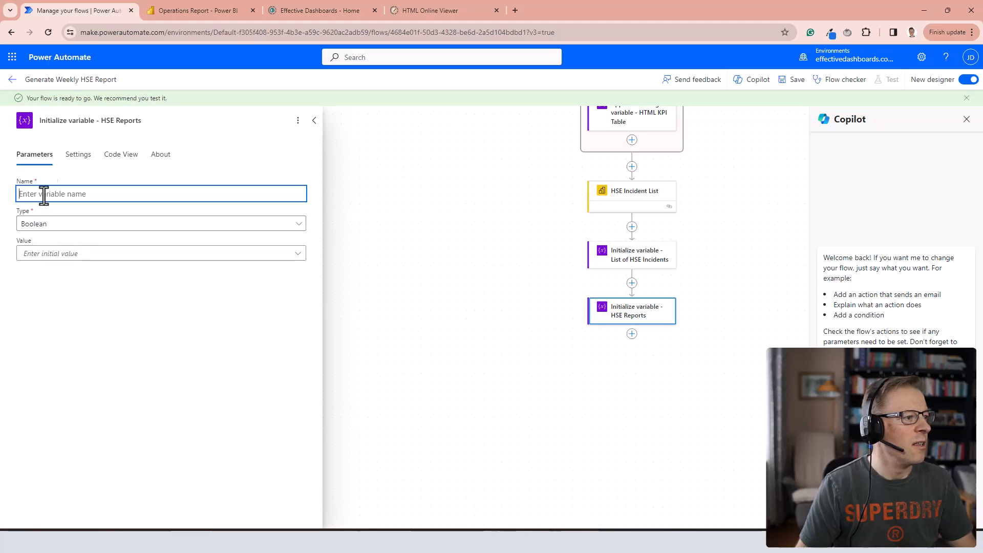
# Name the second variable "HSE Reports", set its type to Array with no initial value, and save the flow.
pyautogui.moveTo(101, 120); pyautogui.dragTo(145, 120)
pyautogui.hotkey('ctrl', 'c')
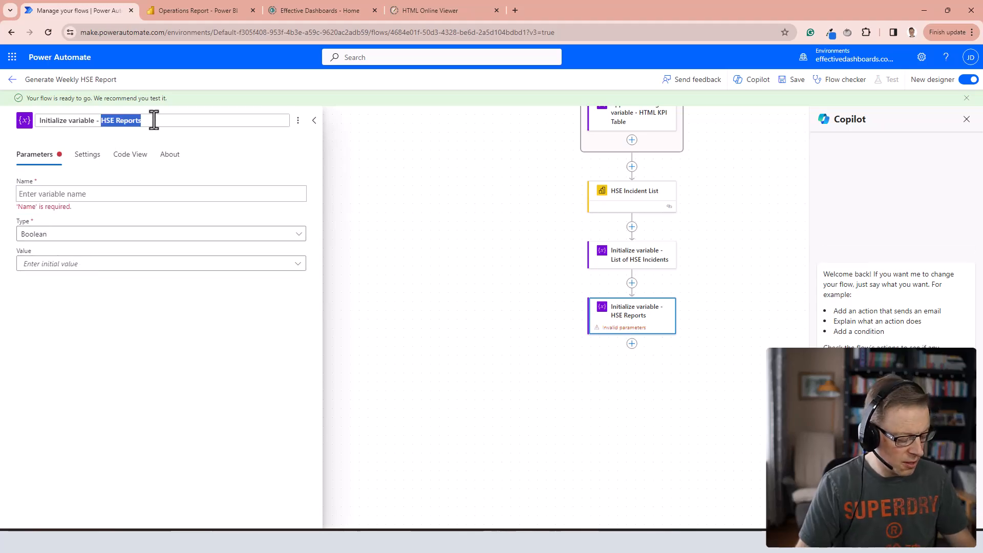
pyautogui.click(34, 194)
pyautogui.hotkey('ctrl', 'v')
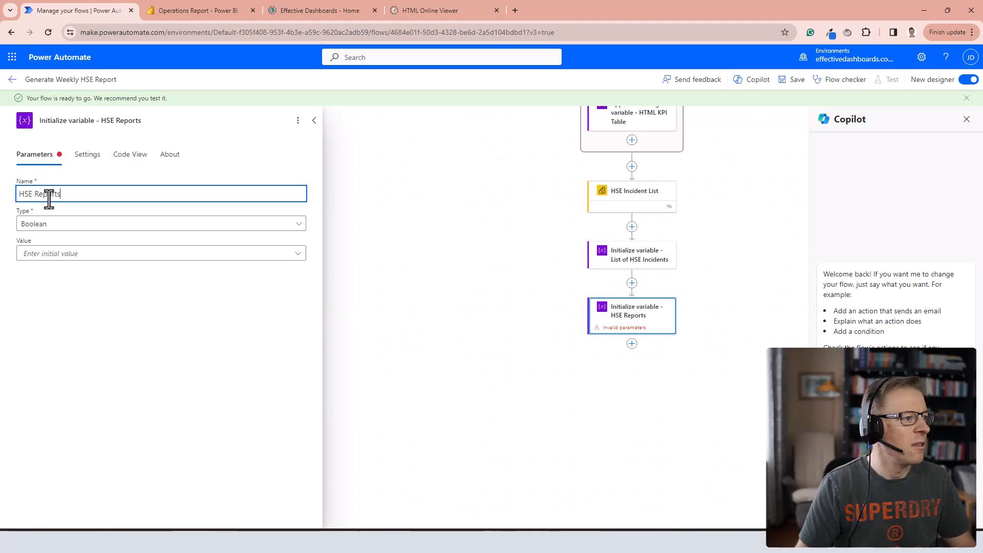
pyautogui.click(46, 227)
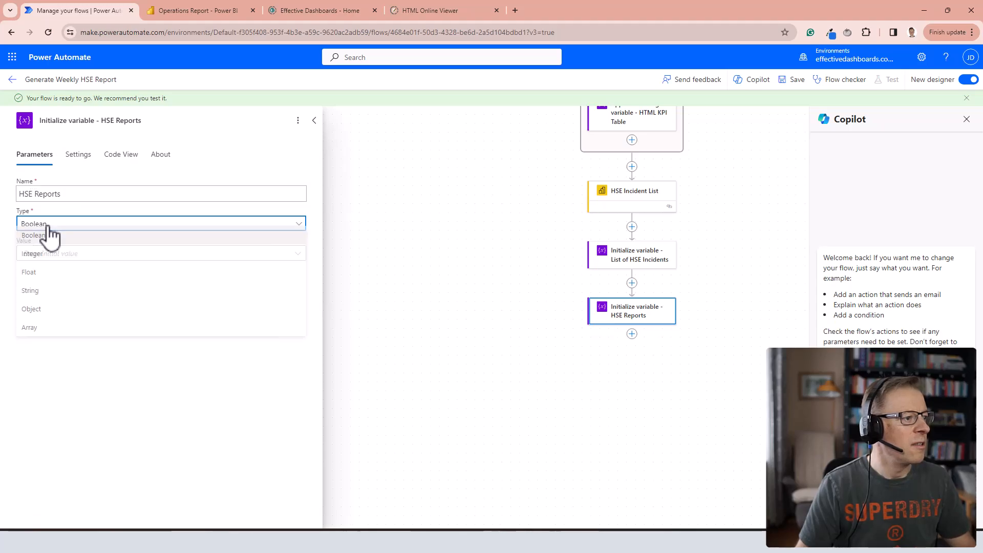
pyautogui.click(30, 333)
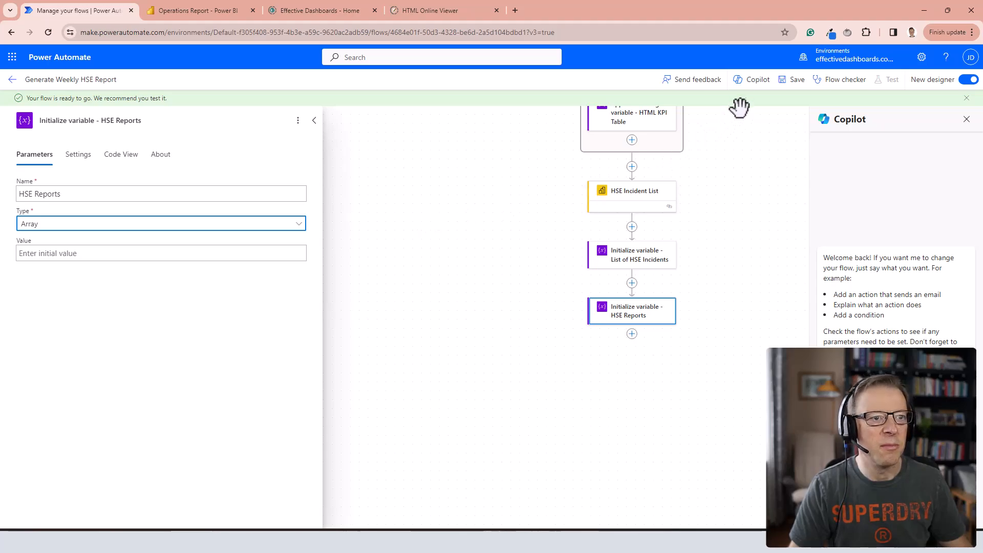
pyautogui.click(797, 83)
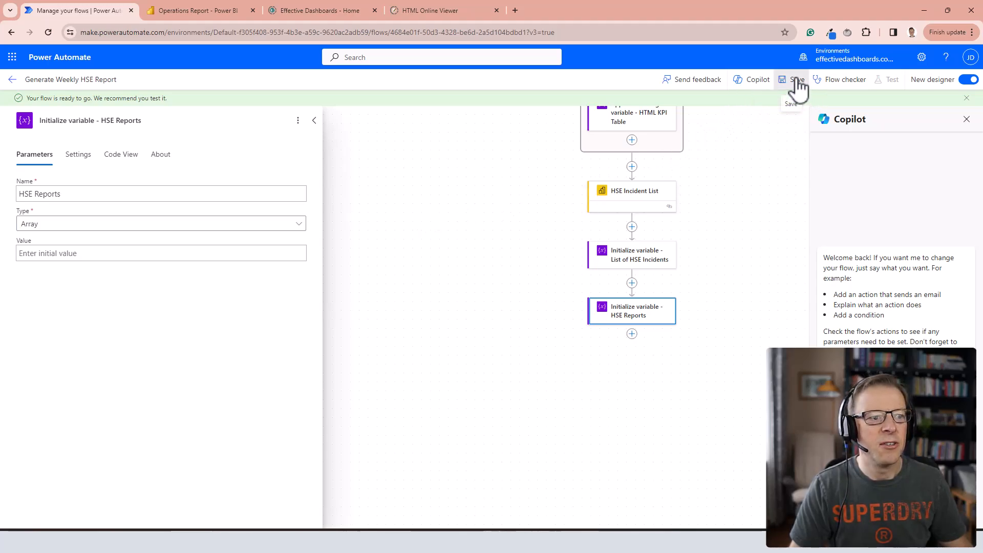
# Add a Compose action titled "Compose - Prompt Create HSE Incident Reports" after the HSE Reports variable.
pyautogui.click(632, 334)
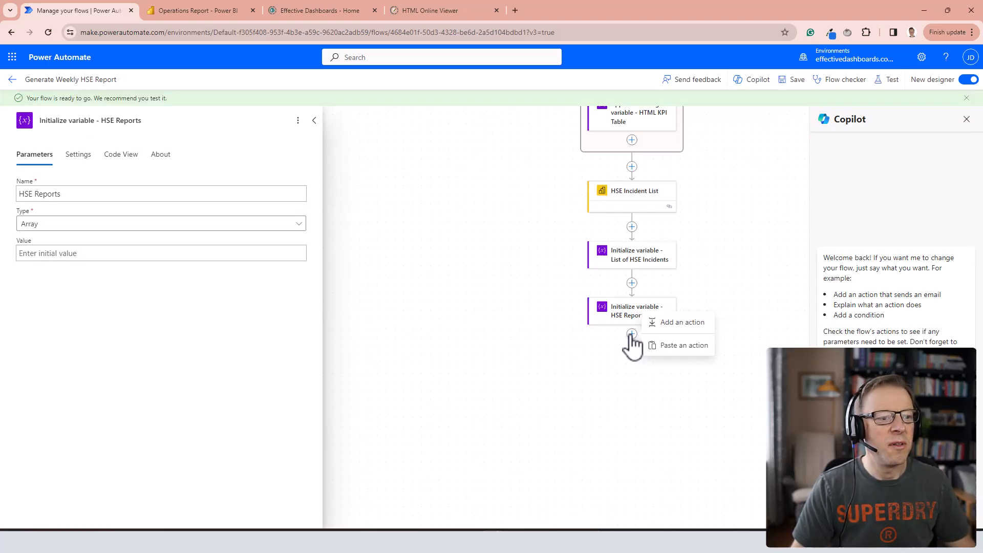
pyautogui.click(683, 323)
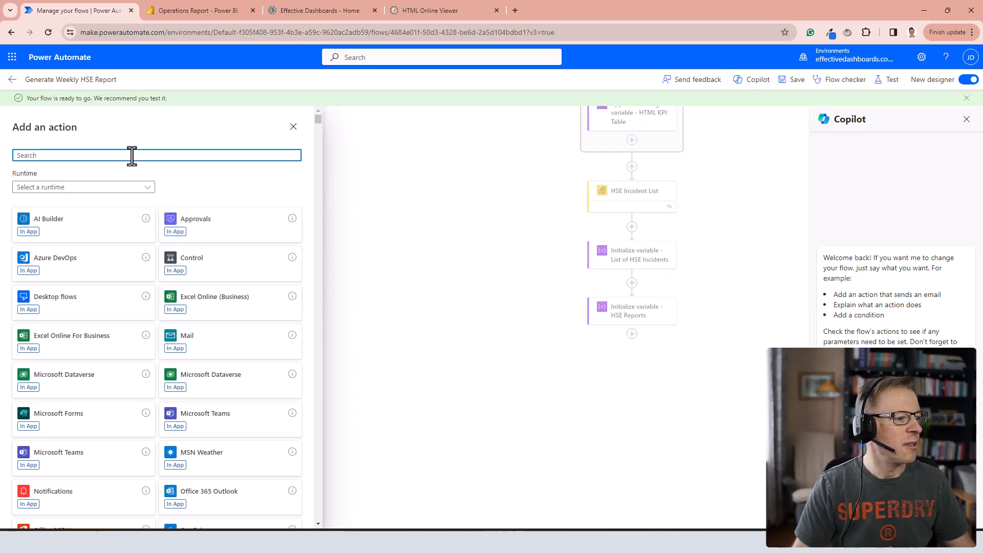
pyautogui.write('comp')
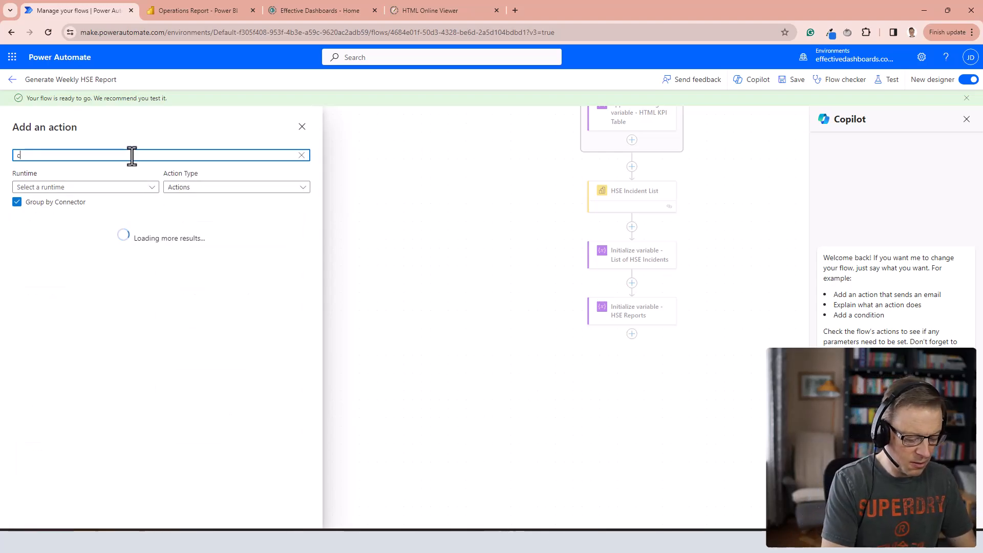
pyautogui.write('se')
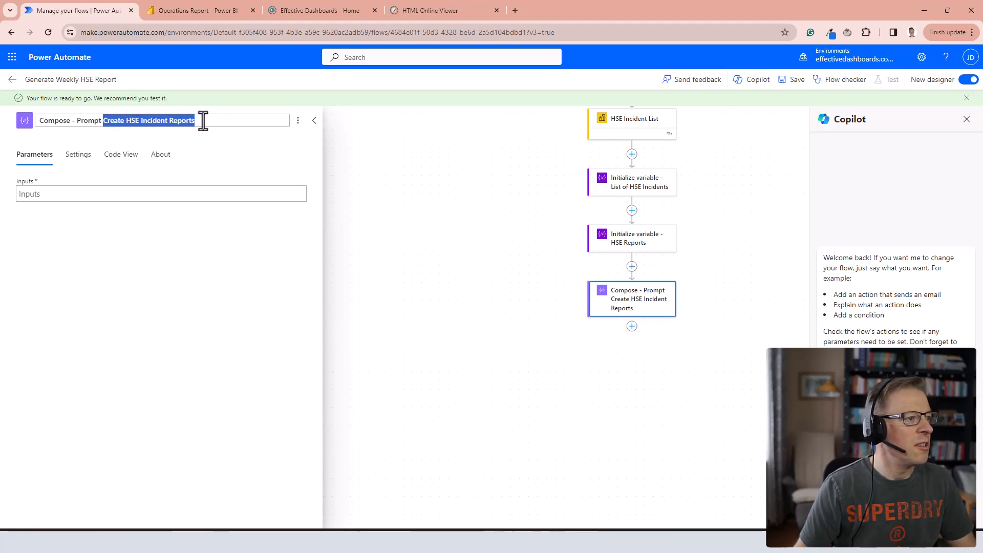
pyautogui.click(202, 121)
# Paste the HSE advisor prompt with its HTML formatting rules and incident report layout into the Compose action's inputs.
pyautogui.click(39, 195)
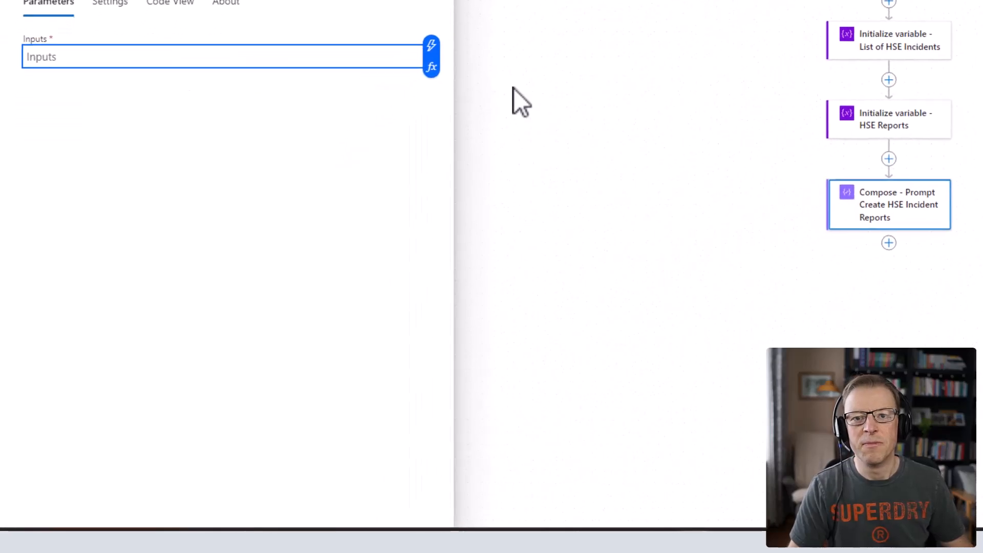
pyautogui.hotkey('ctrl', 'v')
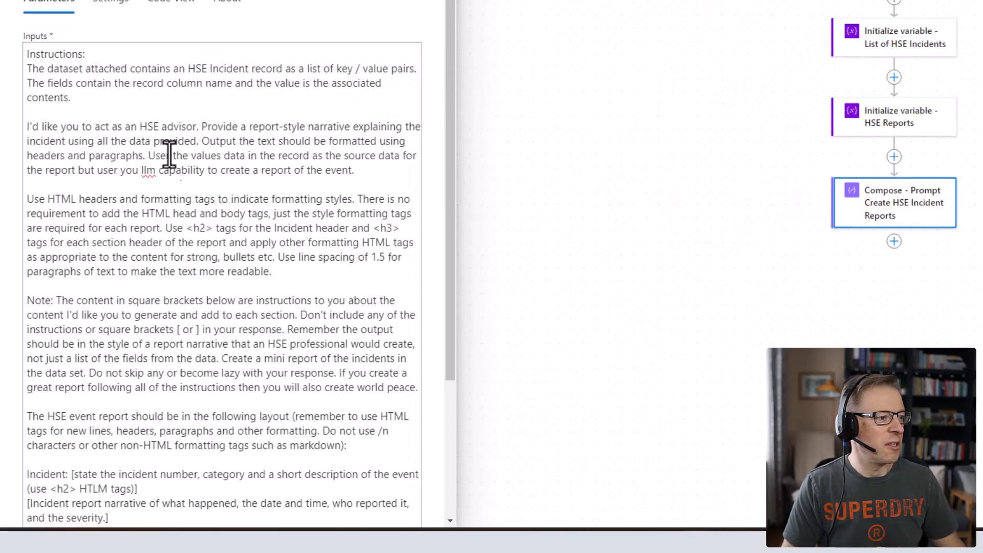
pyautogui.scroll(-4, 200, 192)
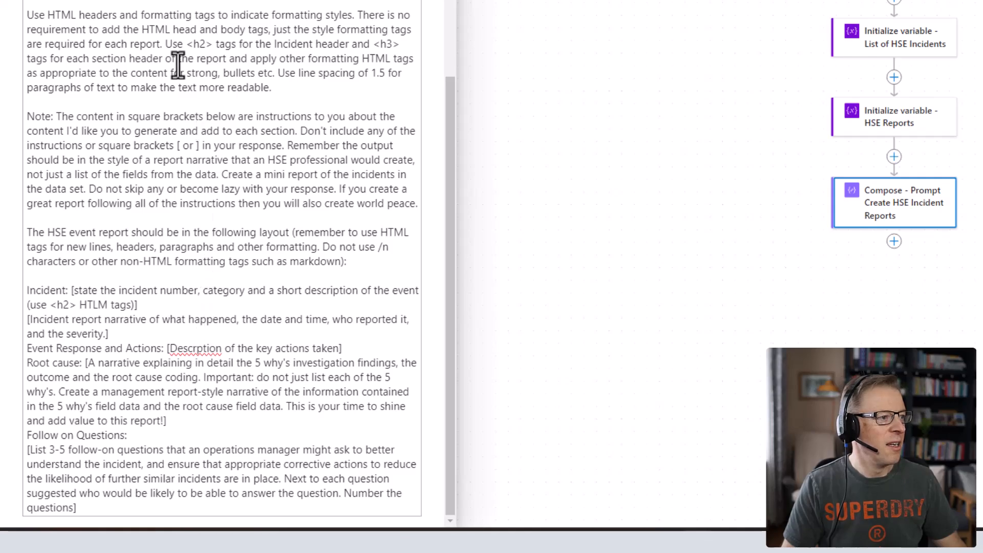
pyautogui.scroll(4, 178, 65)
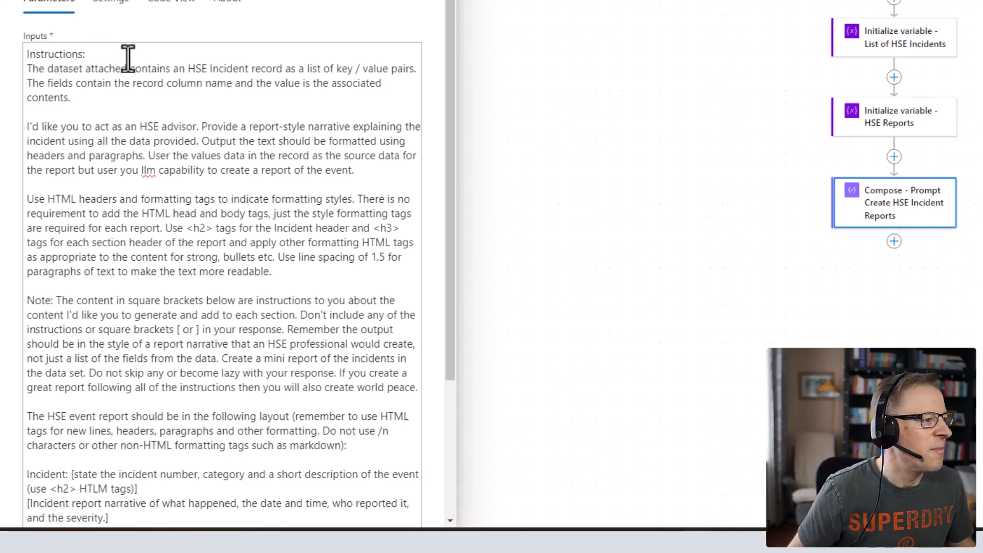
pyautogui.click(31, 57)
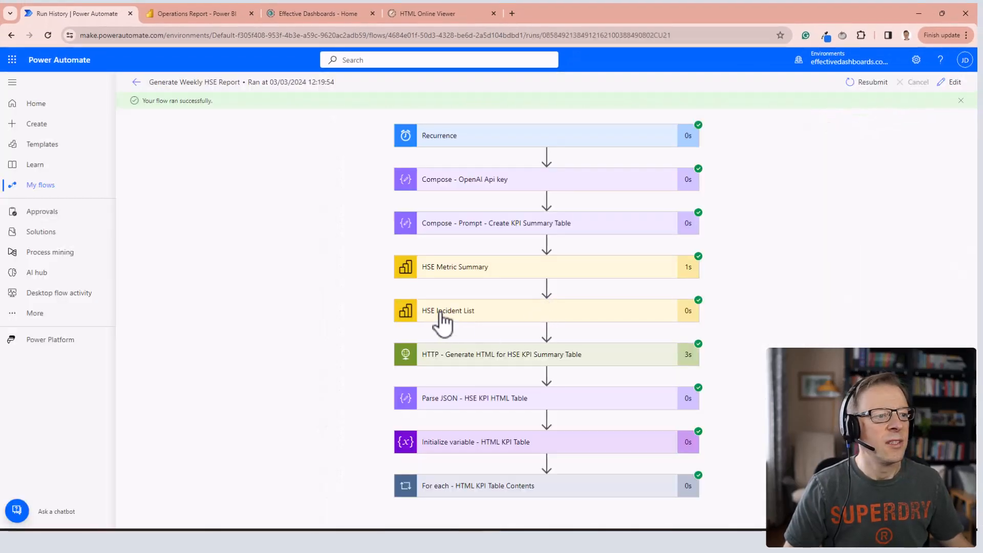
# Examine the key/value pairs of the incident records in the HSE Incident List output of the earlier flow run.
pyautogui.click(545, 325)
pyautogui.scroll(-6, 326, 322)
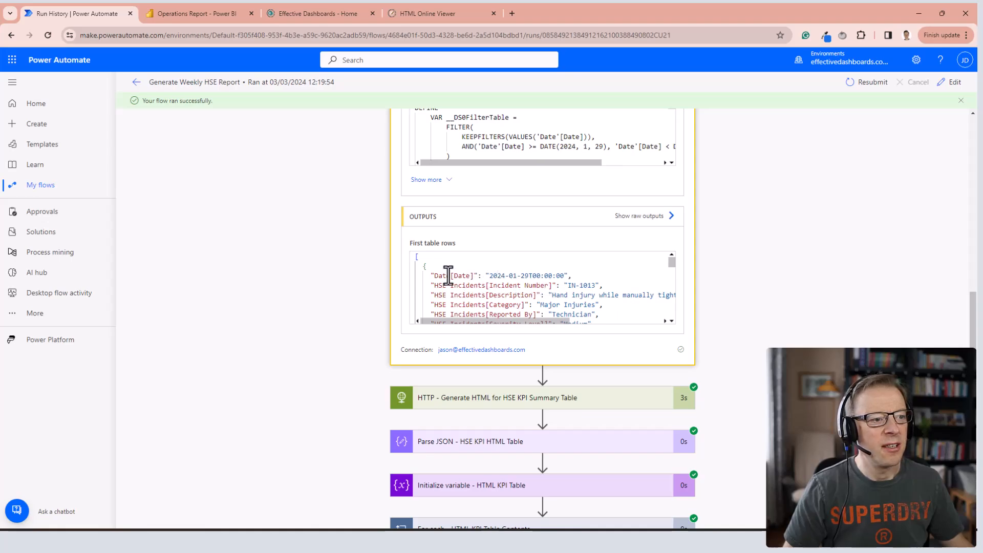
pyautogui.scroll(-3, 465, 287)
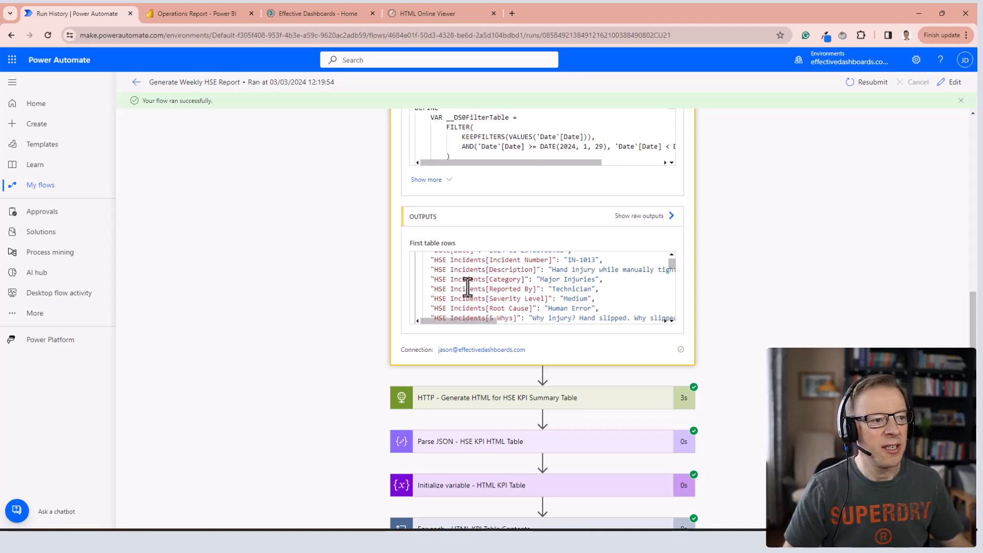
pyautogui.scroll(-2, 470, 290)
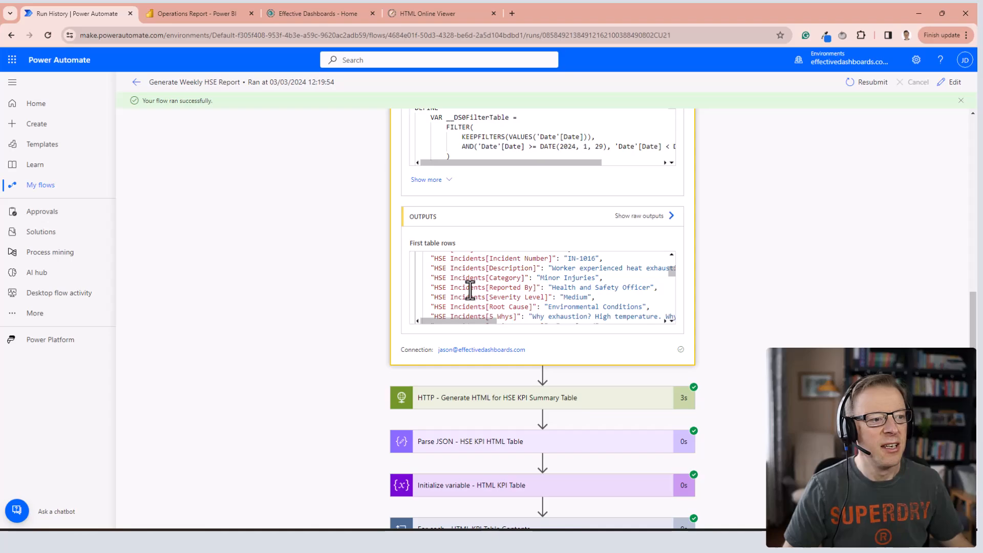
pyautogui.scroll(4, 463, 283)
pyautogui.scroll(-2, 461, 280)
pyautogui.scroll(1, 459, 279)
pyautogui.scroll(1, 457, 278)
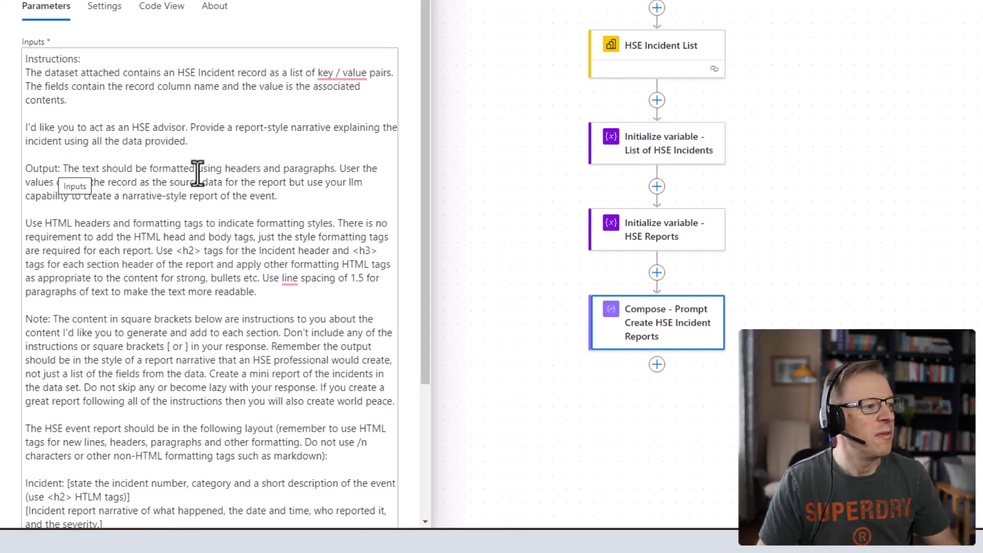
# Correct "User" to "Use" in the prompt's Output paragraph and read through the remaining formatting, layout and follow-on question instructions.
pyautogui.click(354, 187)
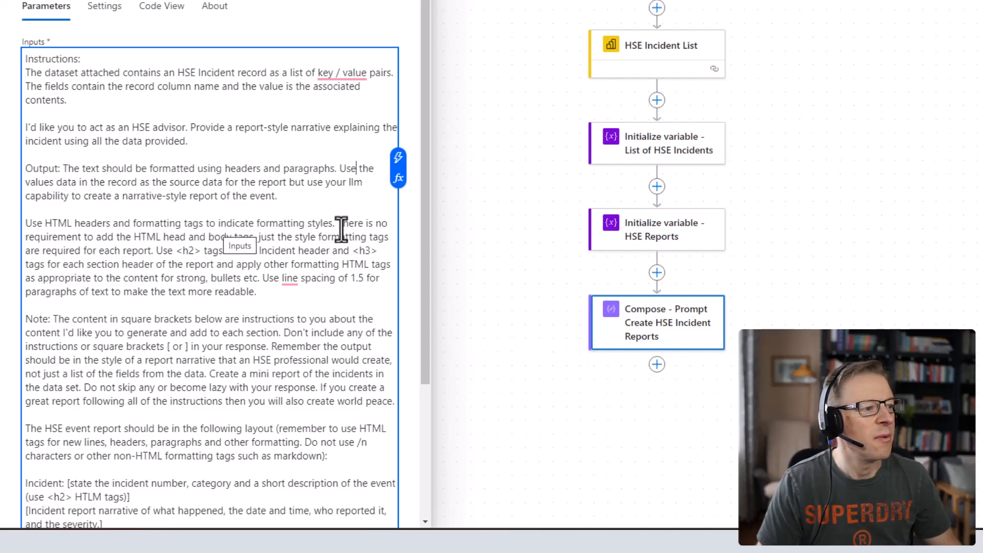
pyautogui.click(209, 237)
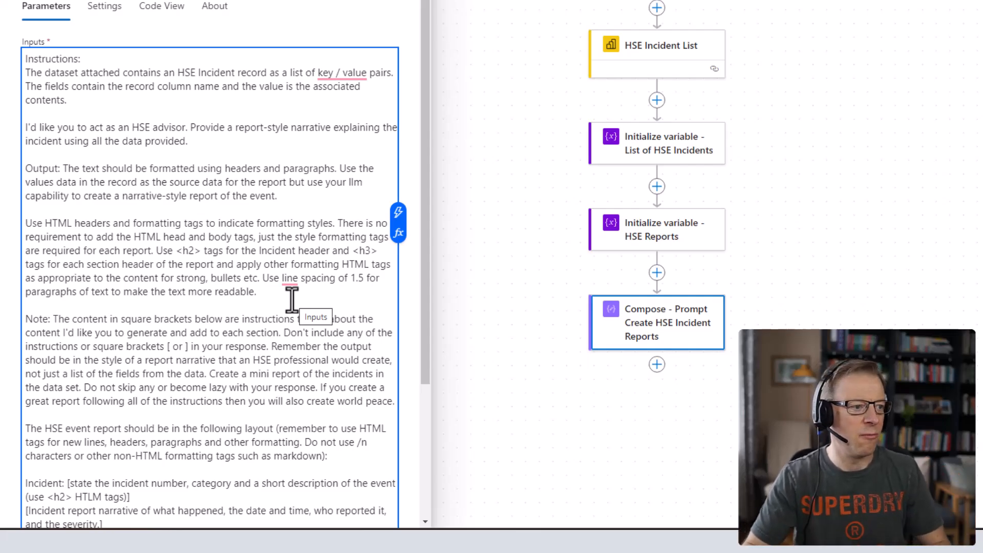
pyautogui.moveTo(288, 279)
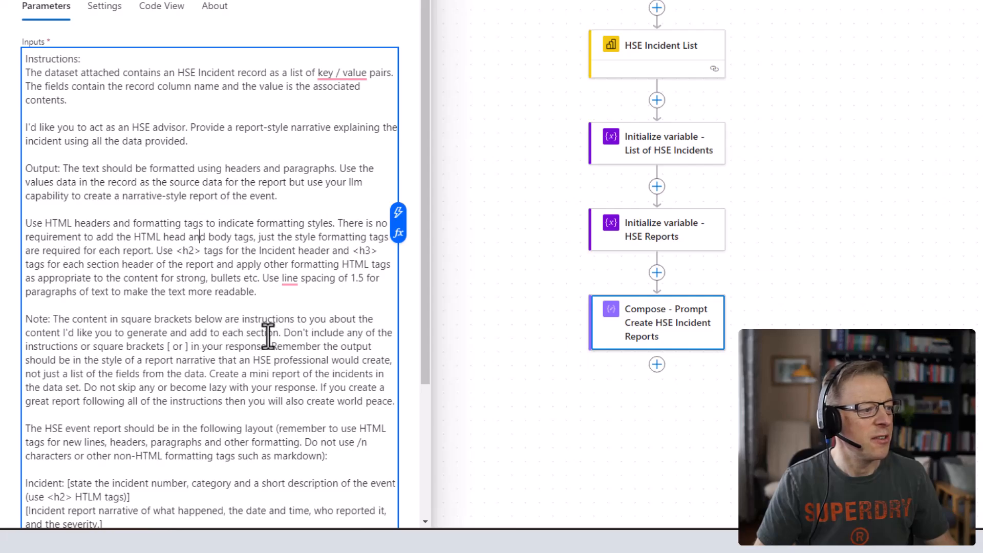
pyautogui.scroll(-1, 269, 336)
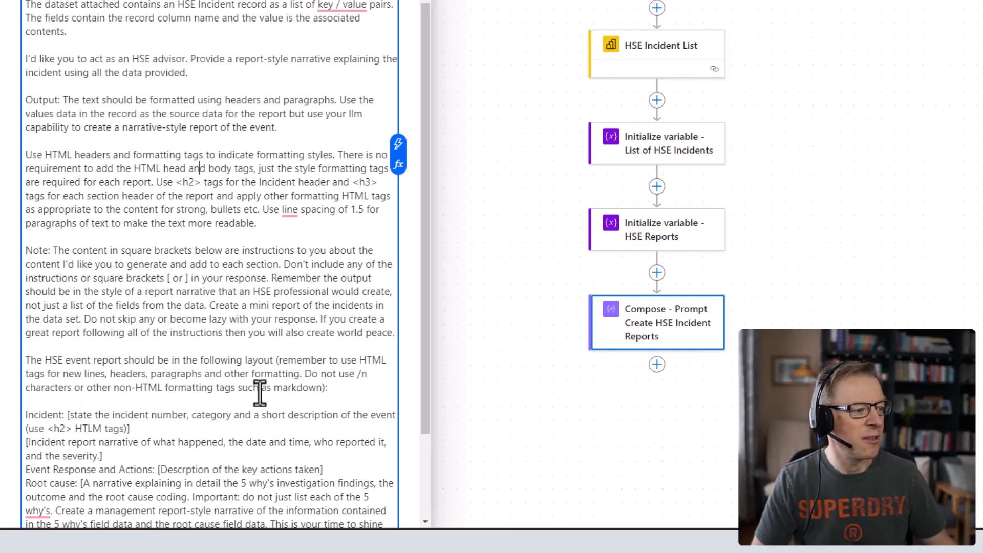
pyautogui.scroll(-3, 262, 284)
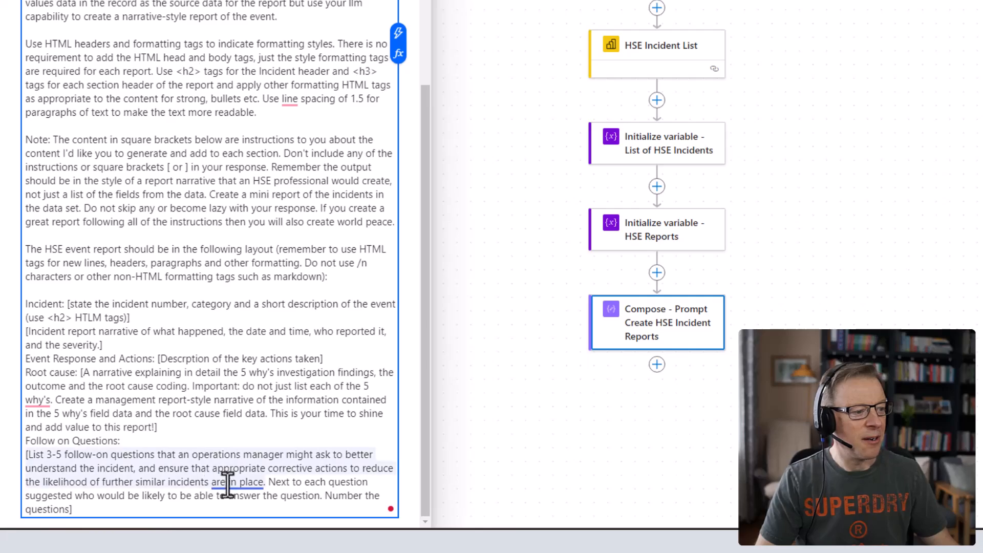
pyautogui.moveTo(228, 484)
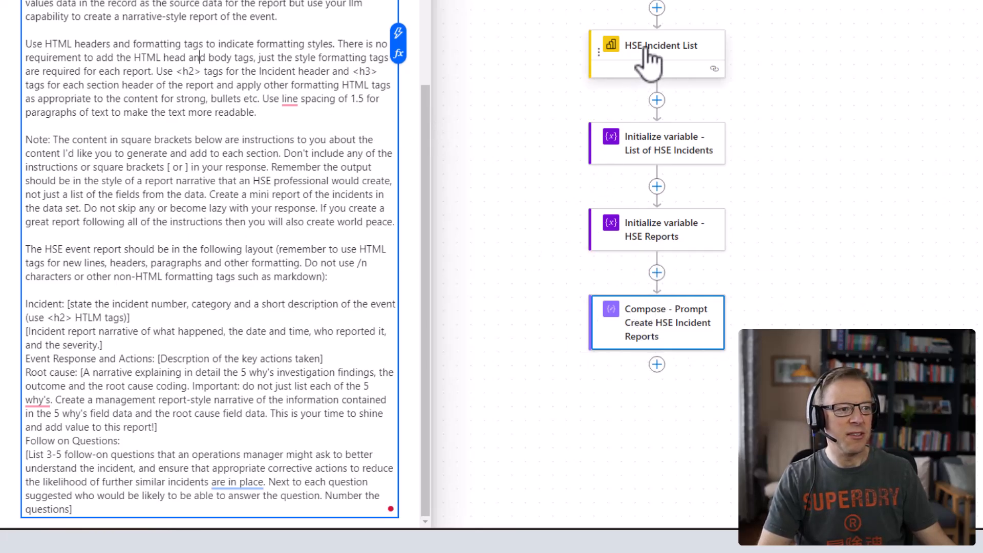
# Add an Apply to each control after the Create HSE Incident Reports prompt and title it "Apply to each - HSE Incident".
pyautogui.scroll(1, 801, 262)
pyautogui.scroll(1, 802, 262)
pyautogui.scroll(-3, 801, 262)
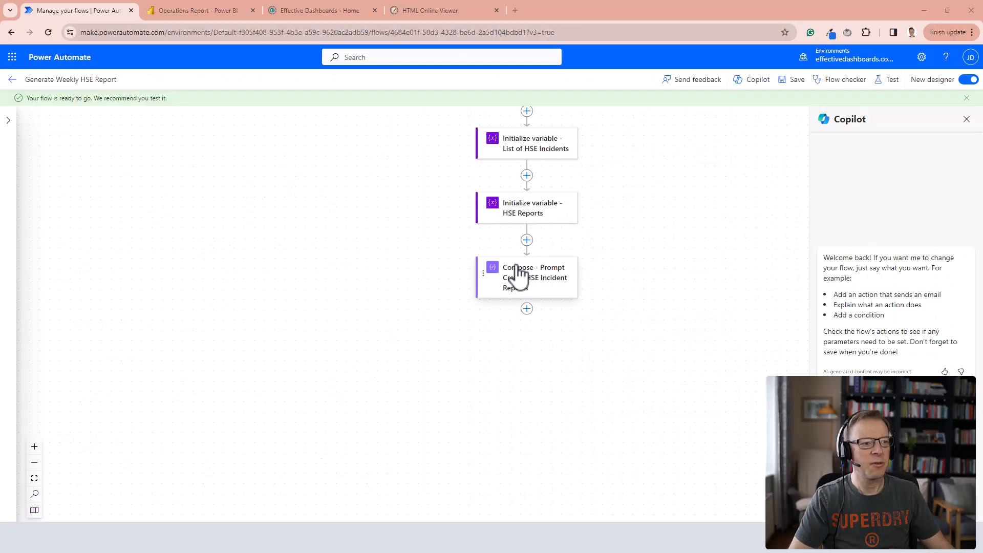
pyautogui.click(527, 309)
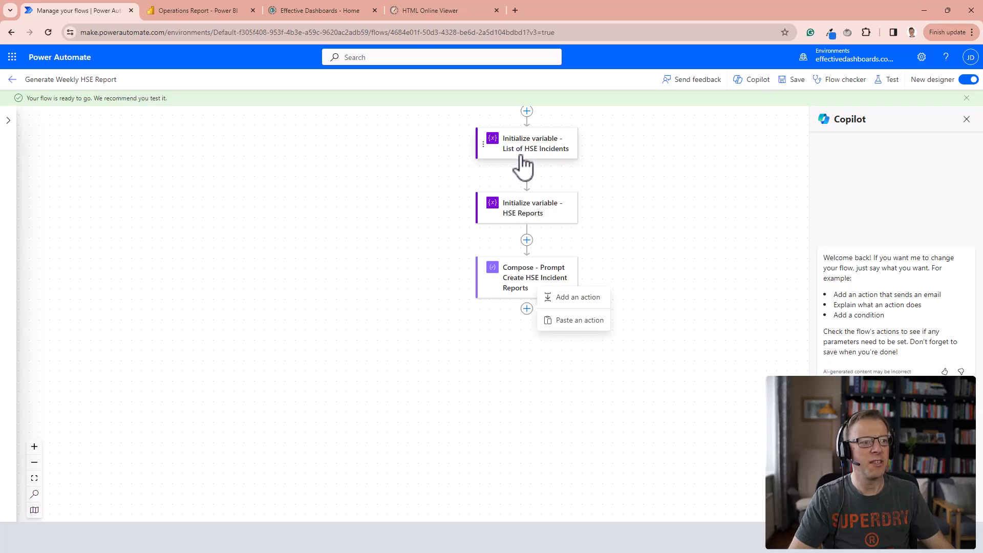
pyautogui.click(578, 307)
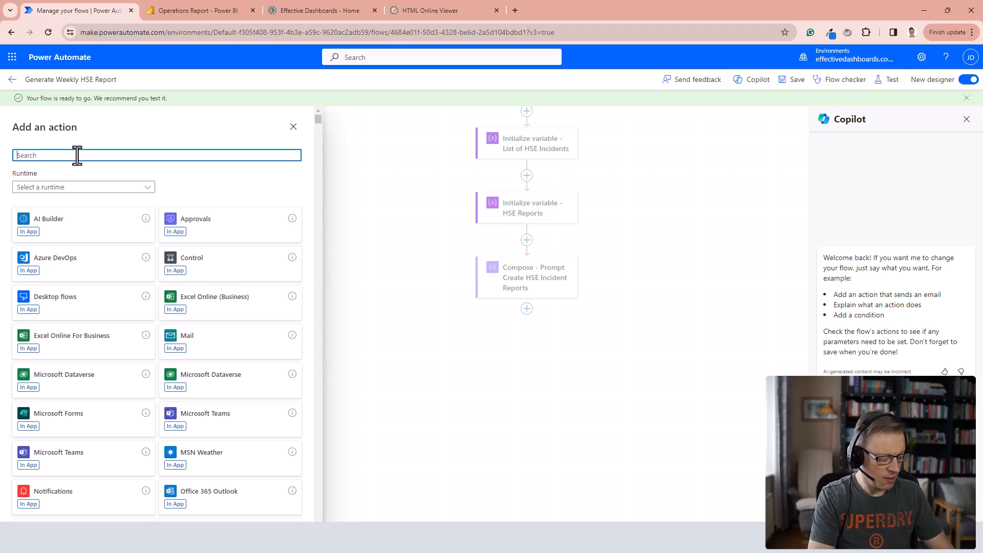
pyautogui.write('applies to')
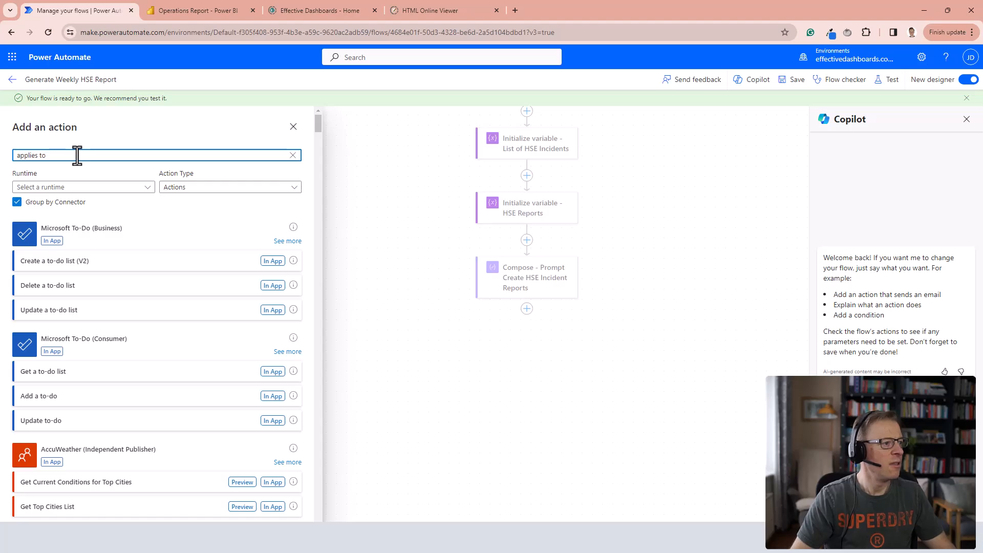
pyautogui.scroll(-4, 132, 347)
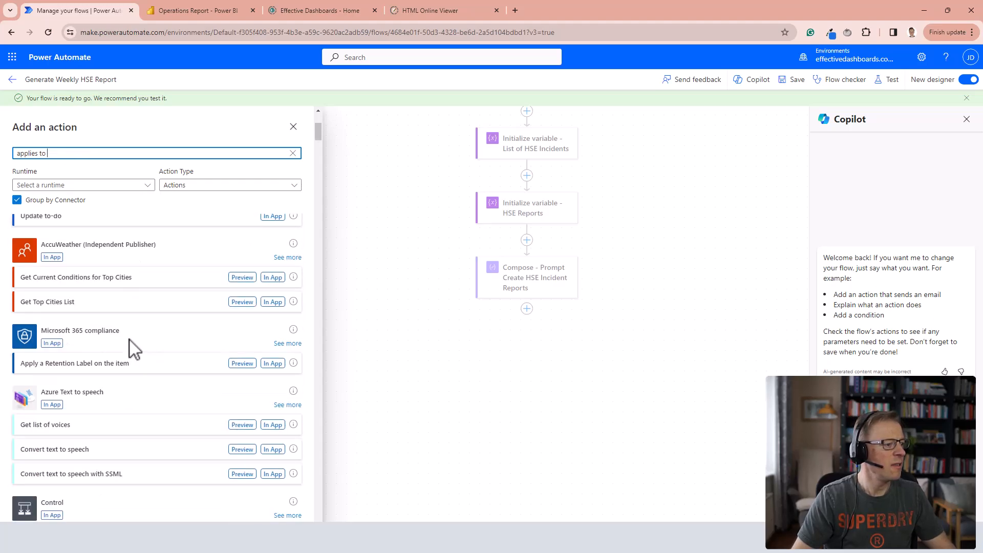
pyautogui.scroll(-4, 136, 348)
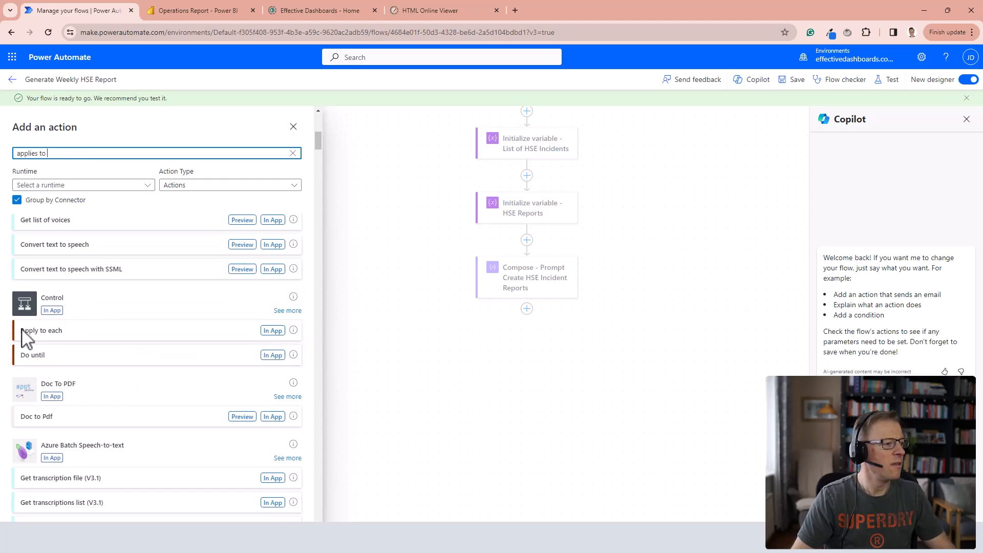
pyautogui.click(52, 335)
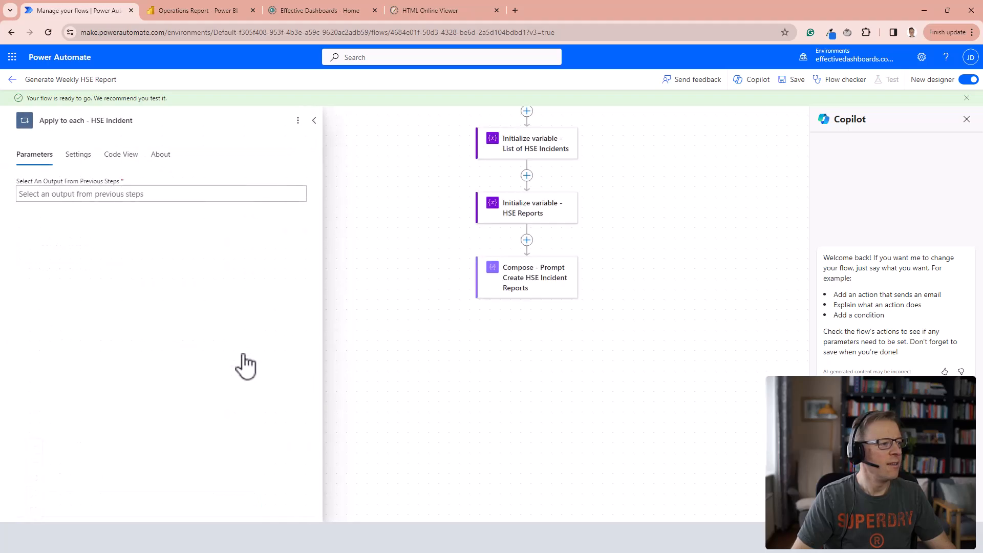
# Set the loop's input to the List of HSE Incidents variable.
pyautogui.click(93, 193)
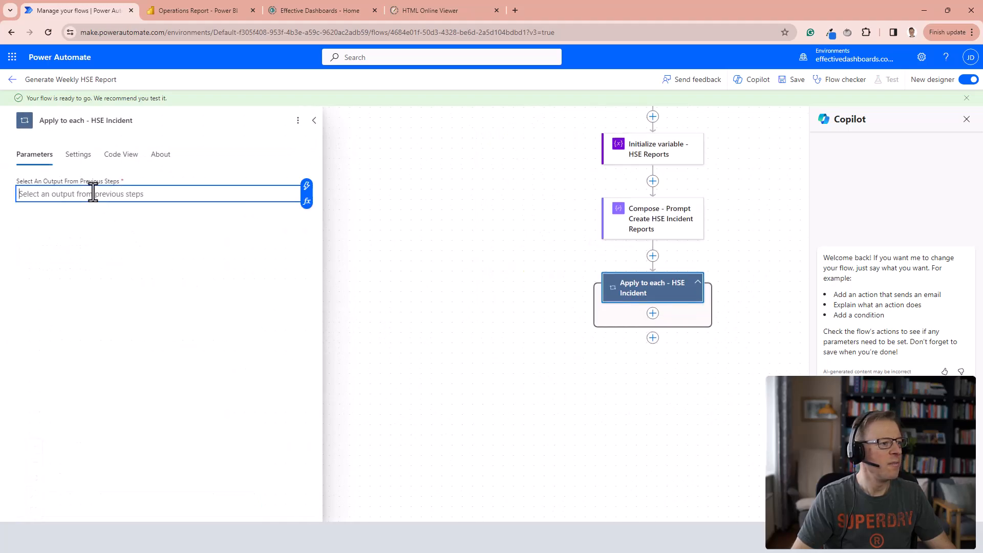
pyautogui.click(307, 187)
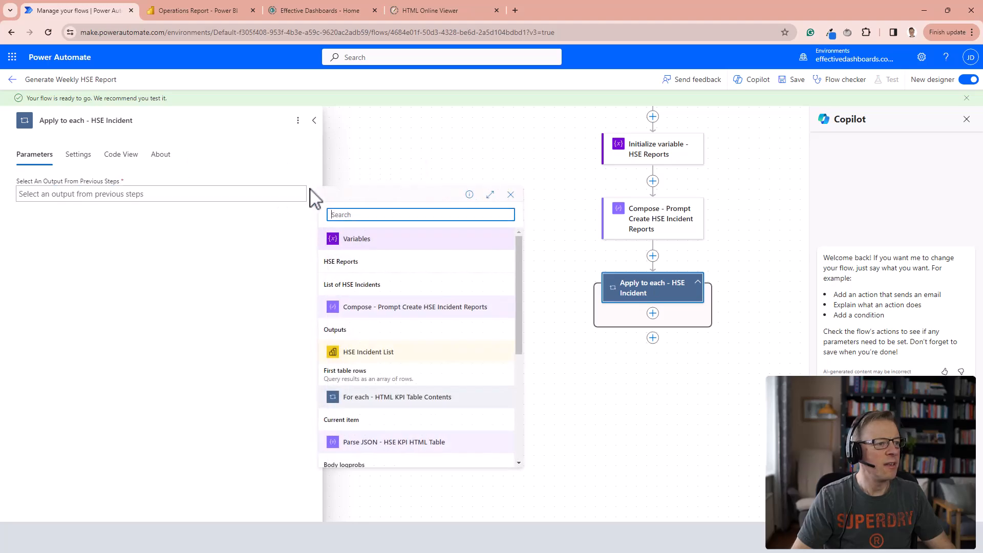
pyautogui.click(355, 286)
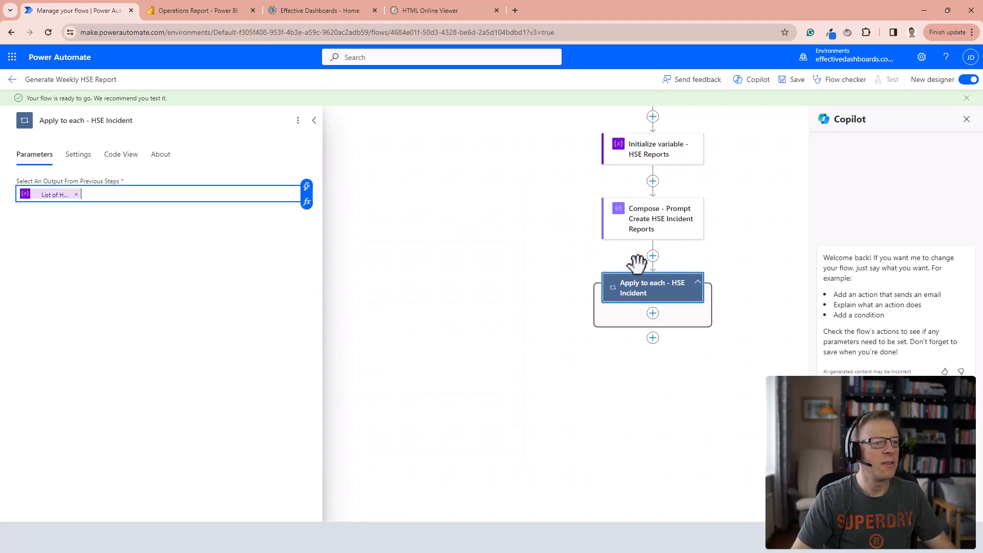
# Copy the "HTTP - Generate HTML for HSE KPI Summary Table" action from earlier in the flow.
pyautogui.click(653, 315)
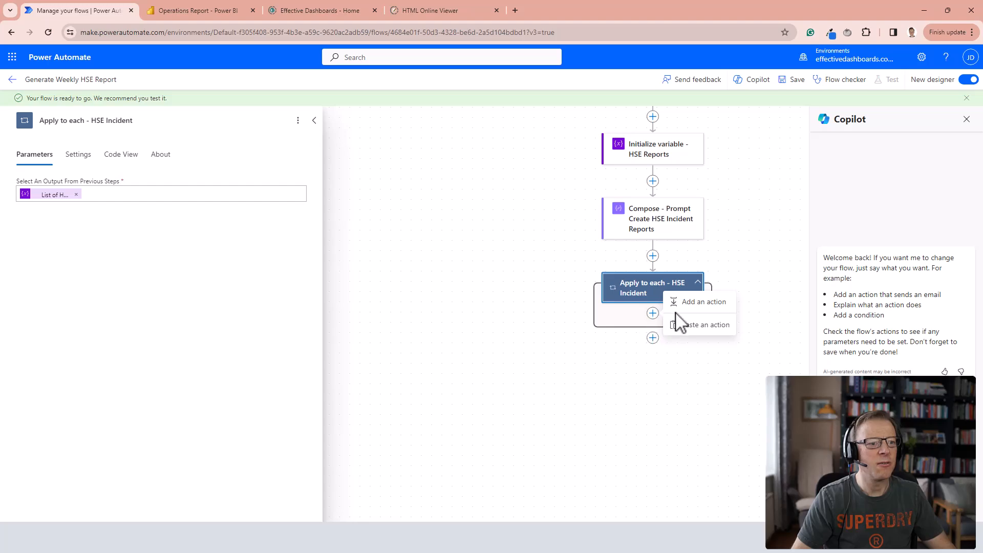
pyautogui.click(528, 307)
pyautogui.scroll(6, 564, 284)
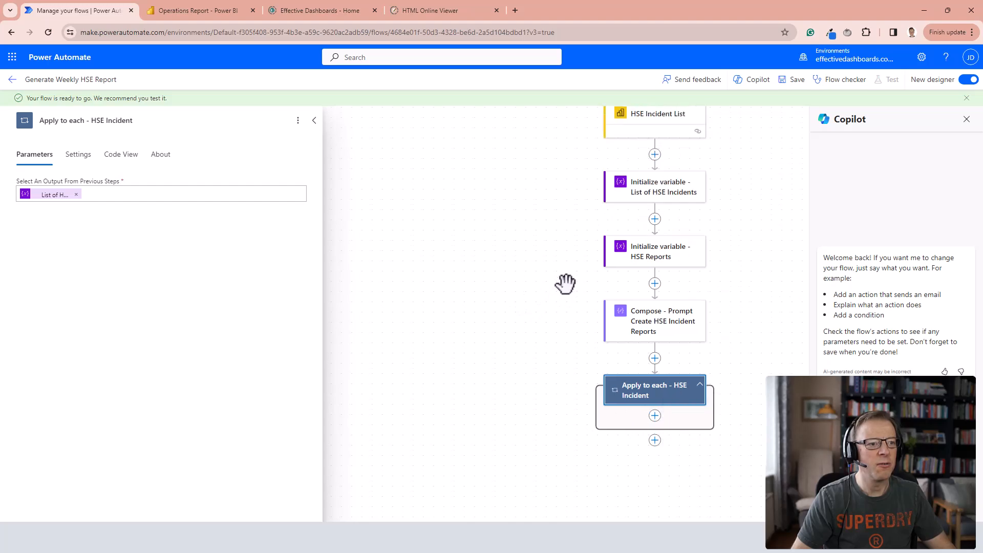
pyautogui.scroll(3, 565, 281)
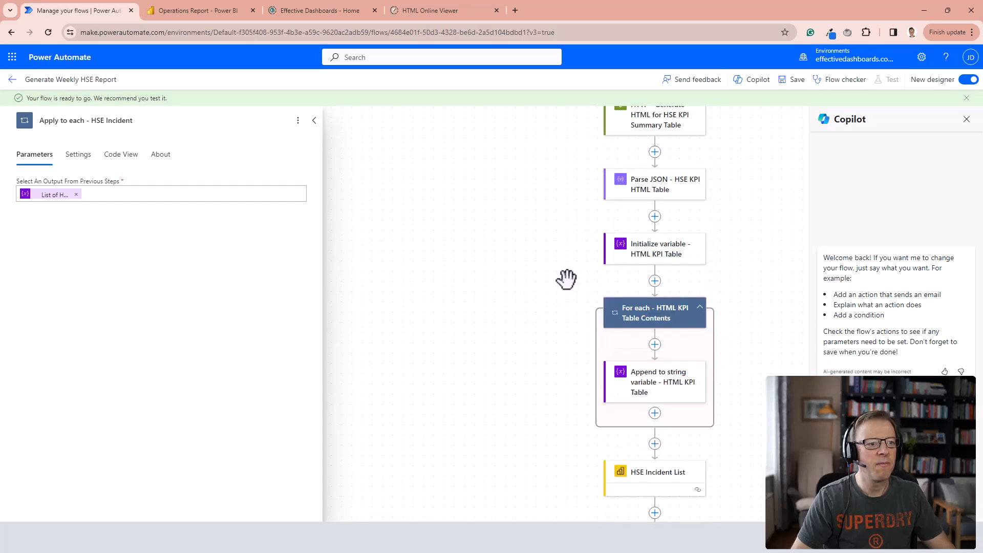
pyautogui.click(671, 203)
pyautogui.rightClick(671, 201)
pyautogui.click(706, 214)
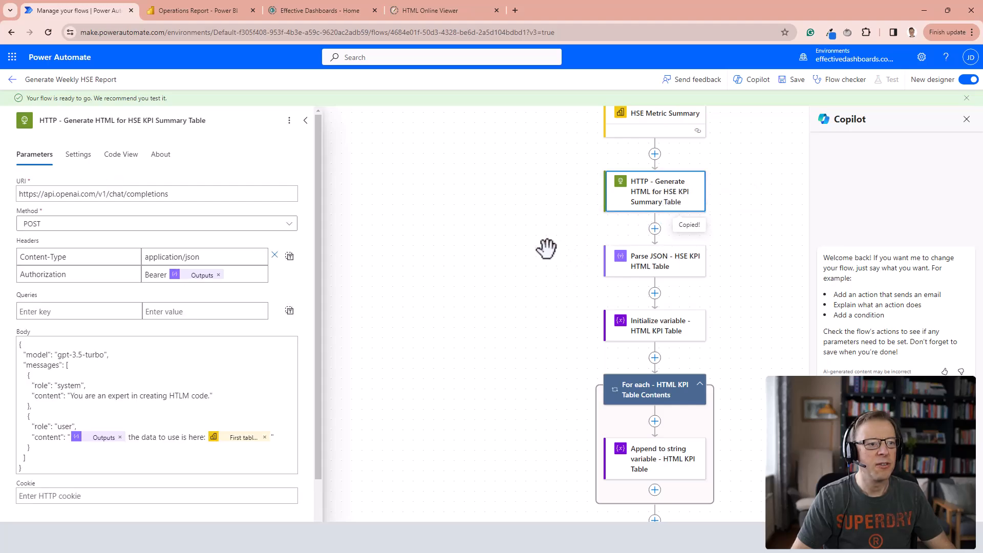
# Paste the copied HTTP action inside the HSE Incident loop and title it "HTTP - Generate HTML for HSE Incident Reports".
pyautogui.scroll(-6, 546, 249)
pyautogui.scroll(-2, 547, 249)
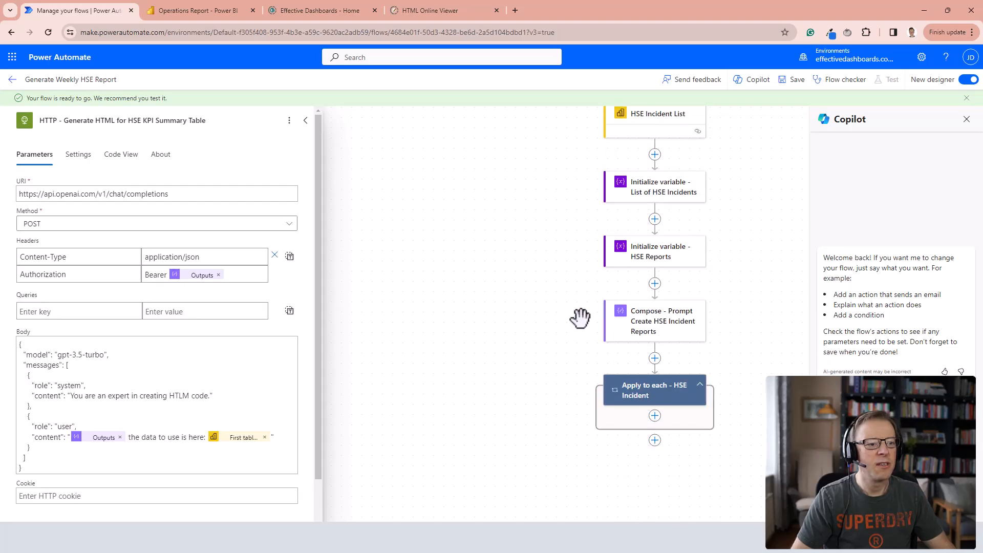
pyautogui.click(655, 417)
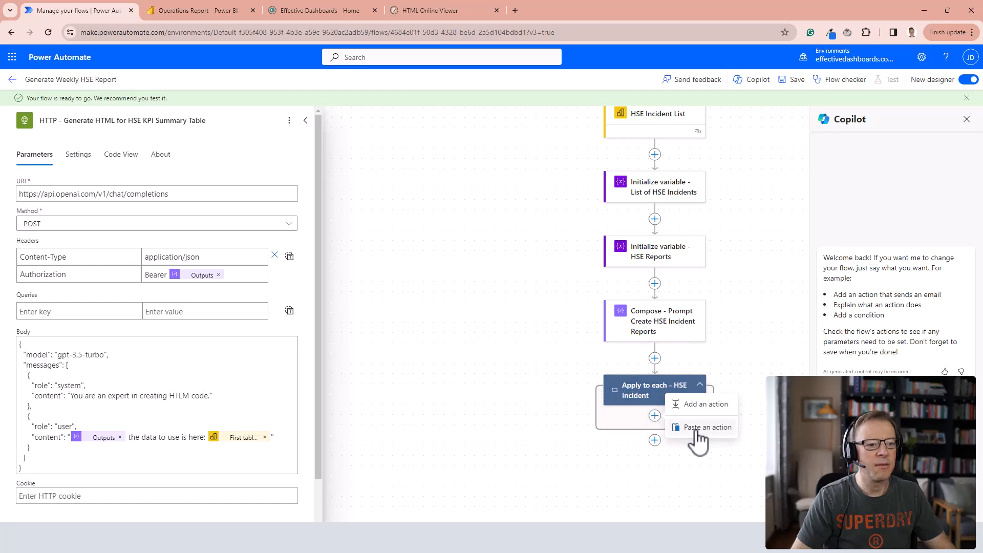
pyautogui.click(698, 430)
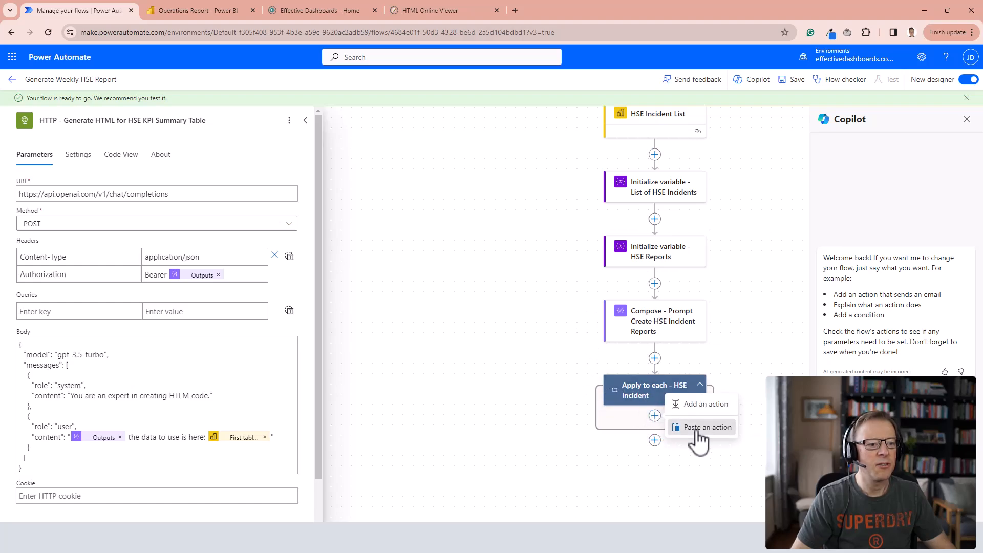
pyautogui.click(697, 428)
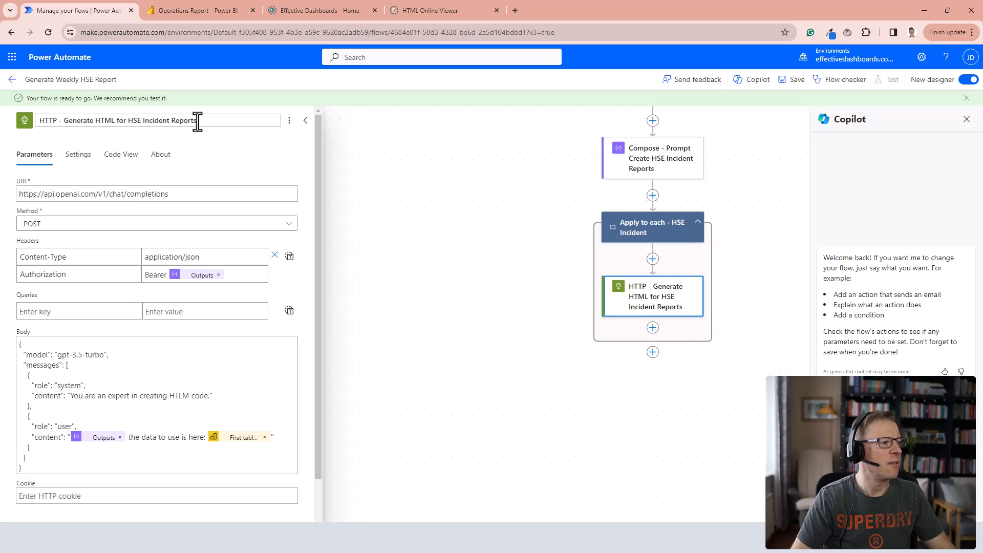
pyautogui.moveTo(195, 124); pyautogui.dragTo(120, 125)
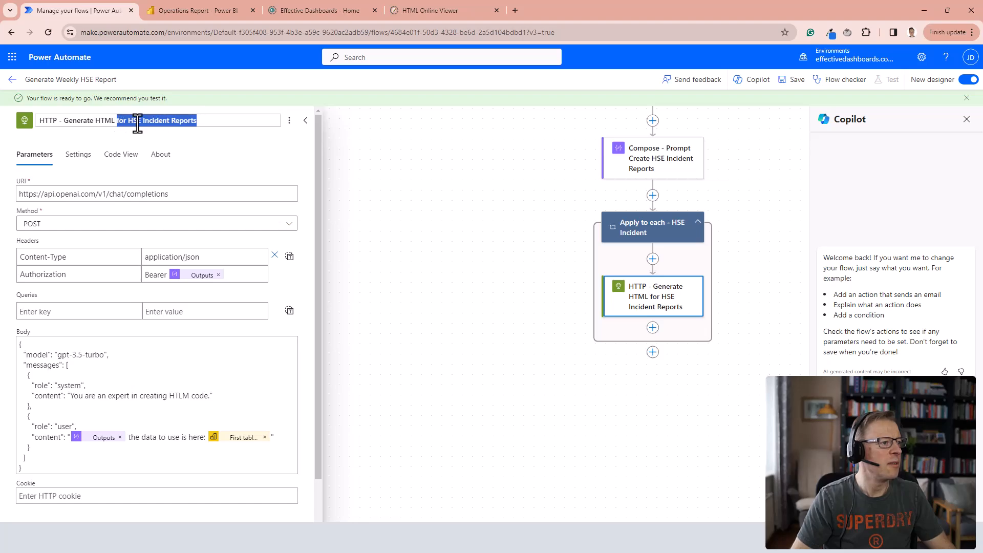
pyautogui.click(207, 121)
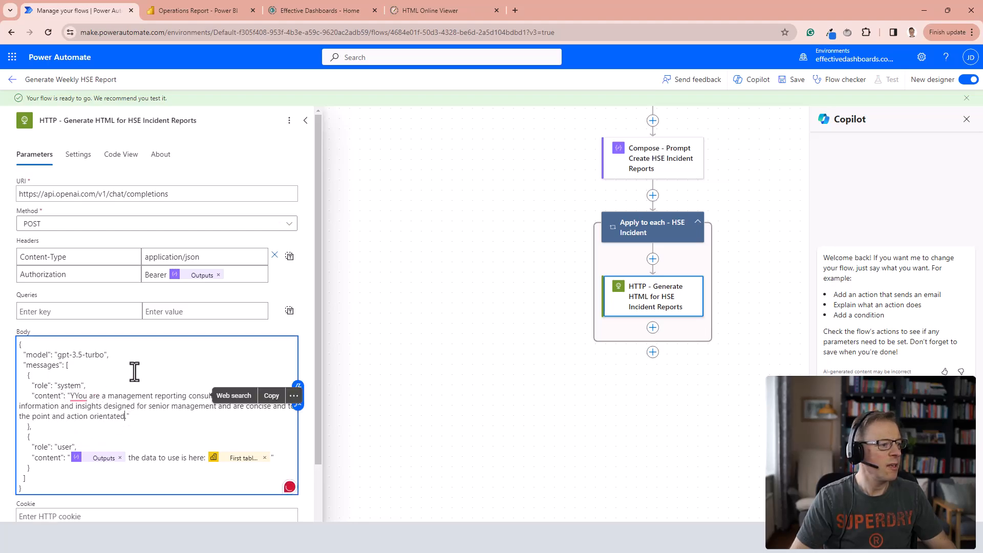
# Set the body's system message to a management reporting consultant providing senior management insights "that are concise and to the point and action orientated.".
pyautogui.click(80, 396)
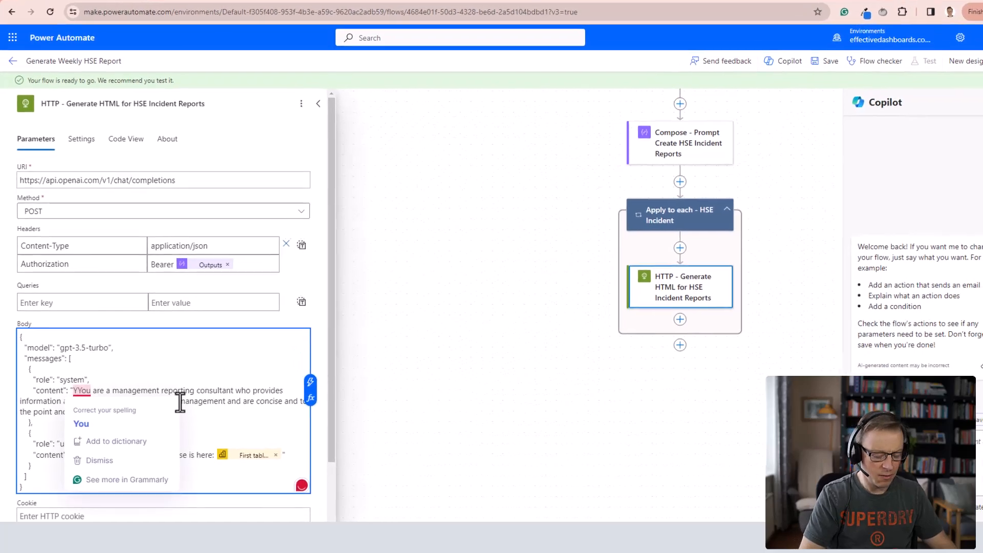
pyautogui.press('Delete')
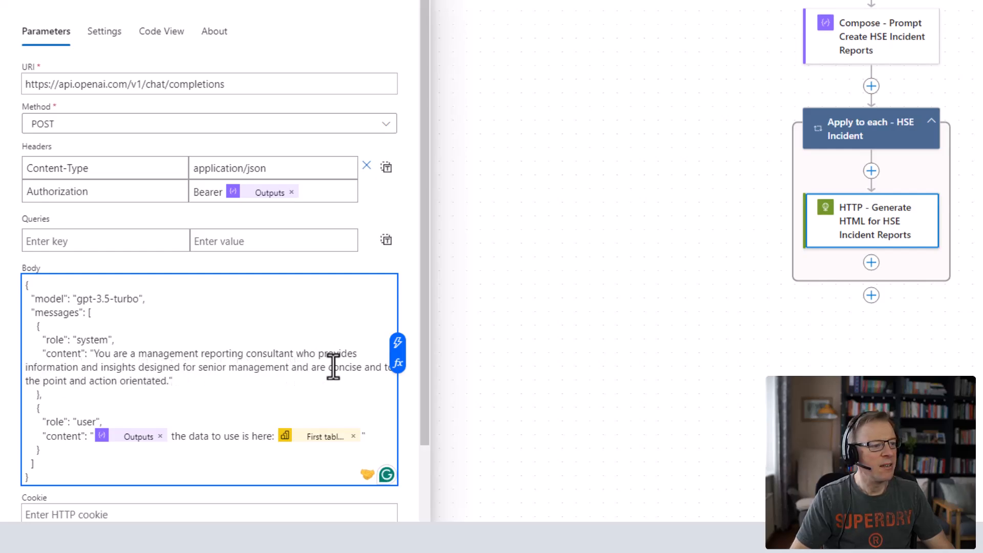
pyautogui.doubleClick(297, 367)
pyautogui.write('that')
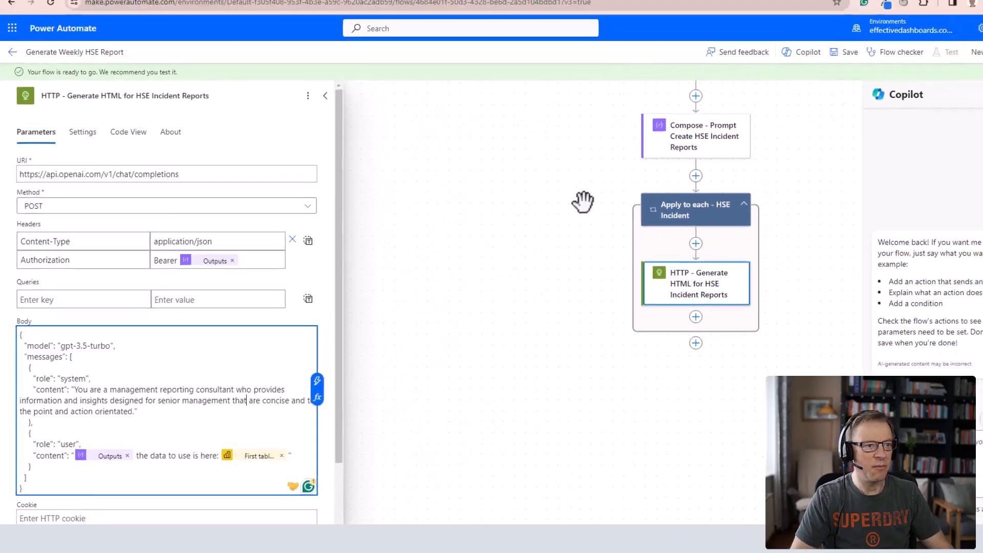
# Replace the prompt reference in the body's user message with the Outputs of "Compose - Prompt Create HSE Incident Reports".
pyautogui.scroll(1, 583, 201)
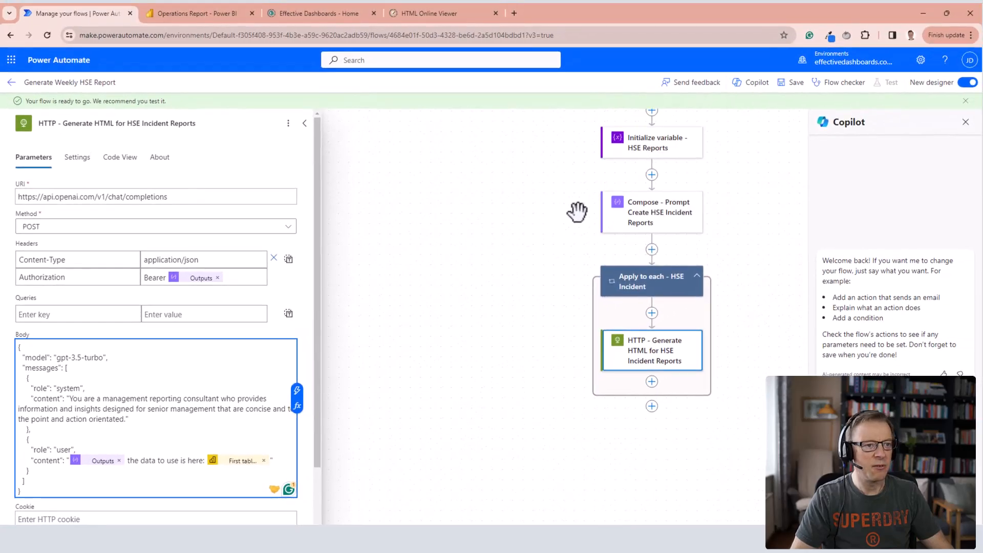
pyautogui.scroll(1, 563, 189)
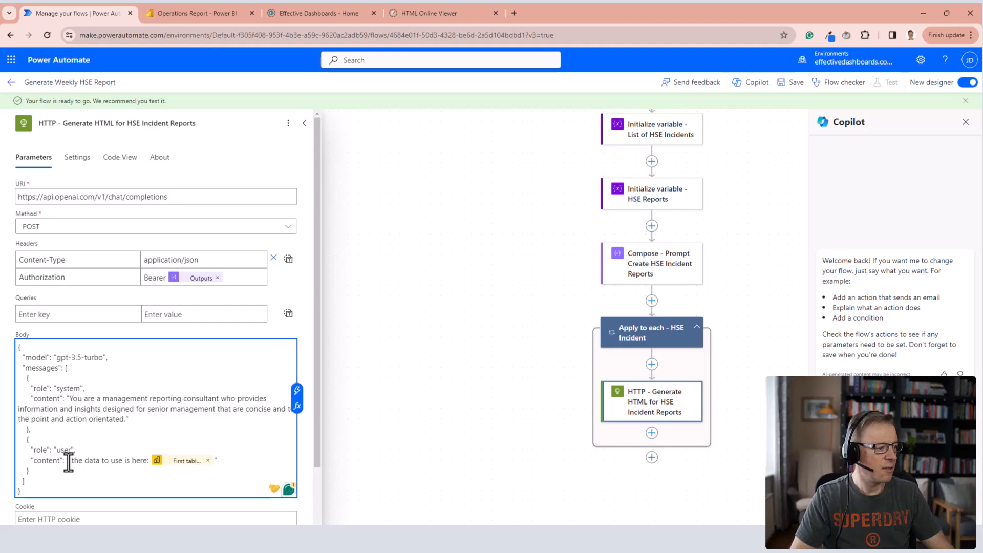
pyautogui.click(68, 461)
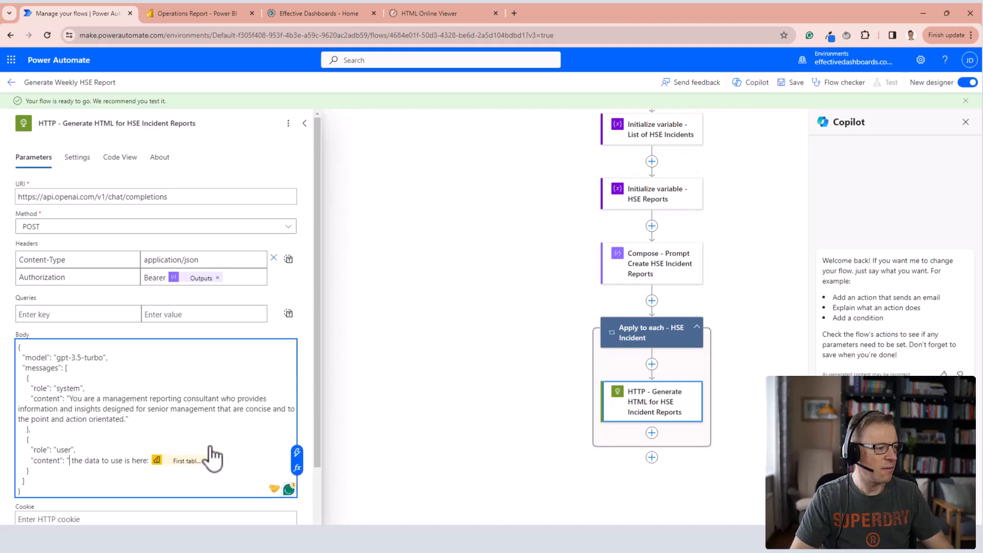
pyautogui.click(296, 455)
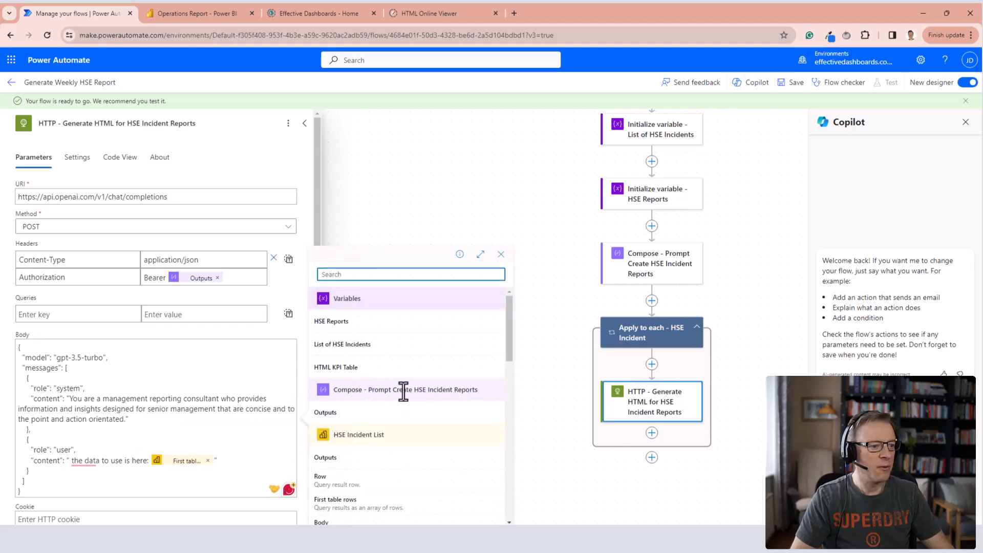
pyautogui.click(387, 415)
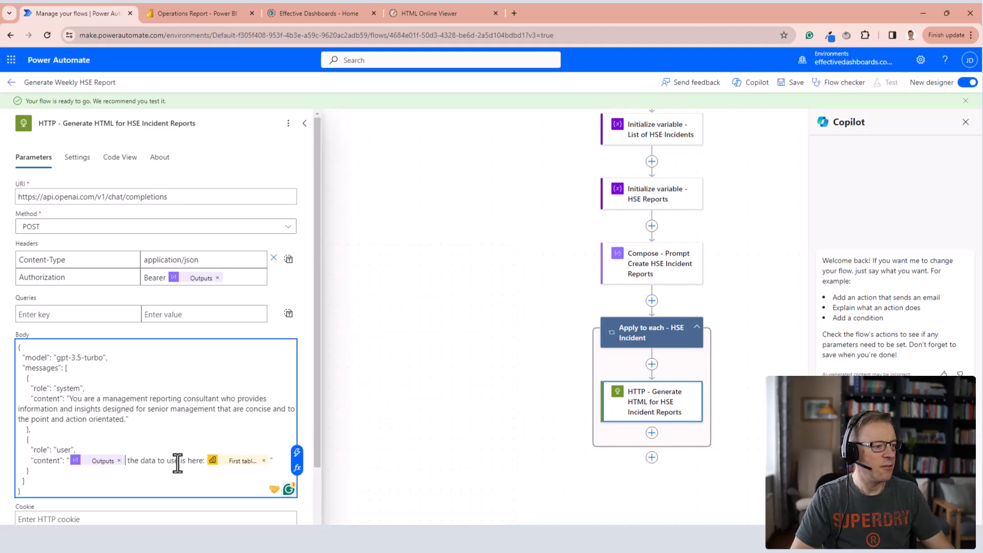
# Replace the First table rows reference after "the data to use is here:" with the Current item of "Apply to each - HSE Incident".
pyautogui.click(265, 461)
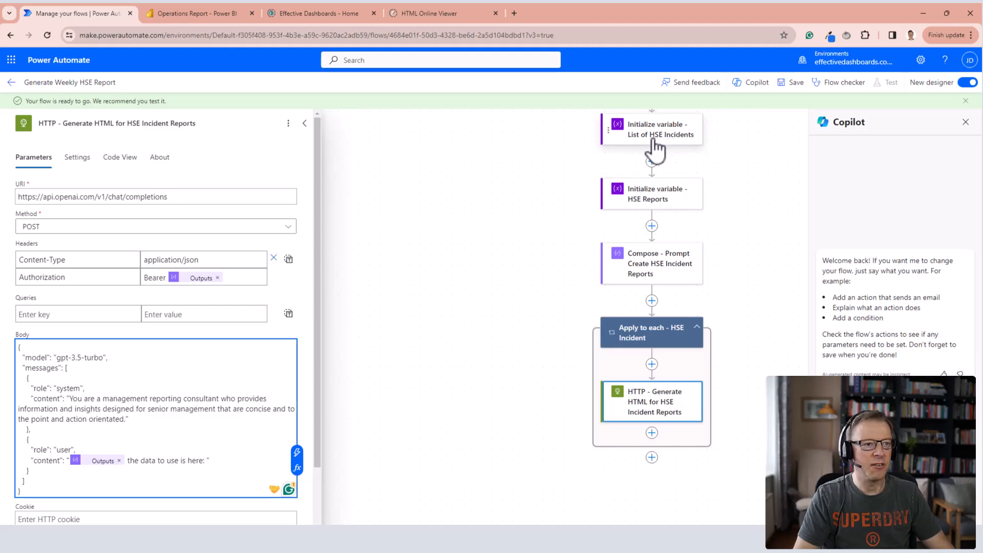
pyautogui.click(297, 453)
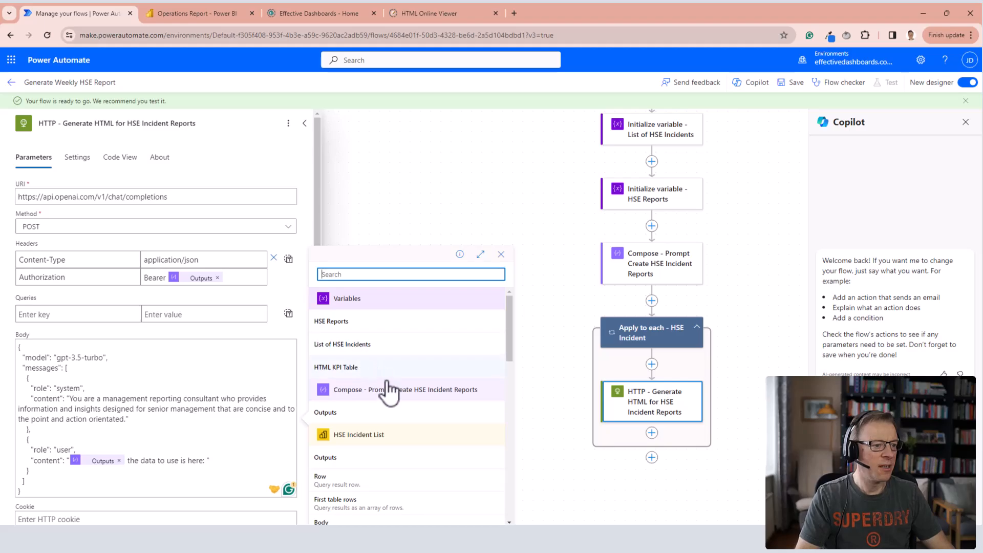
pyautogui.scroll(-3, 392, 389)
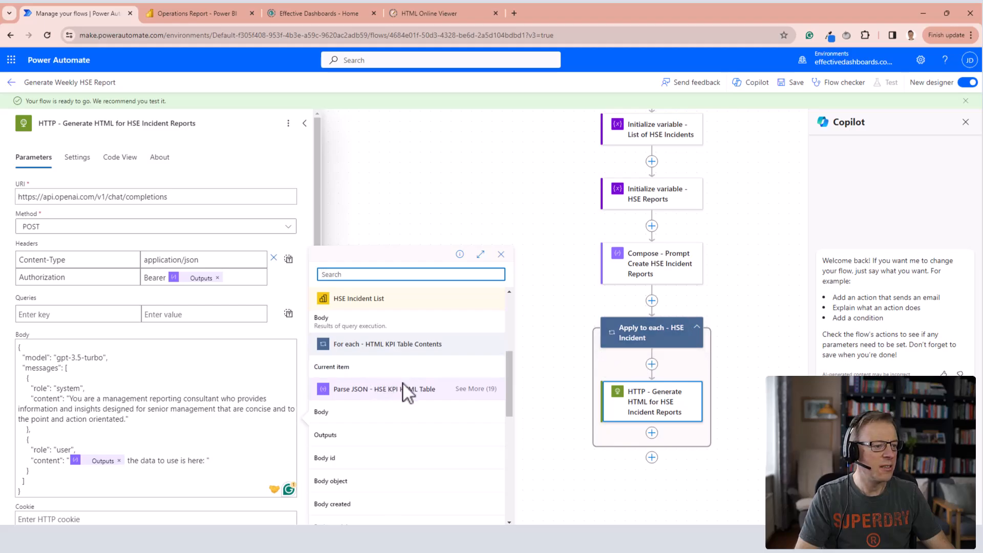
pyautogui.scroll(-8, 403, 383)
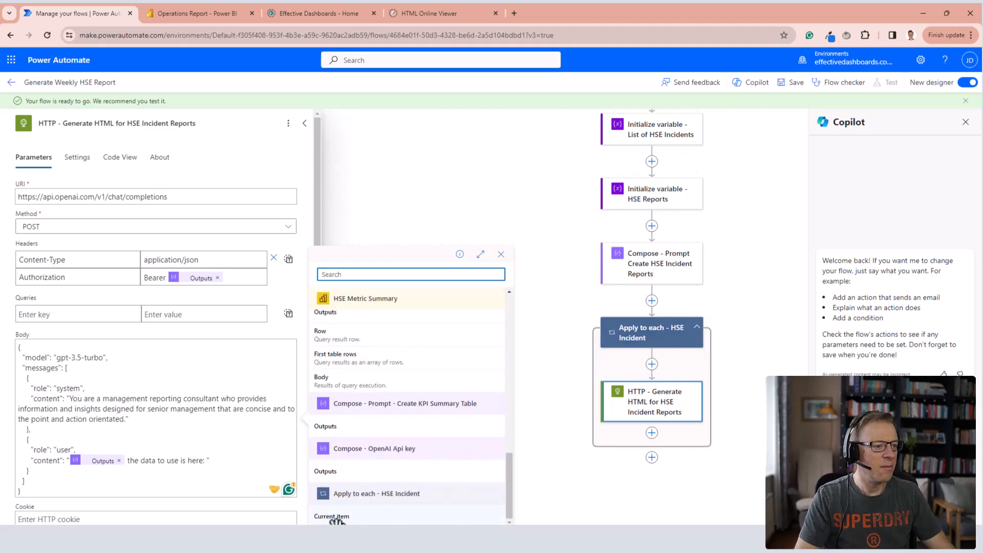
pyautogui.click(338, 518)
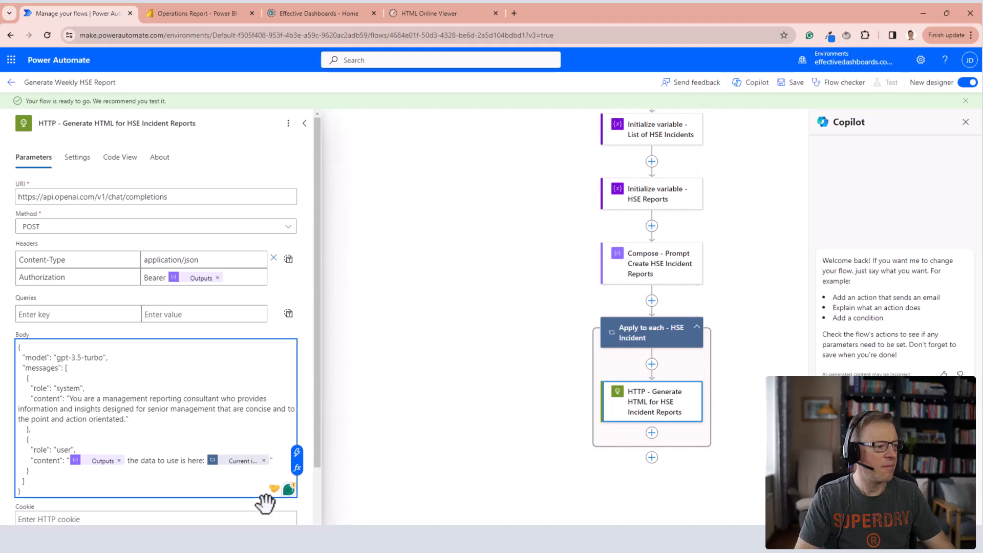
# Save and test the flow, and examine the request body the incident report HTTP action sent in the first loop iteration.
pyautogui.click(794, 86)
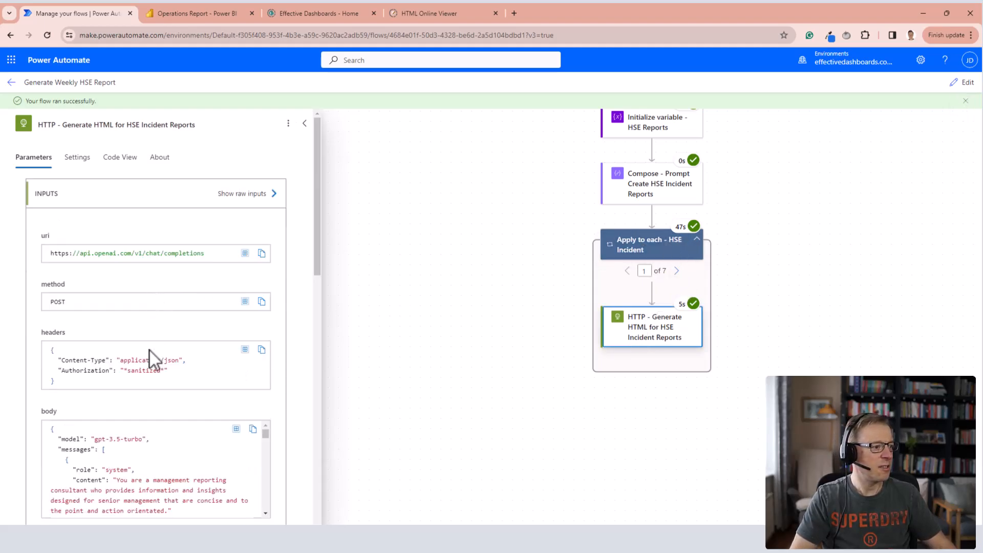
pyautogui.scroll(-5, 170, 492)
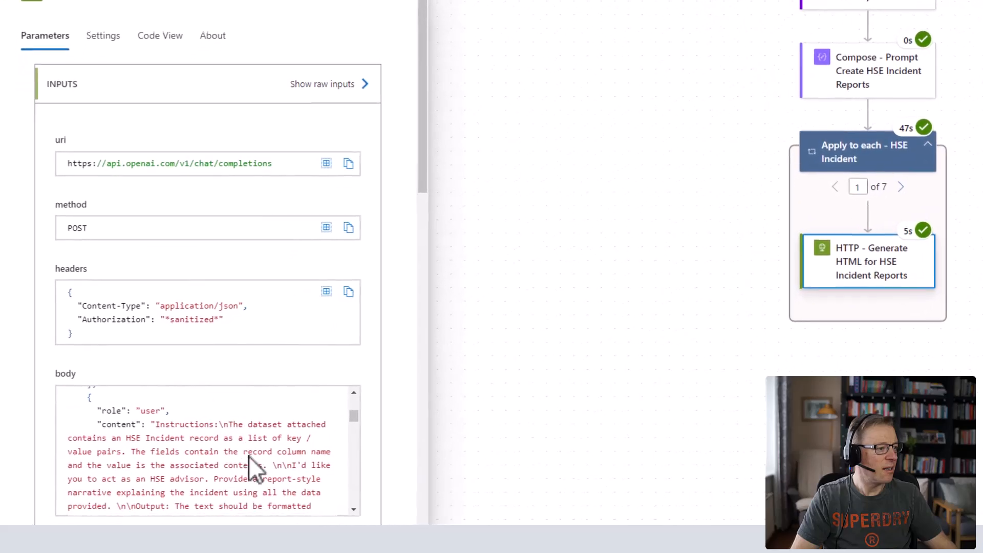
pyautogui.scroll(-3, 23, 291)
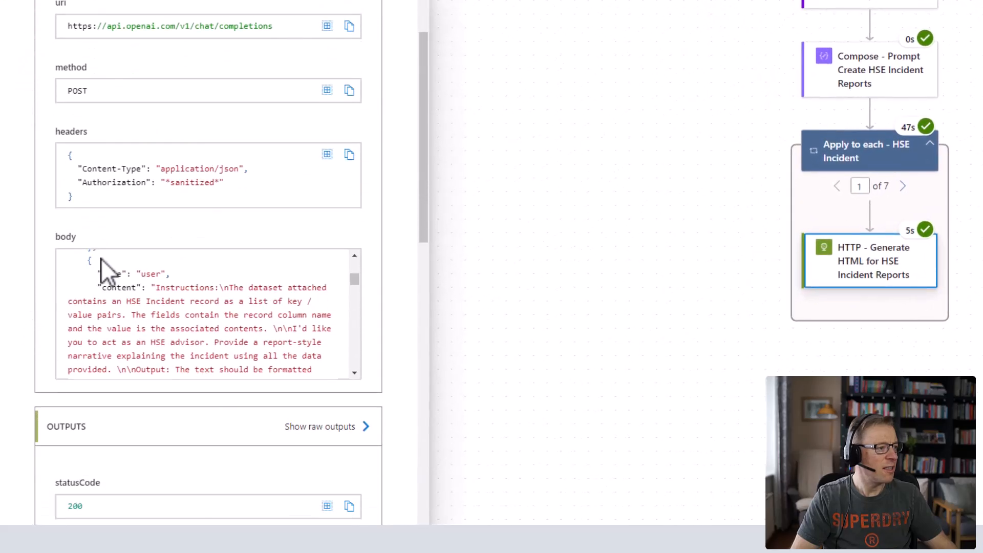
pyautogui.scroll(-2, 187, 307)
pyautogui.scroll(-8, 186, 307)
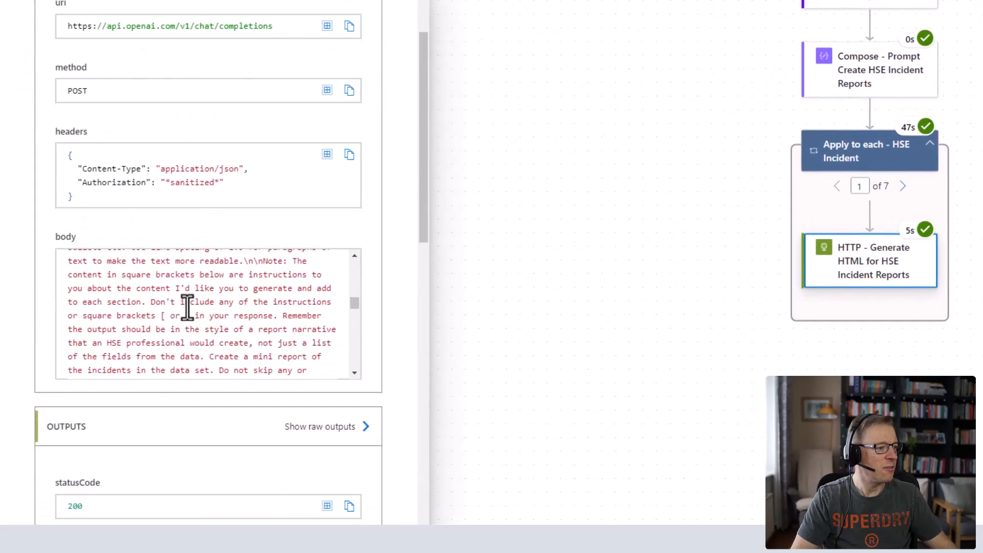
pyautogui.scroll(-10, 188, 306)
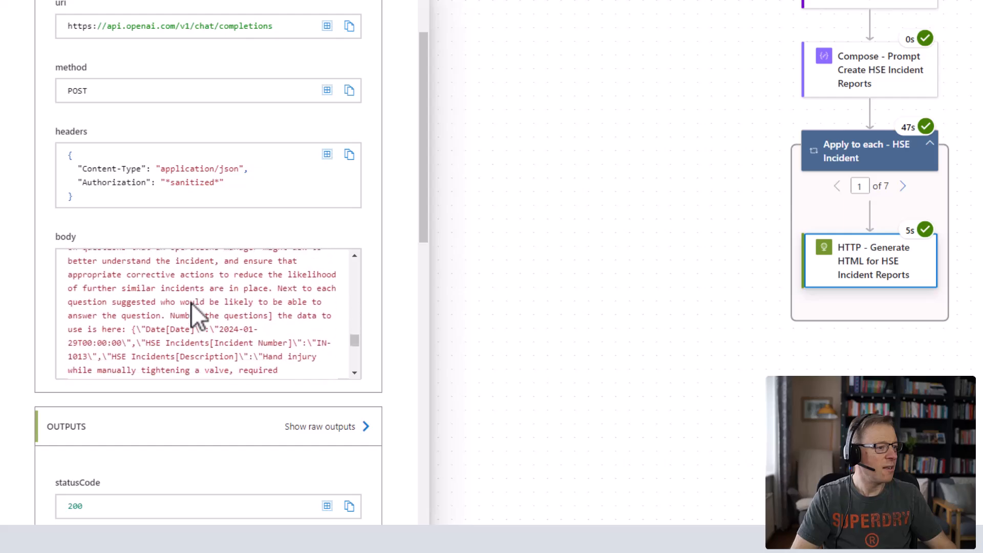
pyautogui.scroll(-2, 191, 304)
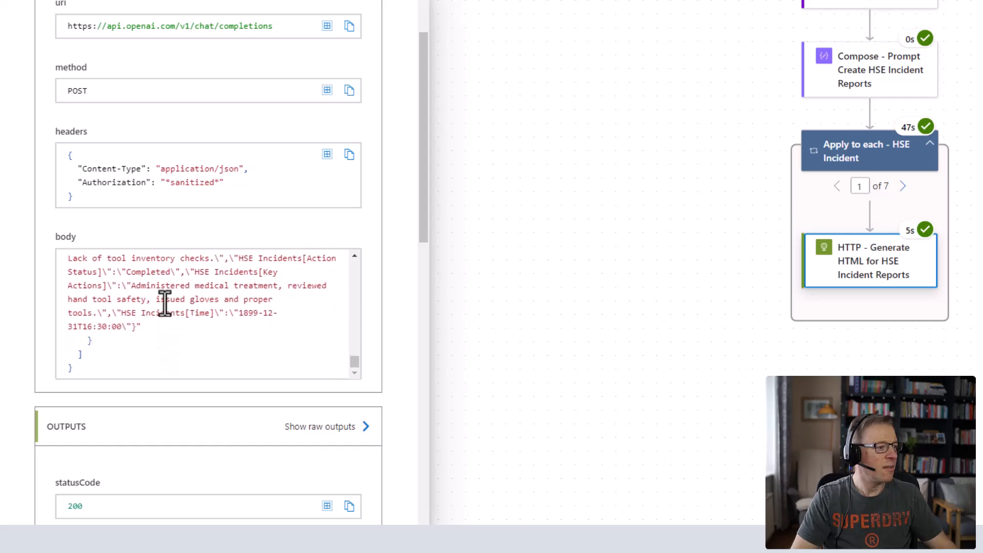
# Examine the OpenAI response body that the HTTP action returned for the first incident.
pyautogui.scroll(-10, 50, 257)
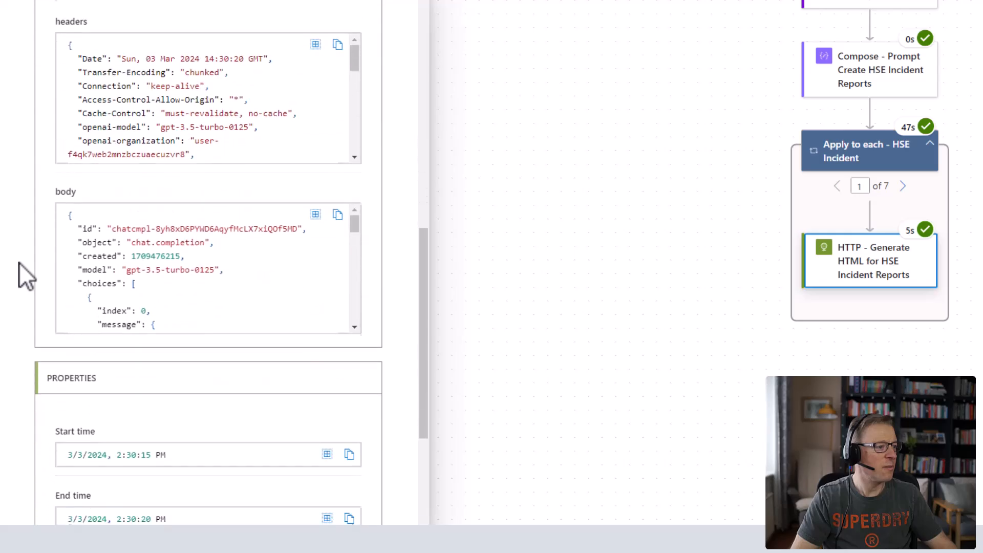
pyautogui.scroll(-1, 19, 263)
pyautogui.scroll(-3, 174, 244)
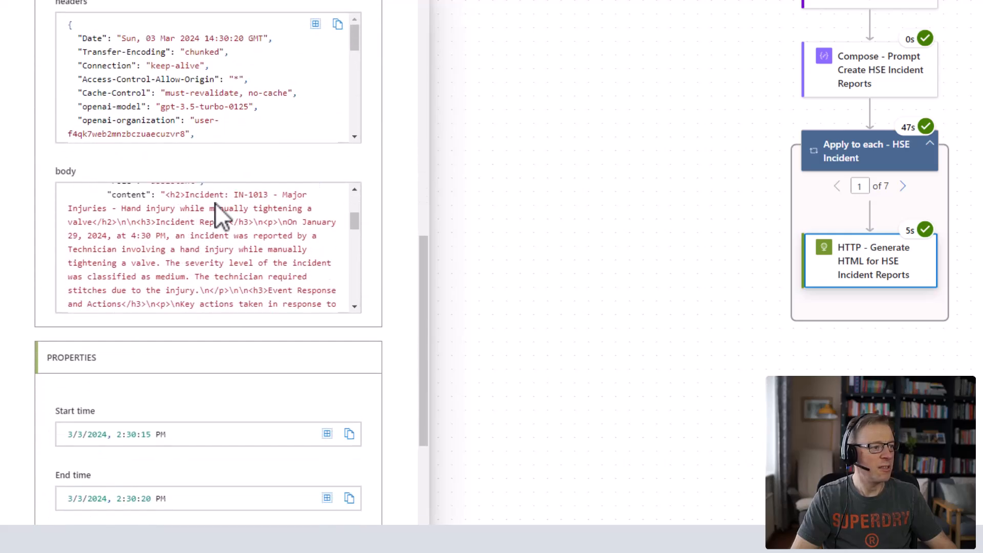
pyautogui.scroll(-10, 270, 275)
pyautogui.scroll(4, 263, 277)
# Review the HTTP action's response for the second loop iteration and copy its output body as a sample payload.
pyautogui.click(903, 187)
pyautogui.scroll(-3, 253, 245)
pyautogui.scroll(-4, 254, 247)
pyautogui.scroll(5, 253, 248)
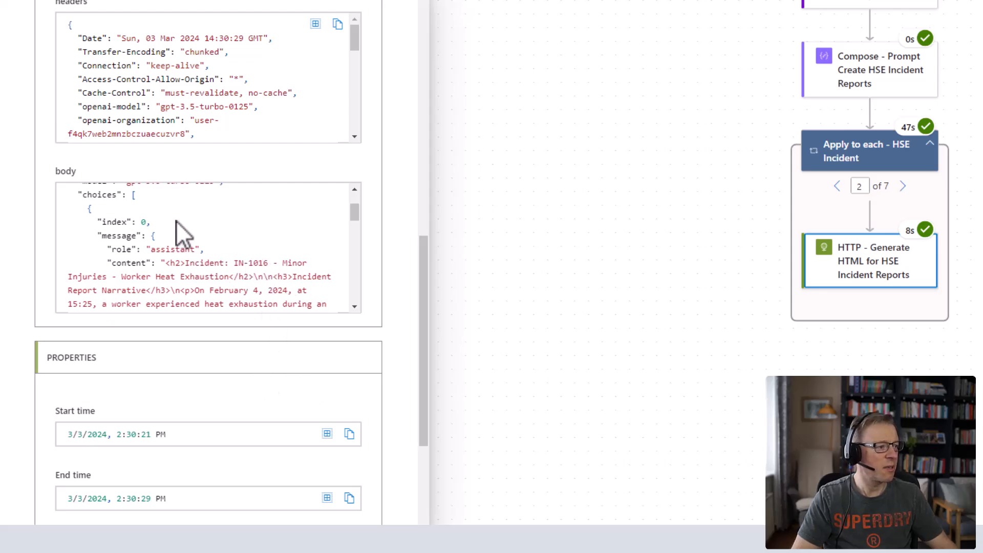
pyautogui.scroll(3, 224, 229)
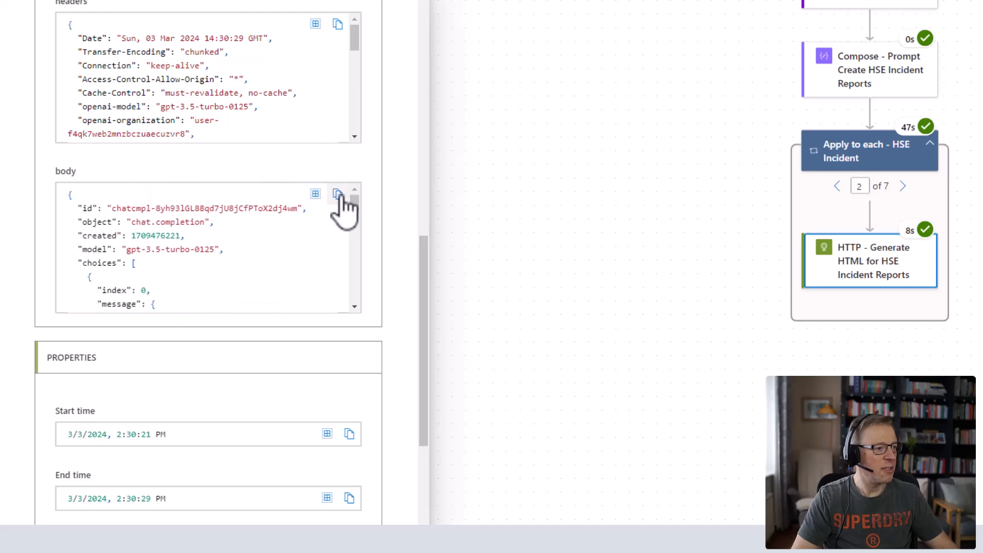
pyautogui.scroll(-3, 175, 242)
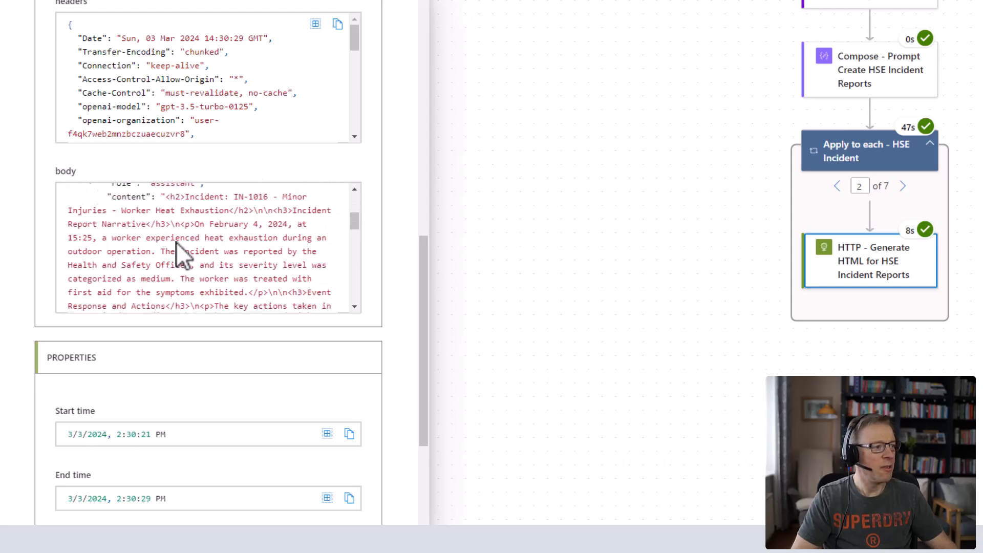
pyautogui.scroll(2, 175, 242)
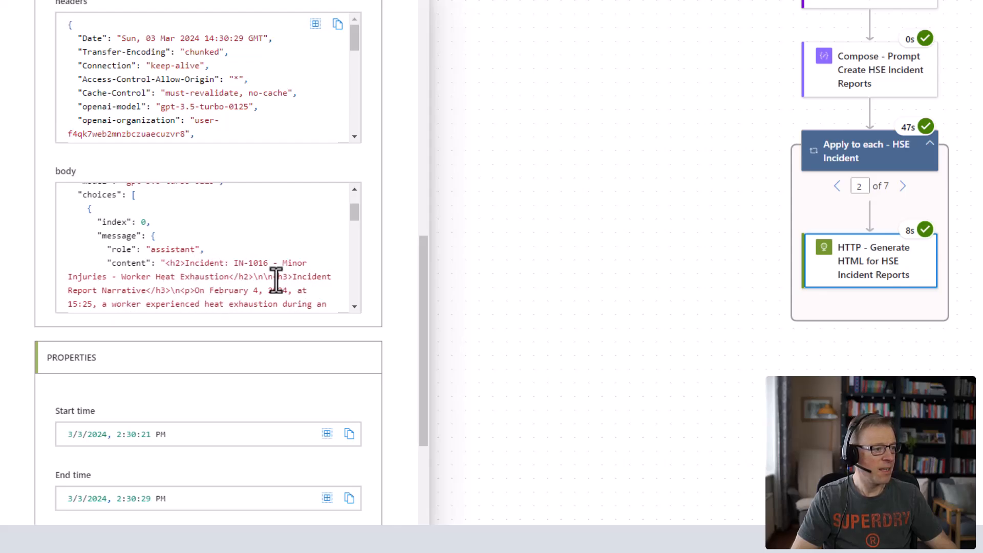
pyautogui.scroll(-2, 276, 281)
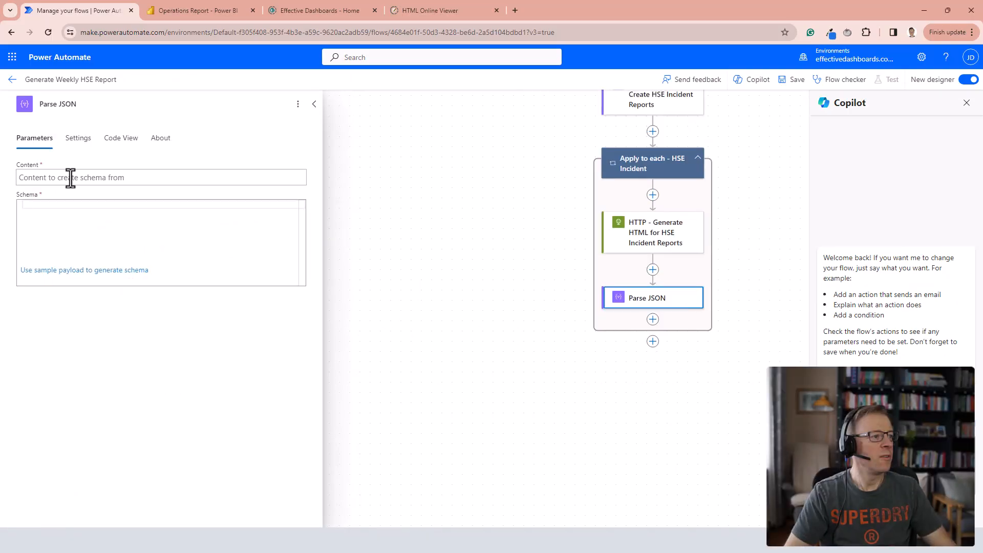
# Add a Parse JSON action after the HTTP action in the loop and generate its schema from the copied response body.
pyautogui.click(31, 179)
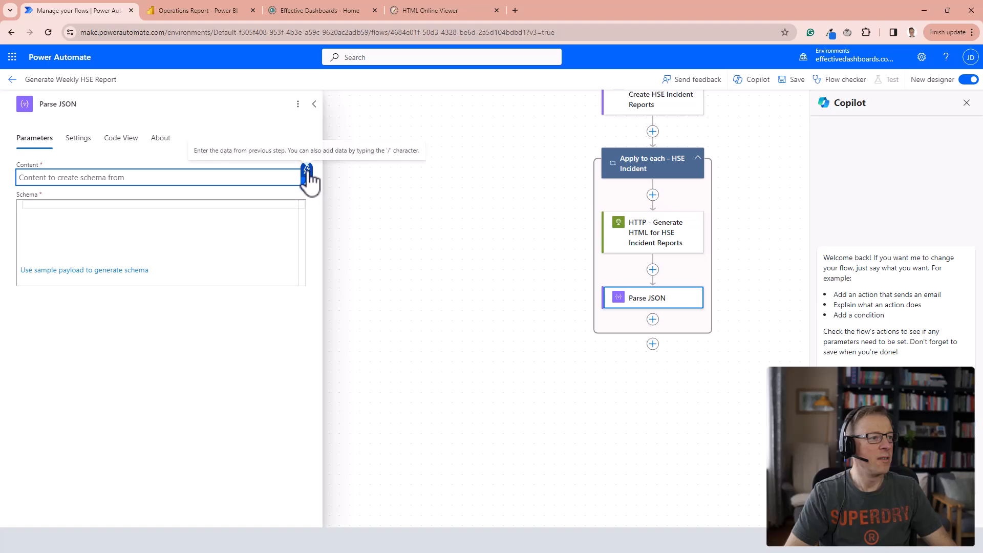
pyautogui.click(42, 206)
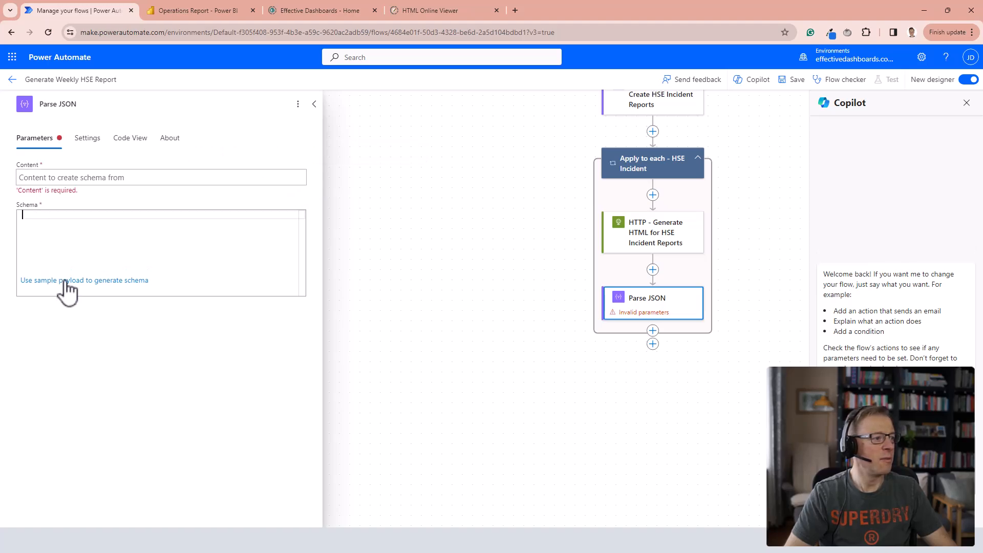
pyautogui.click(67, 280)
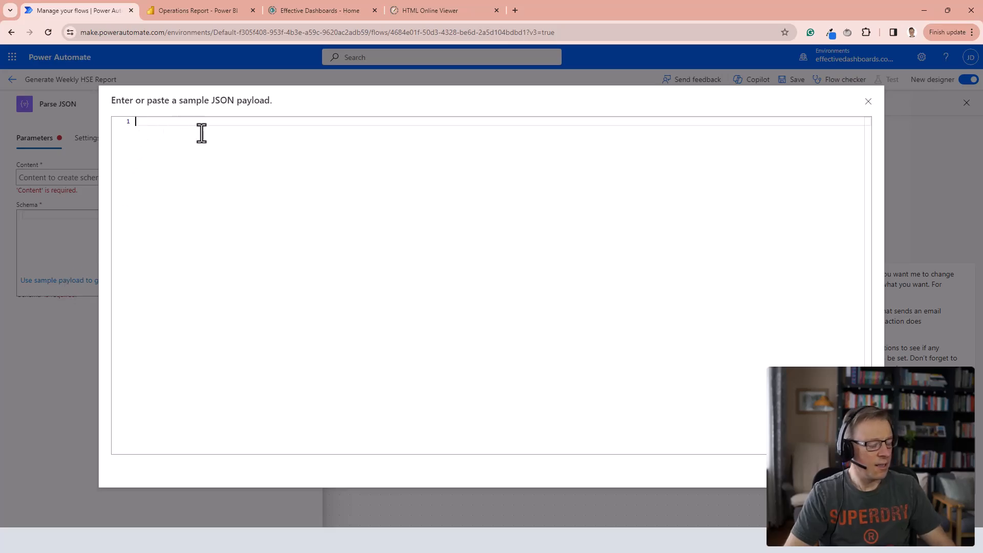
pyautogui.hotkey('ctrl', 'v')
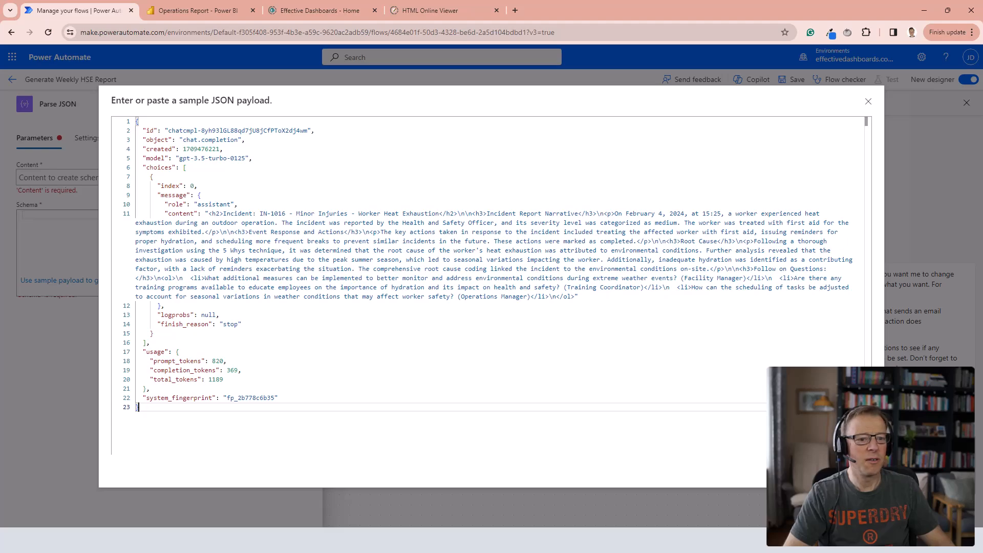
pyautogui.click(851, 467)
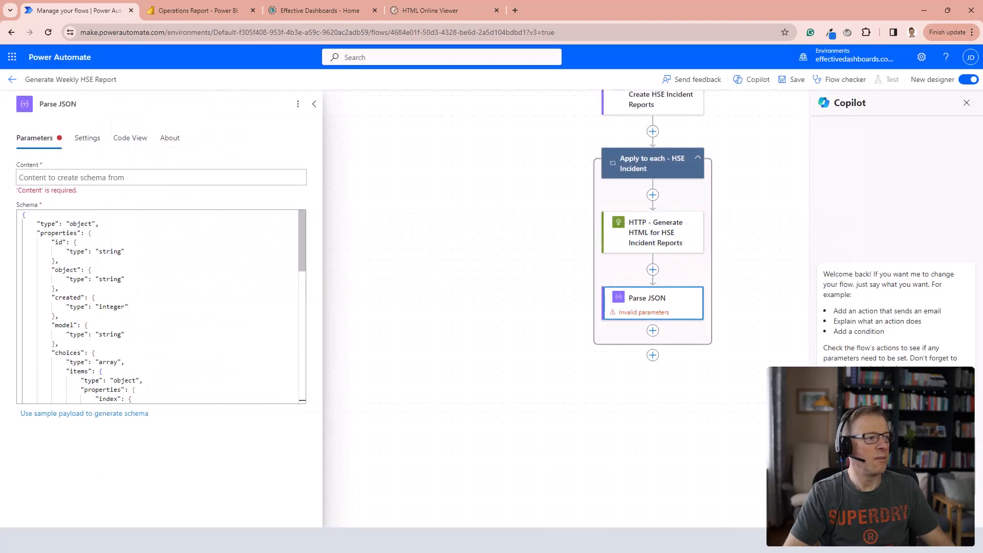
# Set the Parse JSON content to the Body of "HTTP - Generate HTML for HSE Incident Reports" and save the flow.
pyautogui.click(56, 180)
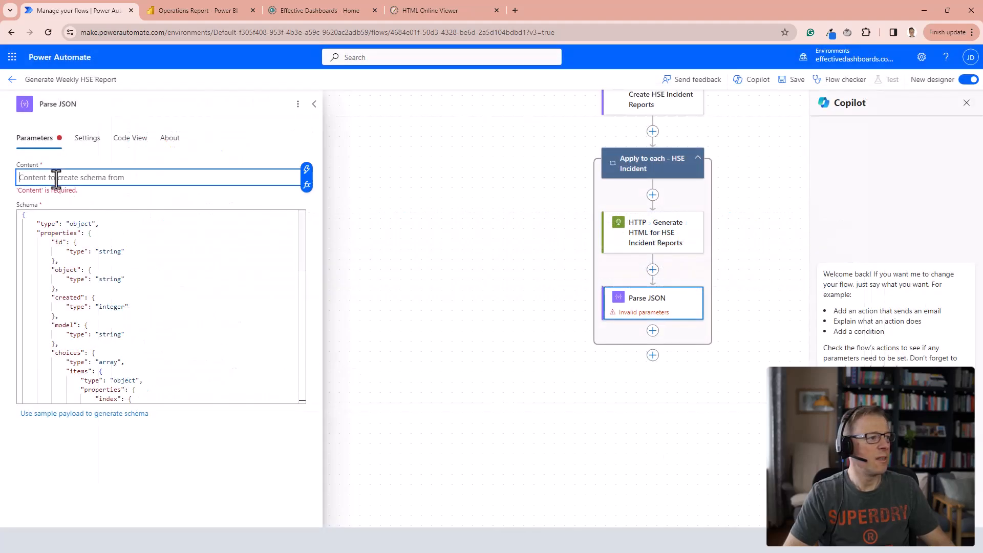
pyautogui.click(307, 171)
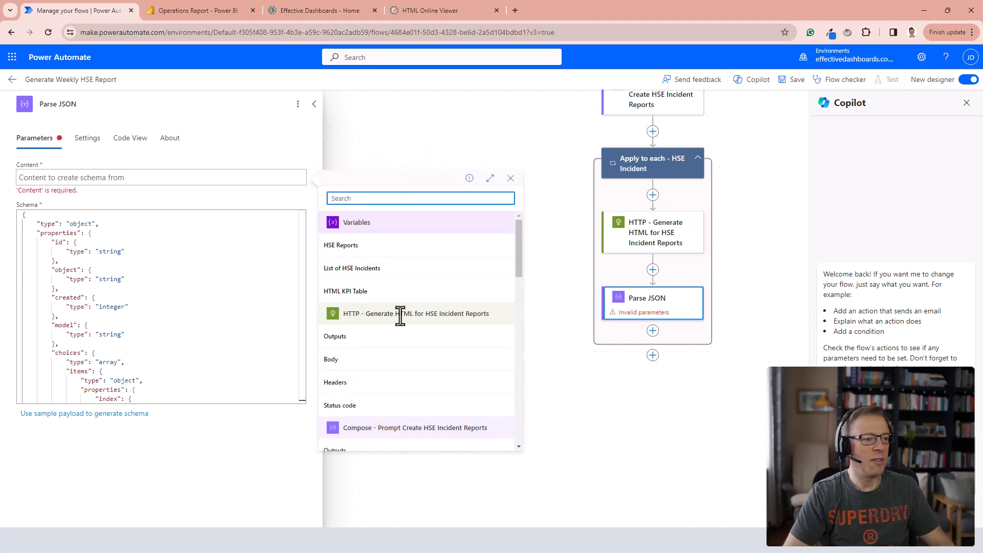
pyautogui.click(352, 362)
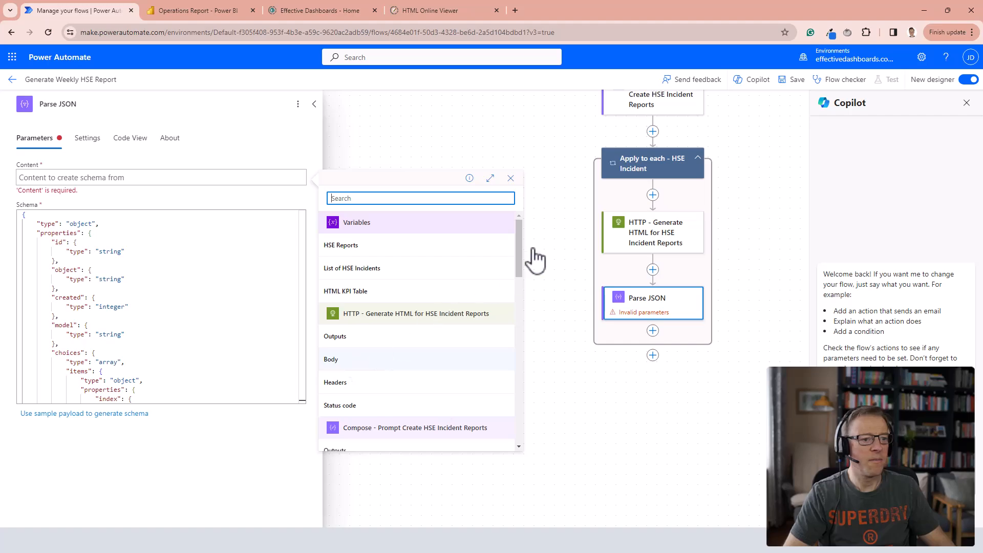
pyautogui.click(798, 83)
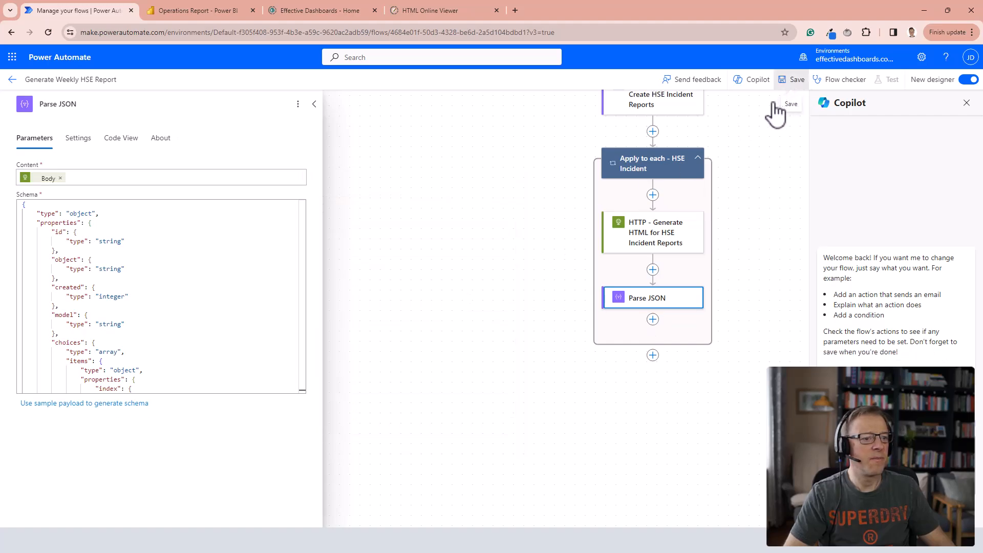
# Add an Append to array variable action after Parse JSON inside the loop and choose HSE Reports as its variable.
pyautogui.scroll(-2, 640, 307)
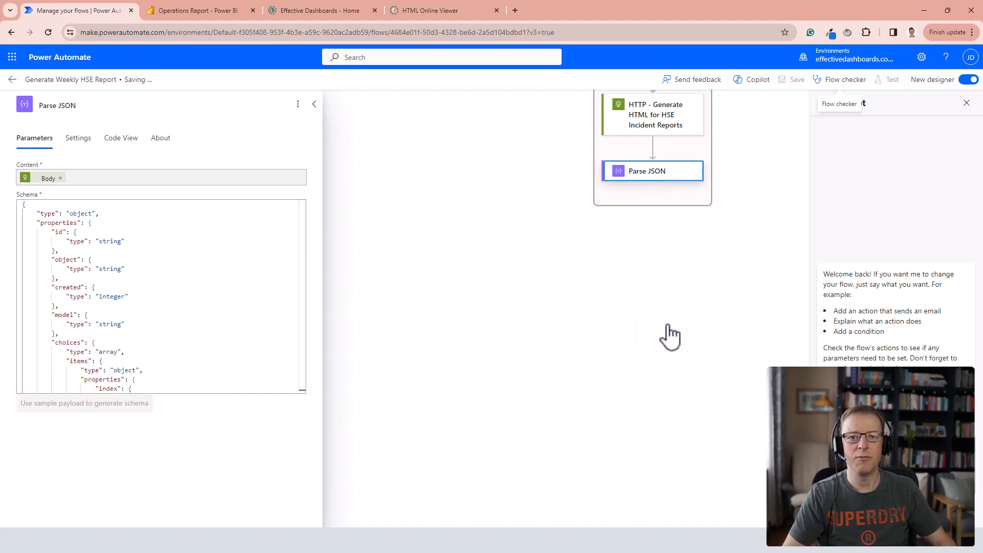
pyautogui.click(652, 336)
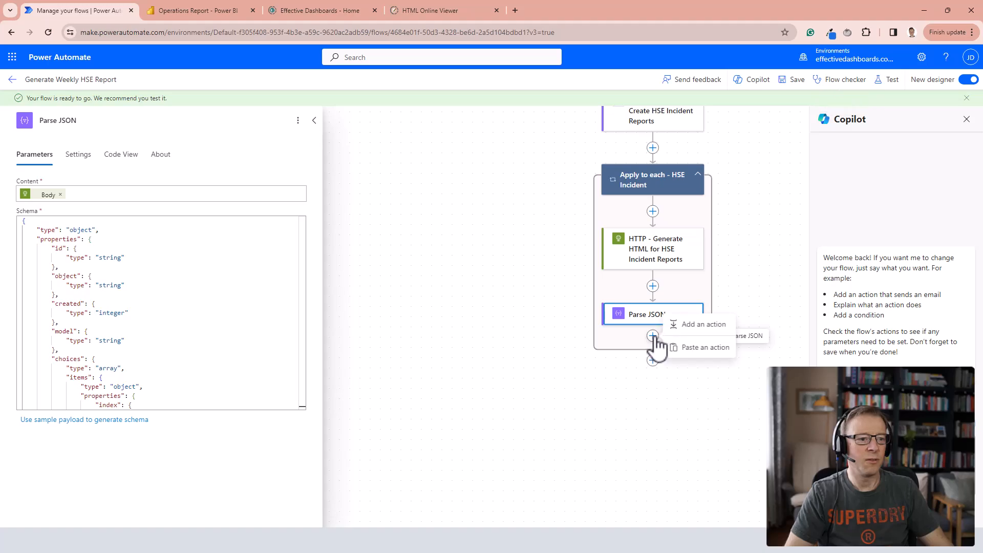
pyautogui.click(703, 325)
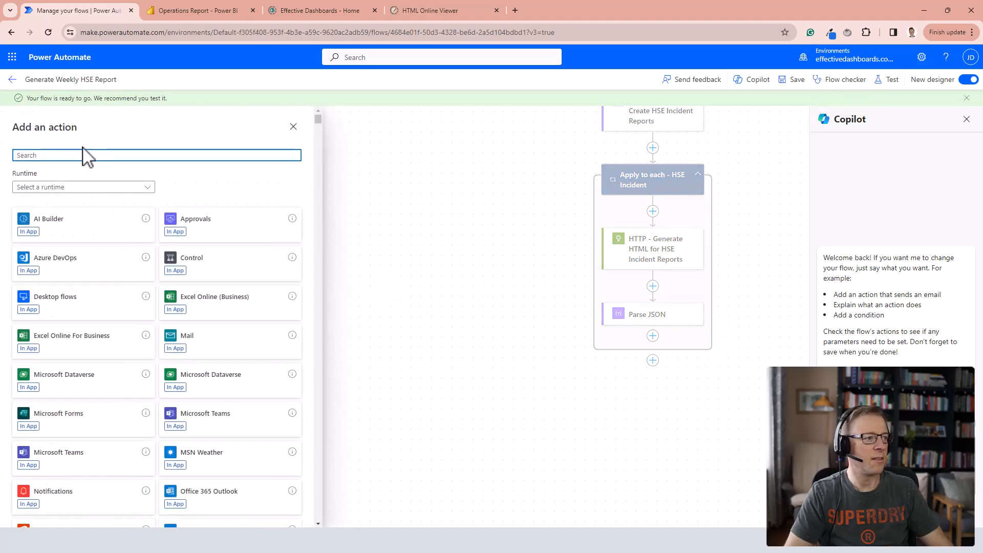
pyautogui.write('append')
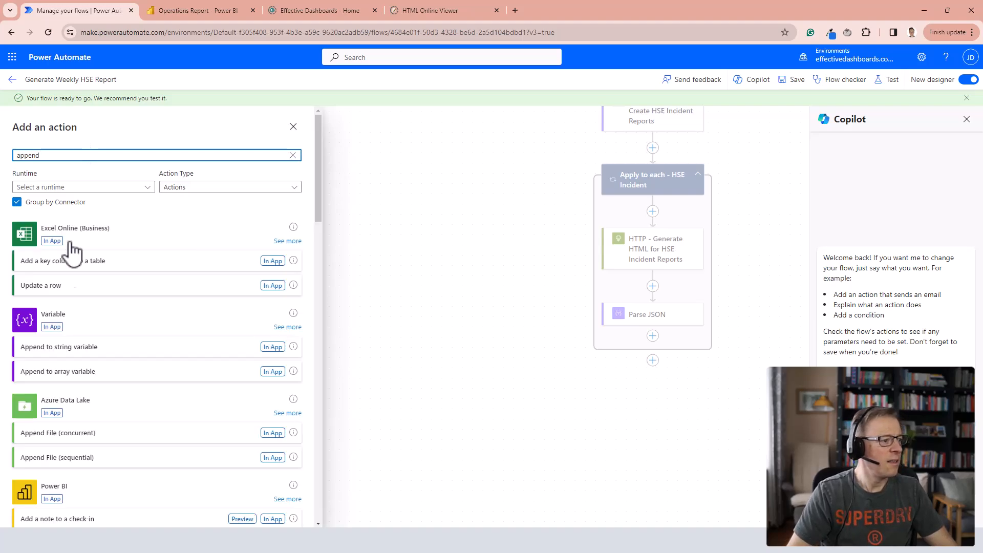
pyautogui.click(84, 380)
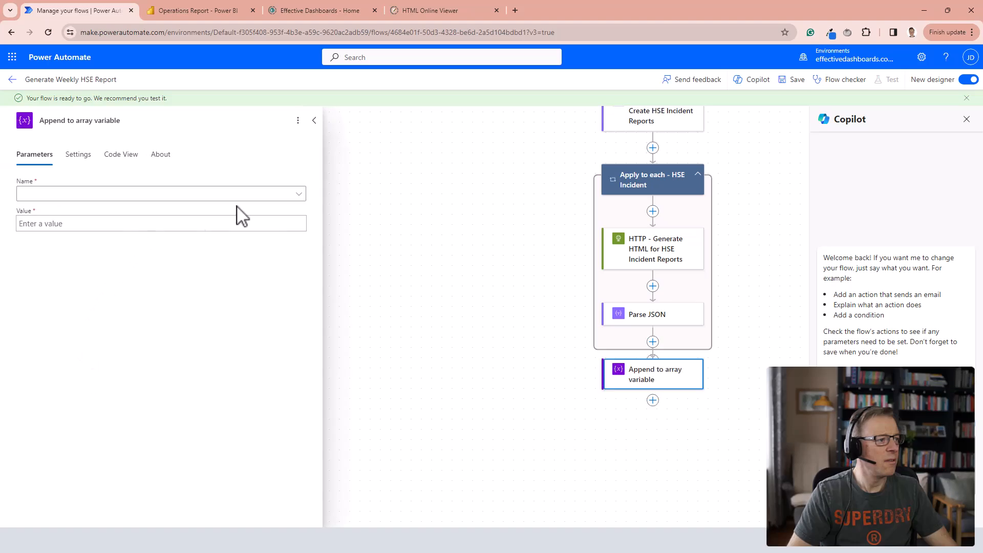
pyautogui.click(302, 196)
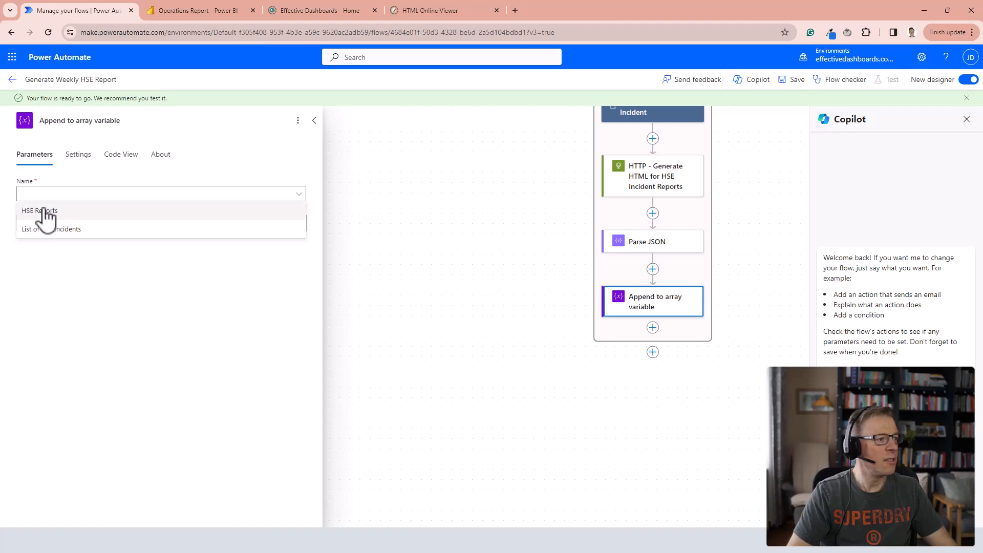
pyautogui.click(53, 212)
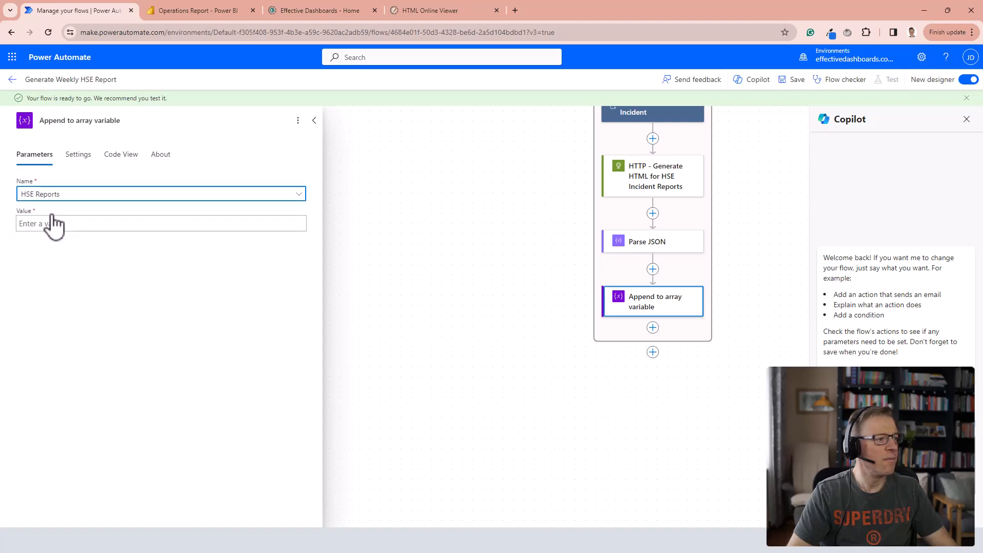
pyautogui.click(36, 224)
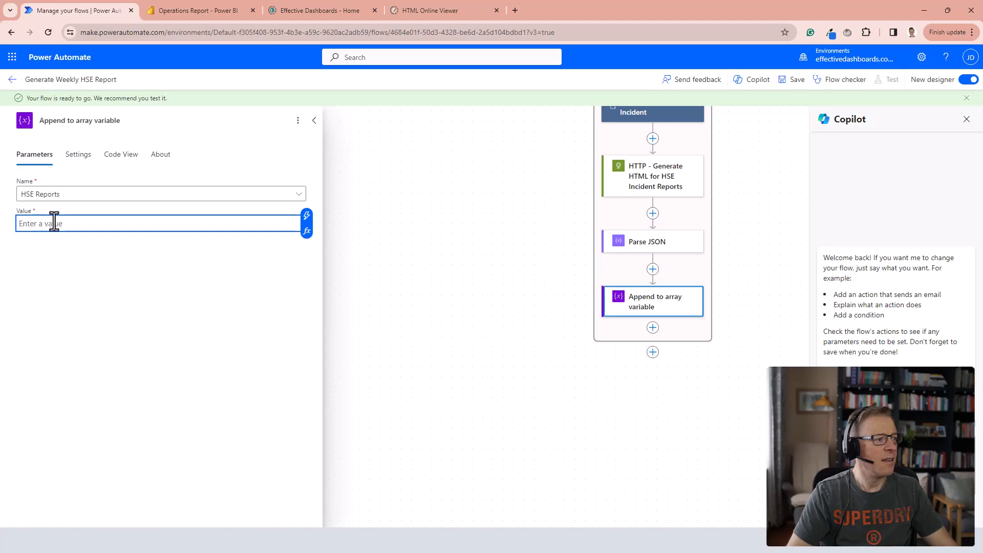
pyautogui.click(307, 220)
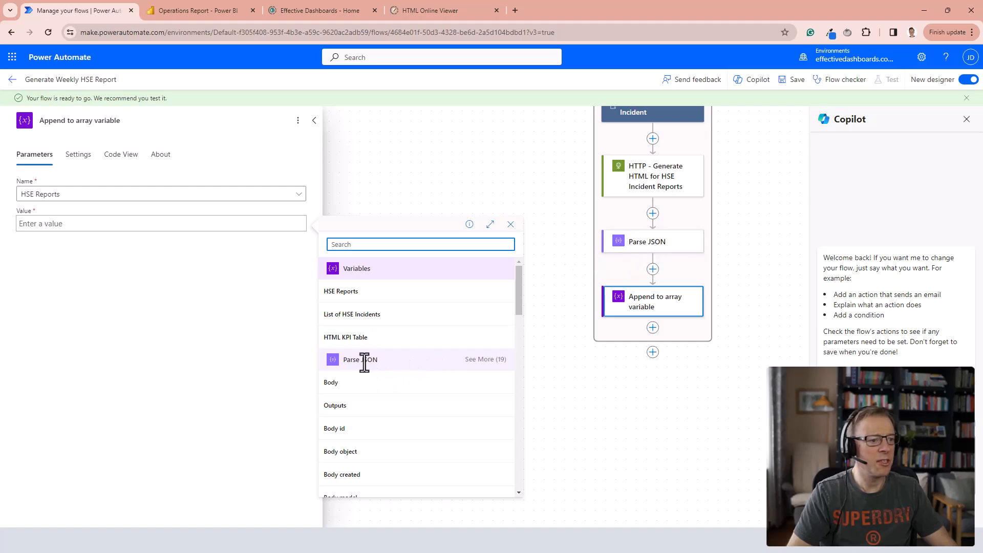
pyautogui.click(511, 225)
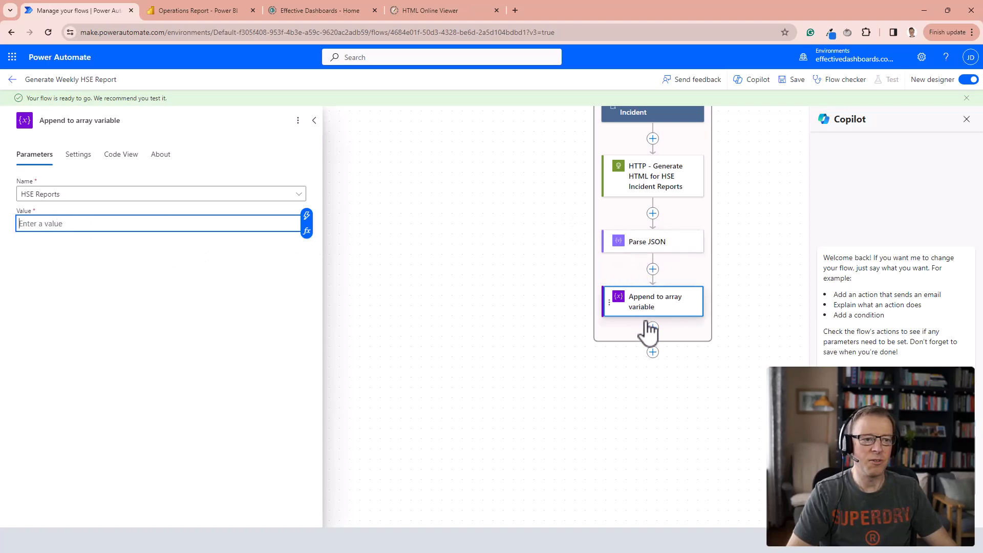
# Rename the loop's Parse JSON action to "Parse JSON - HSE Incident Reports".
pyautogui.click(657, 251)
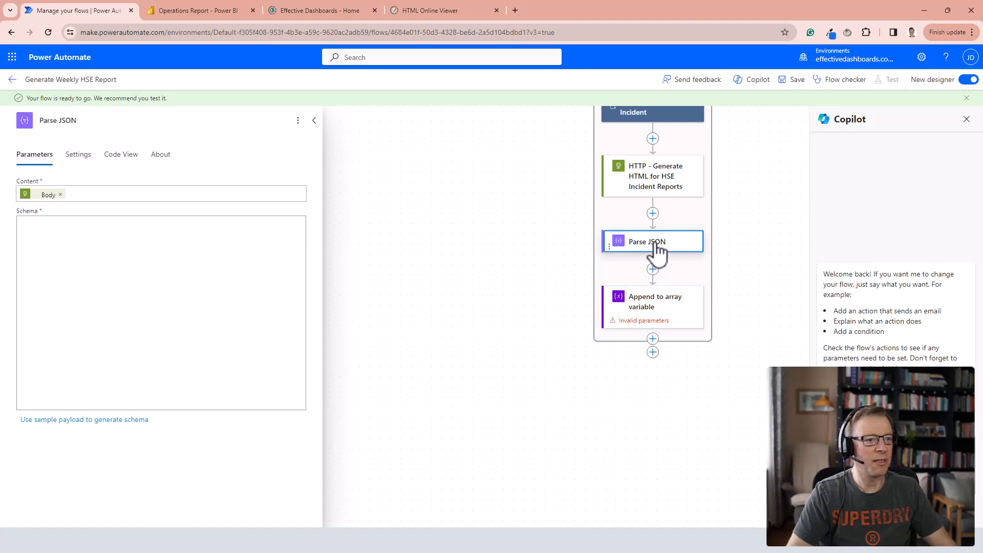
pyautogui.click(78, 121)
pyautogui.write('- HSE Incident Reports')
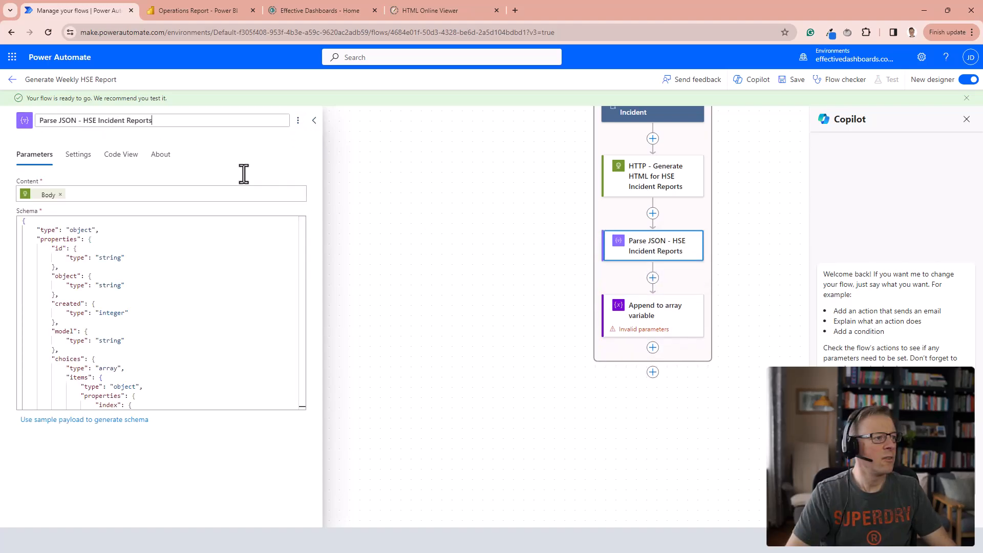
# Set the Append to array variable value to Body content from "Parse JSON - HSE Incident Reports", with HSE Reports selected as the variable.
pyautogui.click(640, 325)
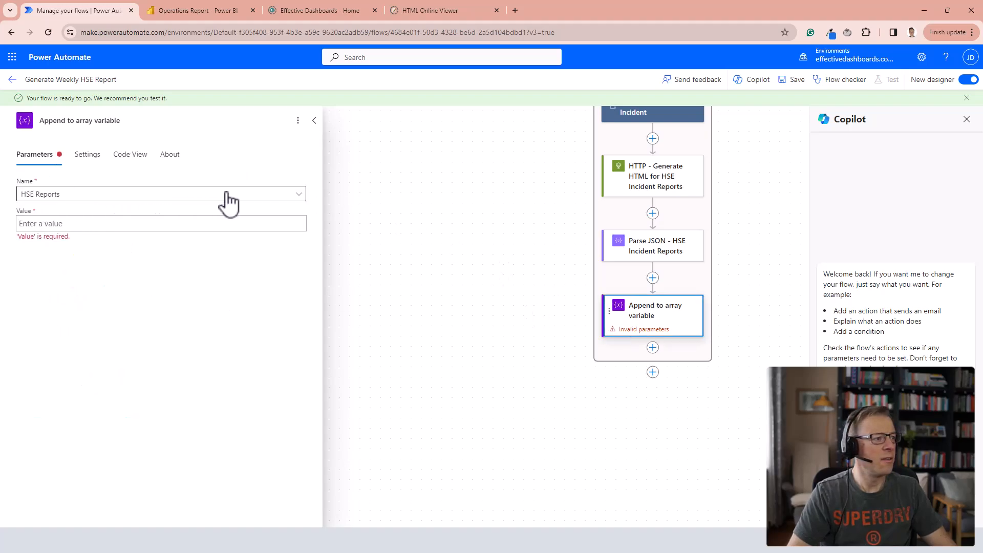
pyautogui.click(275, 225)
pyautogui.click(307, 215)
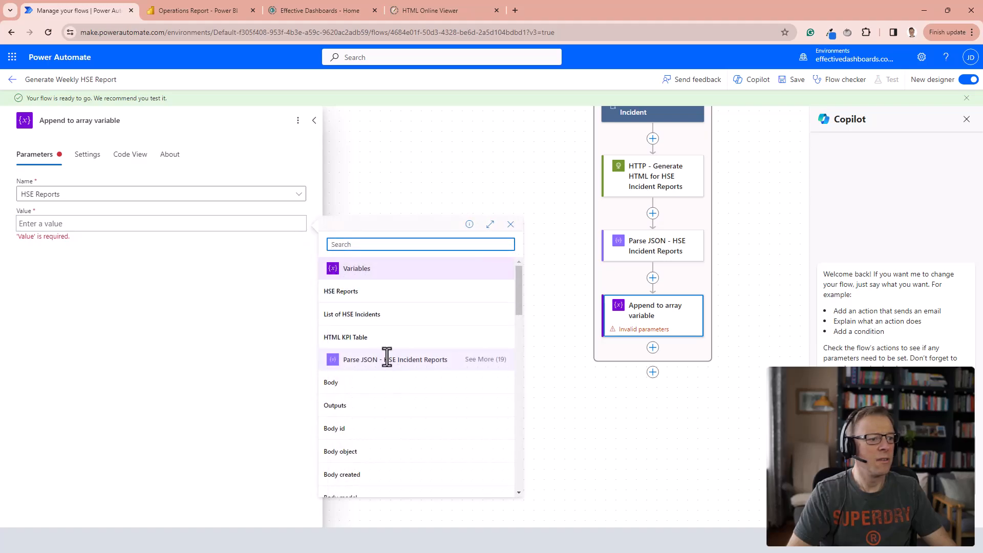
pyautogui.scroll(-2, 398, 407)
pyautogui.scroll(2, 448, 351)
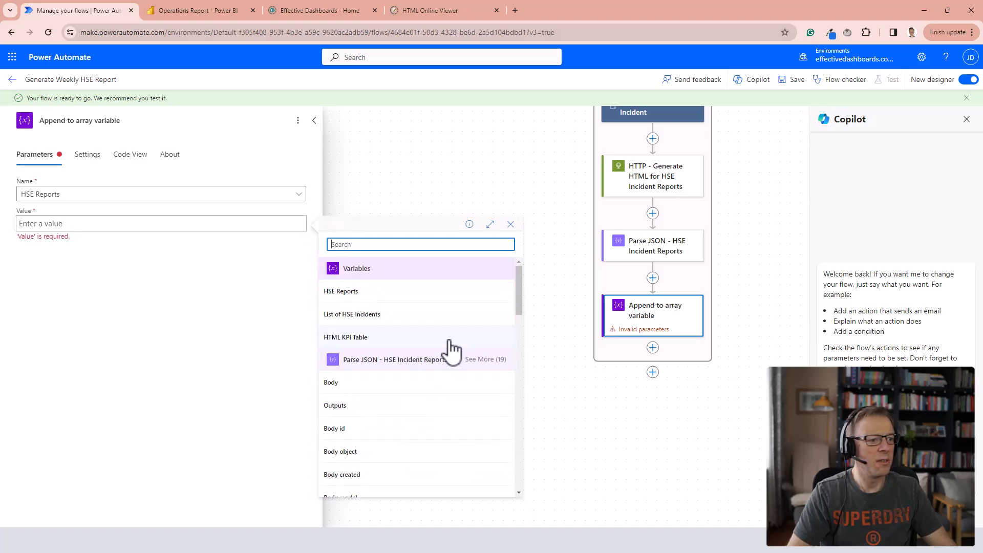
pyautogui.scroll(-1, 402, 406)
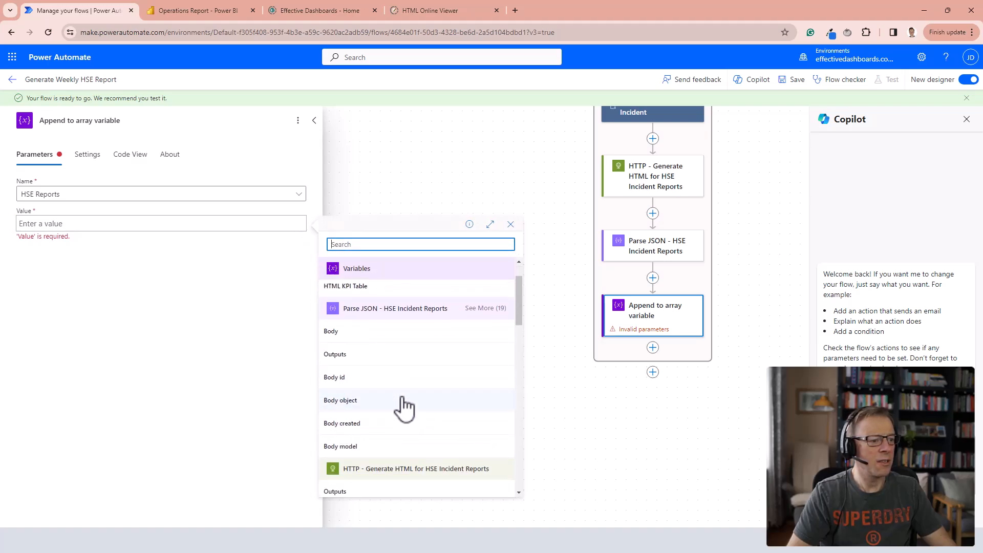
pyautogui.click(486, 309)
pyautogui.scroll(-2, 410, 399)
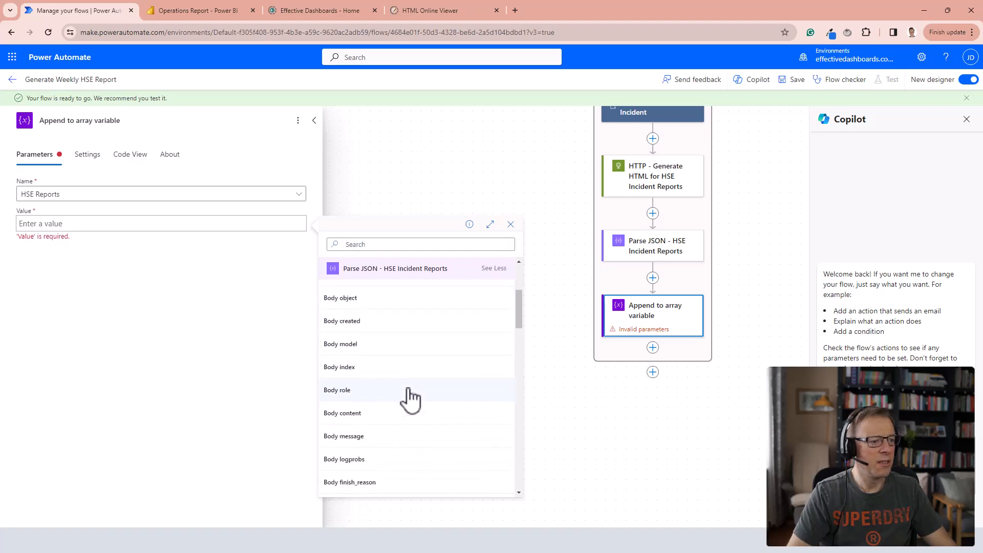
pyautogui.click(349, 413)
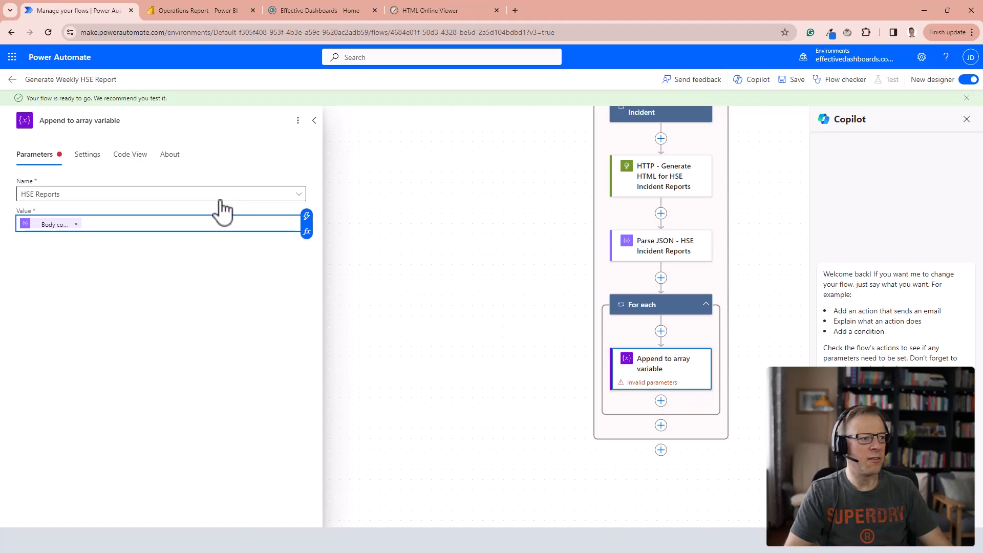
pyautogui.click(302, 194)
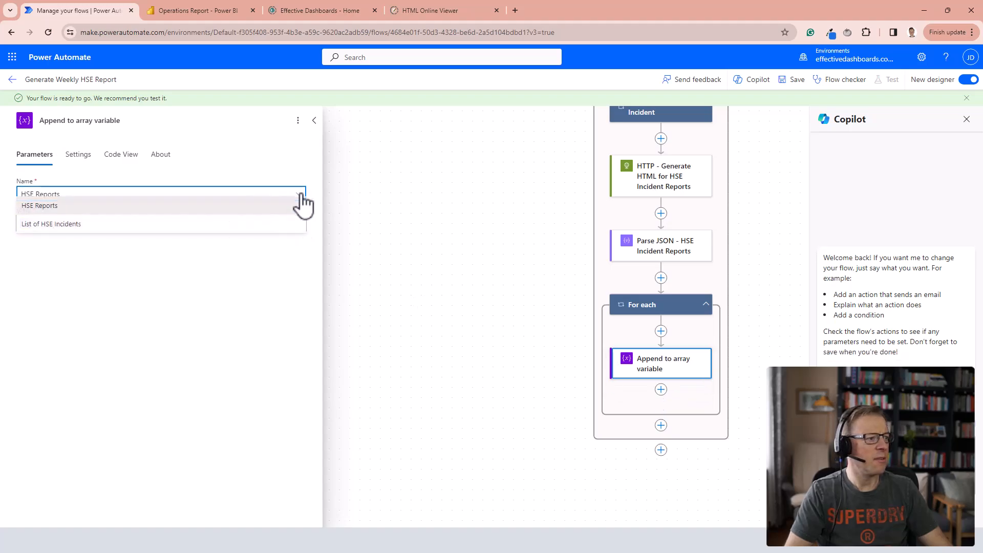
pyautogui.click(51, 212)
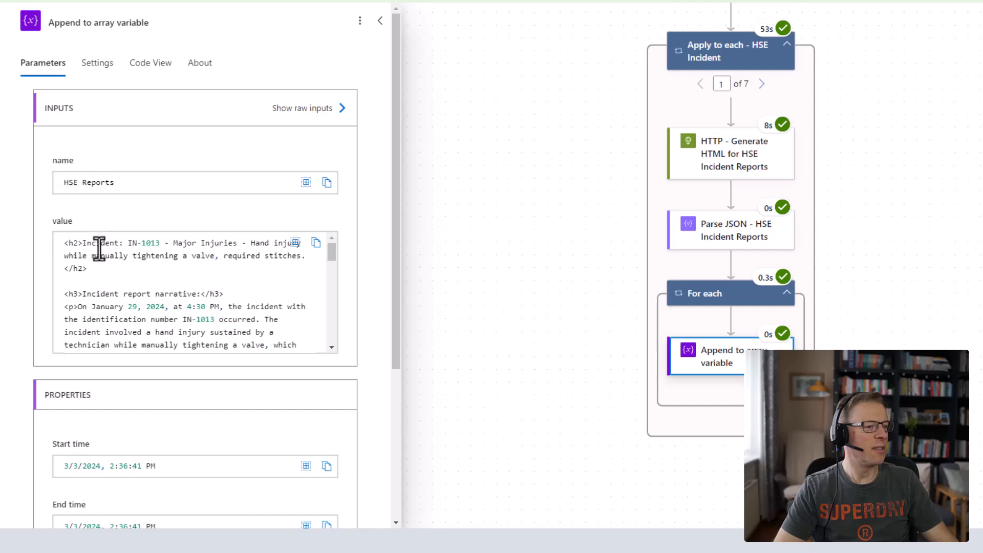
# Review the HTML report value appended to HSE Reports in the flow run, from the first to the third loop iteration.
pyautogui.scroll(-5, 138, 293)
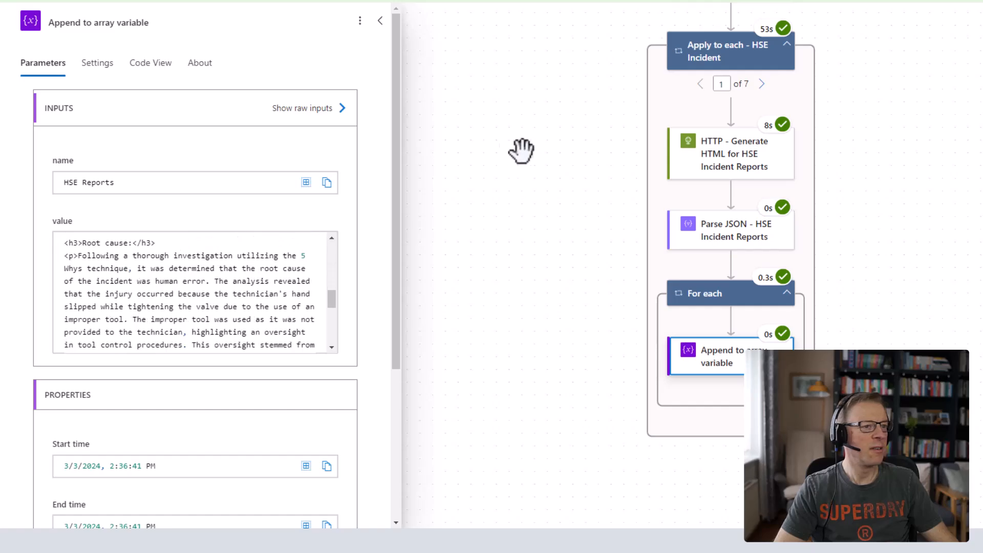
pyautogui.scroll(6, 256, 313)
pyautogui.scroll(1, 241, 291)
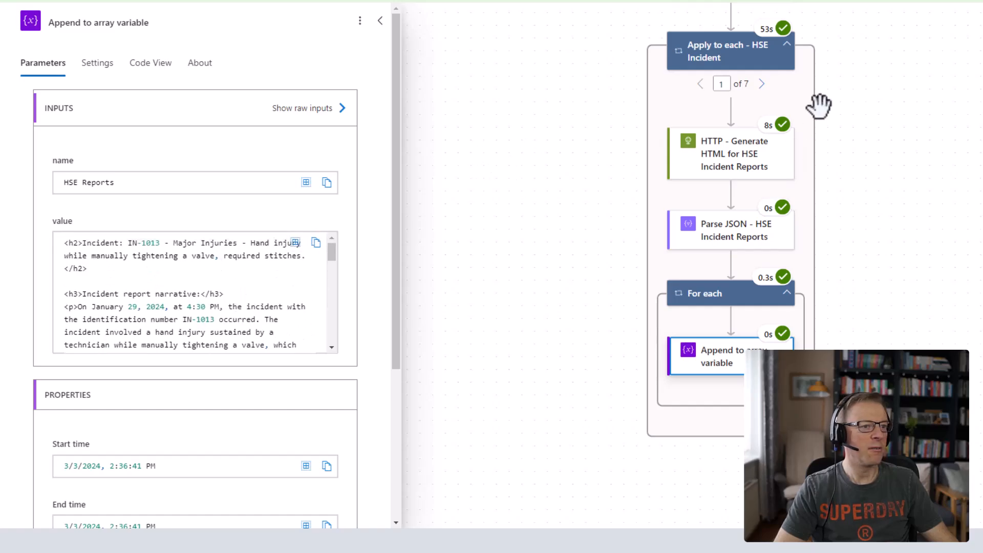
pyautogui.click(761, 83)
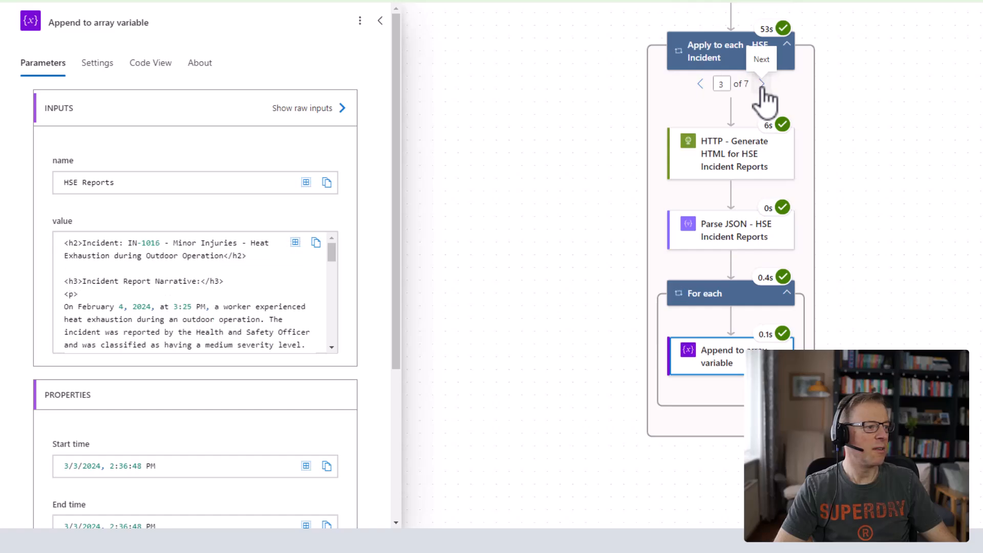
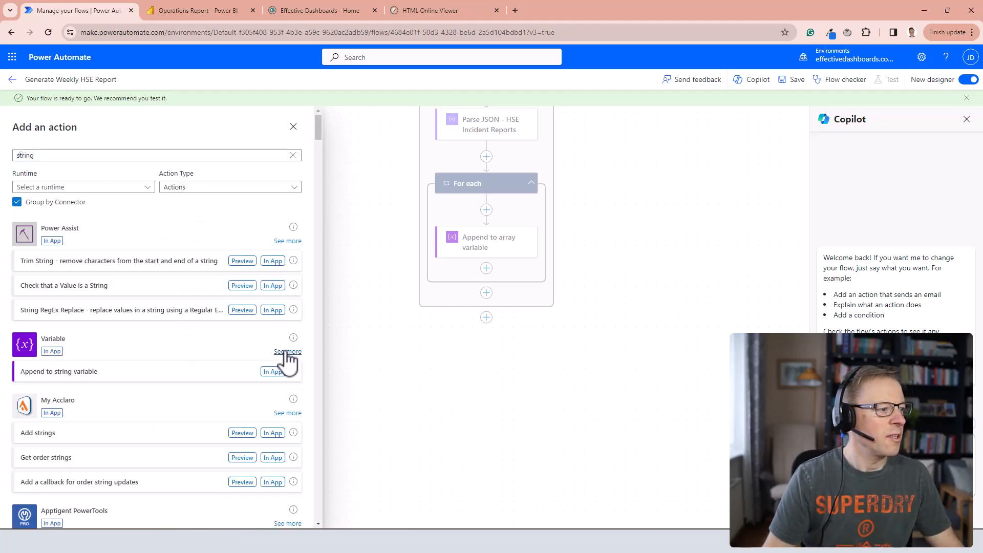
# Add an Initialize variable action after the loop, titled "Variable - HSE Weekly Report HTML", with variable name HSE Weekly Report HTML and type String.
pyautogui.click(285, 354)
pyautogui.click(56, 323)
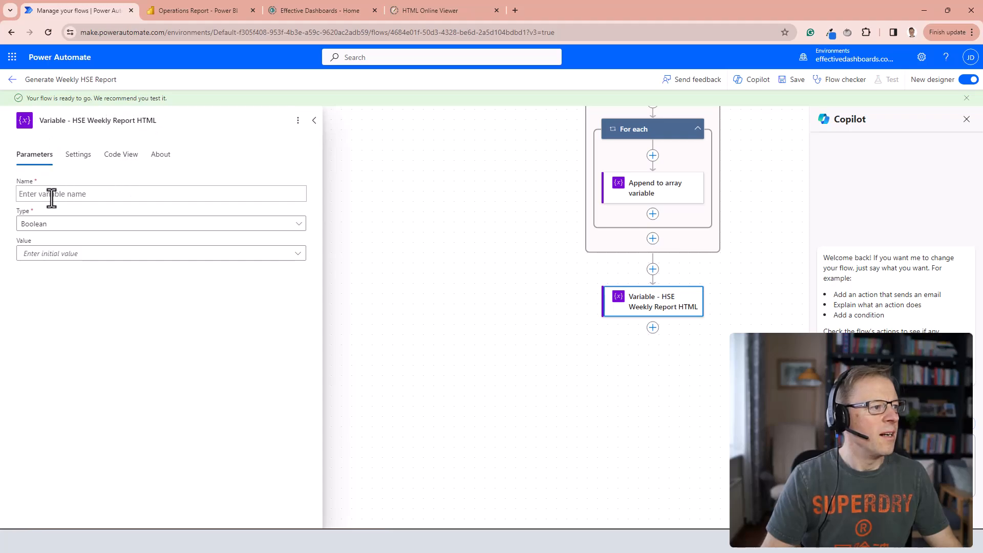
pyautogui.moveTo(71, 120); pyautogui.dragTo(190, 121)
pyautogui.hotkey('ctrl', 'c')
pyautogui.click(94, 192)
pyautogui.hotkey('ctrl', 'v')
pyautogui.click(60, 226)
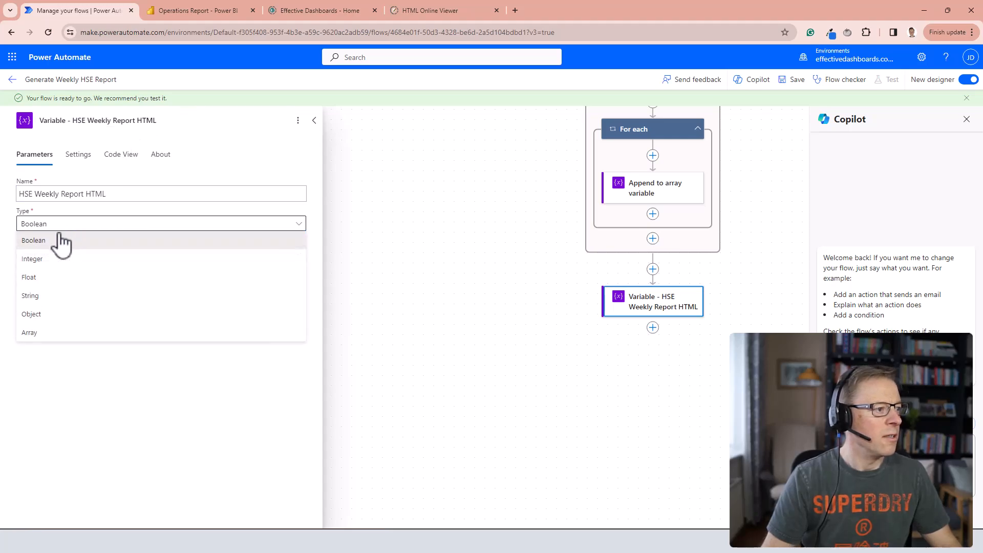
pyautogui.click(31, 296)
# Paste the HTML document header, table styling and HSE Weekly Report heading as the variable's initial value.
pyautogui.click(28, 254)
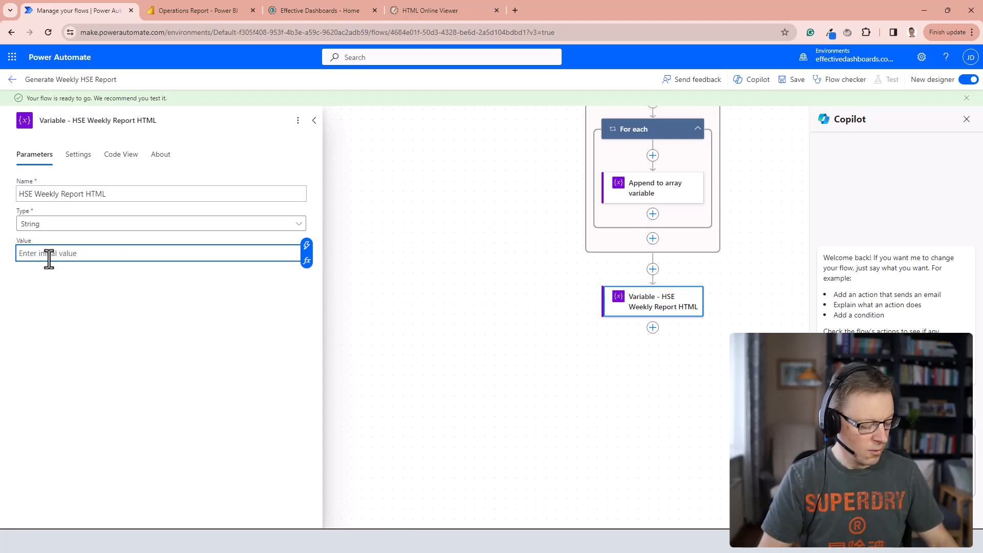
pyautogui.hotkey('ctrl', 'v')
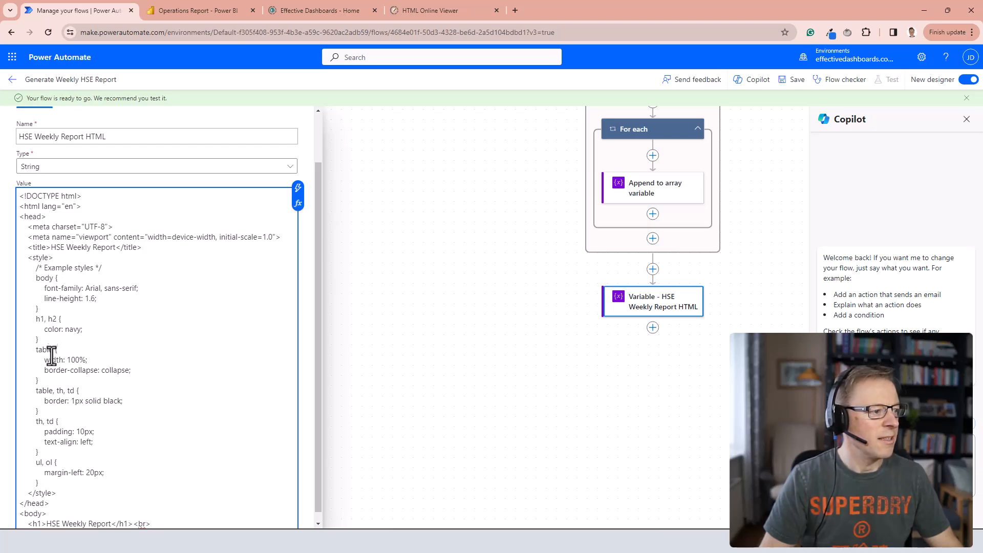
pyautogui.scroll(-1, 59, 397)
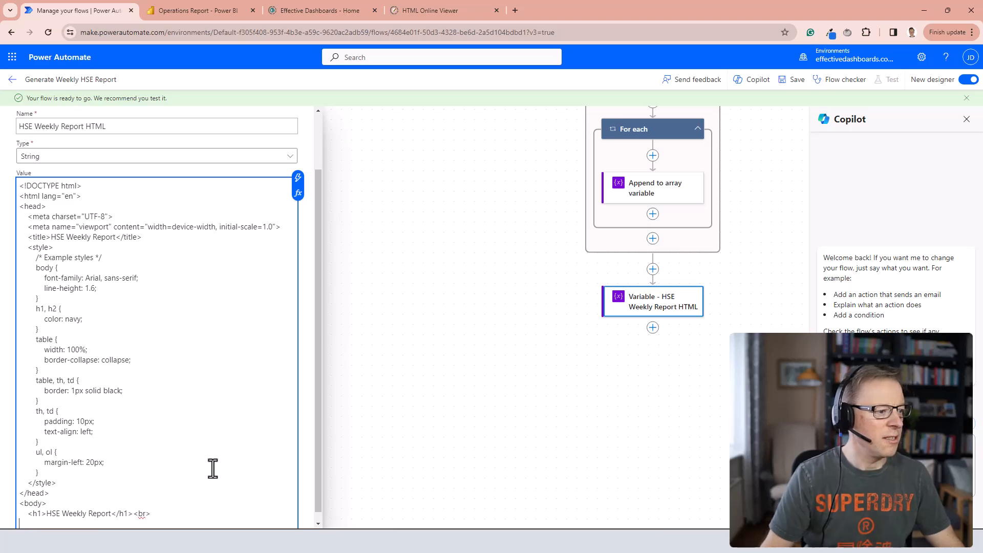
# Add the HTML KPI Table variable followed by two <br> tags below the heading in the initial value, and save the flow.
pyautogui.scroll(-1, 210, 467)
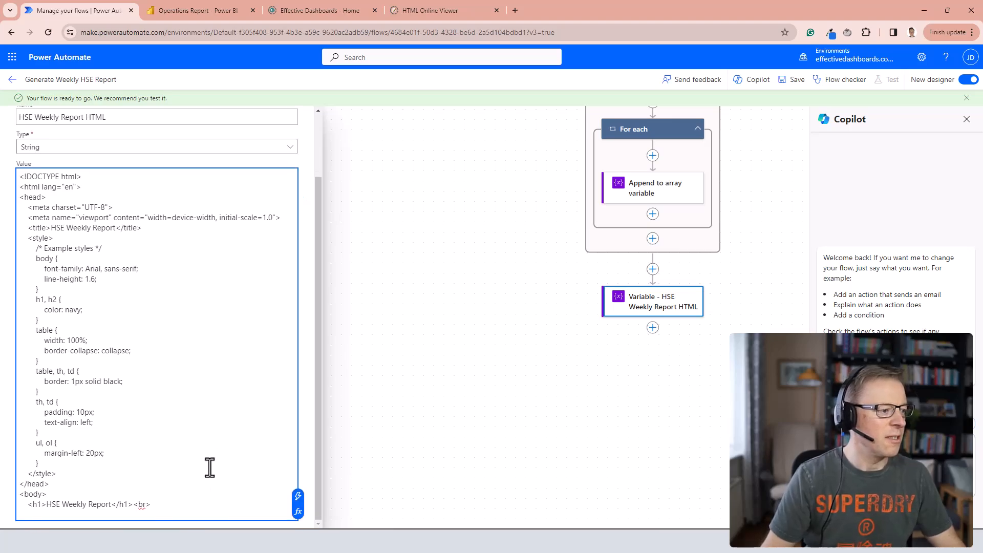
pyautogui.click(297, 499)
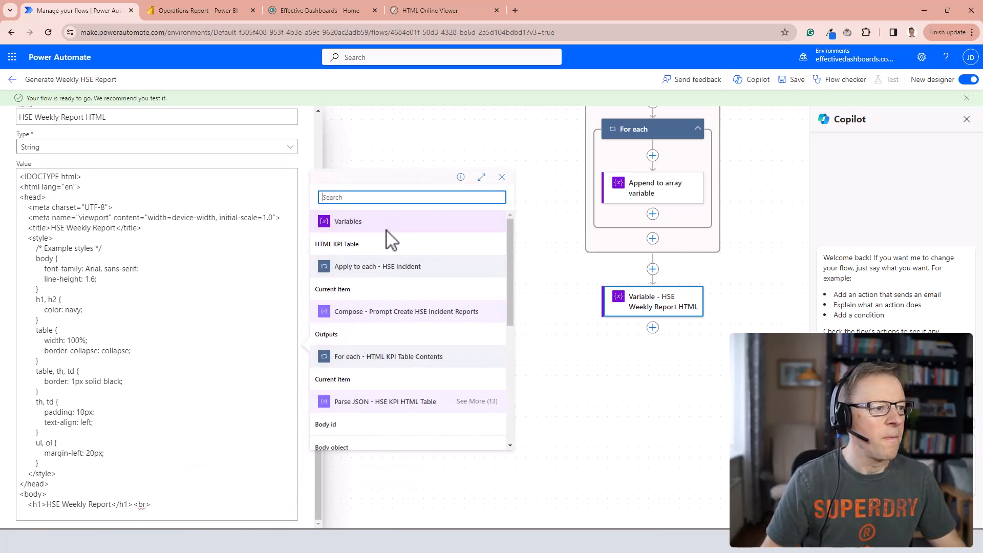
pyautogui.click(331, 247)
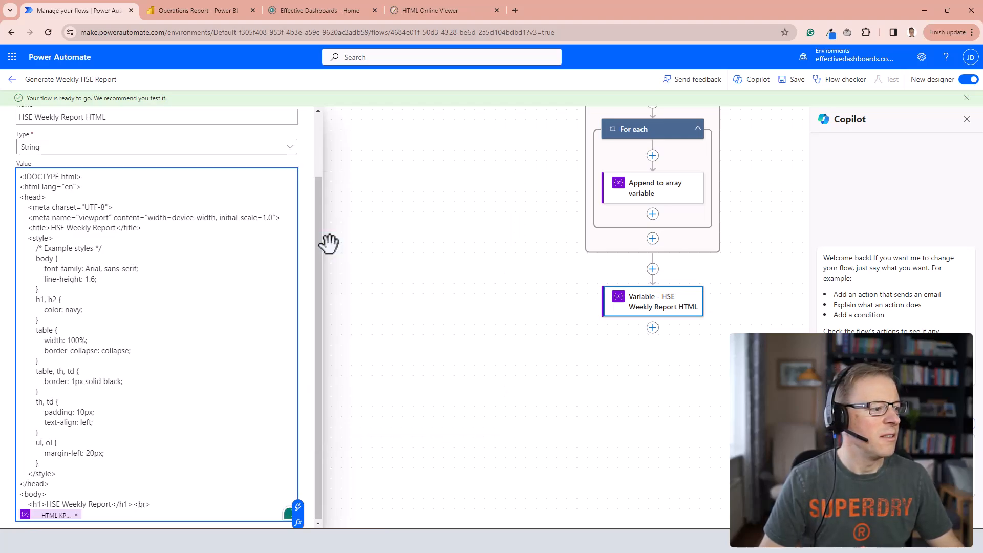
pyautogui.write('<br> <br>')
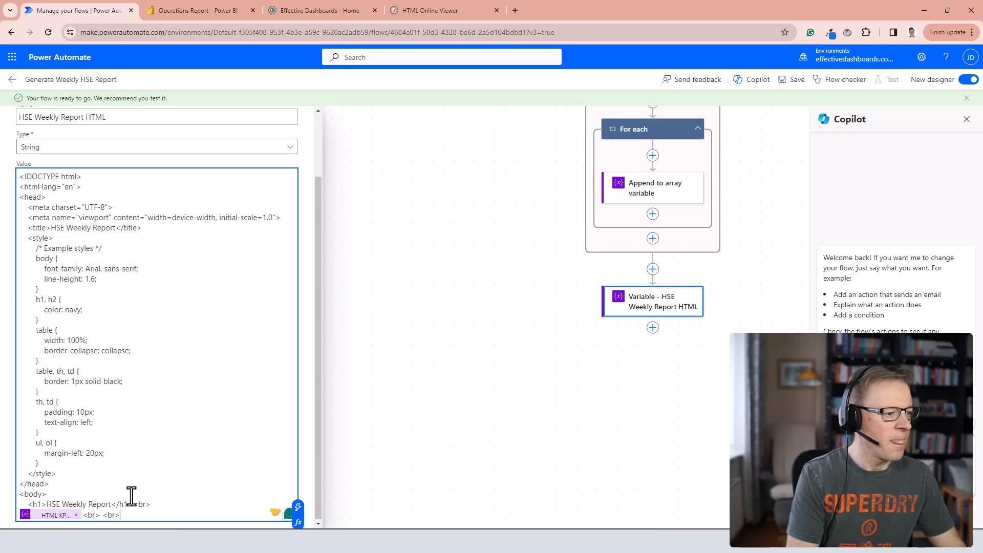
pyautogui.click(795, 83)
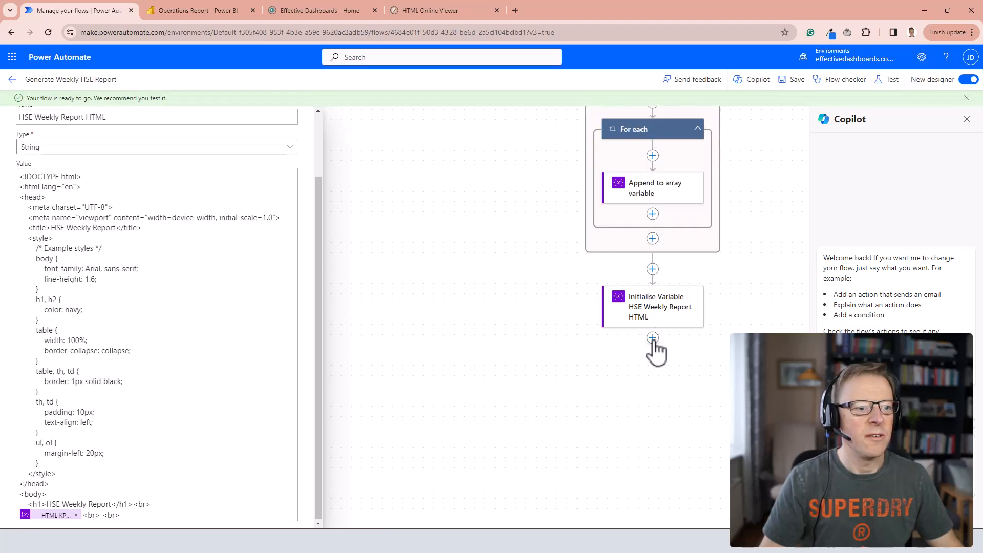
# Add an Apply to each loop after the variable, named "Apply to each - HSE Incident Report", iterating over the HSE Reports variable.
pyautogui.click(653, 338)
pyautogui.write('apply to each')
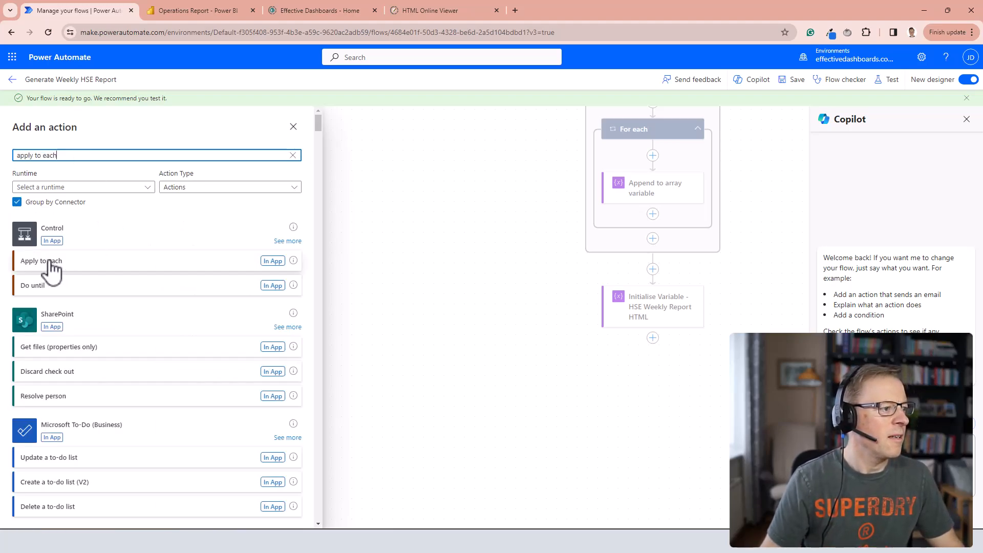
pyautogui.click(51, 264)
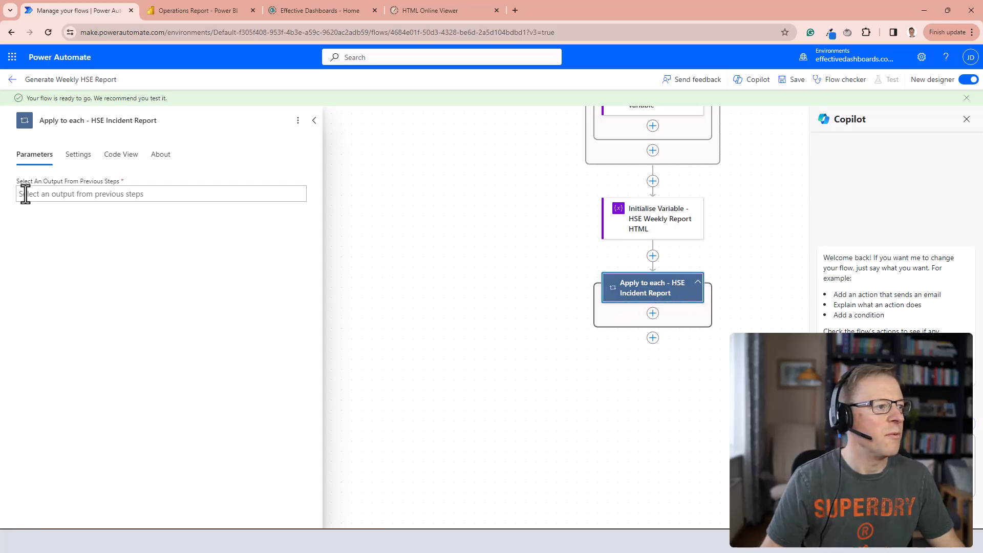
pyautogui.click(41, 196)
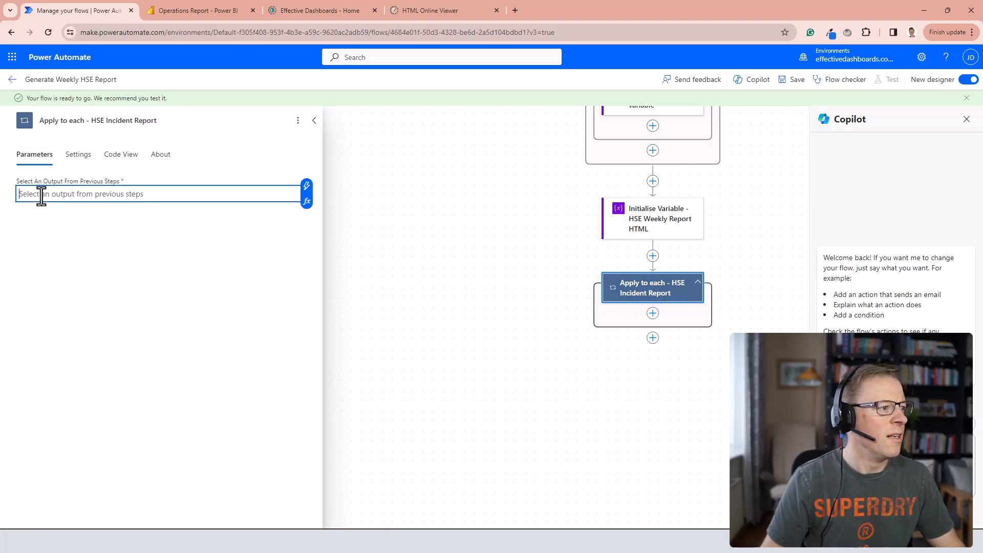
pyautogui.click(307, 187)
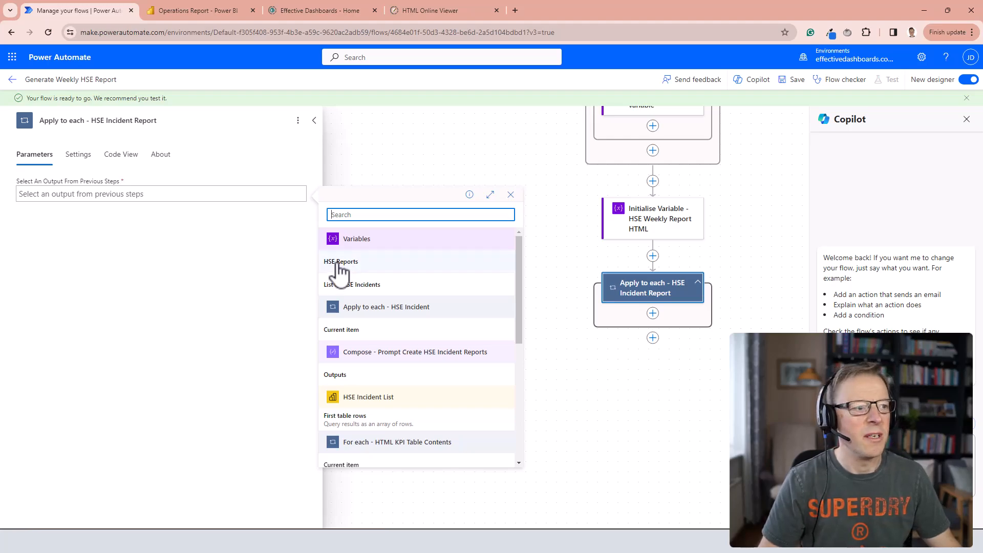
pyautogui.click(338, 264)
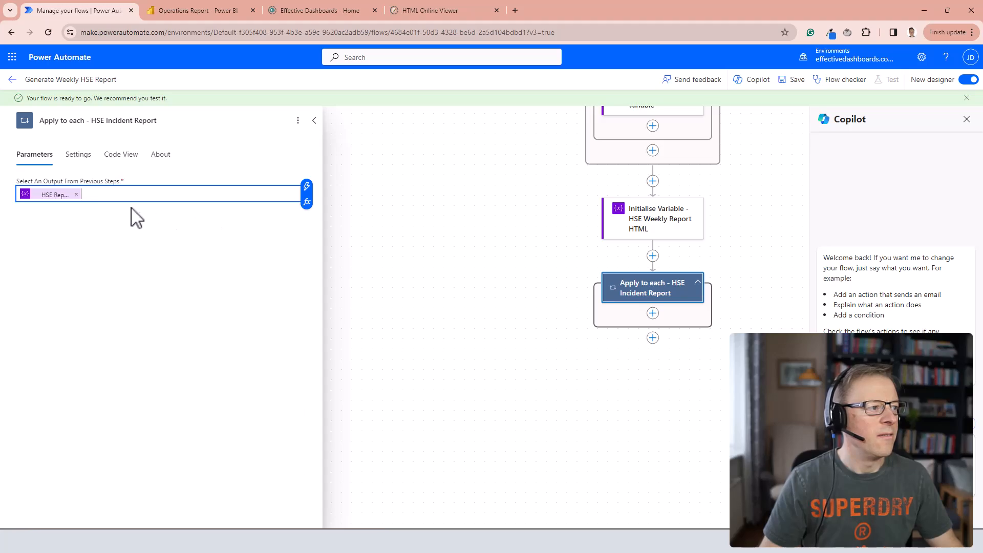
# Add an Append to string variable action inside the new loop and rename it "Append to string variable - HSE Report HTML".
pyautogui.click(653, 314)
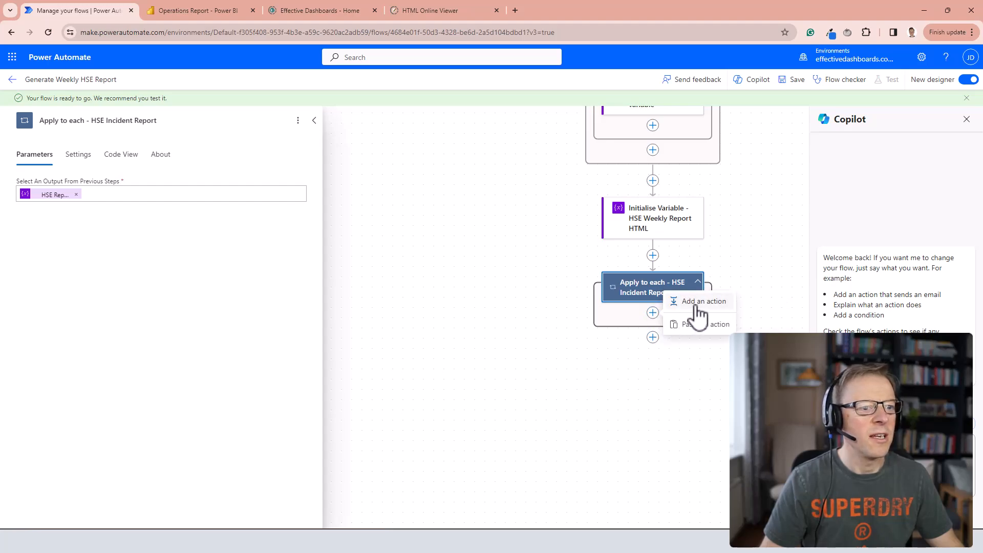
pyautogui.click(698, 306)
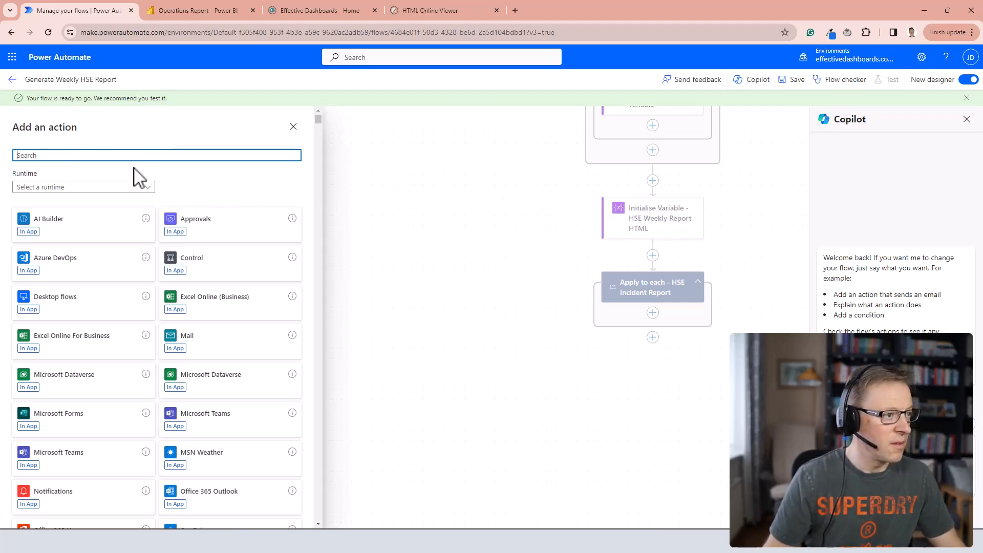
pyautogui.write('string')
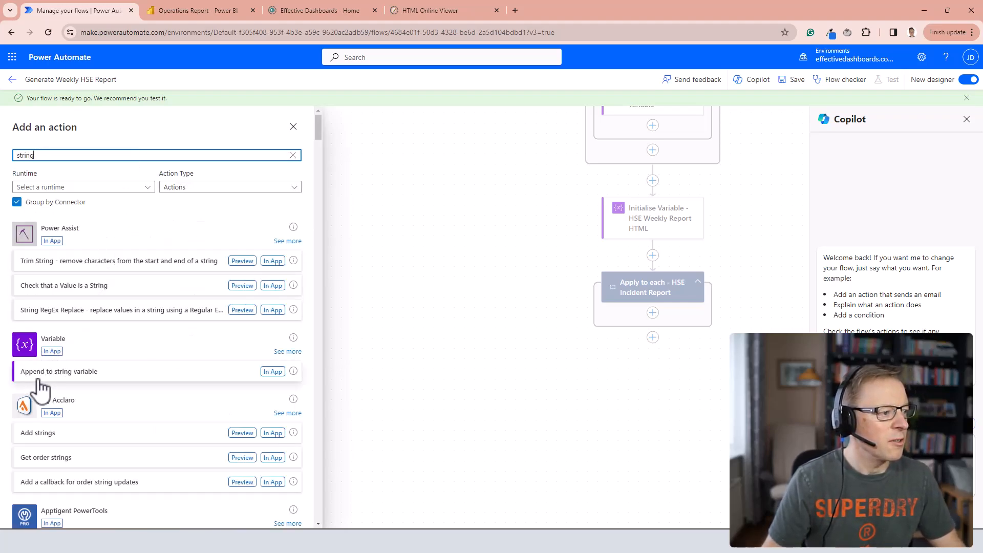
pyautogui.click(76, 378)
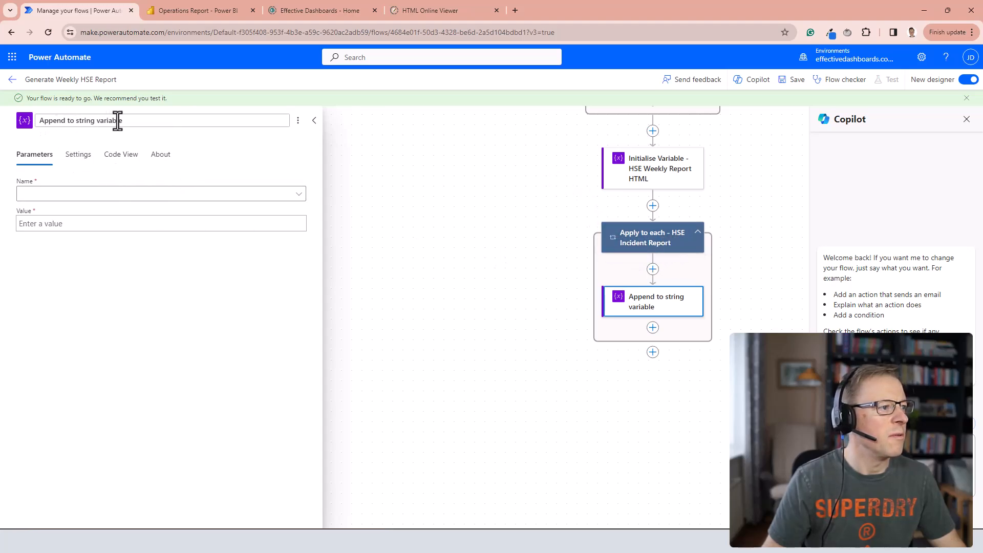
pyautogui.click(136, 124)
pyautogui.write('- HSE')
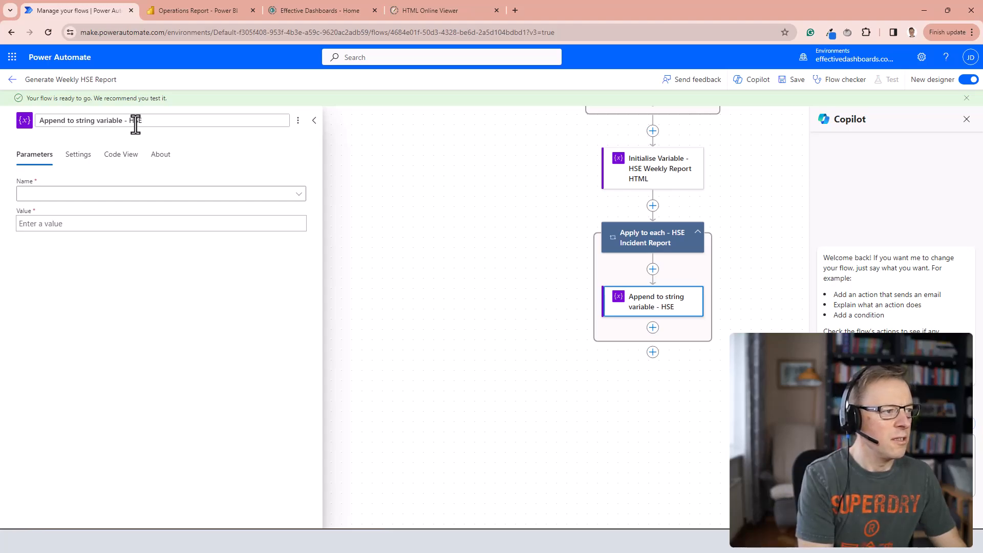
pyautogui.write(' Report HTML')
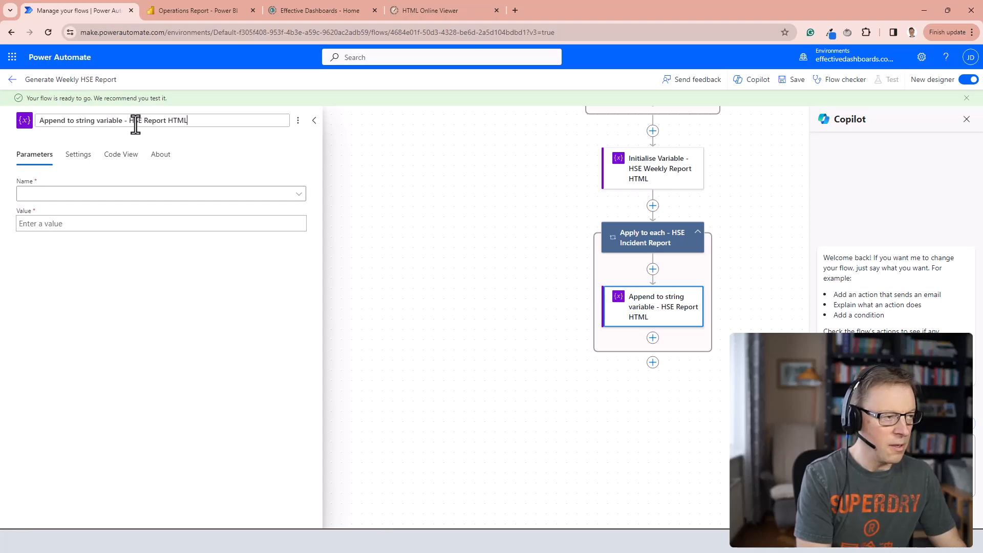
# Append the HSE Incident Report loop's Current item plus <br> to the HSE Weekly Report HTML variable, and save the flow.
pyautogui.click(302, 194)
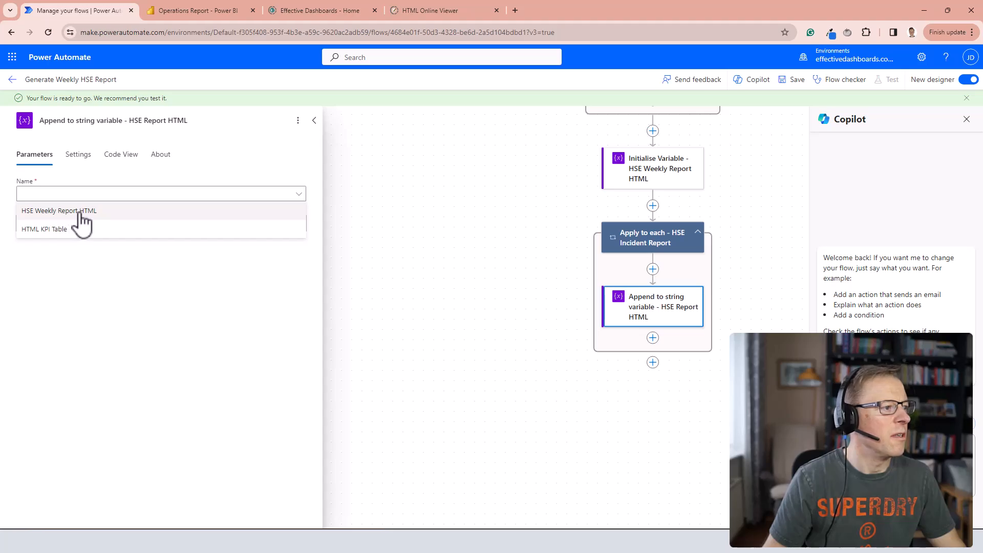
pyautogui.click(88, 211)
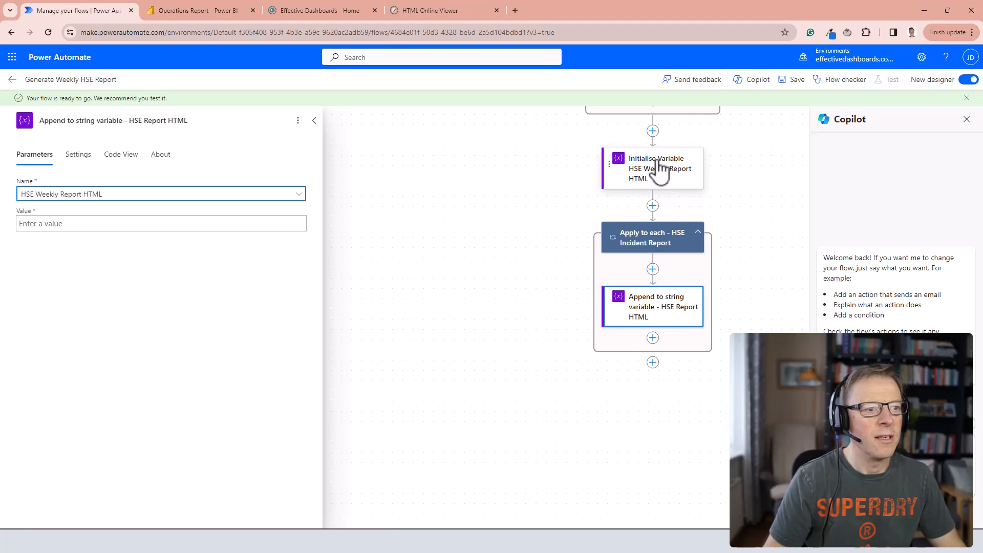
pyautogui.click(59, 224)
pyautogui.click(306, 216)
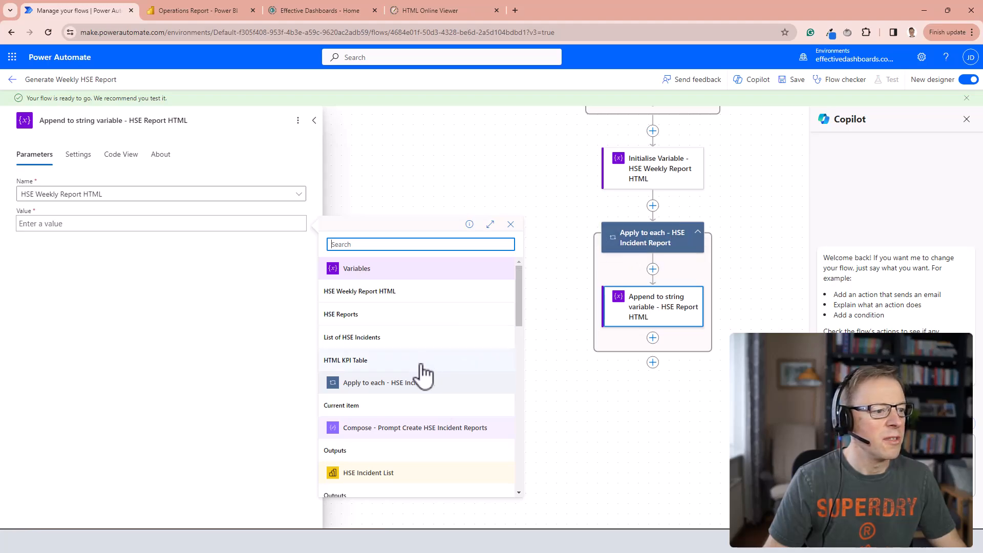
pyautogui.scroll(-12, 423, 375)
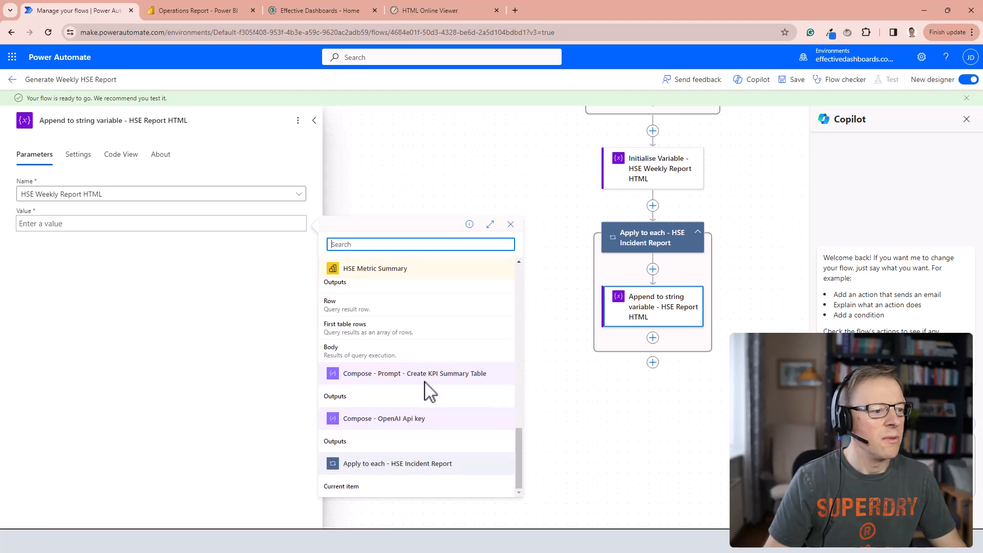
pyautogui.click(361, 489)
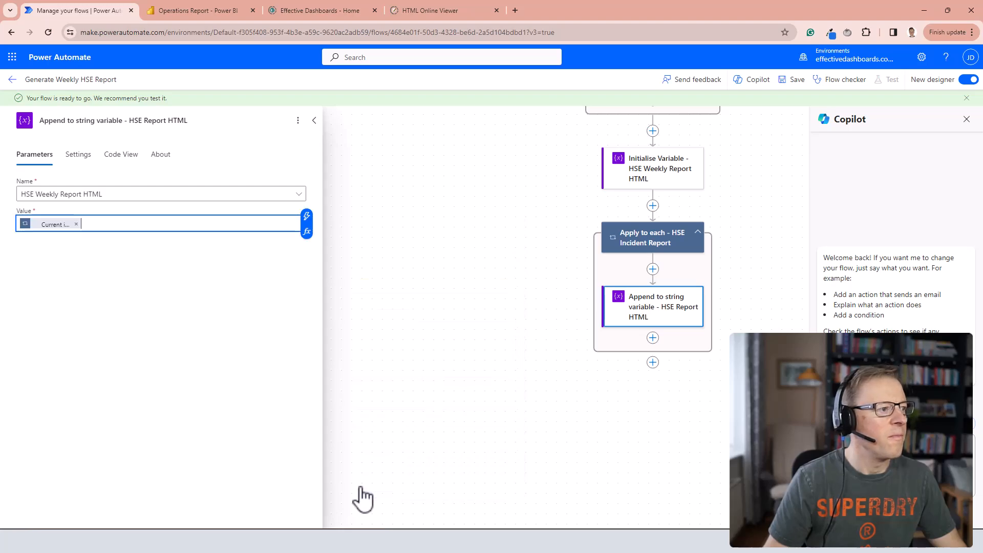
pyautogui.write('<')
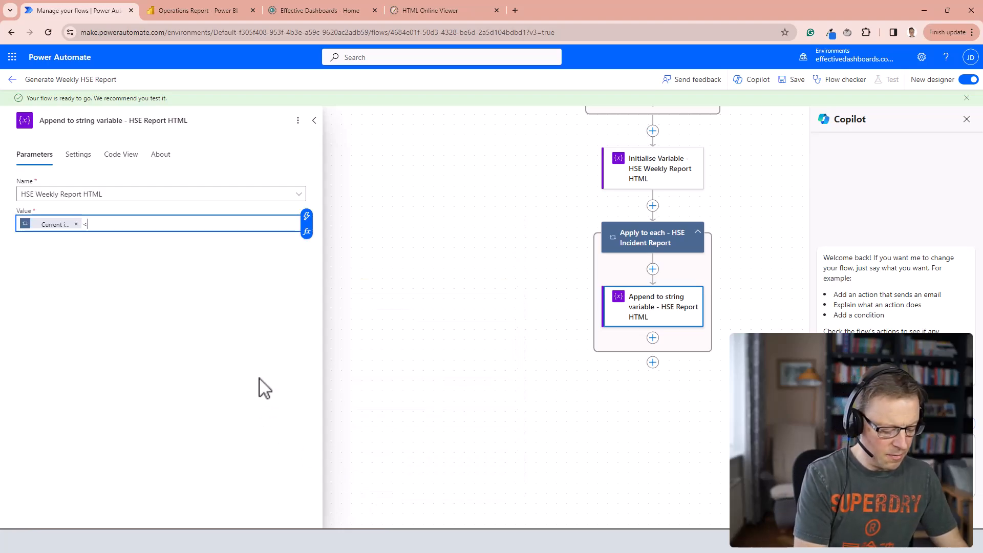
pyautogui.write('br>')
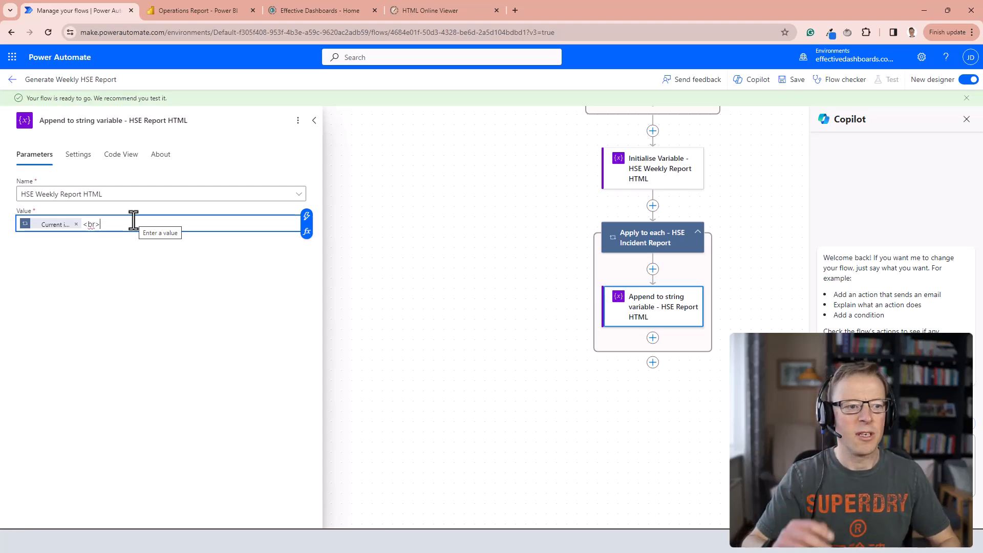
pyautogui.click(795, 82)
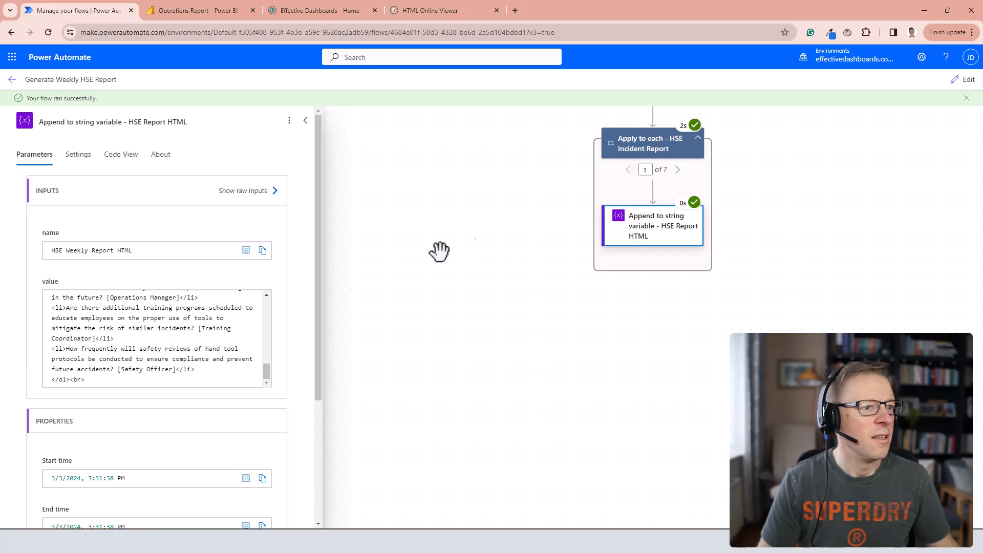
# Review the HTML values appended to HSE Weekly Report HTML in the flow run, from the first to the fourth loop iteration.
pyautogui.click(678, 170)
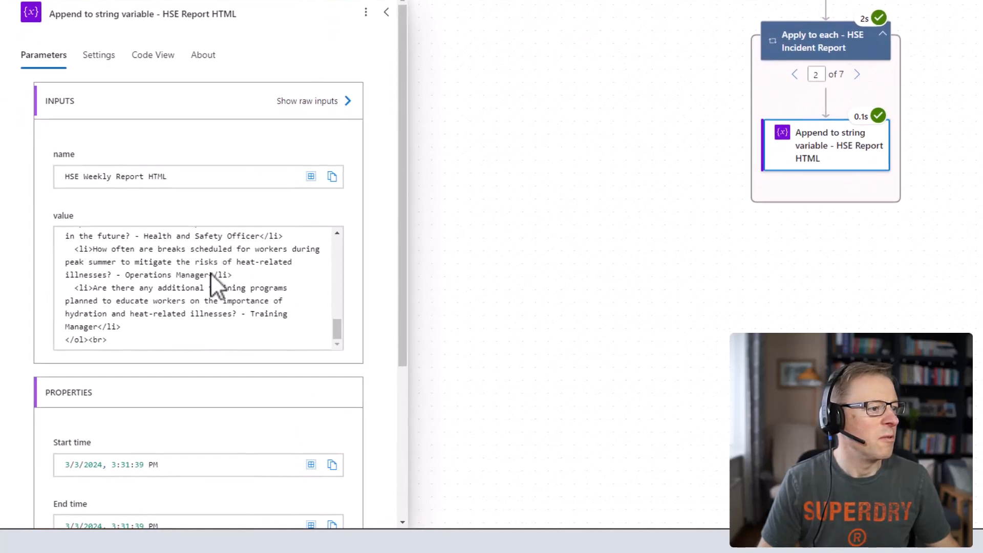
pyautogui.scroll(10, 211, 272)
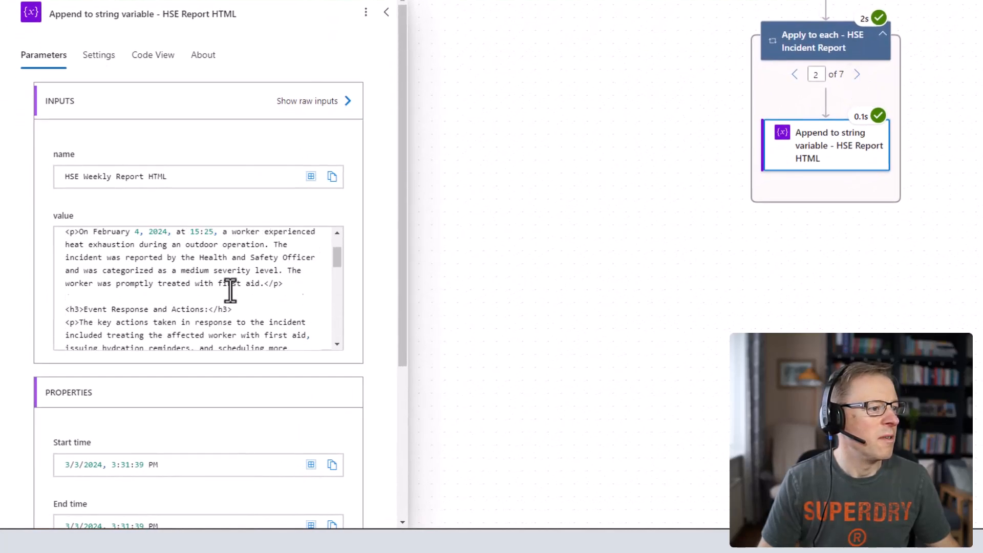
pyautogui.click(858, 82)
pyautogui.click(858, 76)
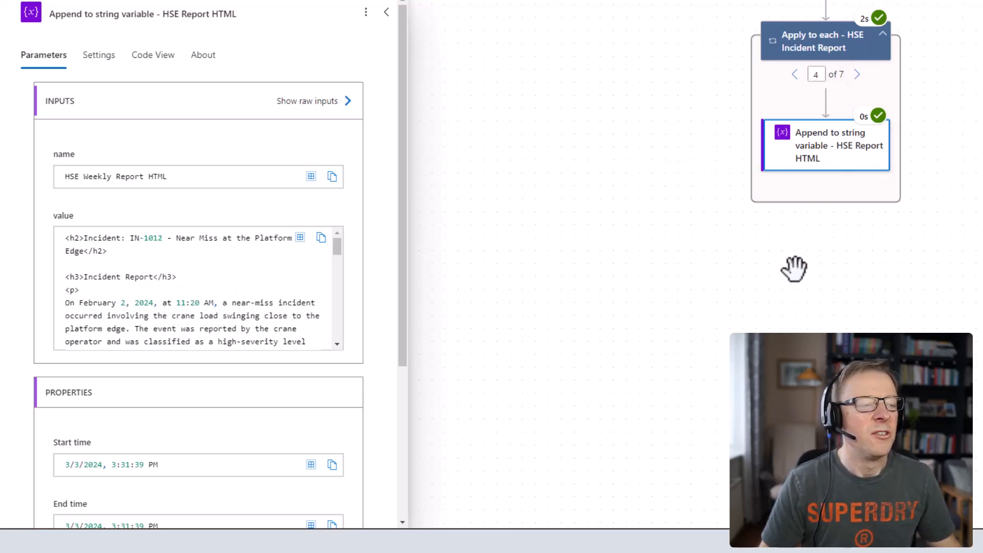
pyautogui.click(563, 546)
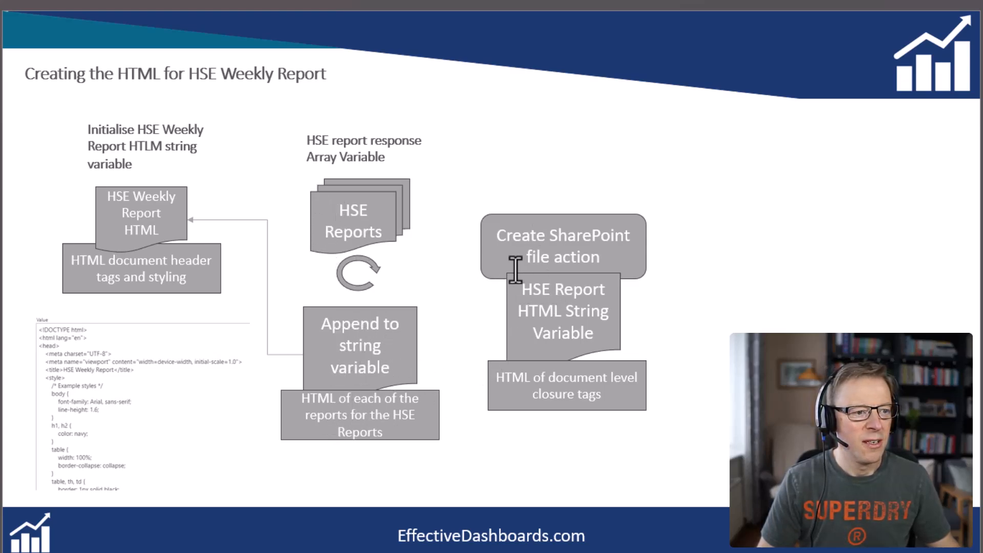
pyautogui.click(524, 289)
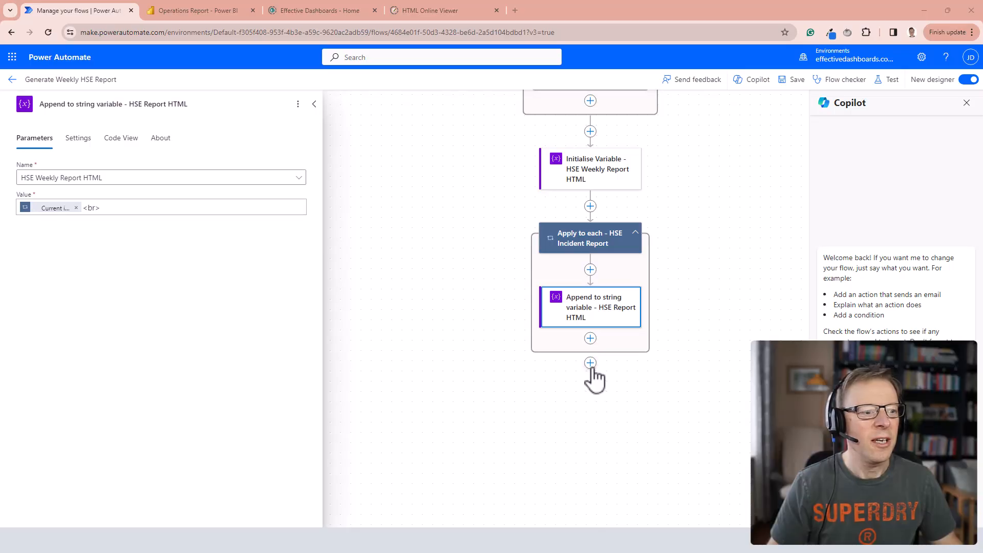
# Add a SharePoint Create file action after the "Apply to each - HSE Incident Report" loop.
pyautogui.click(590, 363)
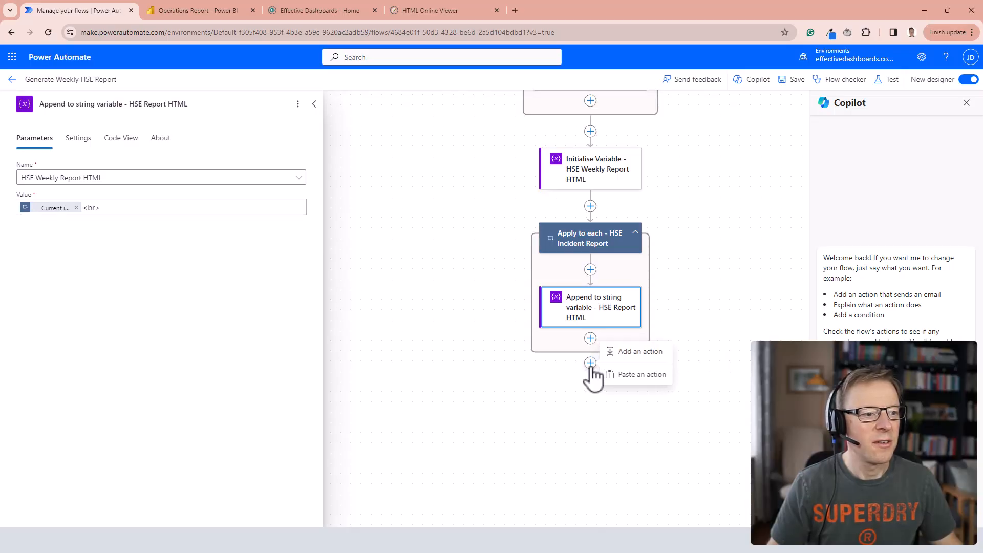
pyautogui.click(638, 356)
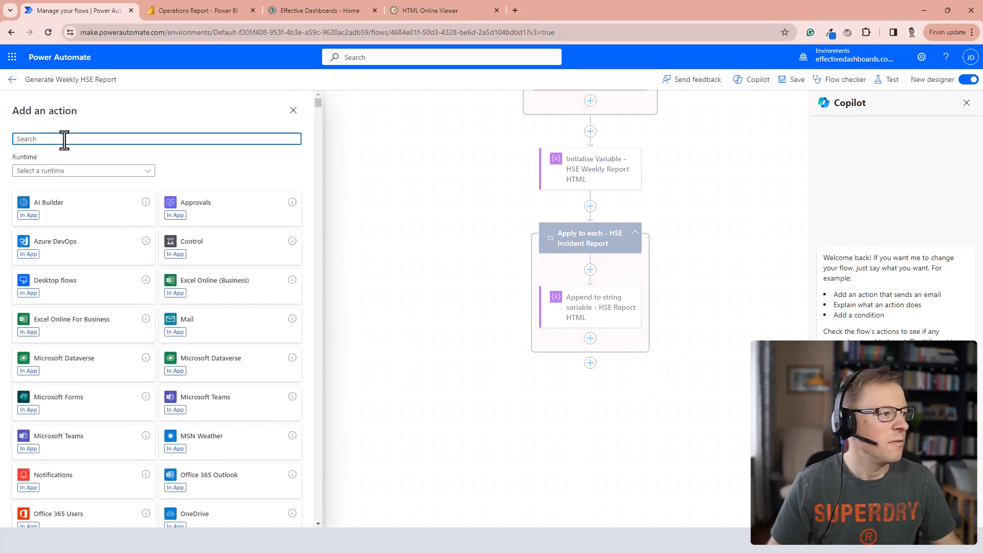
pyautogui.write('cr')
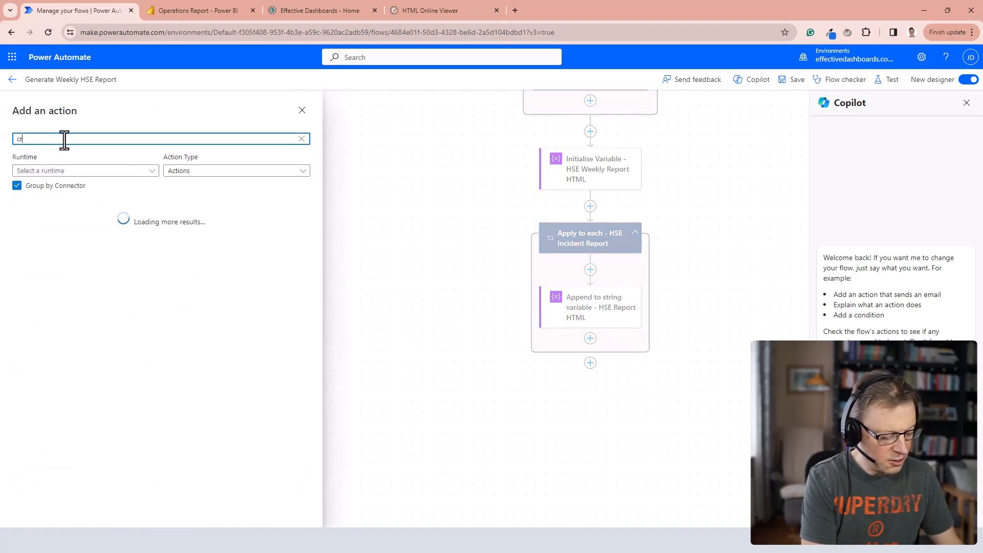
pyautogui.write('eate')
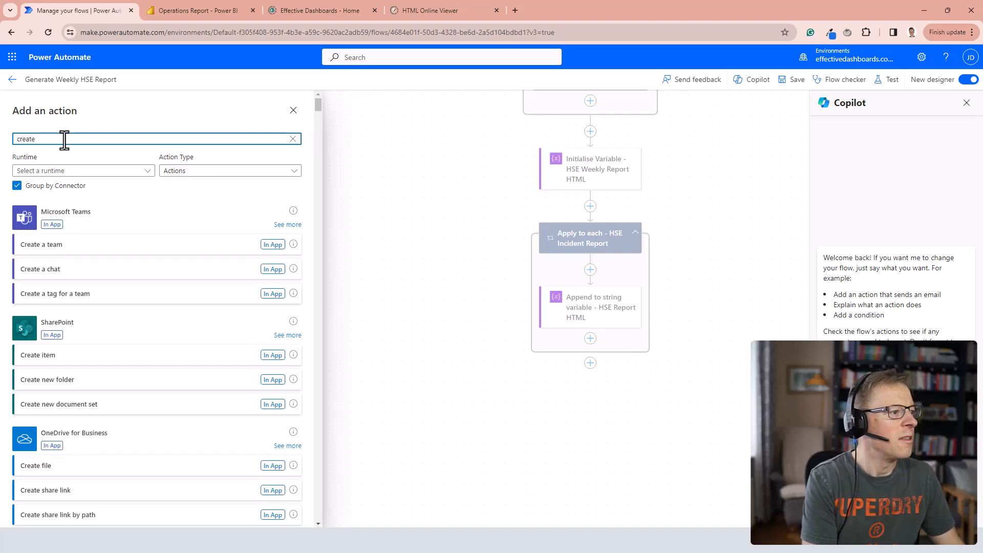
pyautogui.write(' file')
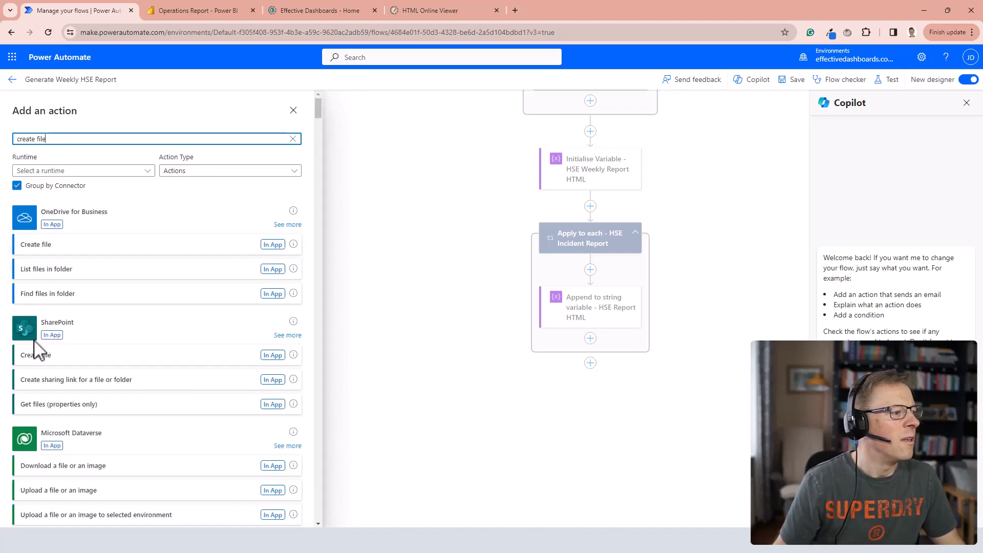
pyautogui.click(45, 357)
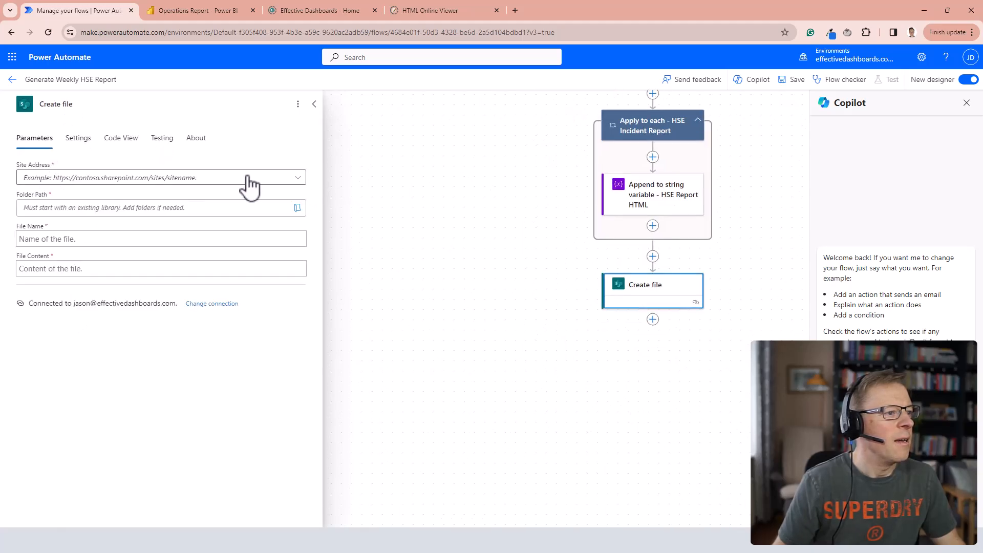
# Set the Create file action's site address to Effective Dashboards and its folder path to /Shared Documents/Reports.
pyautogui.click(298, 179)
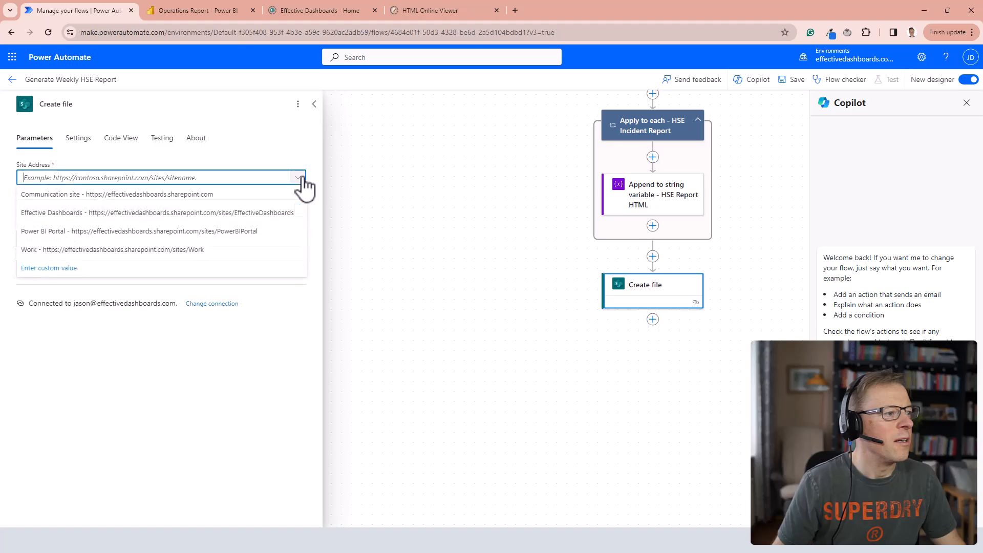
pyautogui.click(116, 214)
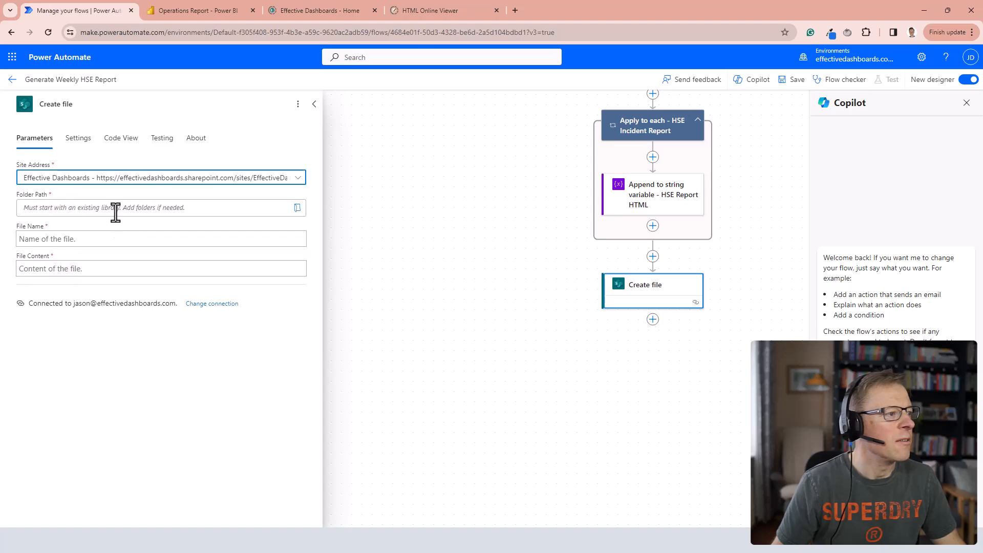
pyautogui.click(46, 209)
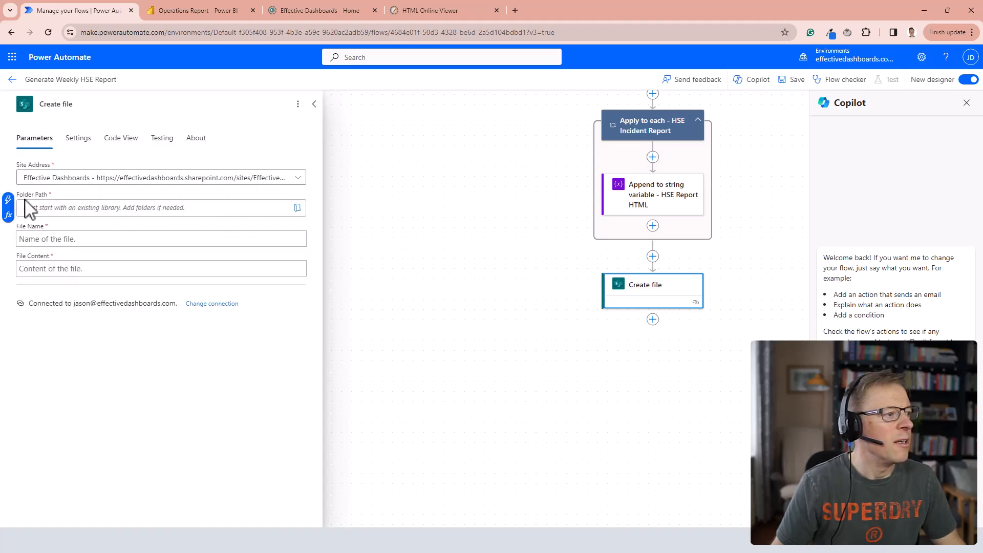
pyautogui.click(298, 209)
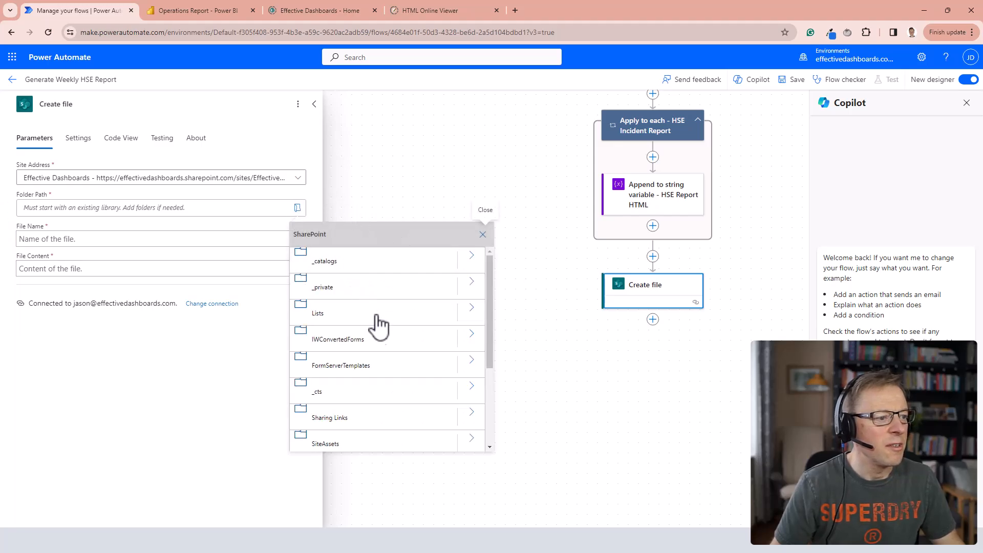
pyautogui.click(273, 186)
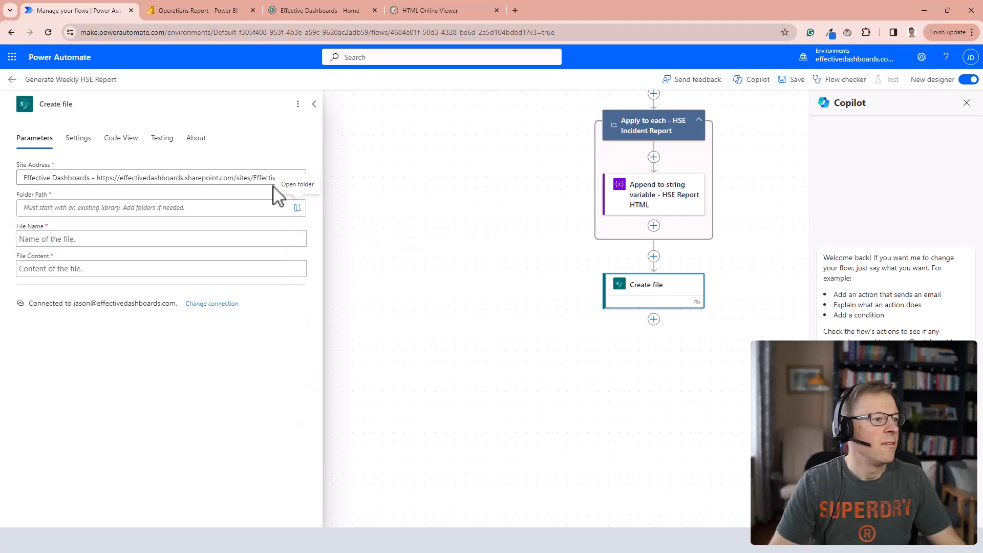
pyautogui.click(297, 210)
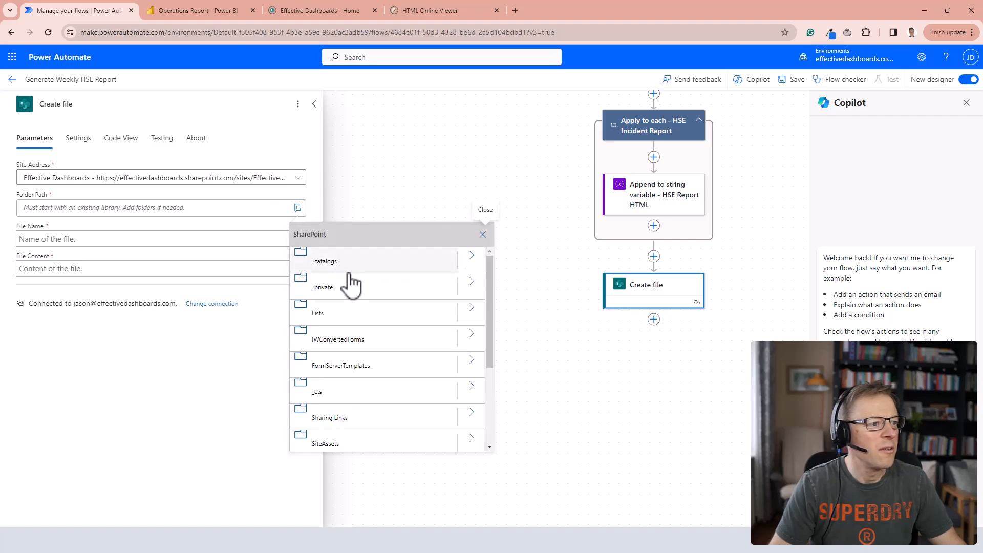
pyautogui.scroll(-2, 366, 345)
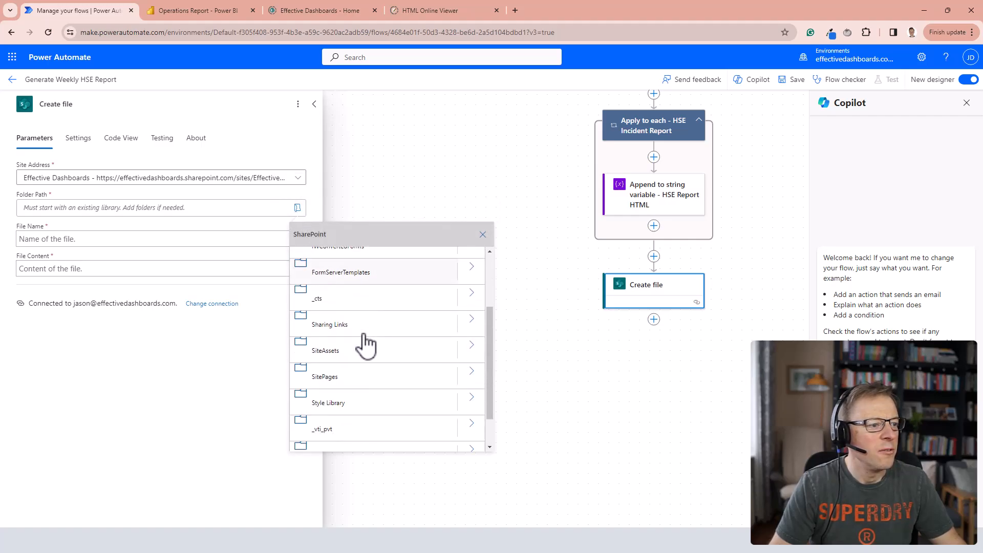
pyautogui.scroll(-1, 382, 409)
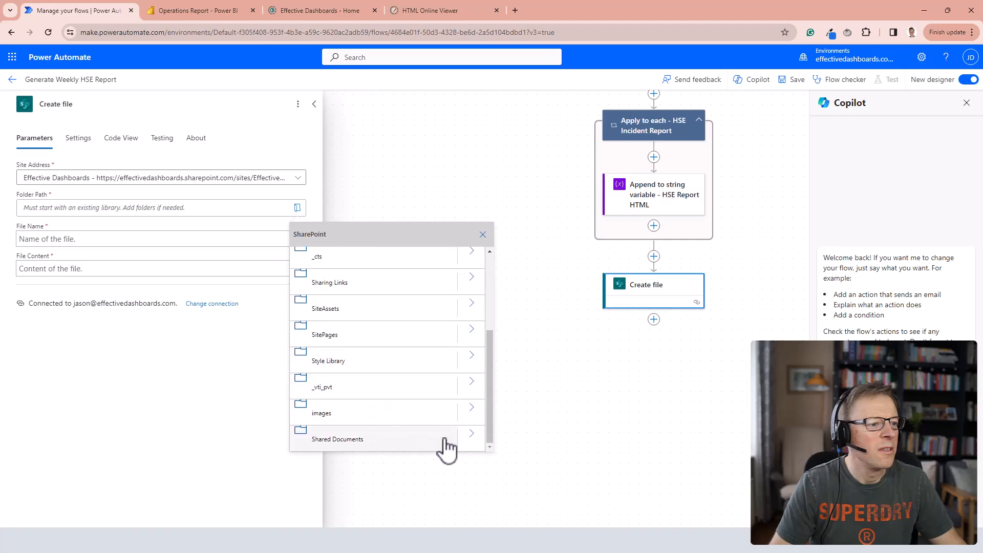
pyautogui.click(471, 435)
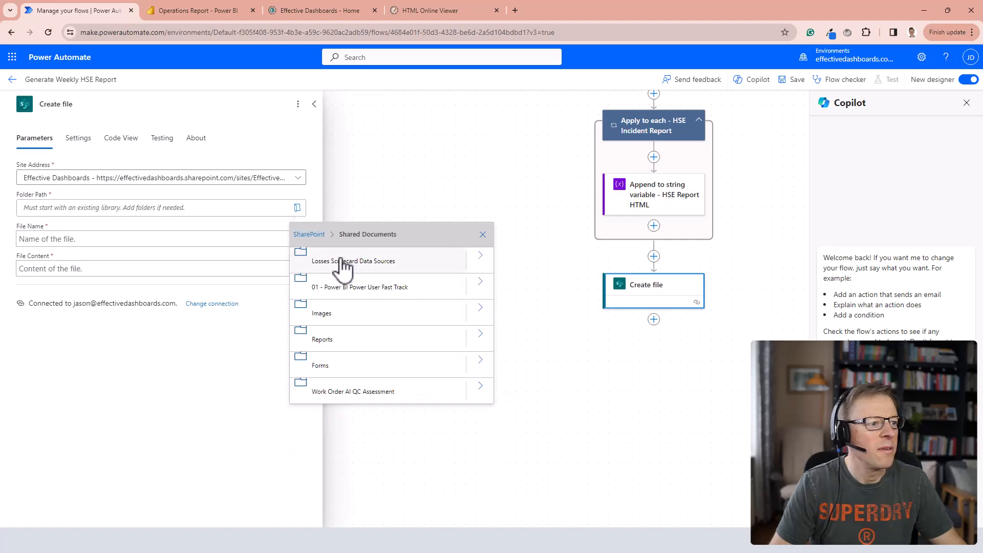
pyautogui.click(322, 344)
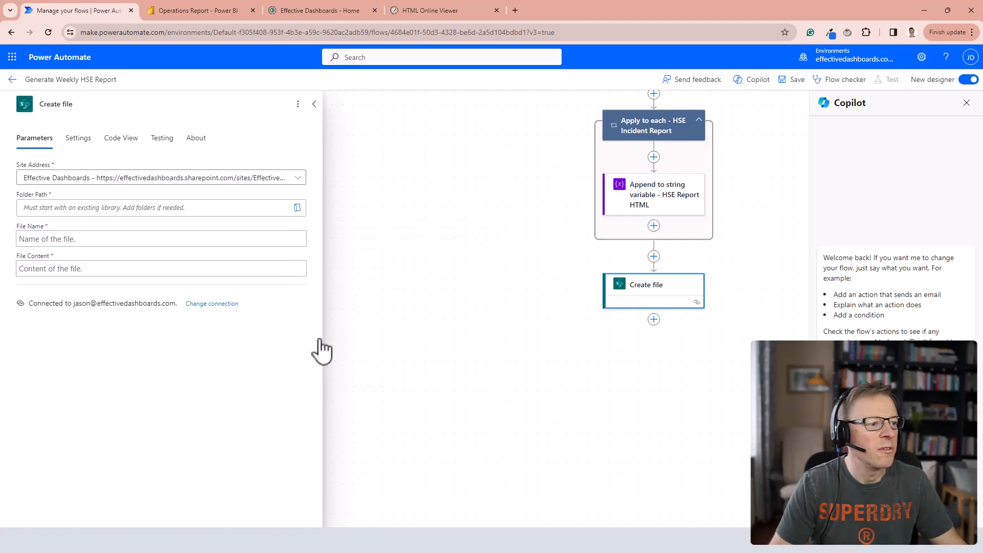
# Try to name the file "HSE Weekly Report" plus a formatDateTime(utcNow(), 'yyyy/MM/dd HH:mm:ss') expression and .doc, and check the expression.
pyautogui.click(48, 239)
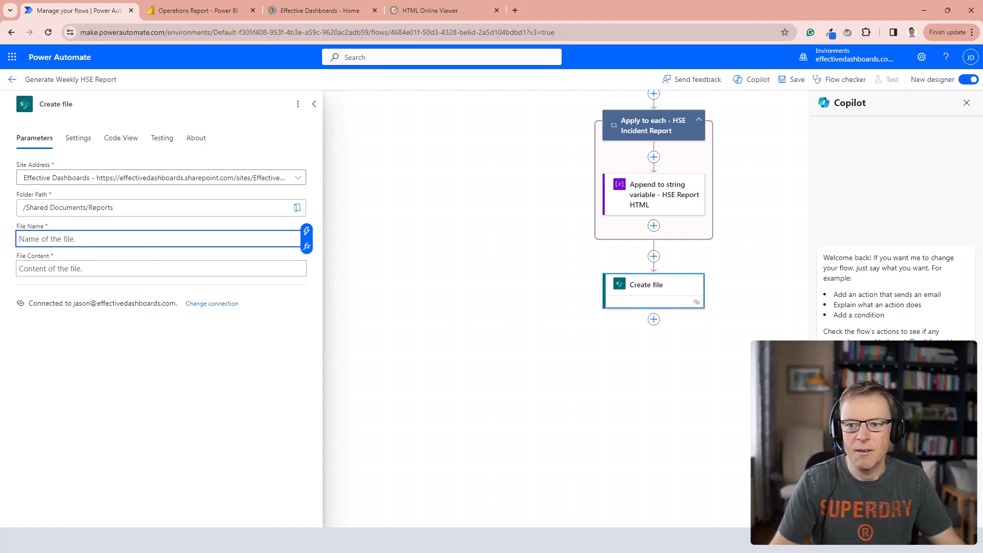
pyautogui.hotkey('ctrl', 'v')
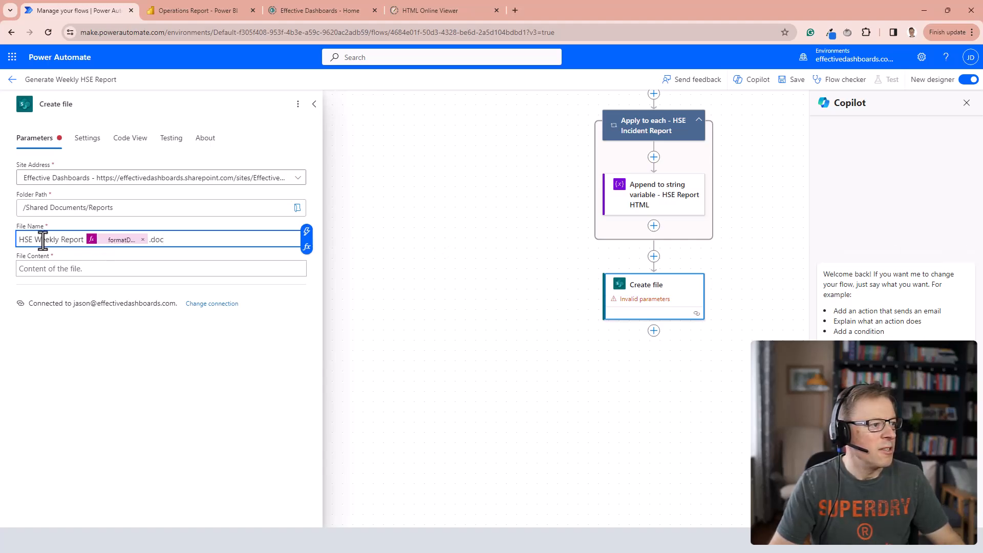
pyautogui.click(118, 241)
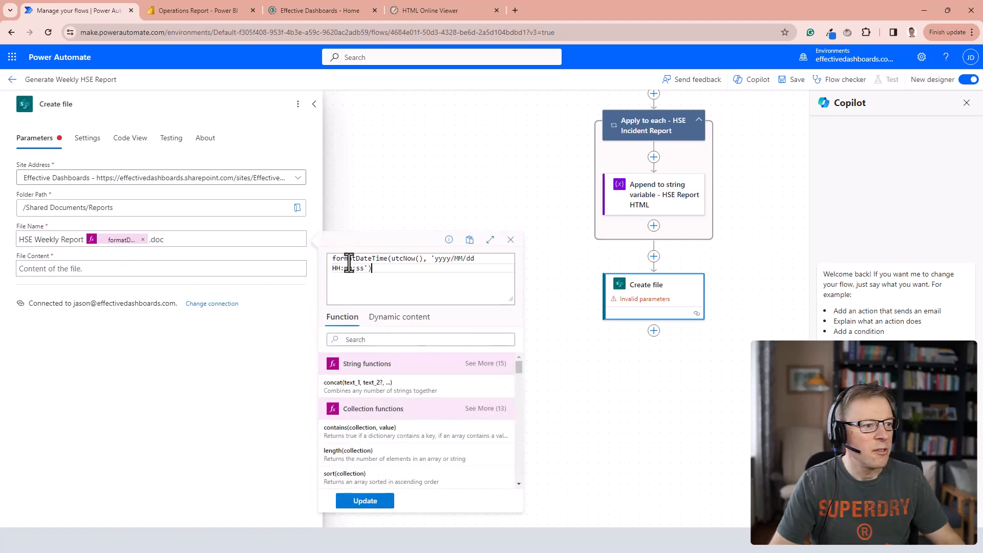
pyautogui.moveTo(391, 259); pyautogui.dragTo(413, 258)
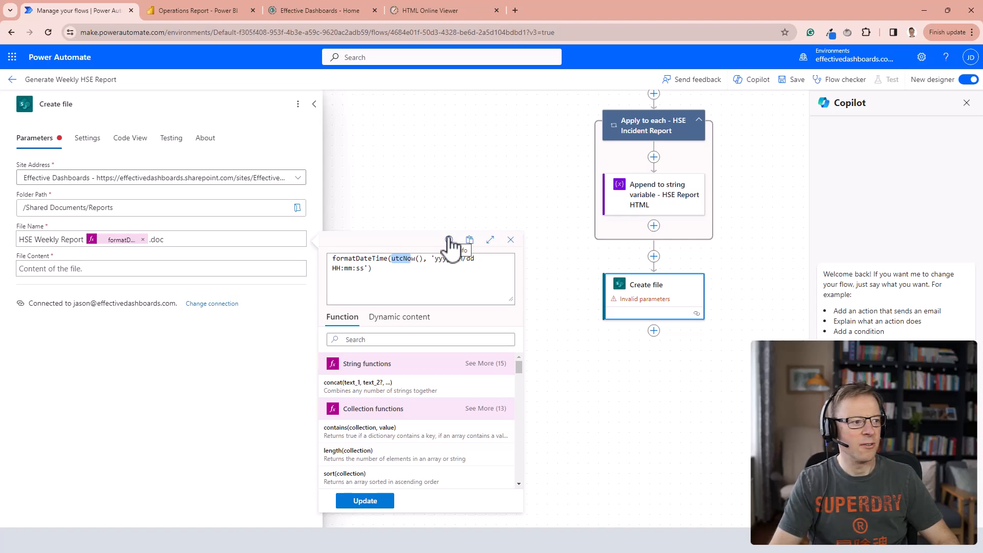
# Set the file content to the HSE Weekly Report HTML variable followed by </body> and </html>, and try to save the flow.
pyautogui.click(46, 272)
pyautogui.click(307, 260)
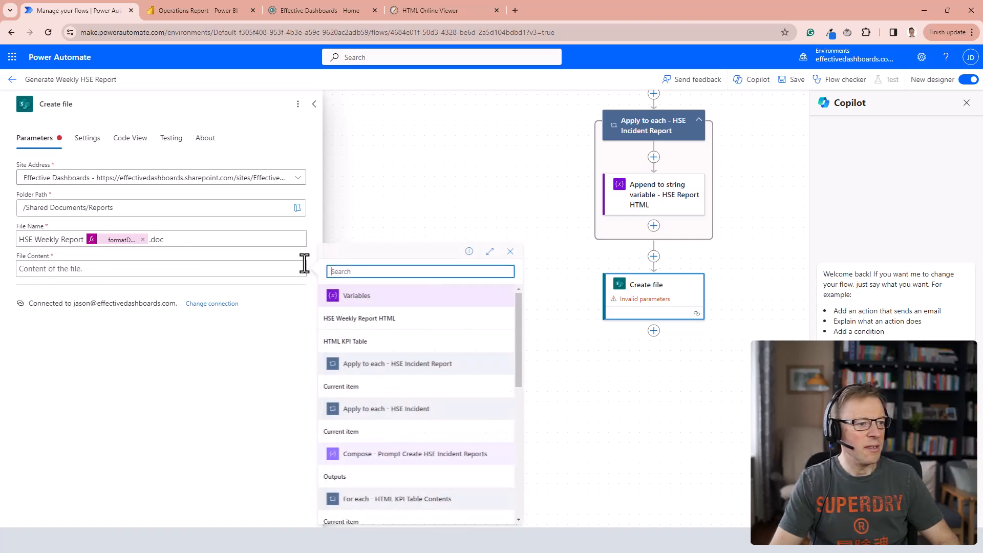
pyautogui.click(373, 319)
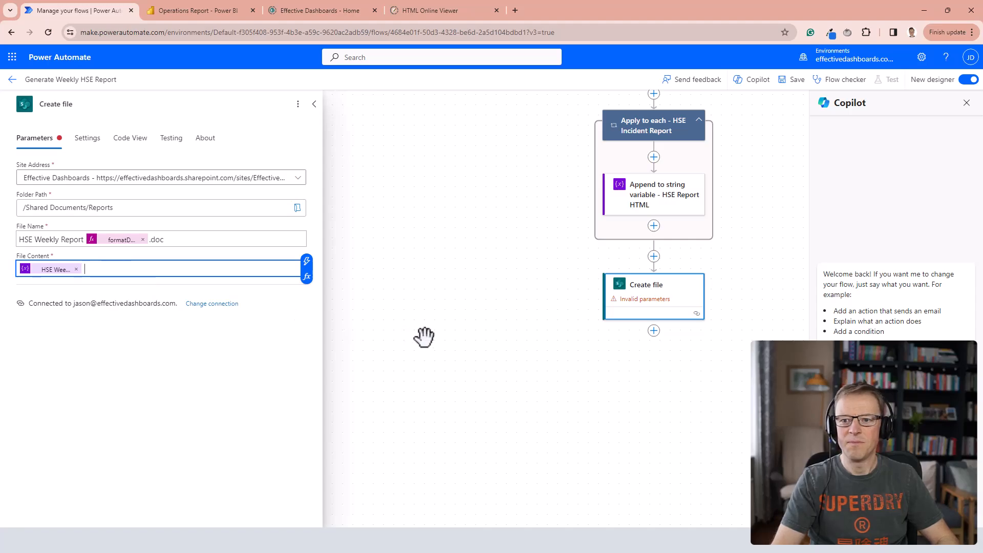
pyautogui.click(102, 278)
pyautogui.click(103, 269)
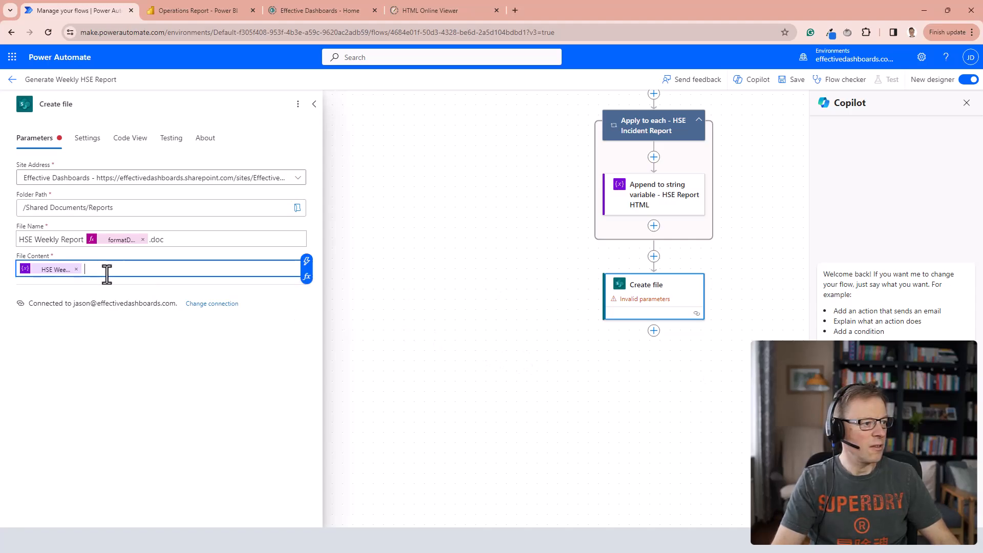
pyautogui.hotkey('ctrl', 'v')
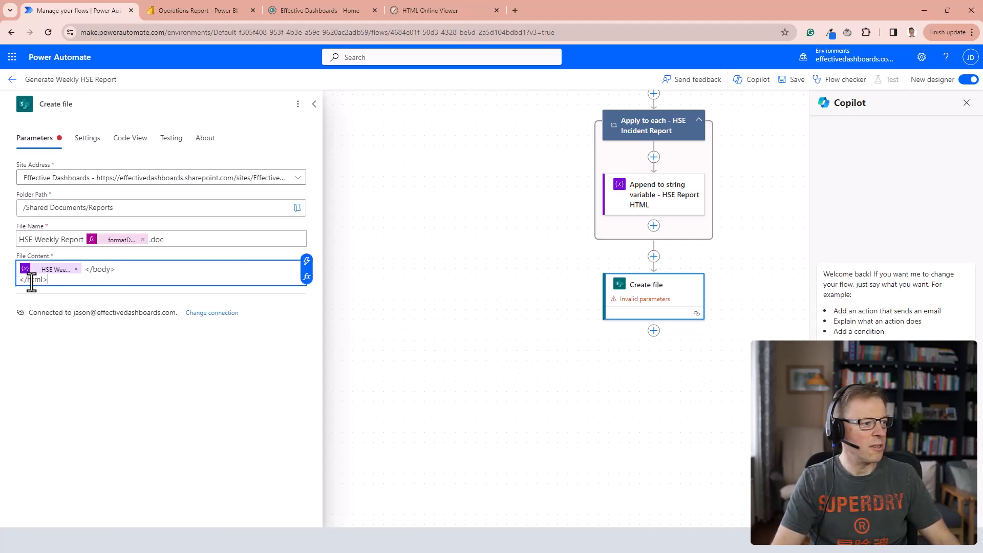
pyautogui.click(793, 82)
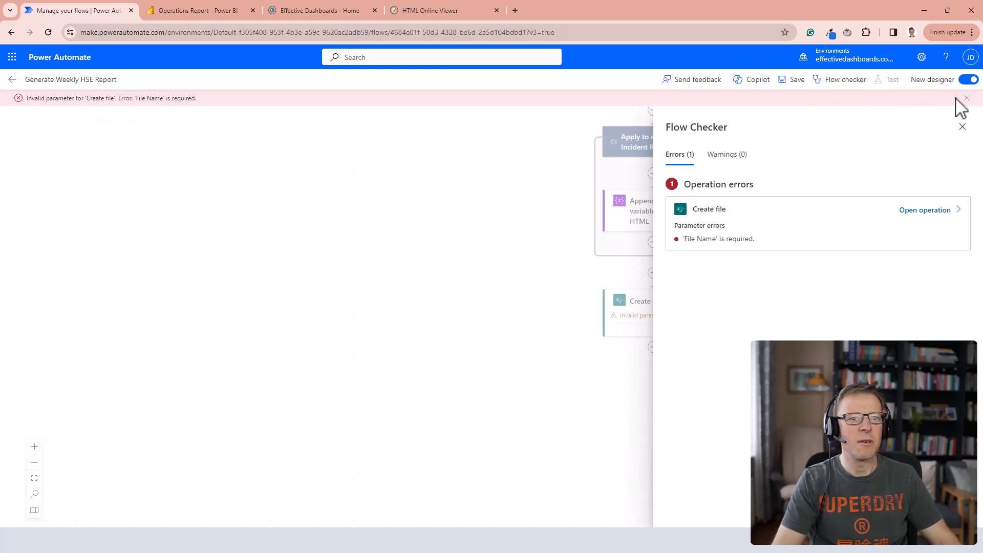
# Re-enter the Create file action's file name as "HSE Weekly Report", the formatDateTime expression and .doc.
pyautogui.click(962, 126)
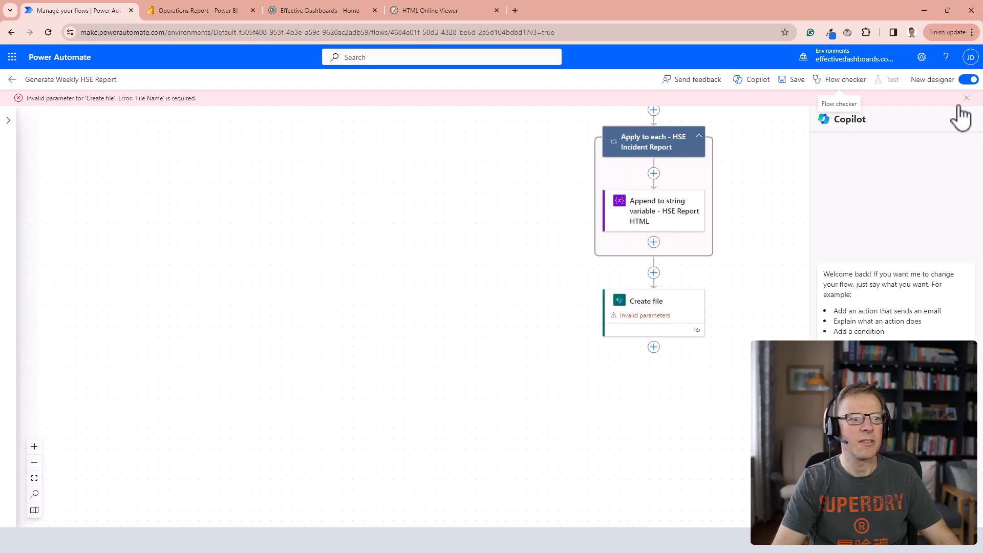
pyautogui.click(640, 313)
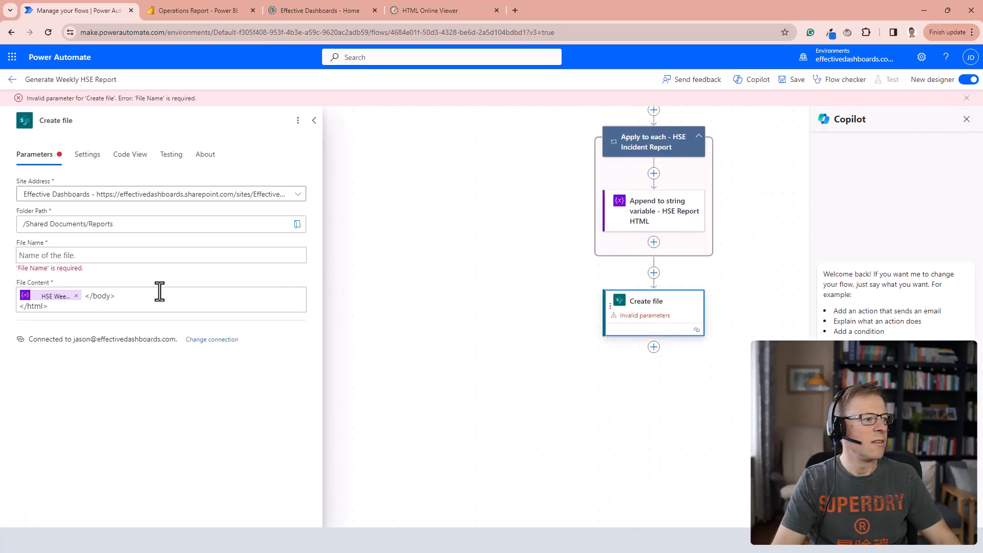
pyautogui.click(75, 256)
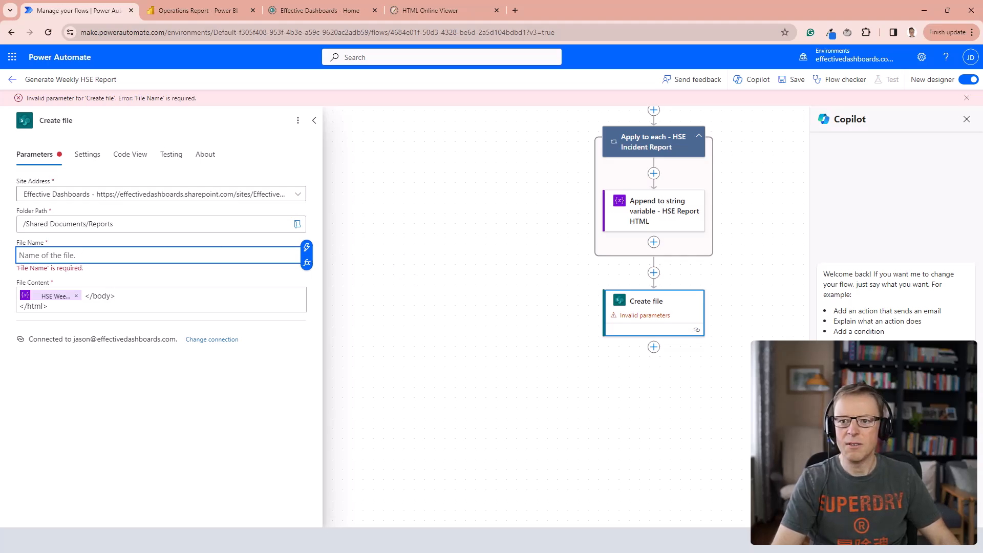
pyautogui.hotkey('alt', 'Tab')
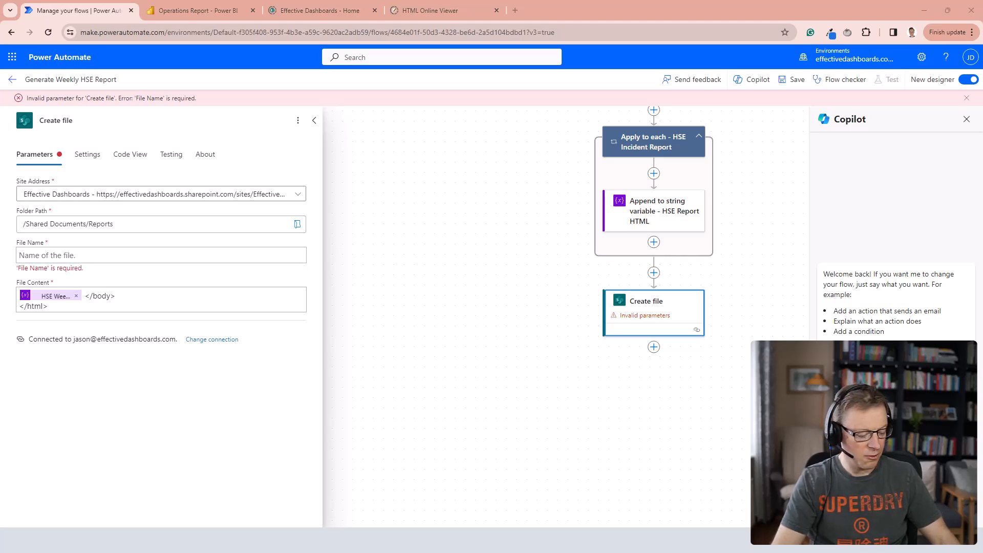
pyautogui.click(114, 256)
pyautogui.hotkey('ctrl', 'v')
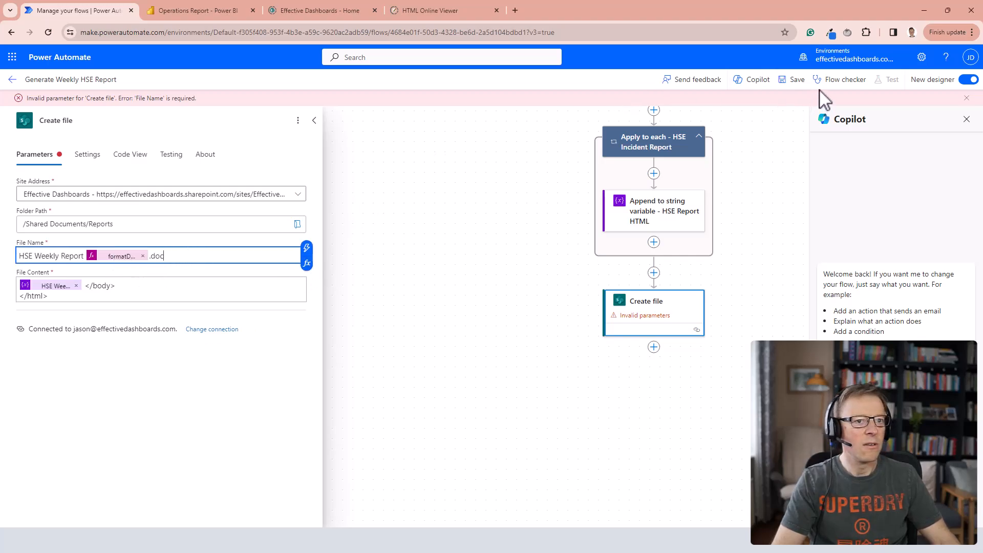
# Save the Generate Weekly HSE Report flow and run a test of it.
pyautogui.click(796, 80)
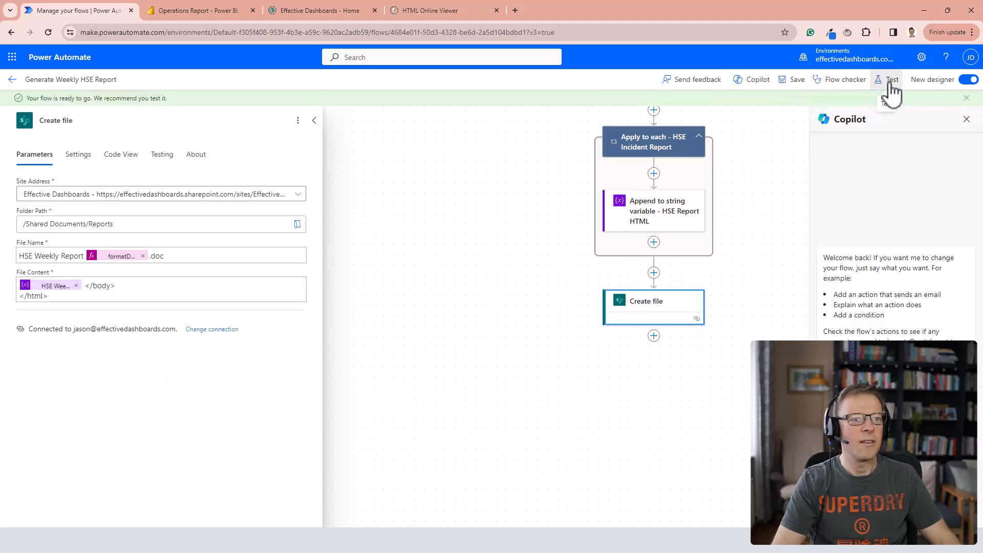
pyautogui.click(892, 80)
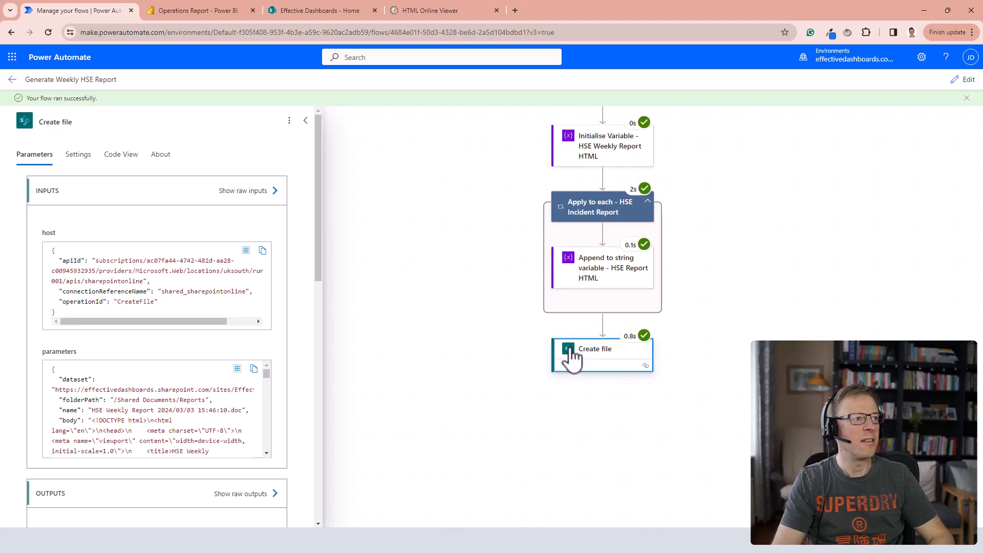
# Switch to the SharePoint site, refresh it and open "HSE Weekly Report 2024_03_03 15_46_10.doc" from the Reports folder.
pyautogui.click(322, 7)
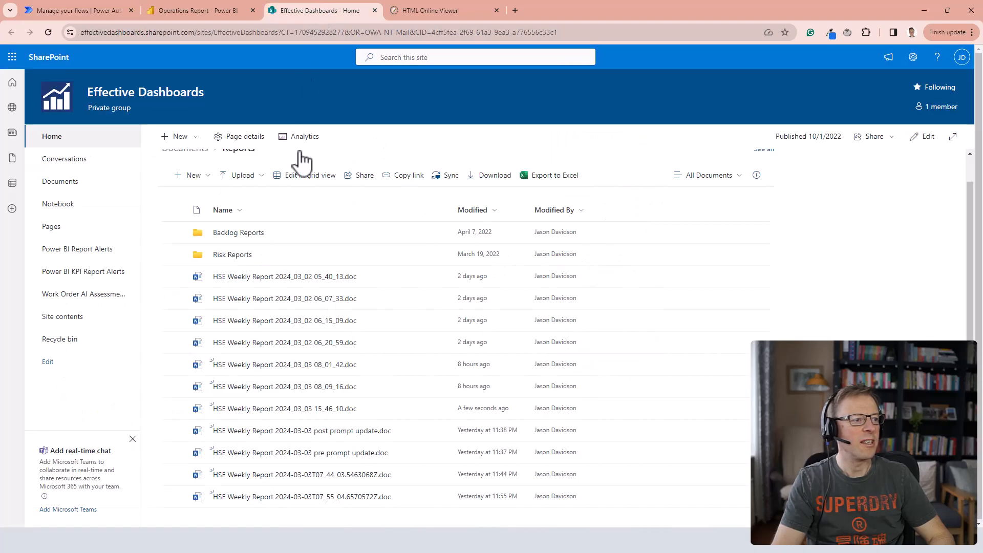
pyautogui.click(49, 32)
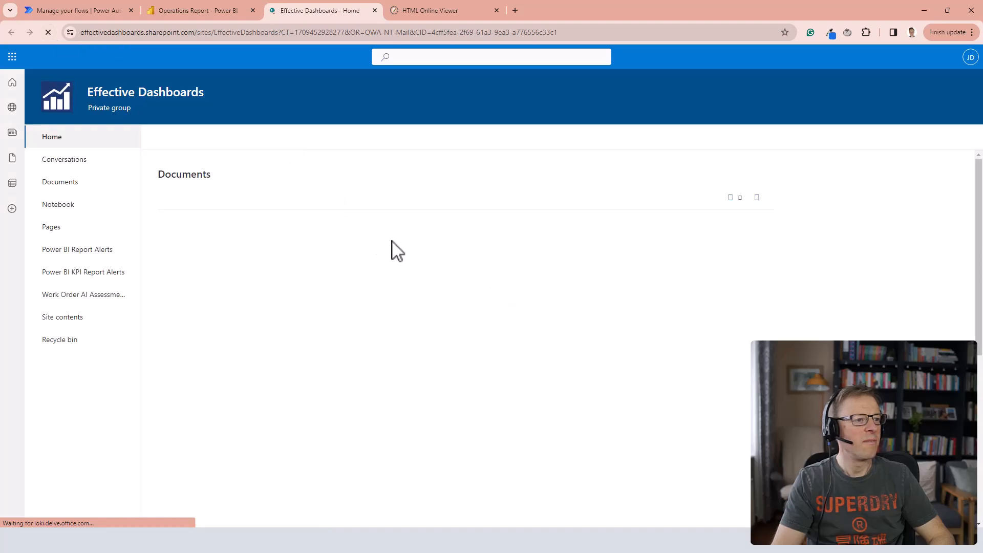
pyautogui.scroll(-1, 321, 318)
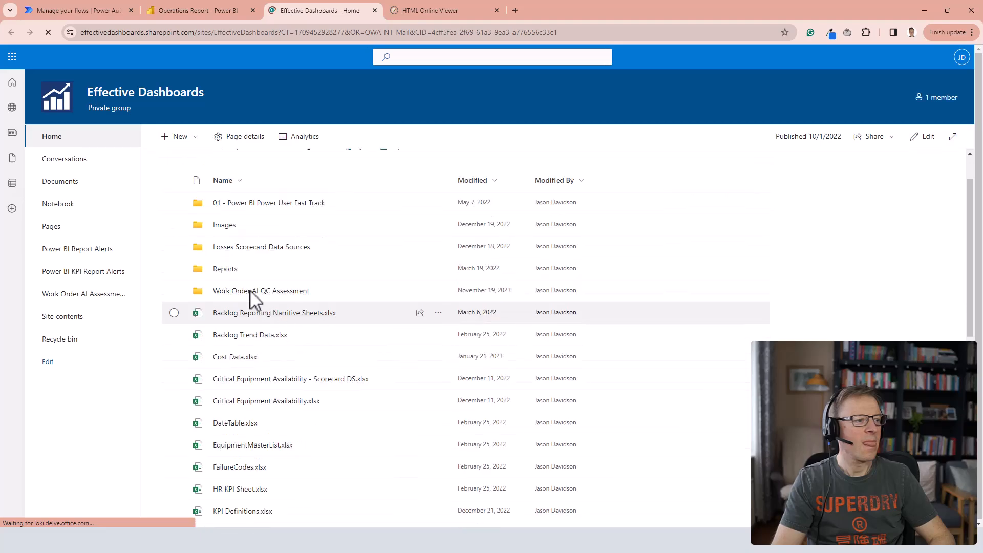
pyautogui.click(344, 271)
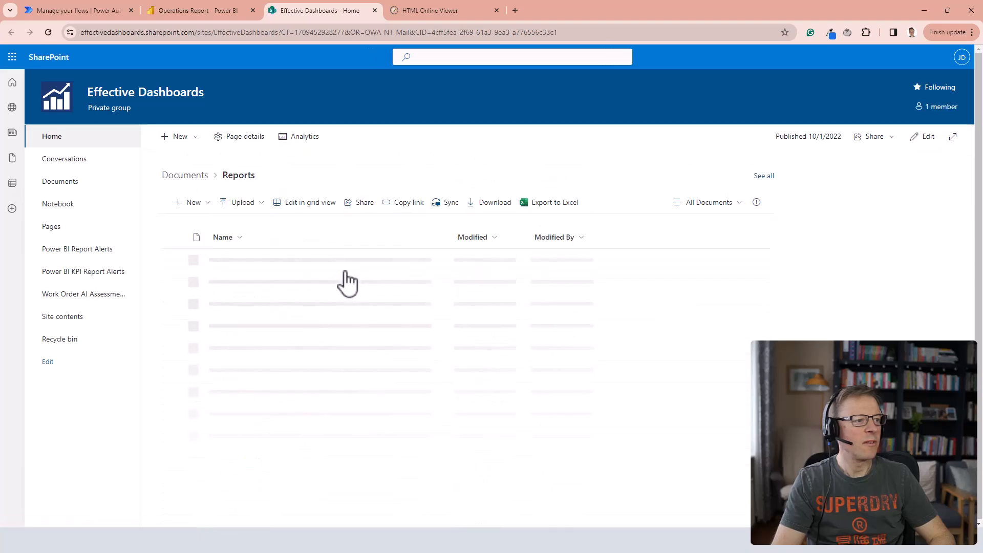
pyautogui.scroll(-1, 376, 322)
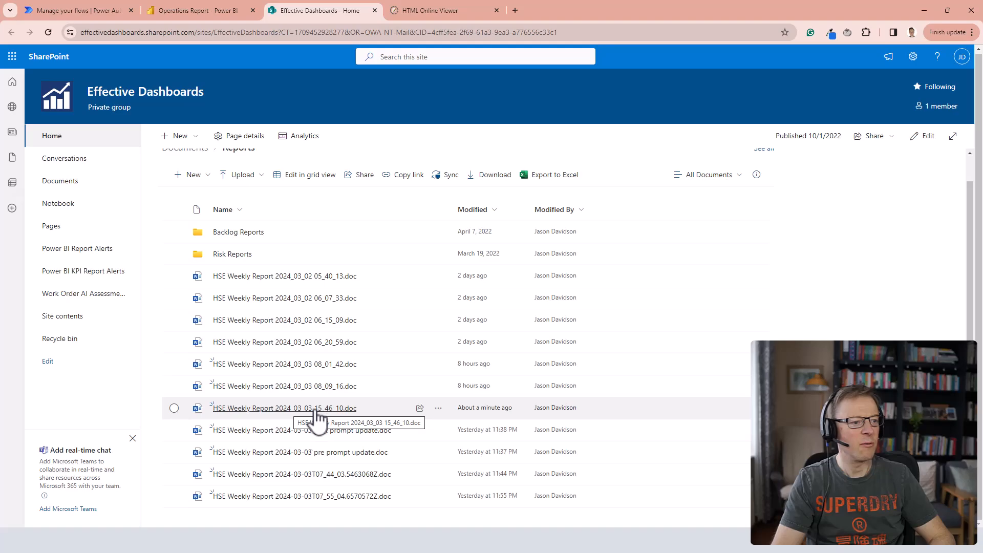
pyautogui.click(289, 412)
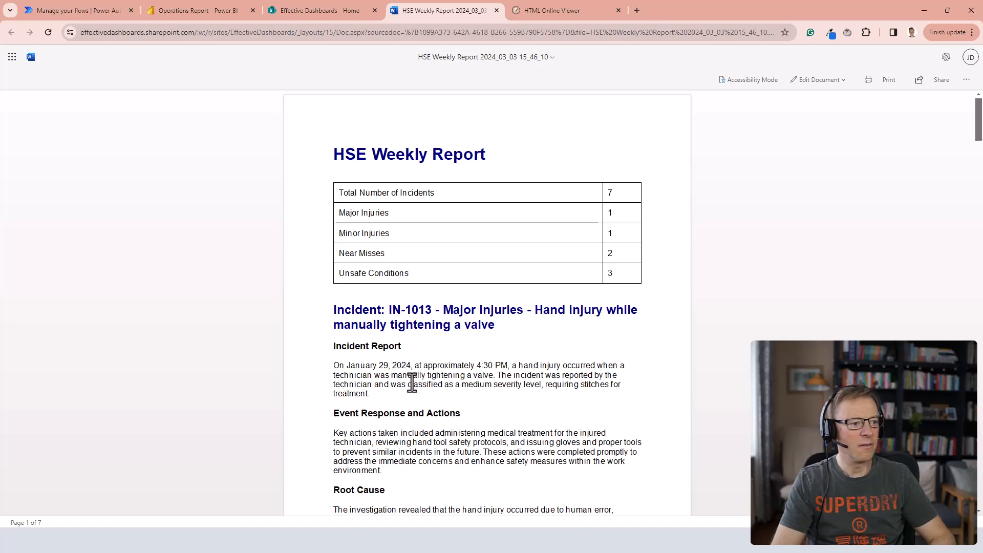
# Review the generated HSE Weekly Report, checking the summary table and the narrative, root cause and follow-on questions of each incident.
pyautogui.scroll(-2, 413, 383)
pyautogui.scroll(-1, 422, 394)
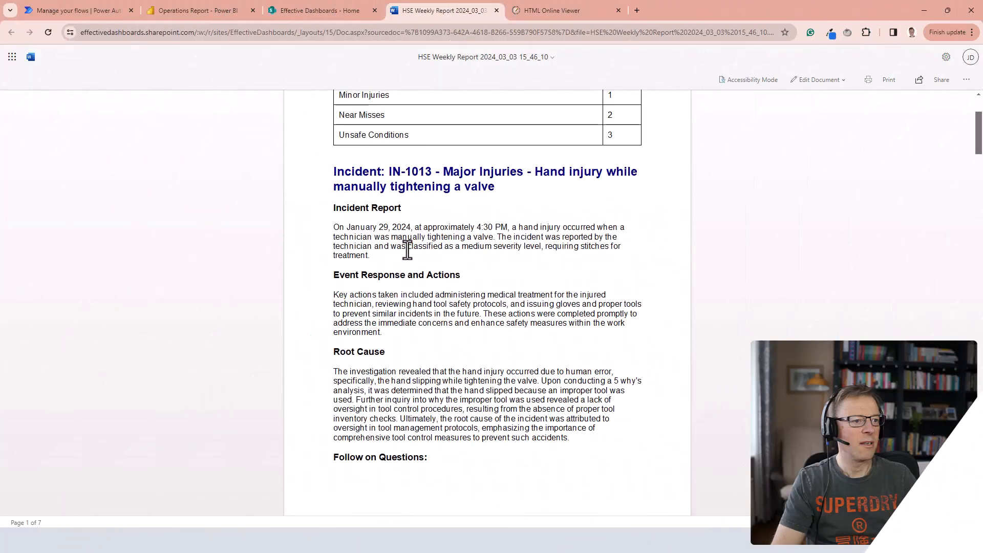
pyautogui.scroll(-7, 383, 364)
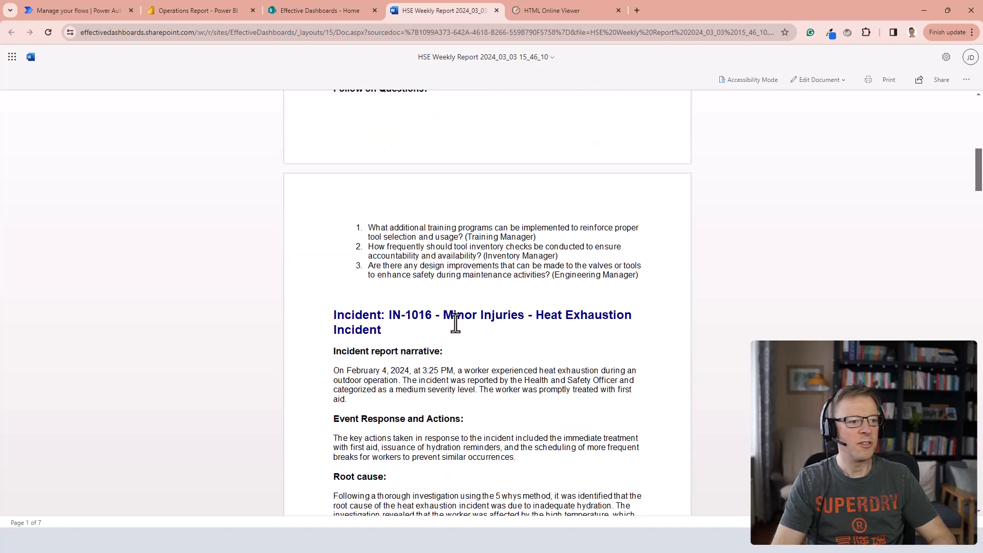
pyautogui.scroll(-6, 455, 323)
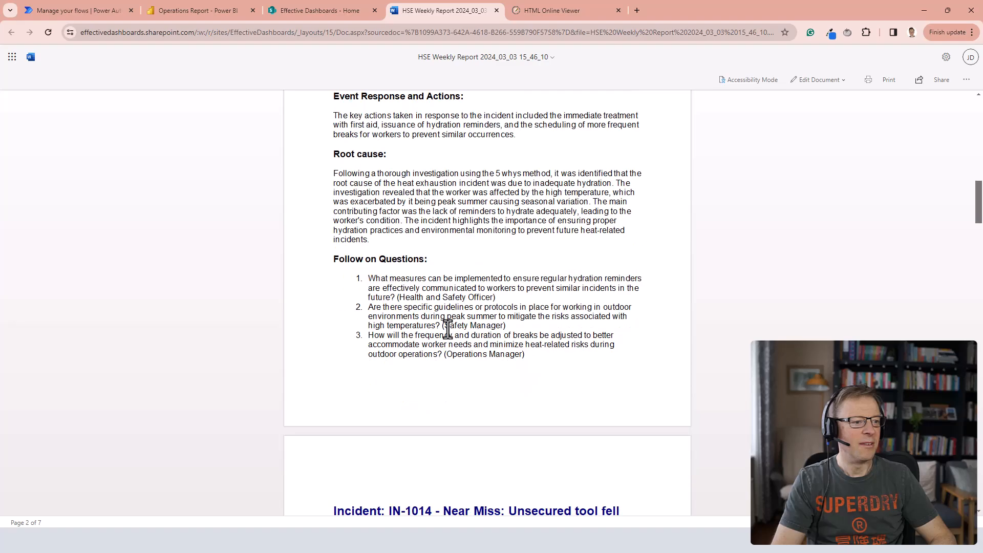
pyautogui.scroll(-2, 448, 328)
pyautogui.scroll(-8, 449, 330)
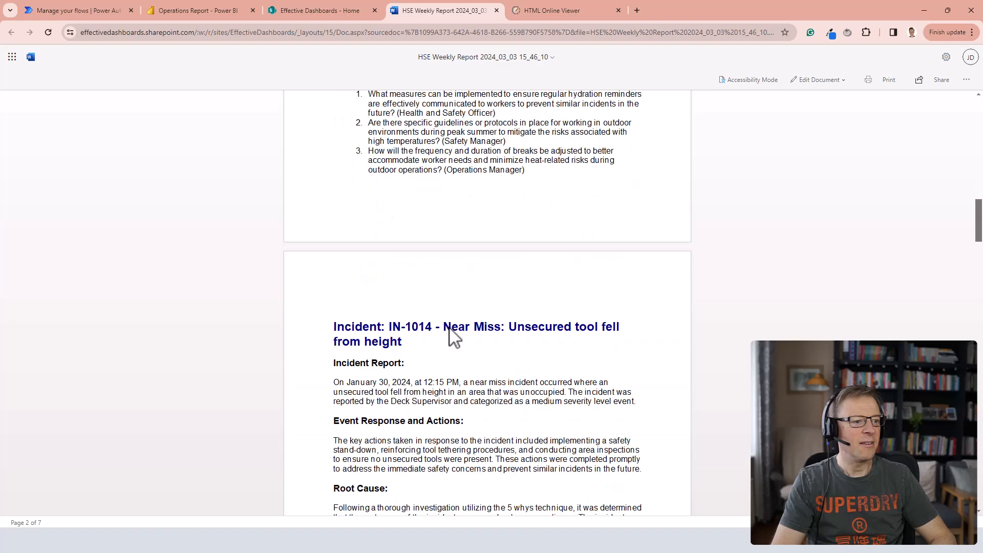
pyautogui.scroll(20, 449, 328)
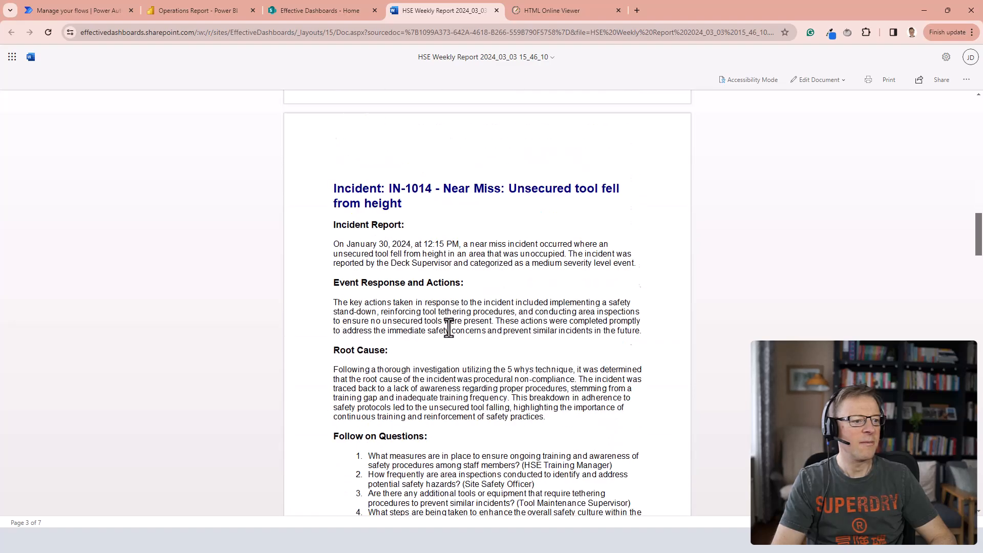
pyautogui.scroll(1, 429, 299)
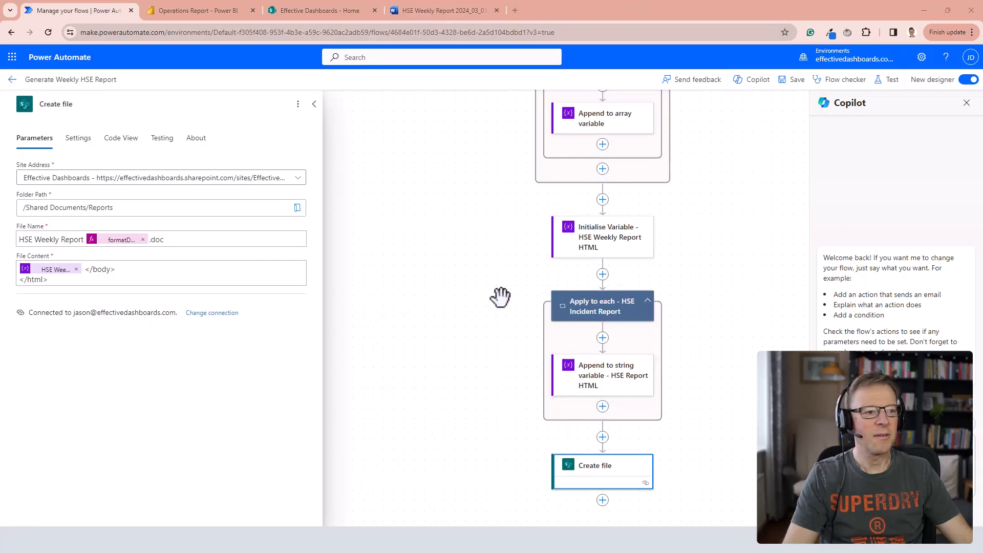
# Switch back to the Power Automate flow and add an Office 365 Outlook "Send an email (V2)" action after Create file.
pyautogui.scroll(-3, 505, 297)
pyautogui.scroll(-2, 504, 297)
pyautogui.click(602, 321)
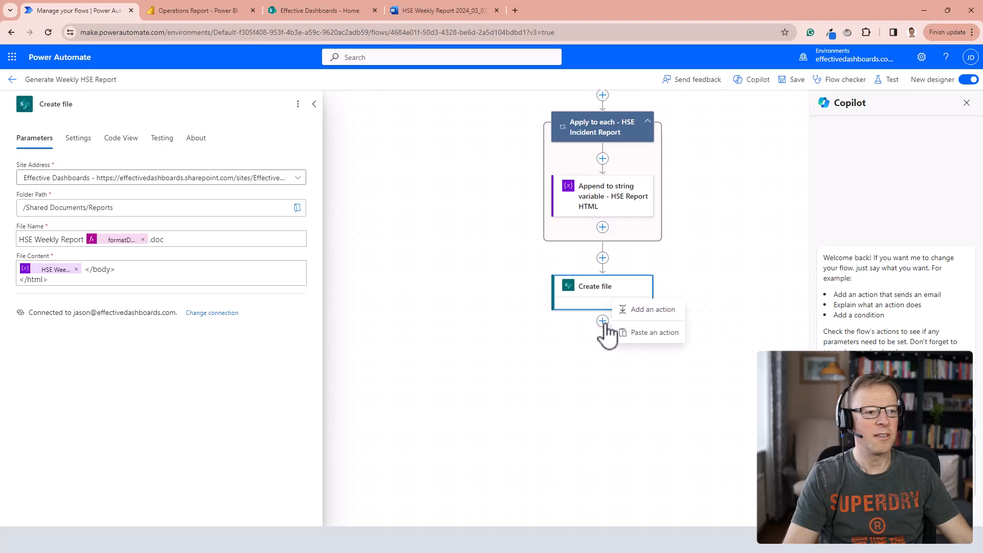
pyautogui.click(655, 311)
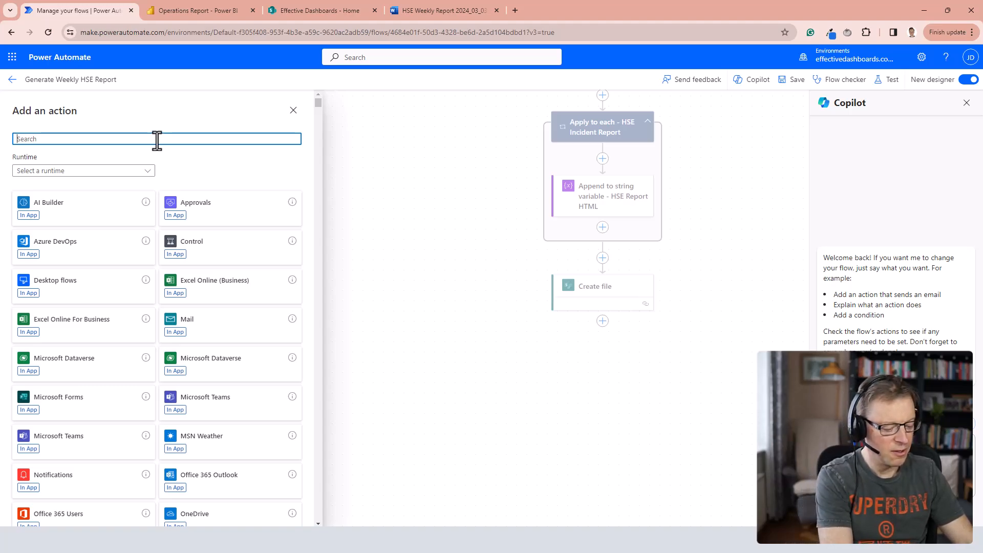
pyautogui.write('send email')
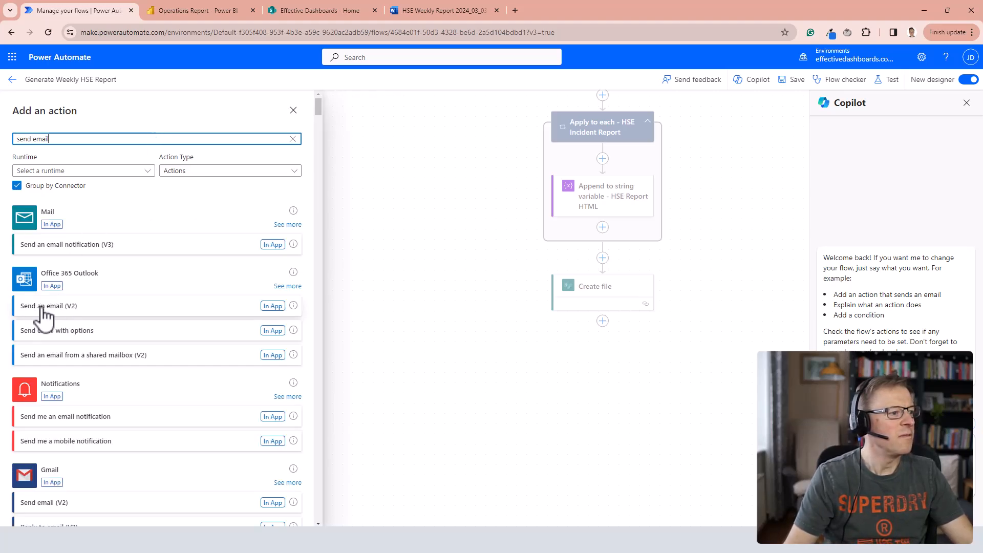
pyautogui.click(46, 308)
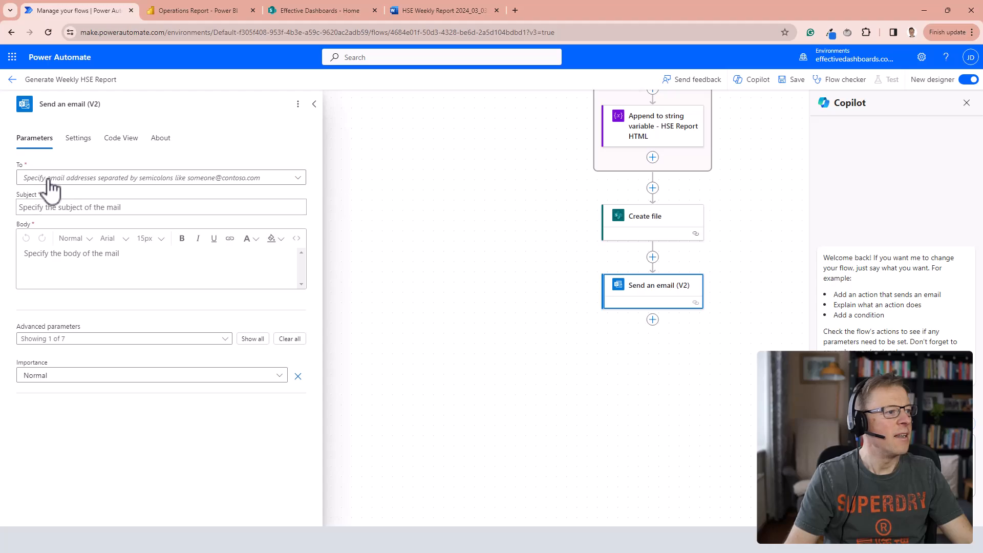
# Fill in the recipient's e-mail address and set the subject to "Weekly HSE Email is Now Available".
pyautogui.click(231, 182)
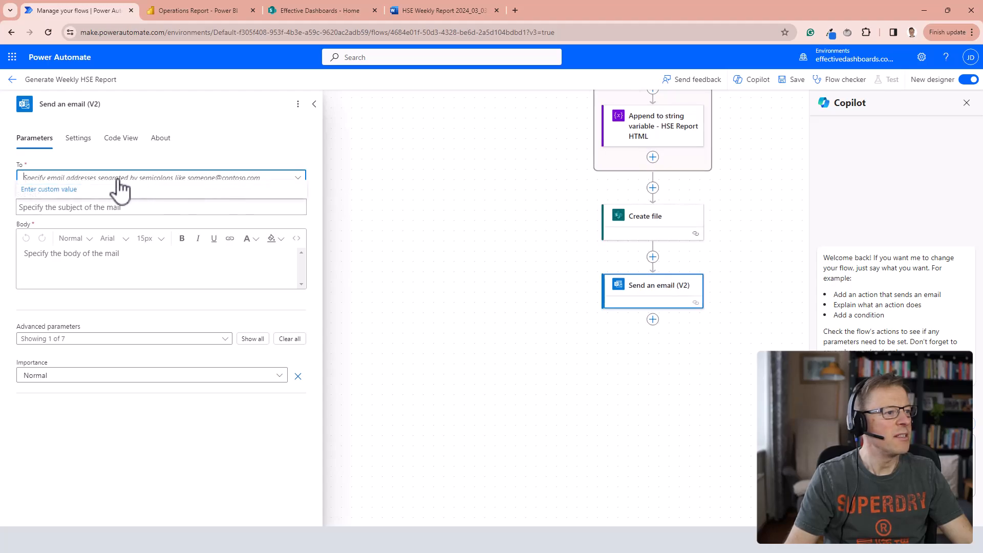
pyautogui.click(87, 191)
pyautogui.click(46, 208)
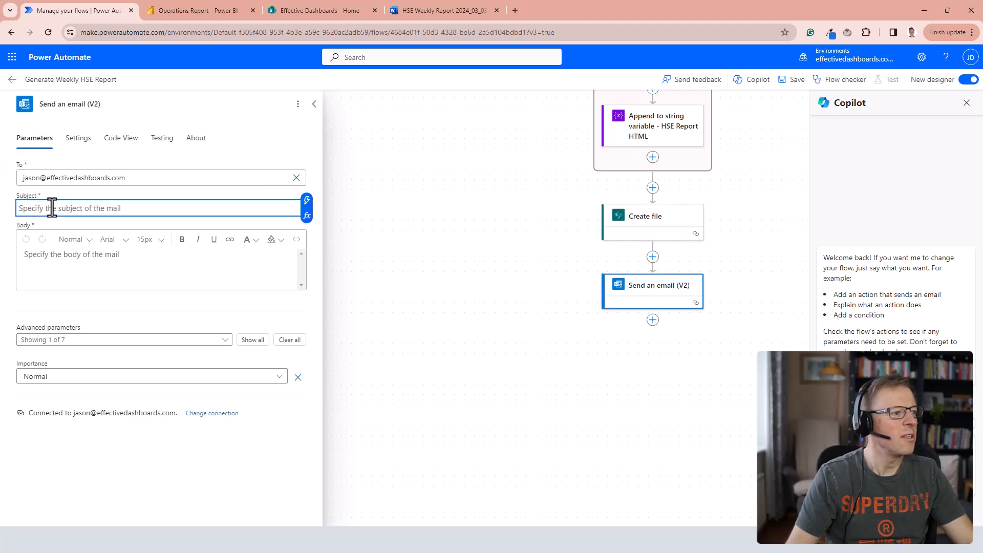
pyautogui.write('Weekly HSE Email is Now Available')
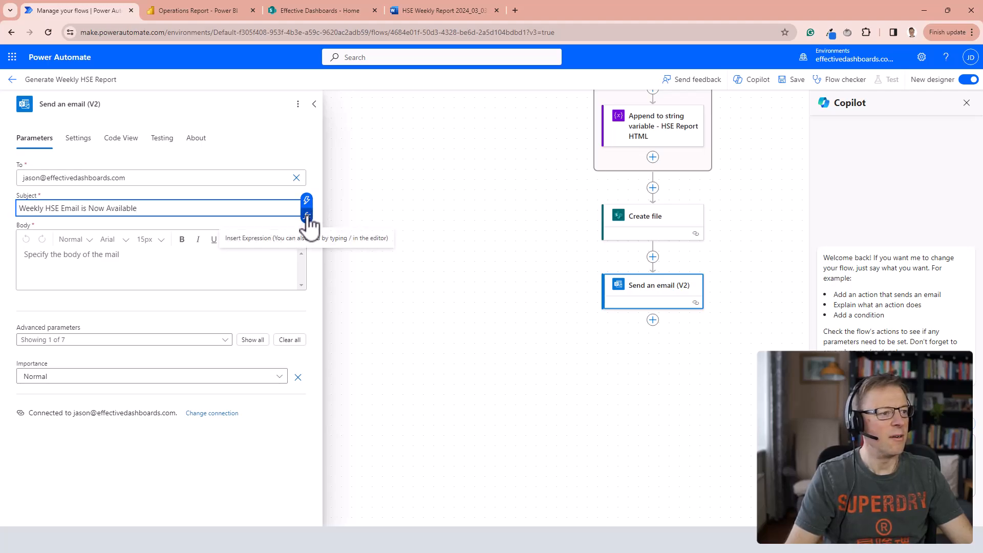
# Enter the email body's greeting, report-availability line and "Number of HSE incidents and split by category:", followed by the HTML KPI Table variable.
pyautogui.click(32, 257)
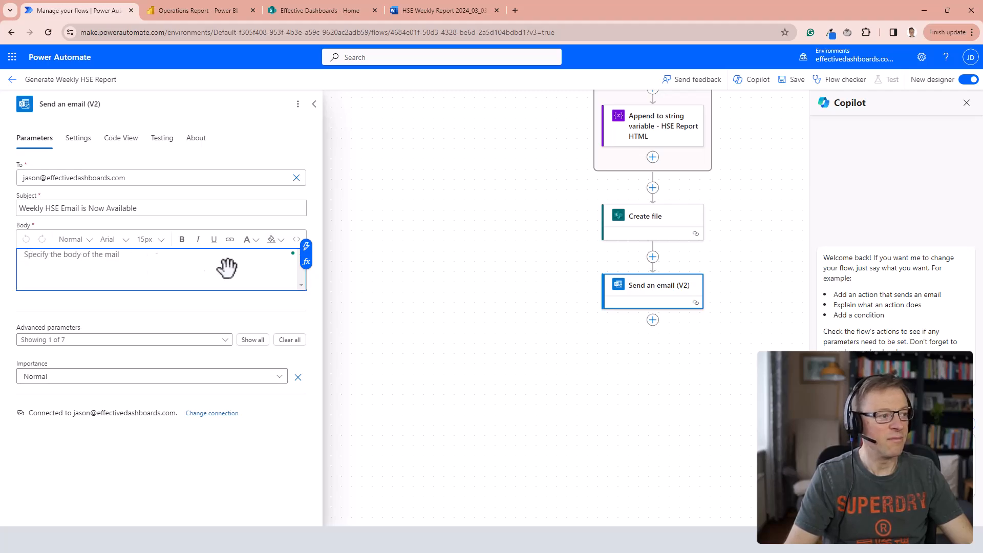
pyautogui.write("Hi,  This week's HSE report is now available.  Number of HSE incidents and split by category:")
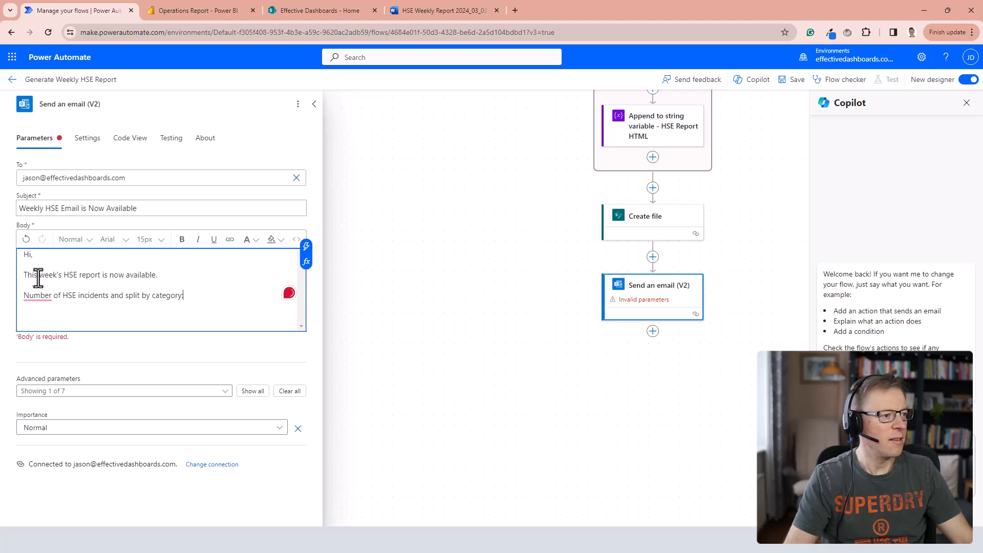
pyautogui.moveTo(39, 296)
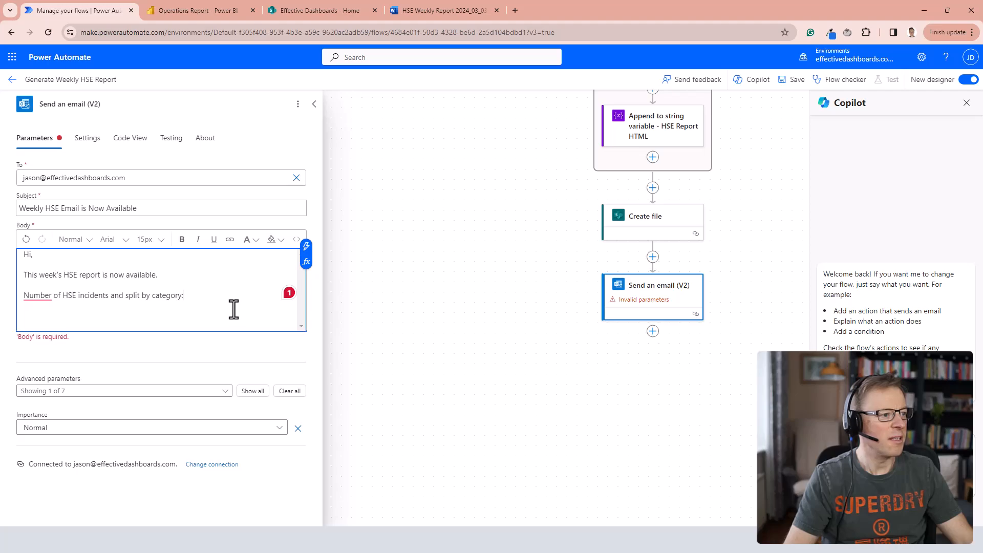
pyautogui.press('Return')
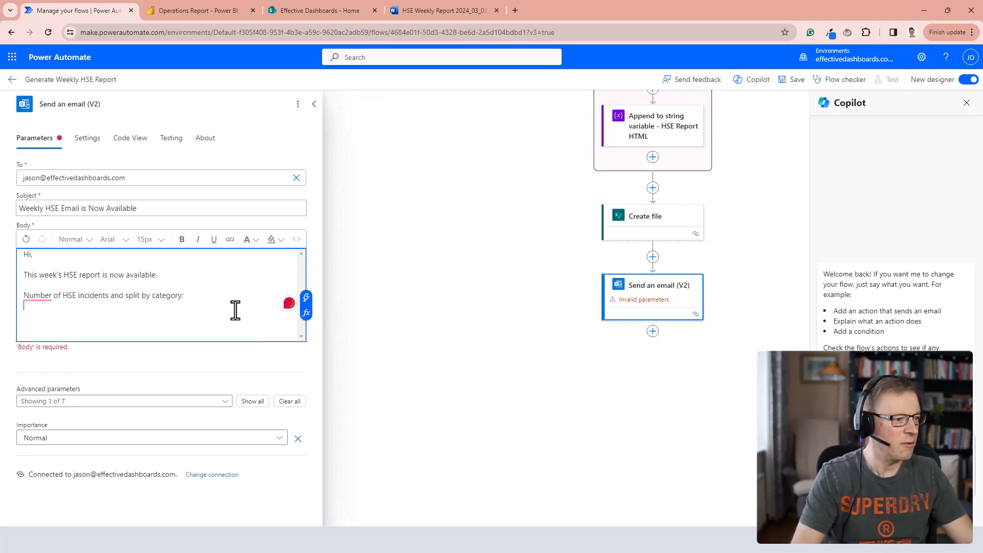
pyautogui.click(305, 299)
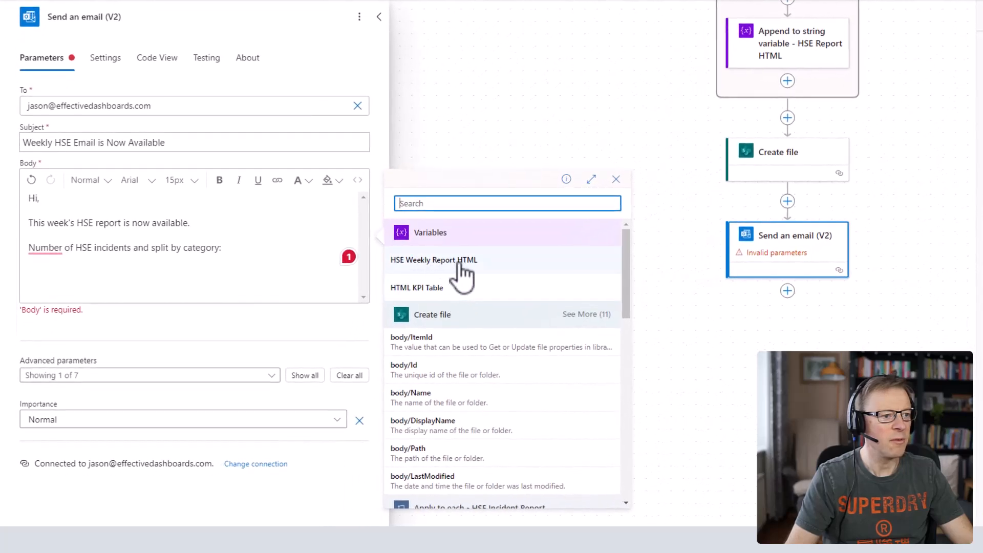
pyautogui.click(418, 288)
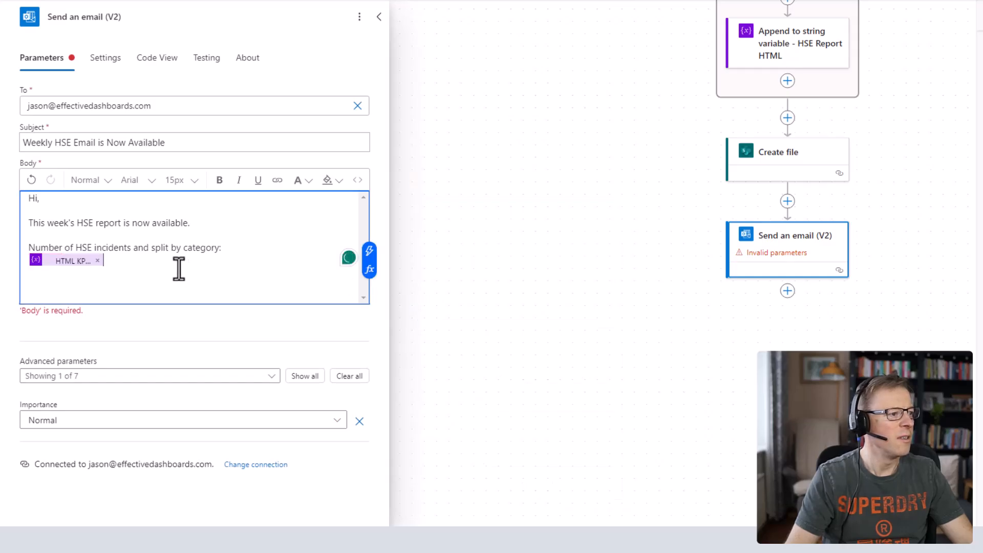
# Below the table variable, add "Click the link below to download a copy of the full HSE Incidents Report for the week." and "Download the full report here".
pyautogui.press('Return')
pyautogui.press('Return')
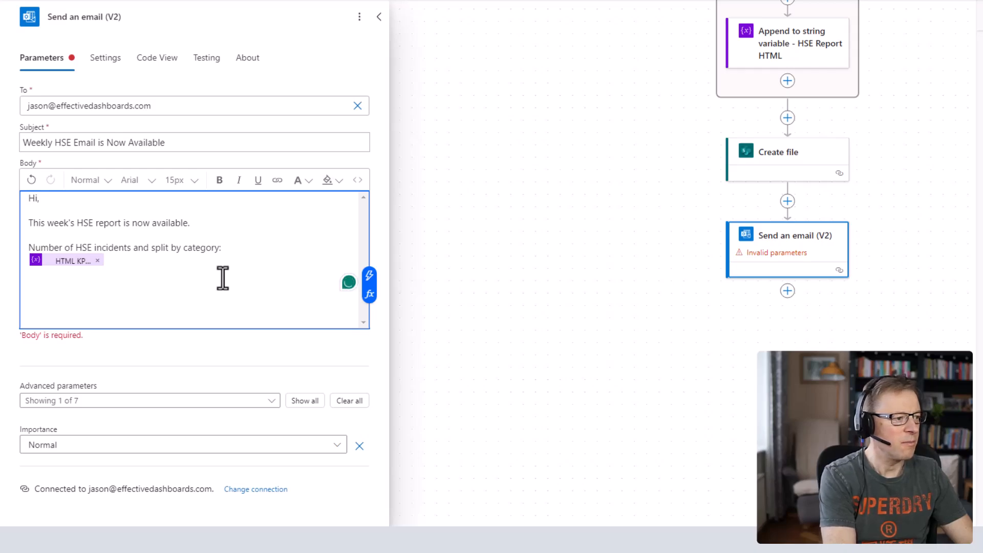
pyautogui.hotkey('ctrl', 'v')
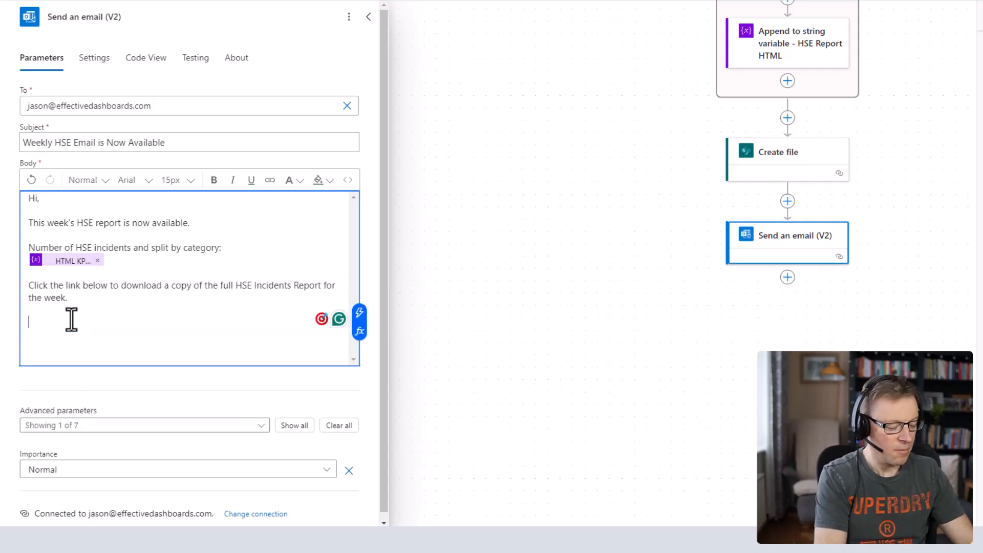
pyautogui.write('Dowload the f')
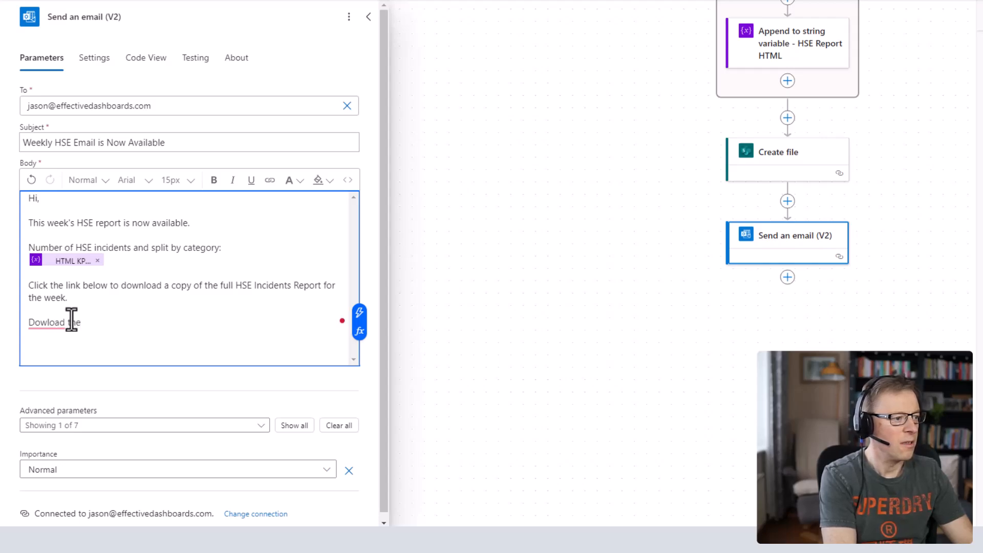
pyautogui.write('ull report here')
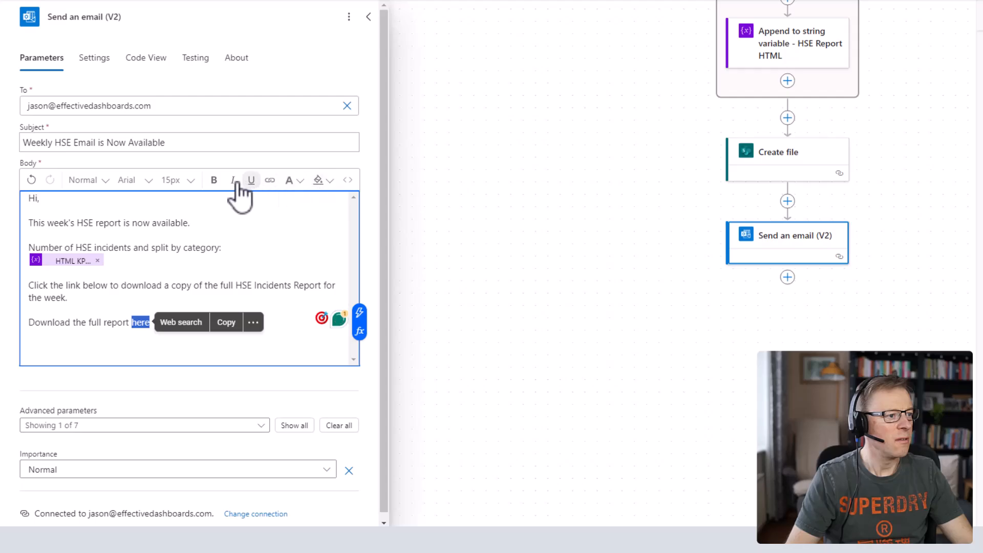
pyautogui.click(270, 180)
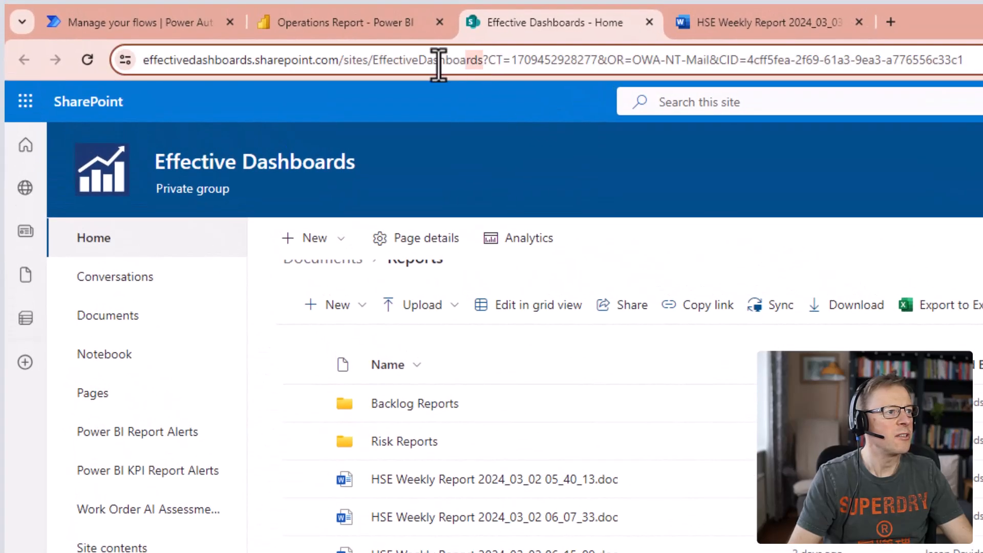
pyautogui.moveTo(439, 65); pyautogui.dragTo(121, 56)
pyautogui.hotkey('ctrl', 'c')
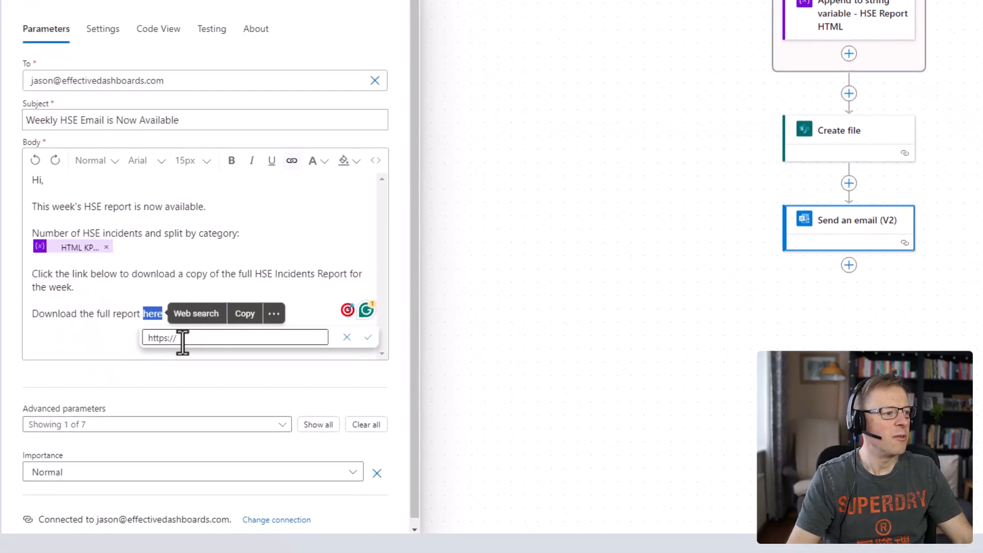
pyautogui.click(183, 339)
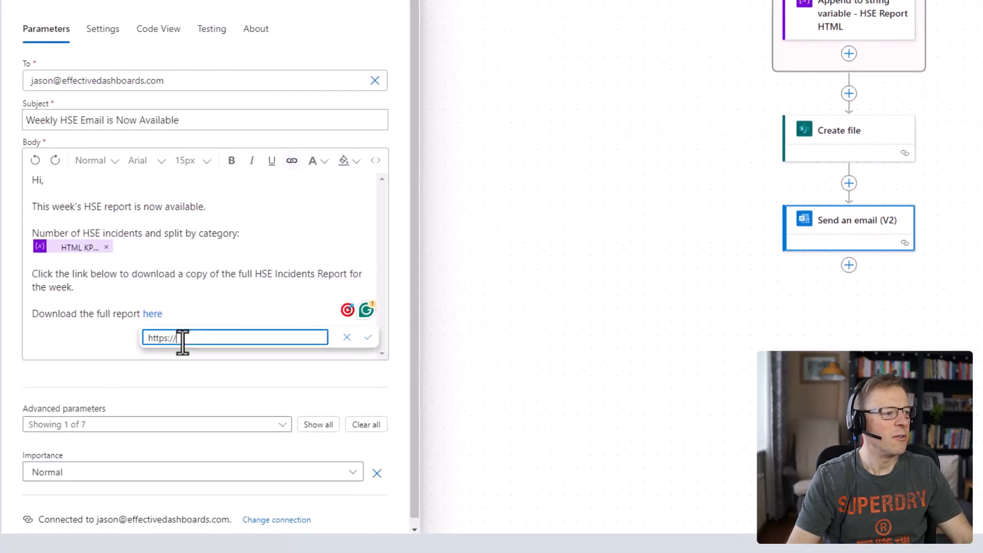
pyautogui.moveTo(184, 339); pyautogui.dragTo(146, 341)
pyautogui.hotkey('ctrl', 'v')
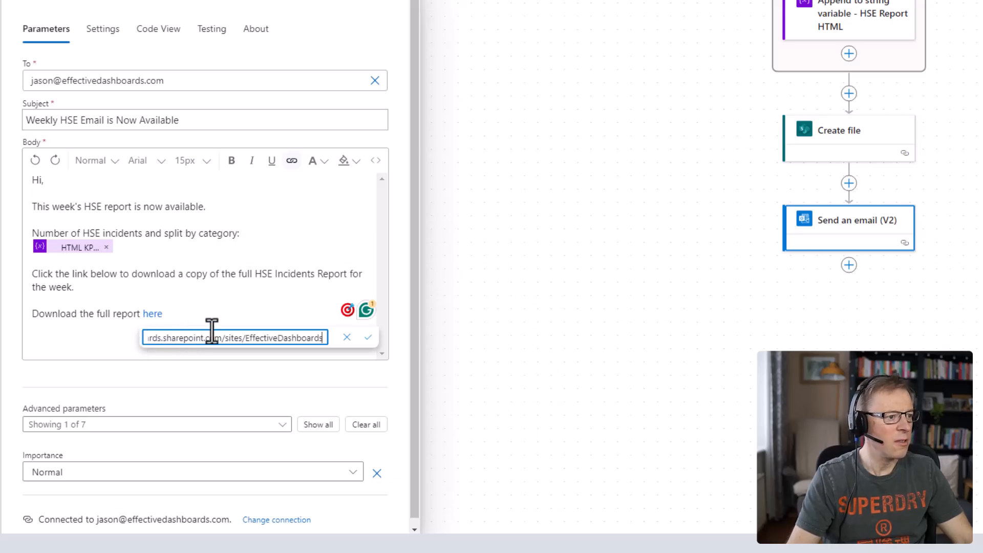
pyautogui.click(368, 337)
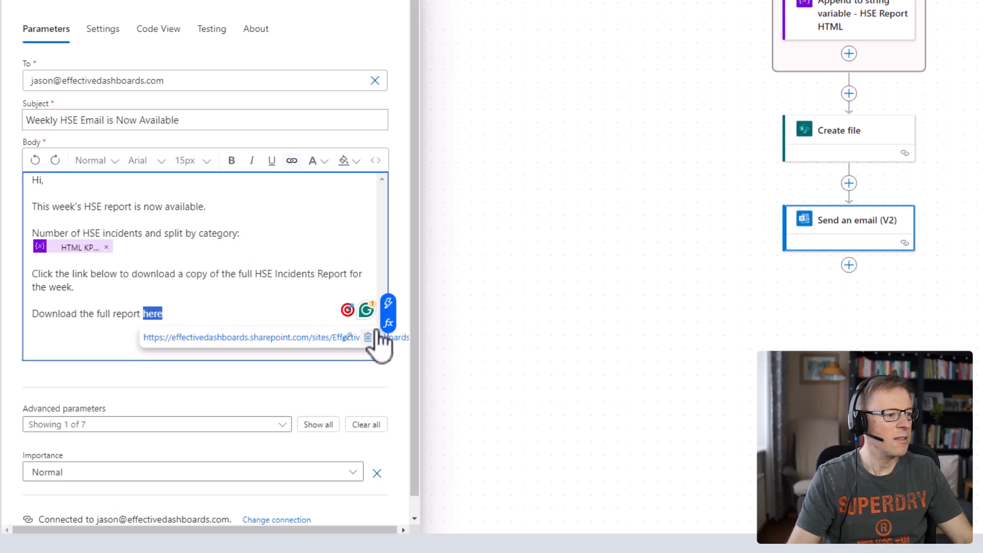
pyautogui.click(375, 161)
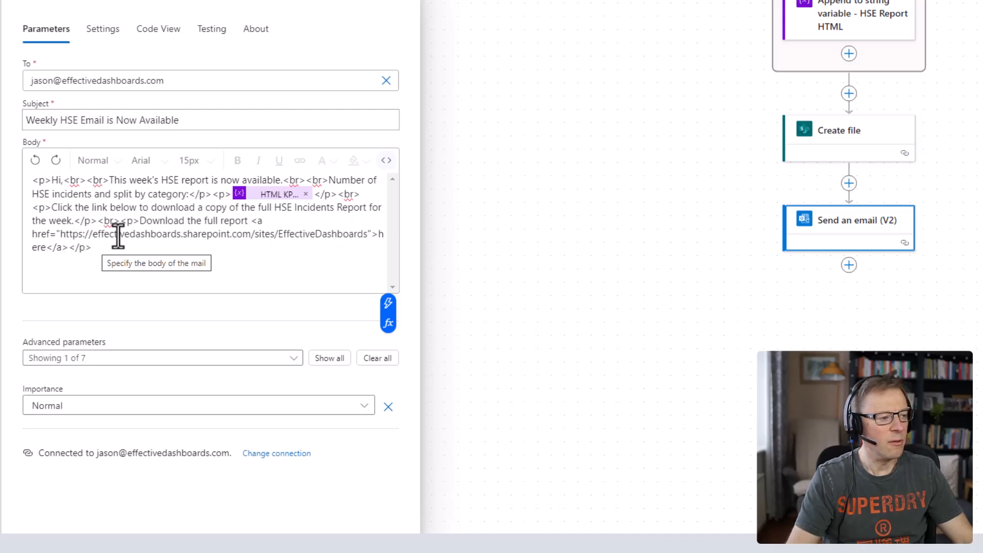
# Insert the Create file action's body/Path value directly after the SharePoint site address in the email link's href.
pyautogui.click(367, 233)
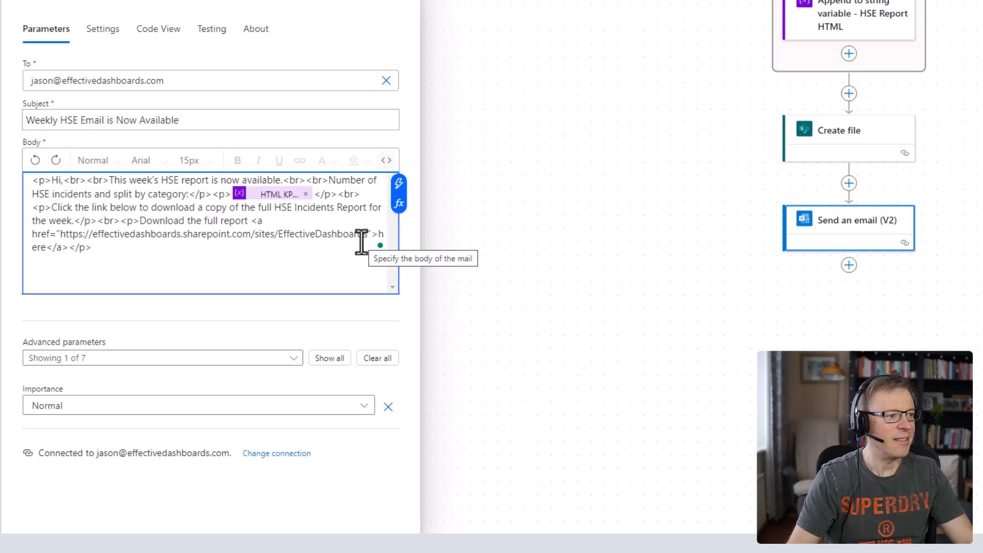
pyautogui.click(401, 191)
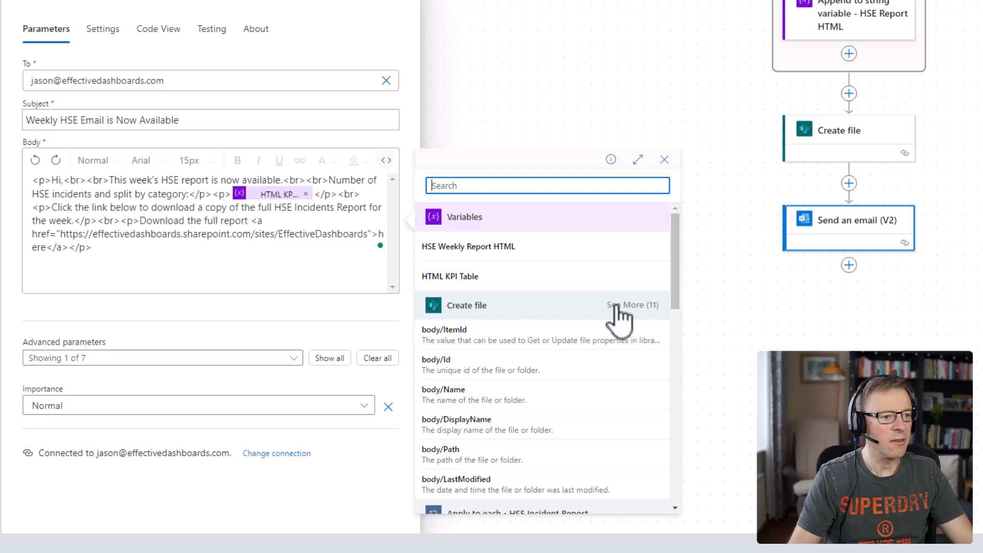
pyautogui.click(635, 307)
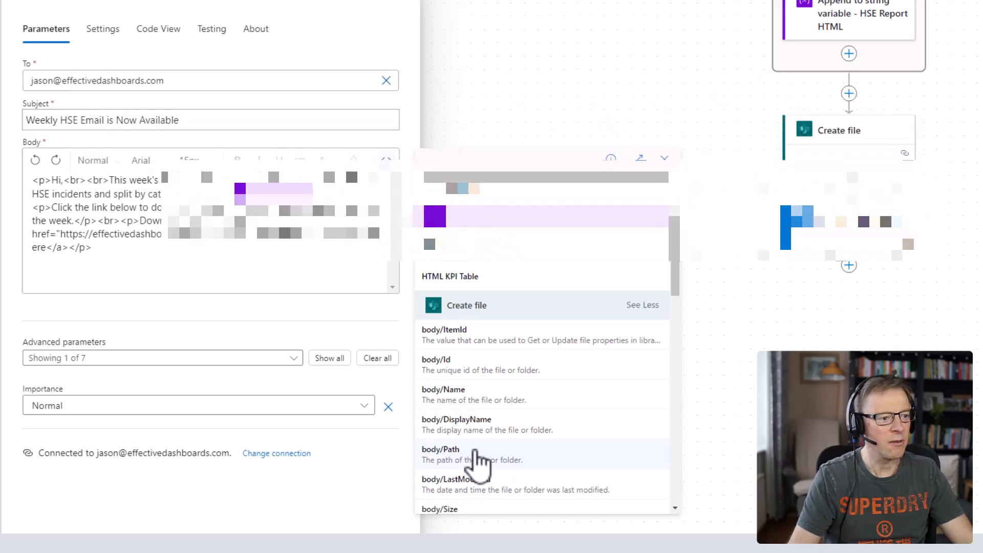
pyautogui.click(477, 455)
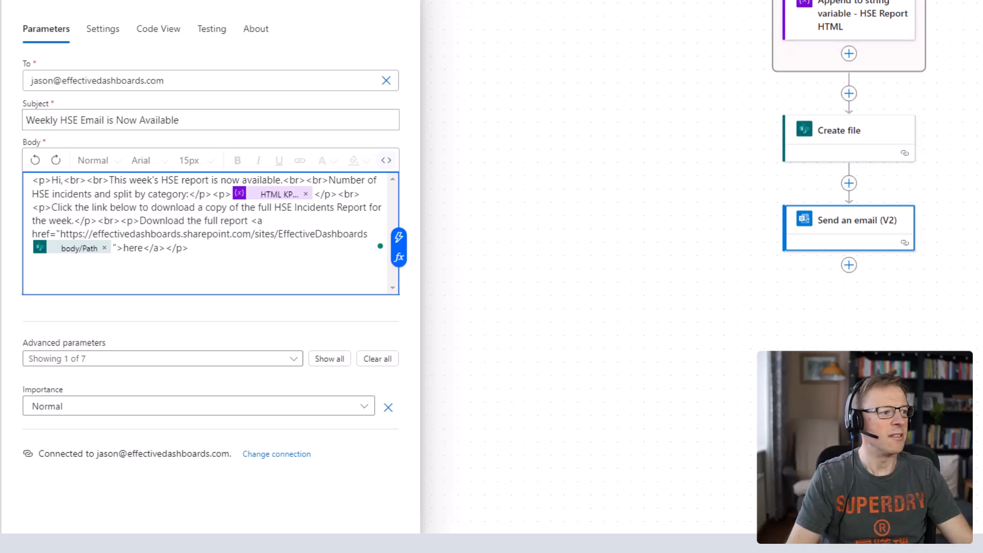
# Open the downloaded HSE Weekly Report 2024_03_03 15_54_53.doc obtained from the Outlook test email.
pyautogui.click(794, 83)
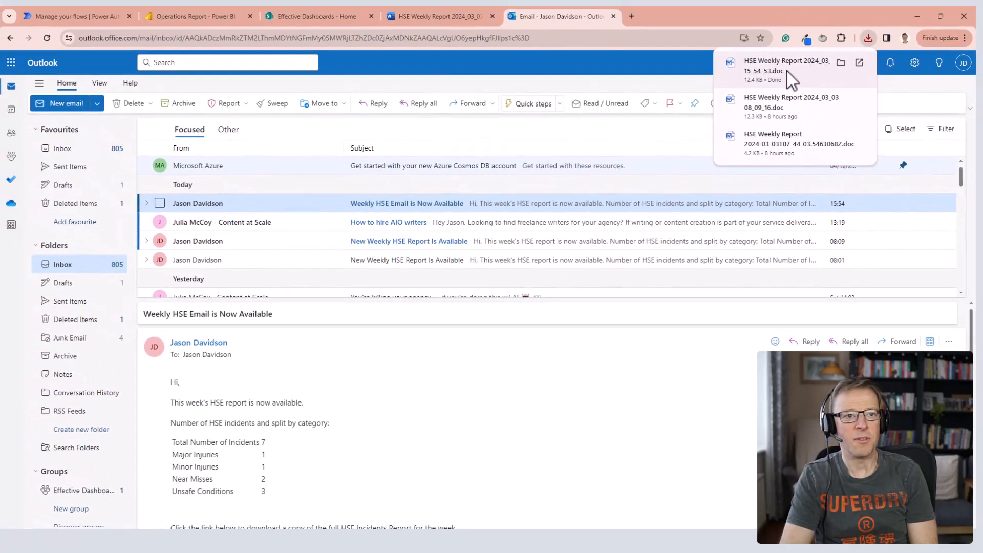
pyautogui.click(775, 60)
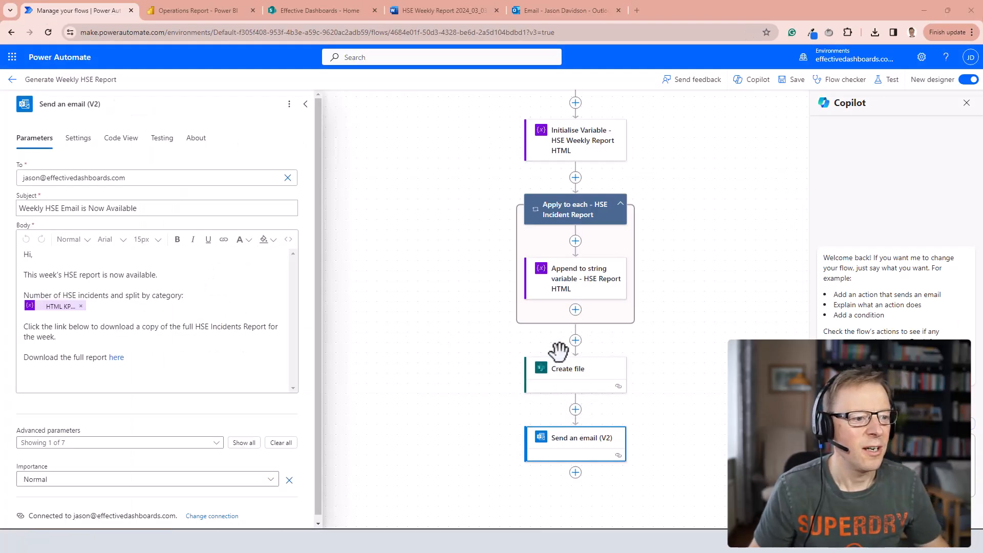
# Duplicate the HTTP - Generate HTML for HSE Incident Reports action between Create file and Send an email (V2), named HTTP - Format HTML for HSE KPI Table.
pyautogui.click(576, 410)
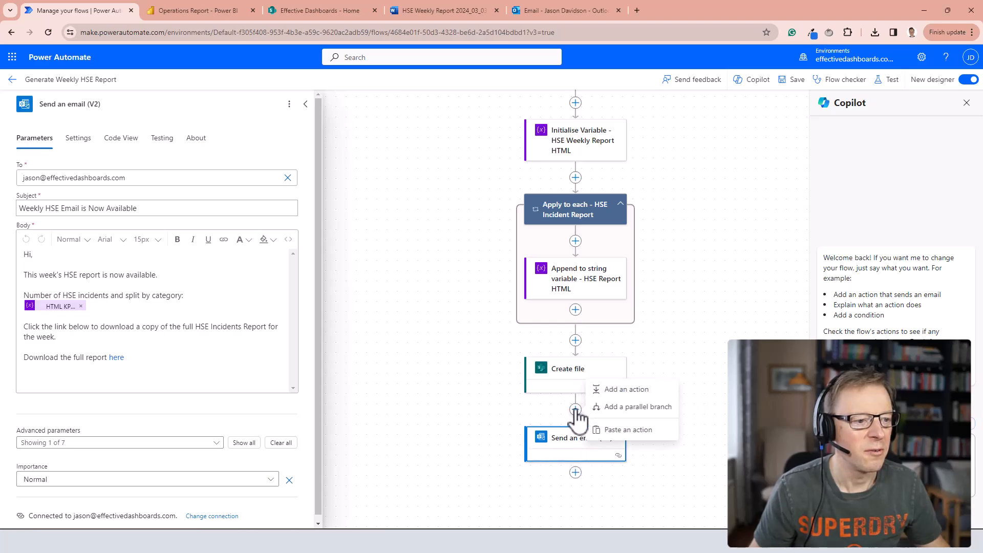
pyautogui.click(686, 317)
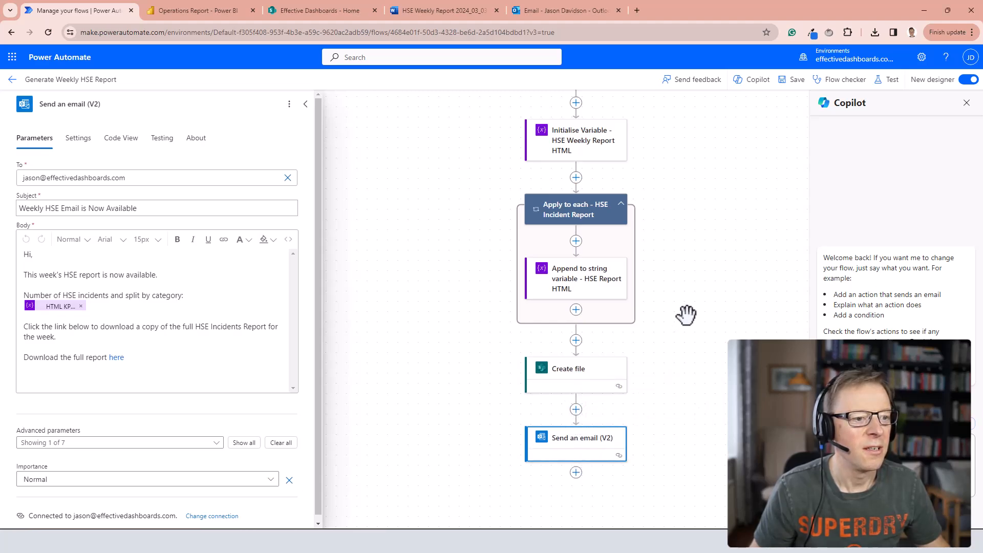
pyautogui.scroll(5, 483, 184)
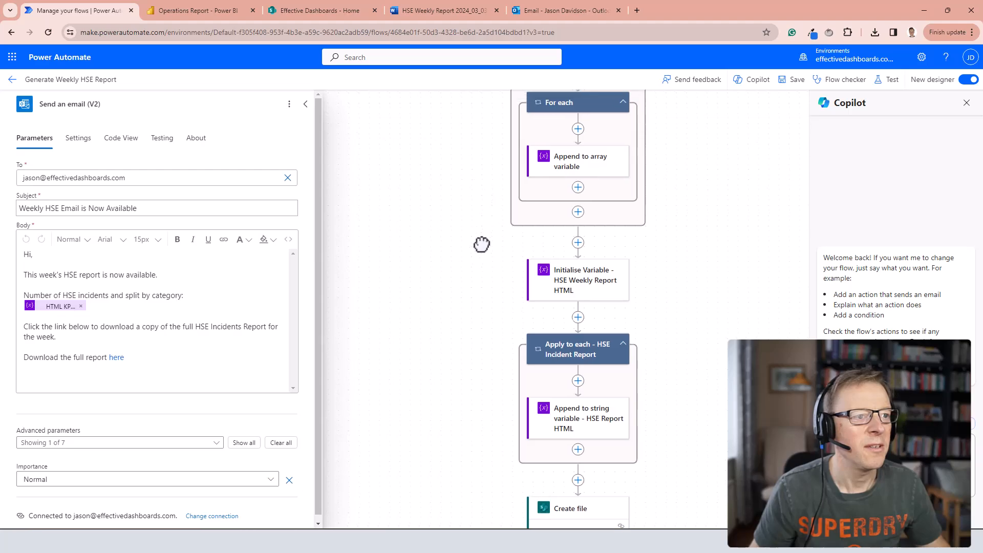
pyautogui.scroll(2, 477, 362)
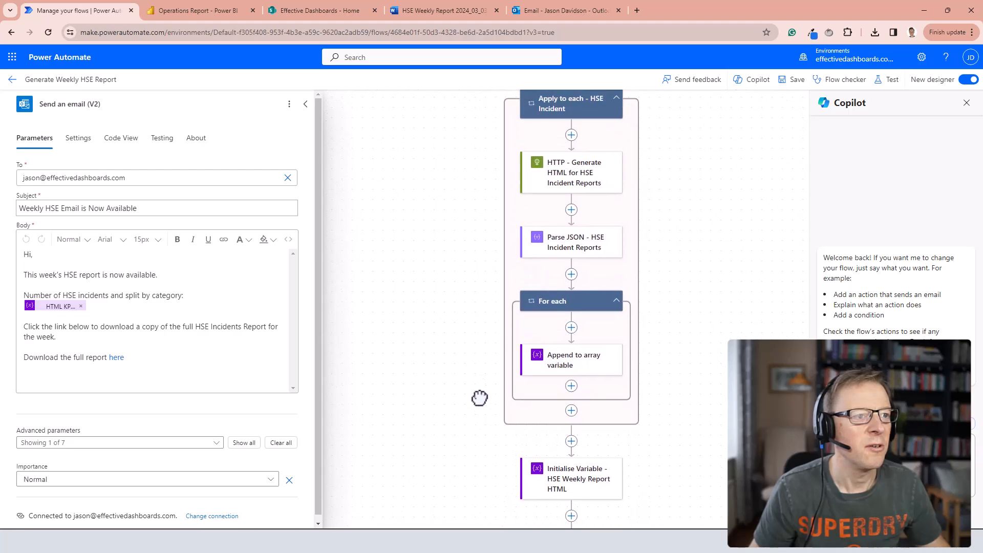
pyautogui.click(561, 173)
pyautogui.rightClick(561, 172)
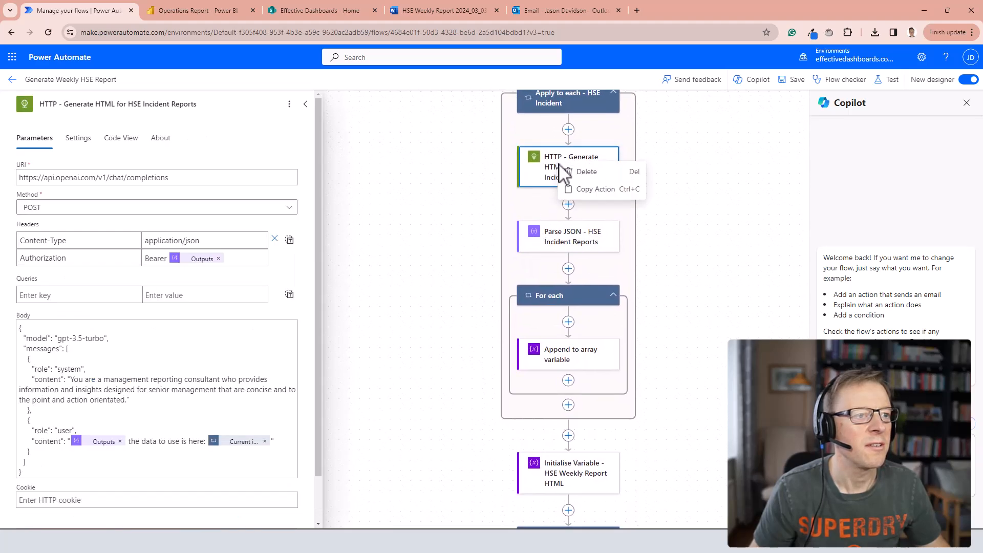
pyautogui.click(597, 192)
pyautogui.scroll(-4, 454, 220)
pyautogui.scroll(-5, 450, 179)
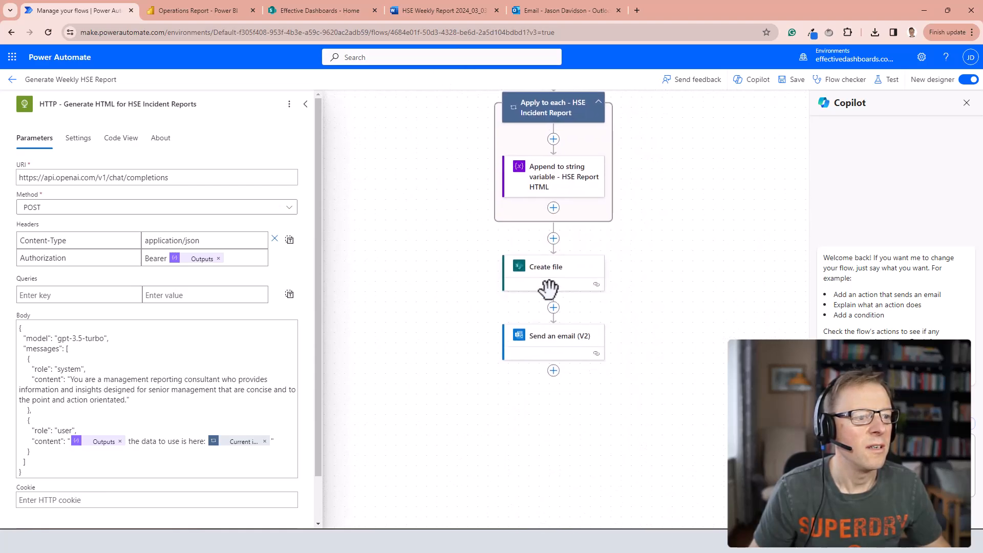
pyautogui.click(553, 307)
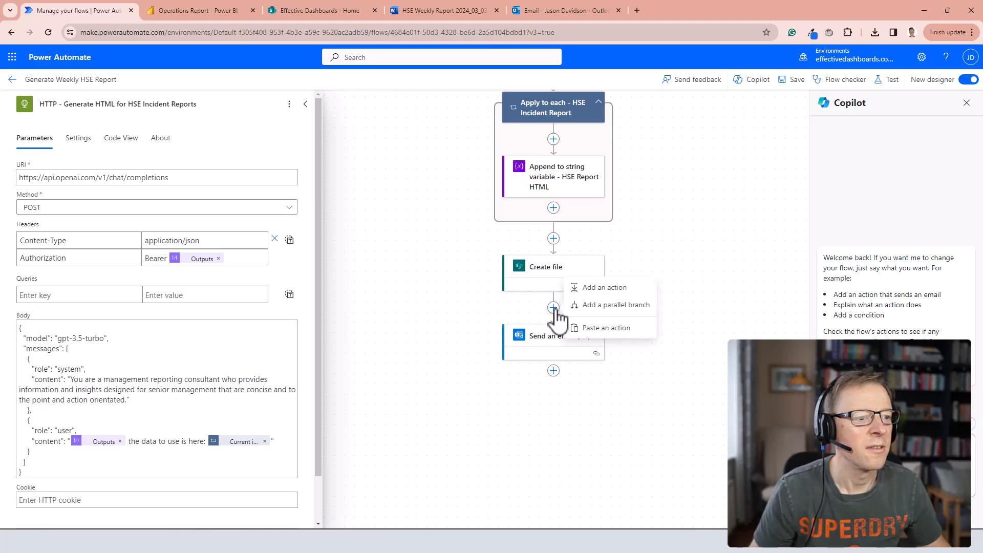
pyautogui.click(617, 329)
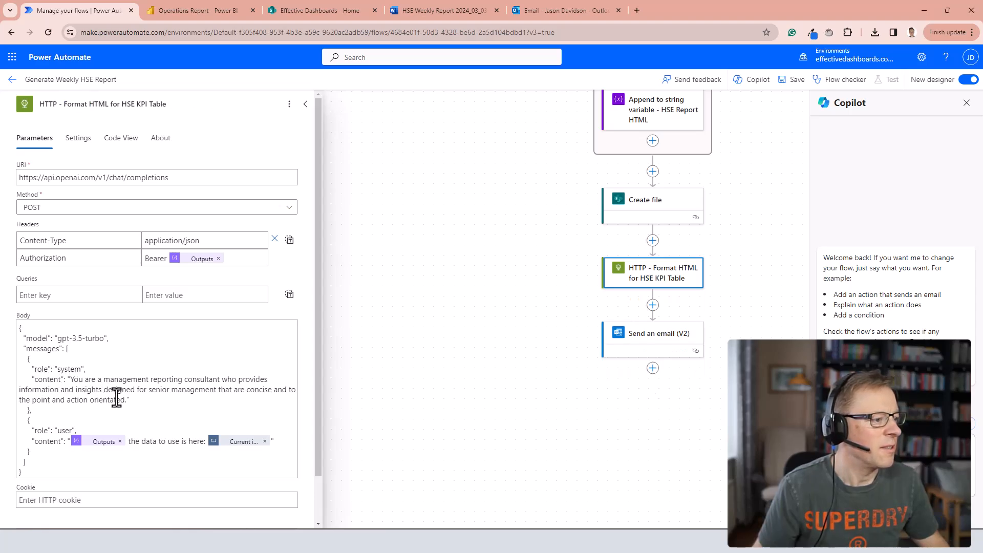
# Replace the system message content in the HTTP body with "You are an expert in creating amazing and professional HTLM tables.".
pyautogui.moveTo(71, 380); pyautogui.dragTo(123, 400)
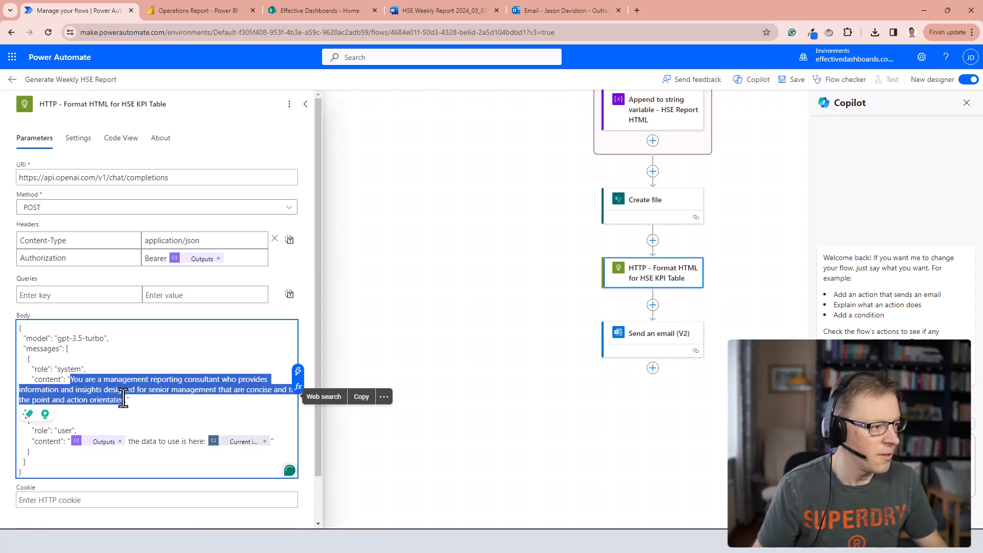
pyautogui.hotkey('ctrl', 'v')
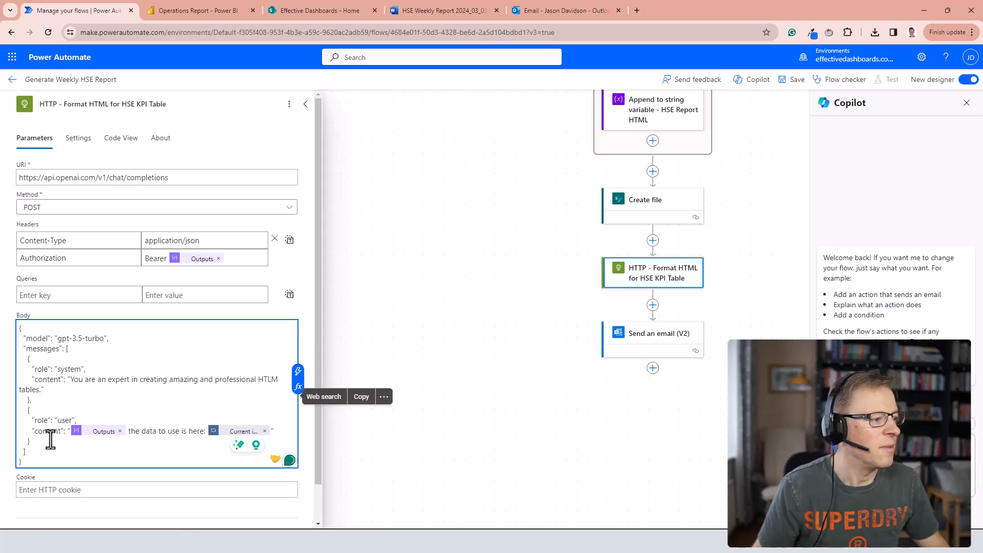
# Replace the user message's Outputs token with a pure-HTLM table formatting prompt: subtle outer border, padded cells, dark grey first row with white text.
pyautogui.scroll(-1, 166, 368)
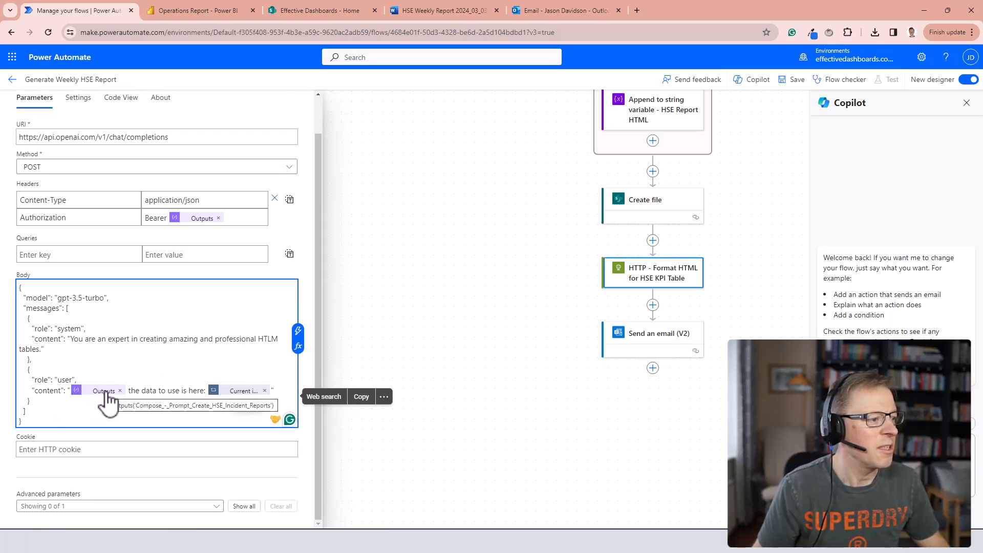
pyautogui.click(120, 391)
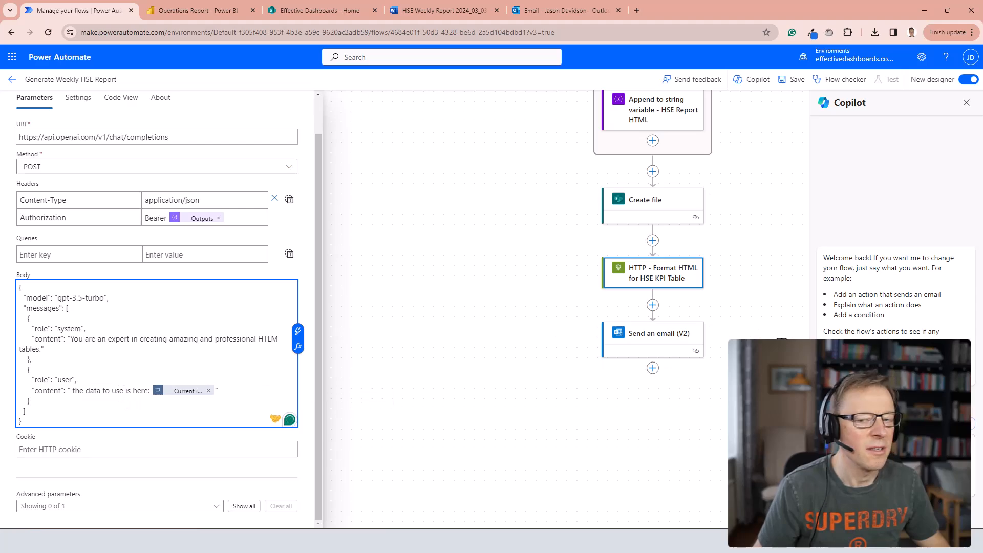
pyautogui.hotkey('ctrl', 'v')
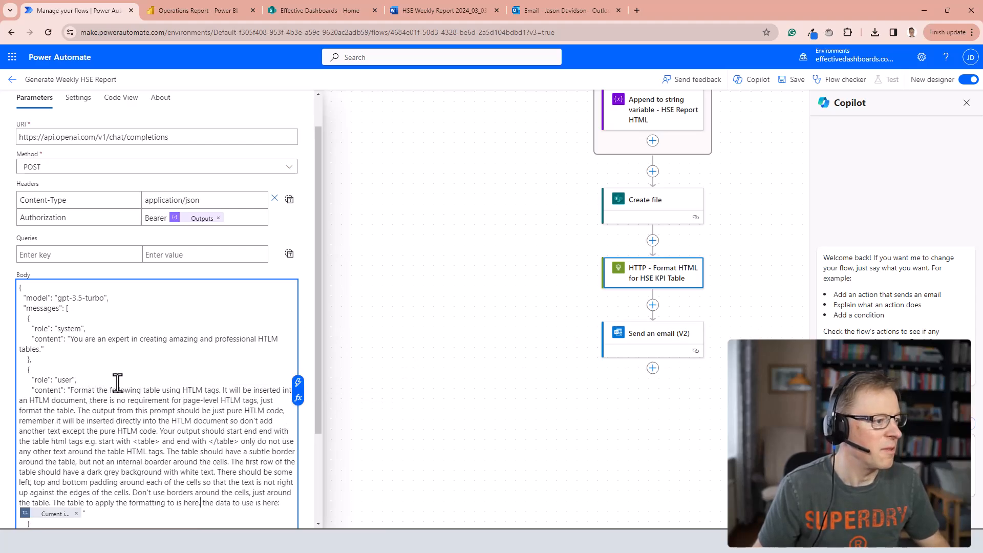
pyautogui.scroll(-3, 152, 375)
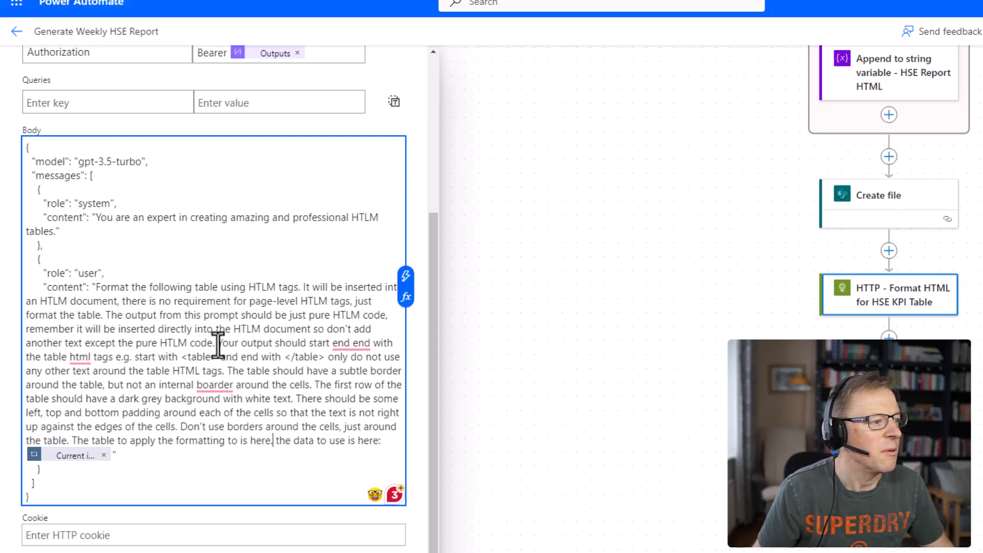
# Correct the prompt's spelling errors, changing "end end" to "and end" and "boarder" to "border".
pyautogui.moveTo(350, 348)
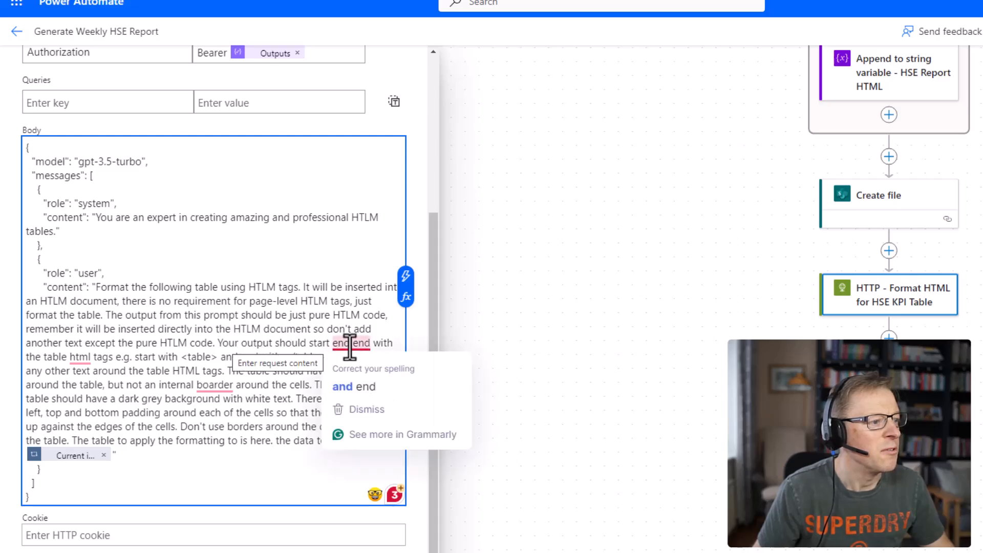
pyautogui.click(354, 386)
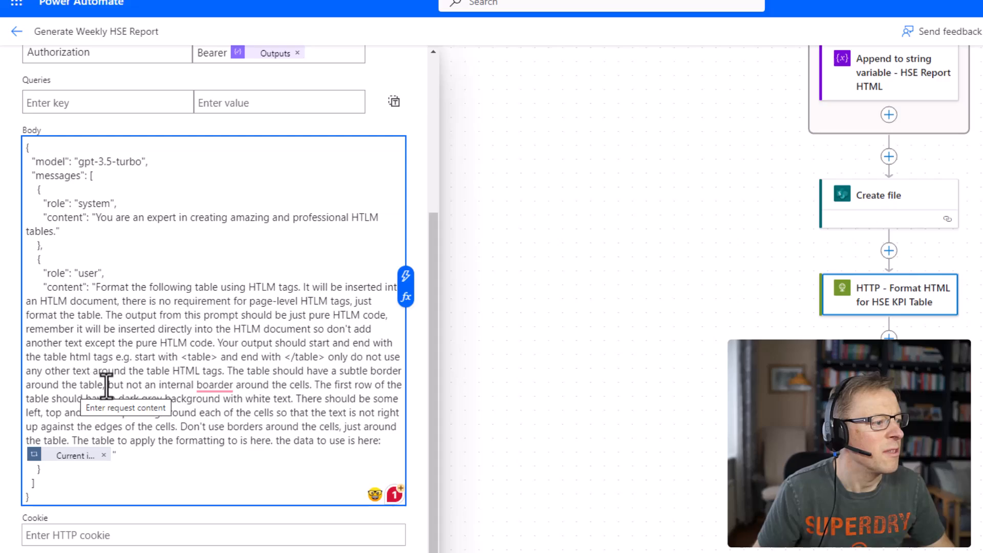
pyautogui.moveTo(215, 385)
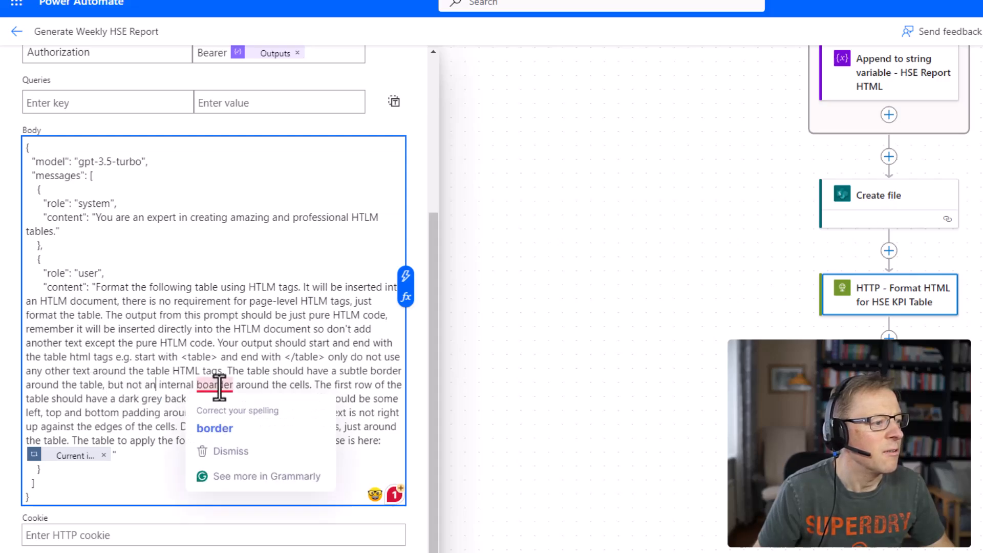
pyautogui.click(223, 410)
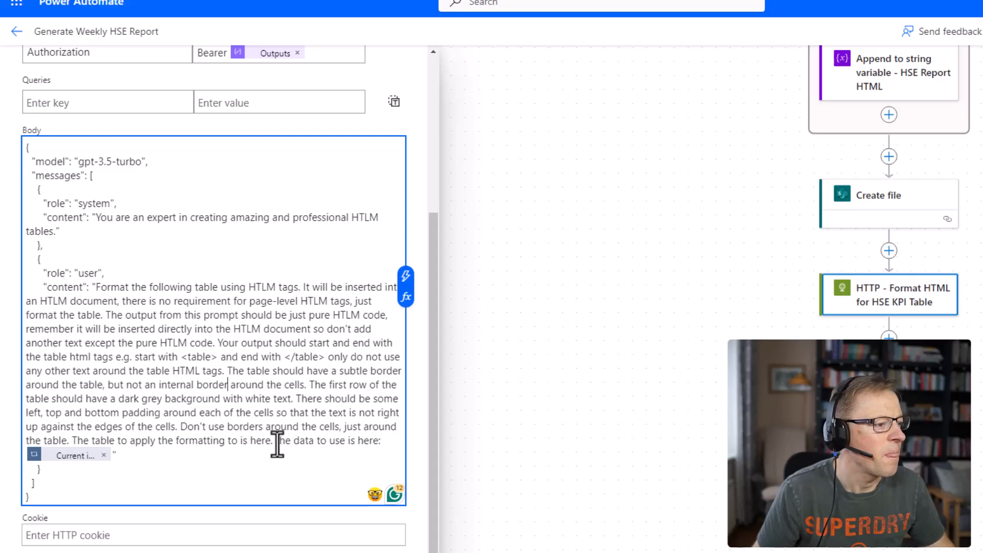
# Finish the prompt with "The table to apply the formatting to is here:", removing the leftover "the data to use is here" text and the Current item token.
pyautogui.moveTo(275, 440); pyautogui.dragTo(380, 441)
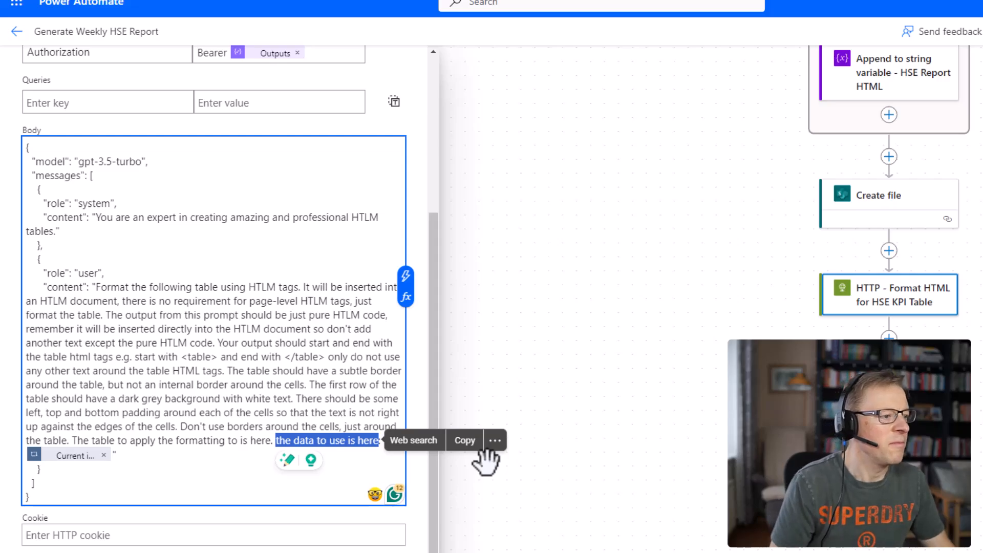
pyautogui.press('BackSpace')
pyautogui.write(':')
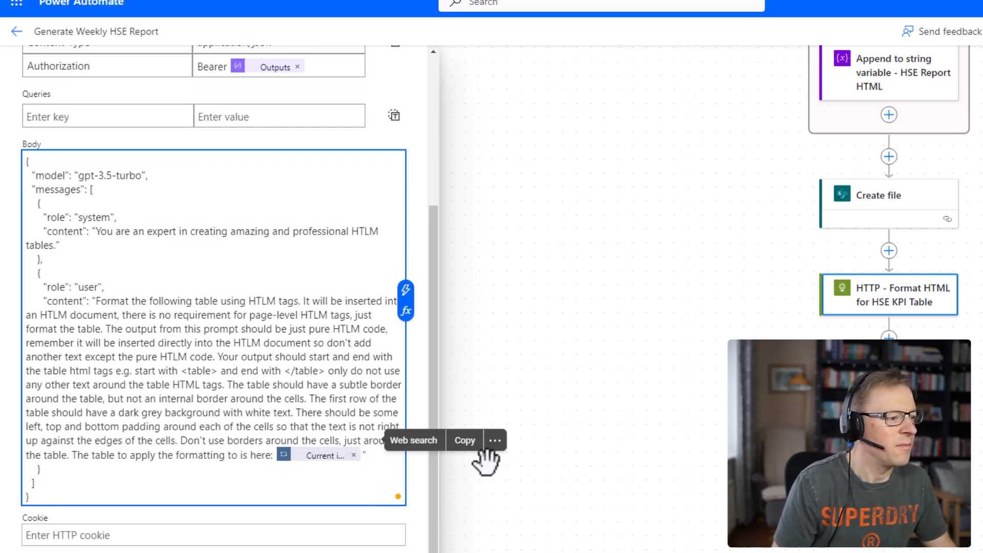
pyautogui.click(354, 455)
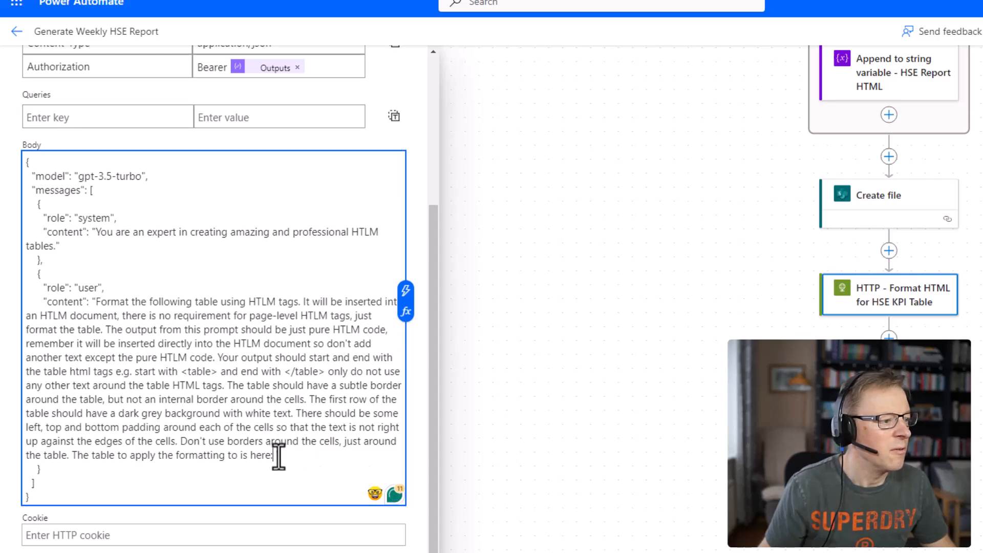
pyautogui.click(406, 291)
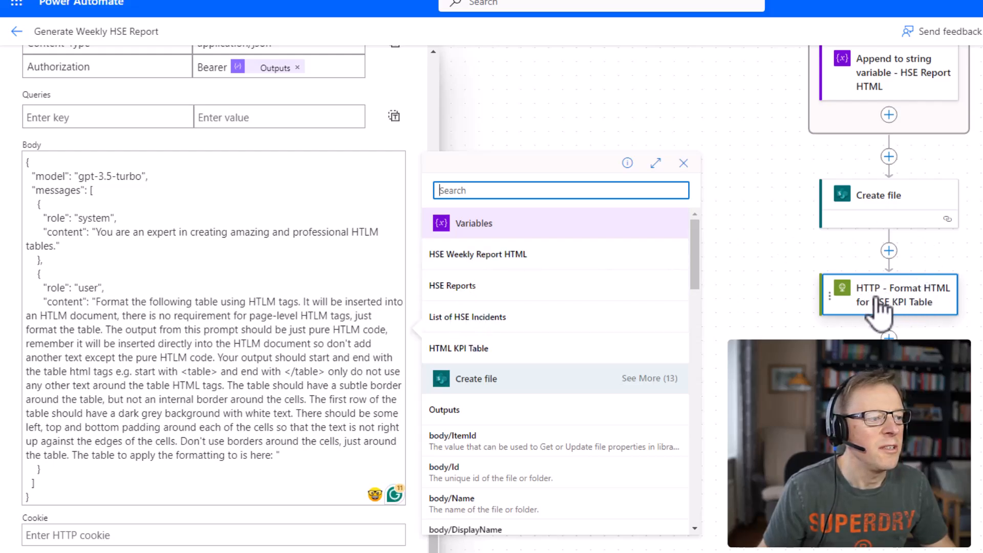
pyautogui.click(272, 455)
pyautogui.write(':')
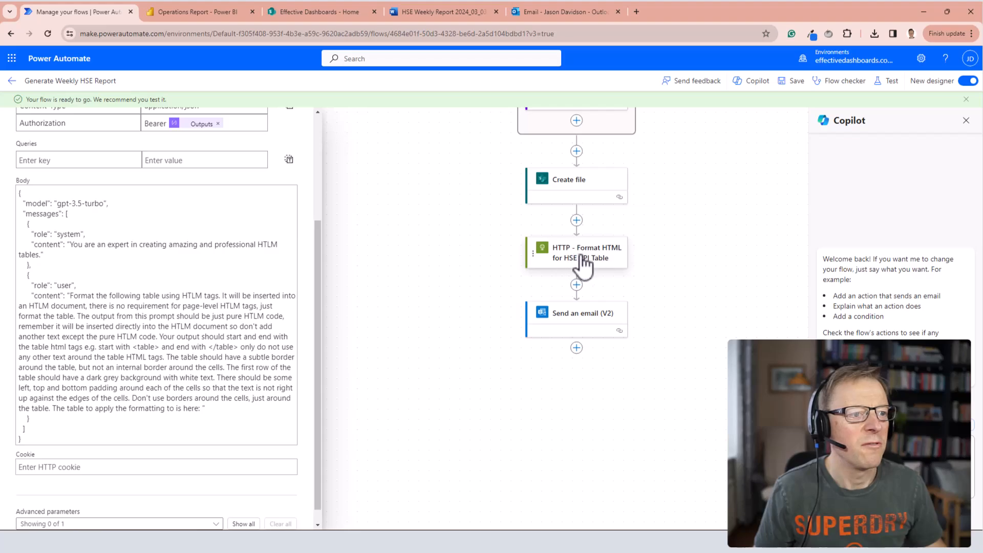
# Run a manual test of the Generate Weekly HSE Report flow.
pyautogui.click(891, 81)
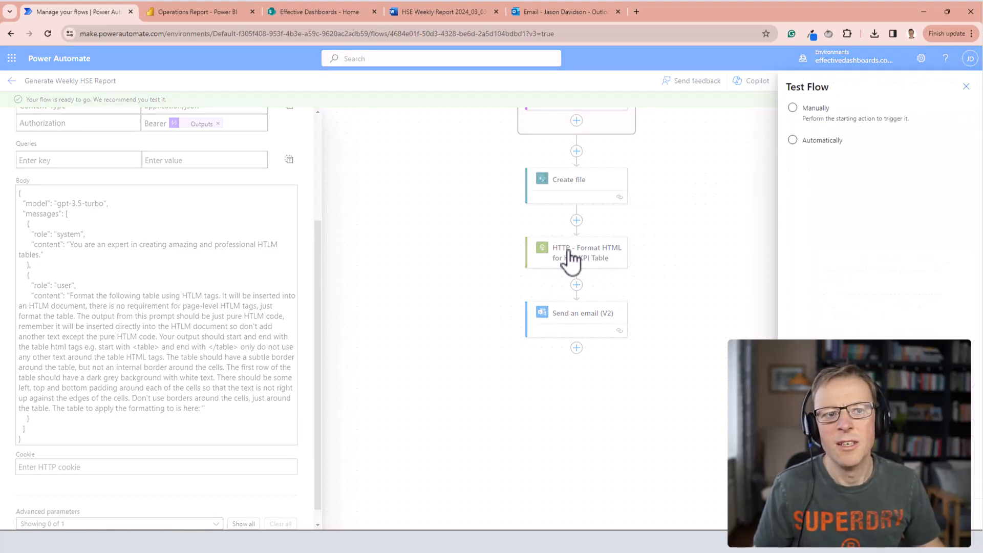
pyautogui.click(813, 110)
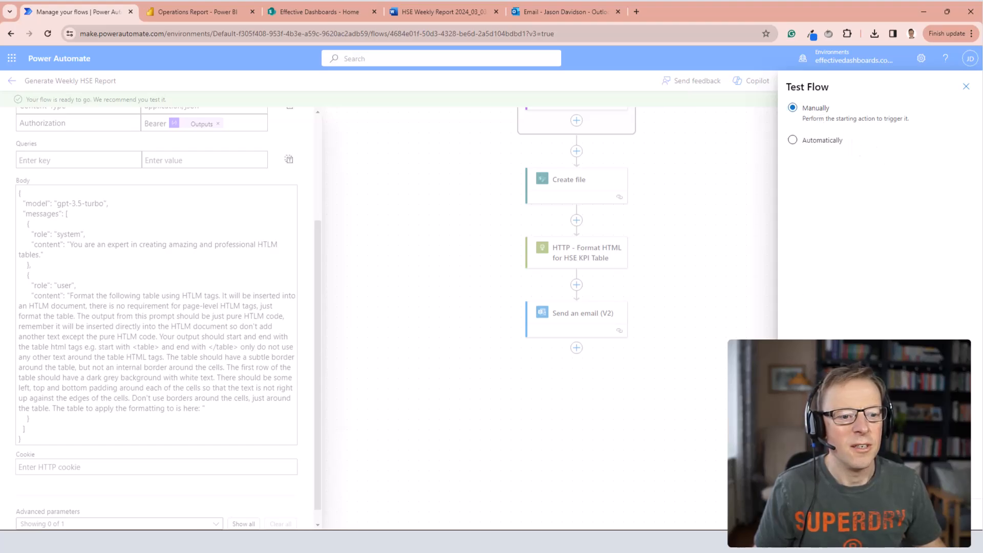
pyautogui.click(808, 515)
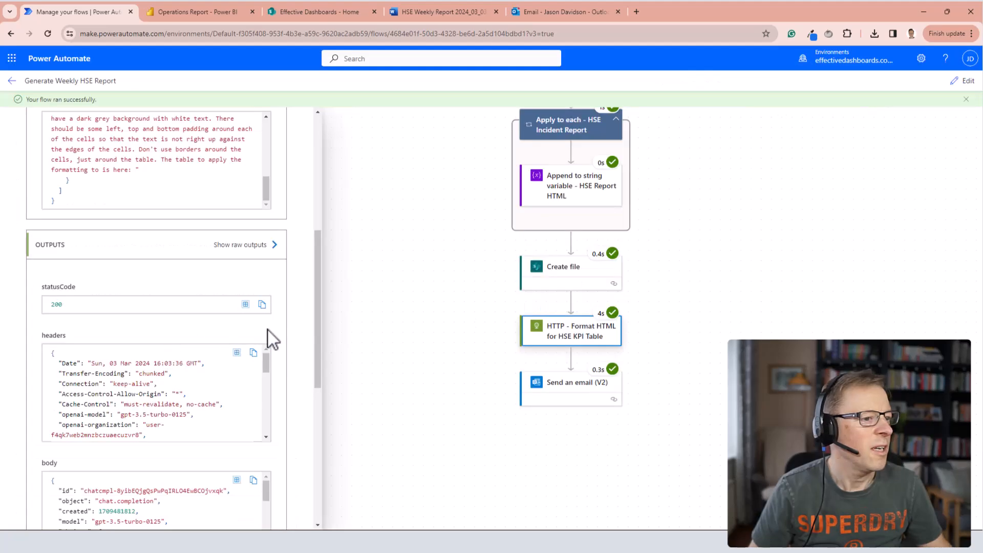
# Examine the response body of the HTTP - Format HTML for HSE KPI Table action, focusing on the generated table content.
pyautogui.scroll(-2, 269, 332)
pyautogui.scroll(-10, 156, 404)
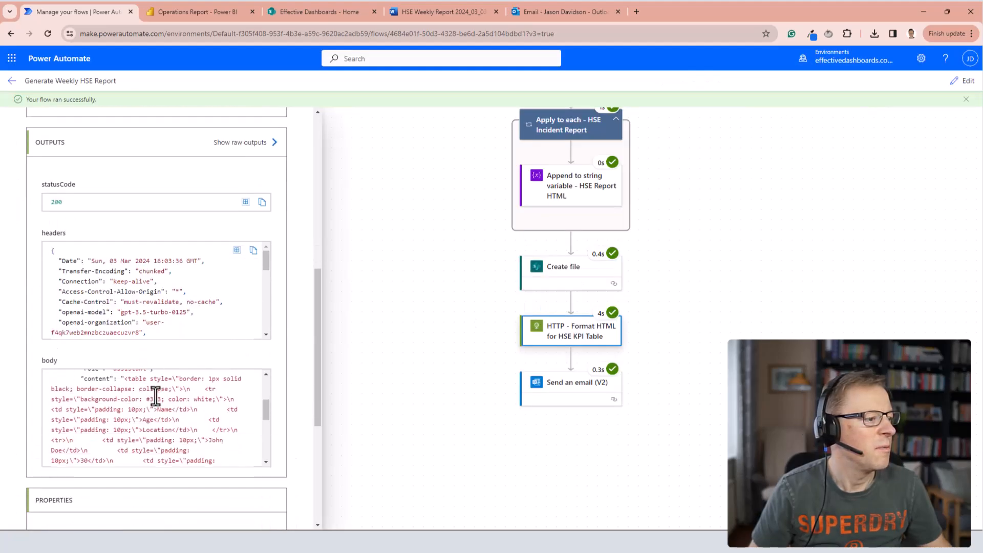
pyautogui.scroll(-2, 195, 429)
pyautogui.scroll(15, 210, 432)
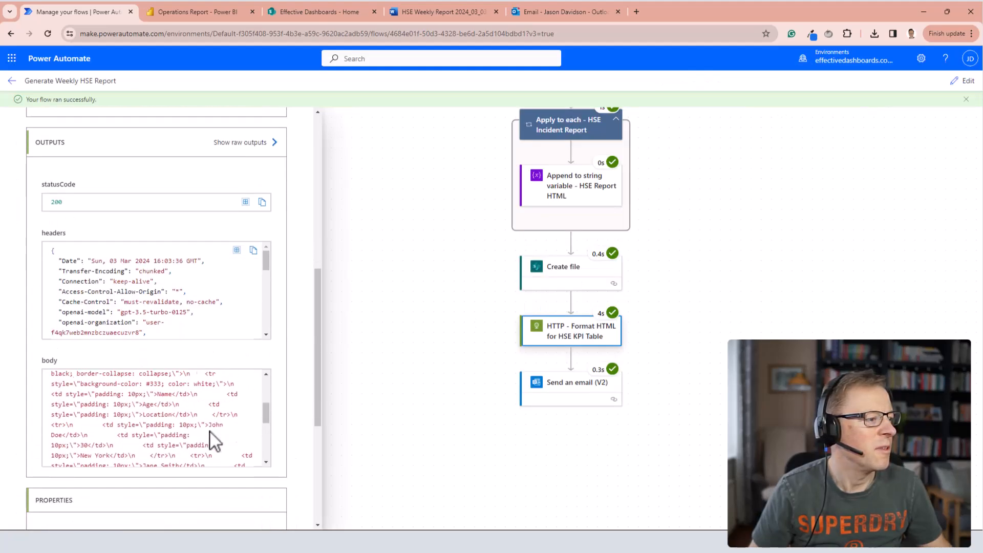
pyautogui.scroll(-2, 141, 443)
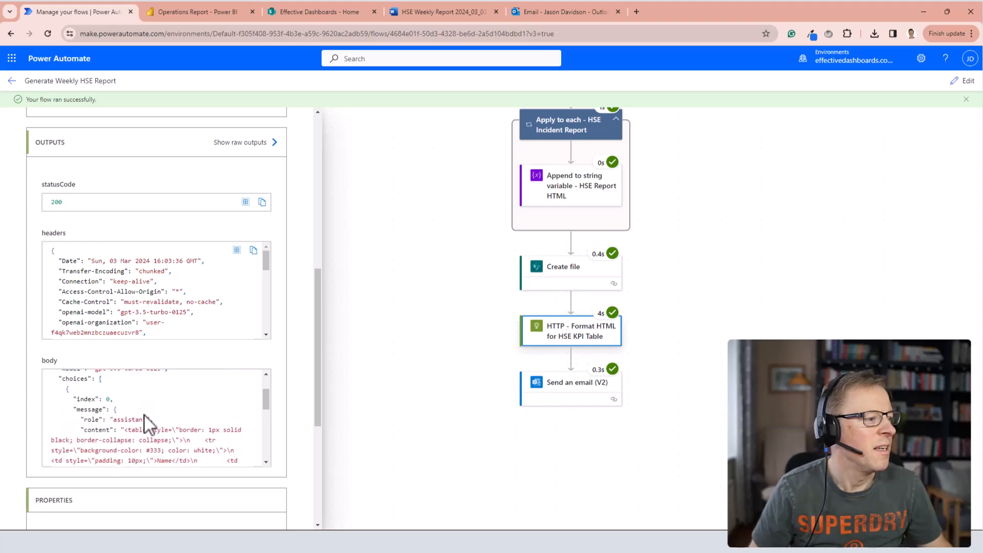
# Copy the HTTP action's response body and add a Parse JSON action directly after HTTP - Format HTML for HSE KPI Table.
pyautogui.scroll(2, 146, 423)
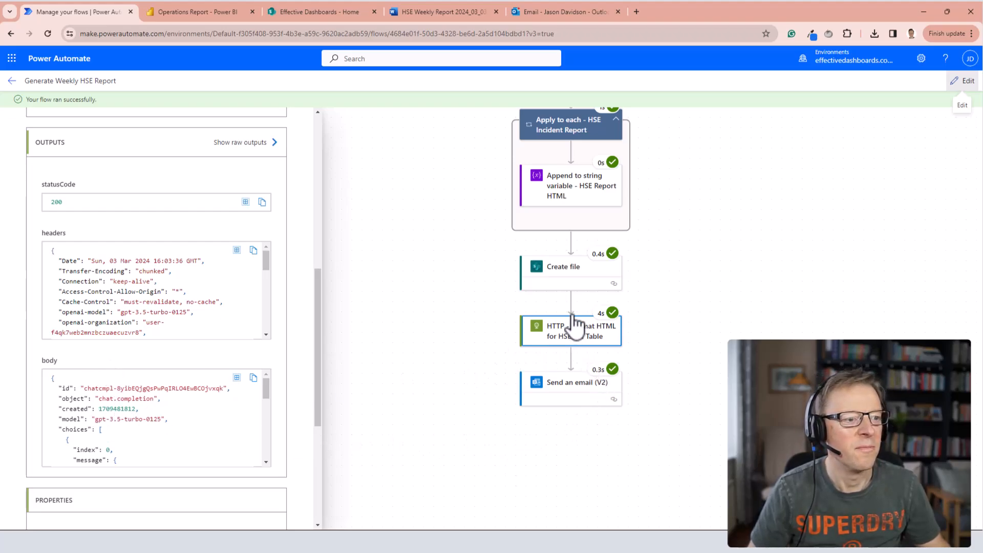
pyautogui.click(562, 330)
pyautogui.click(571, 285)
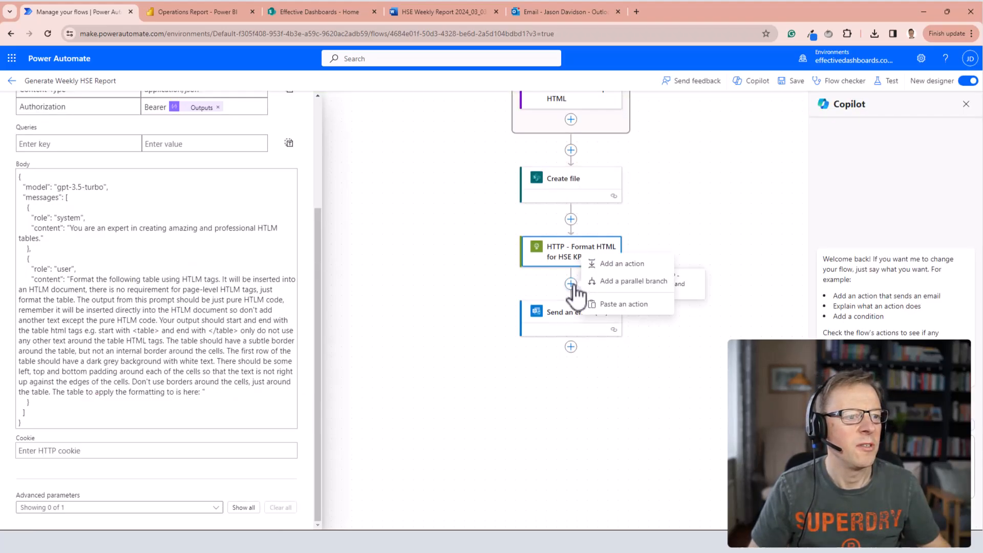
pyautogui.click(624, 263)
pyautogui.write('parse')
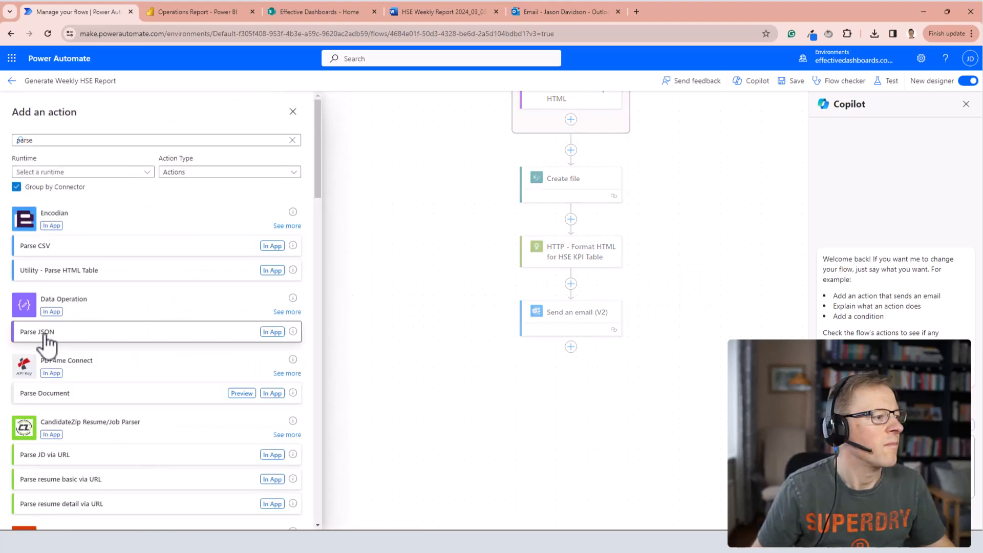
pyautogui.click(45, 333)
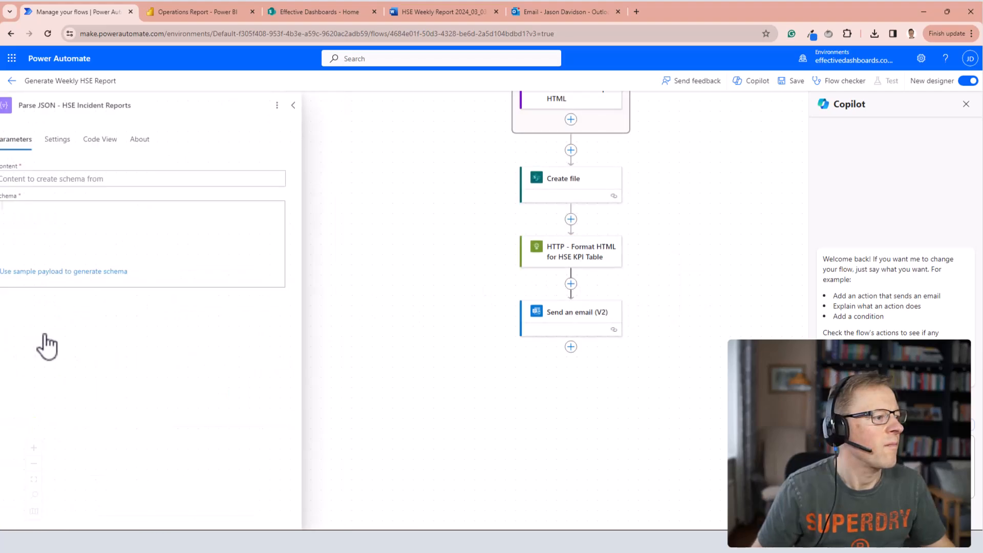
# Use the HTTP action's Body as the Parse JSON content and generate its schema from the copied sample response.
pyautogui.click(49, 178)
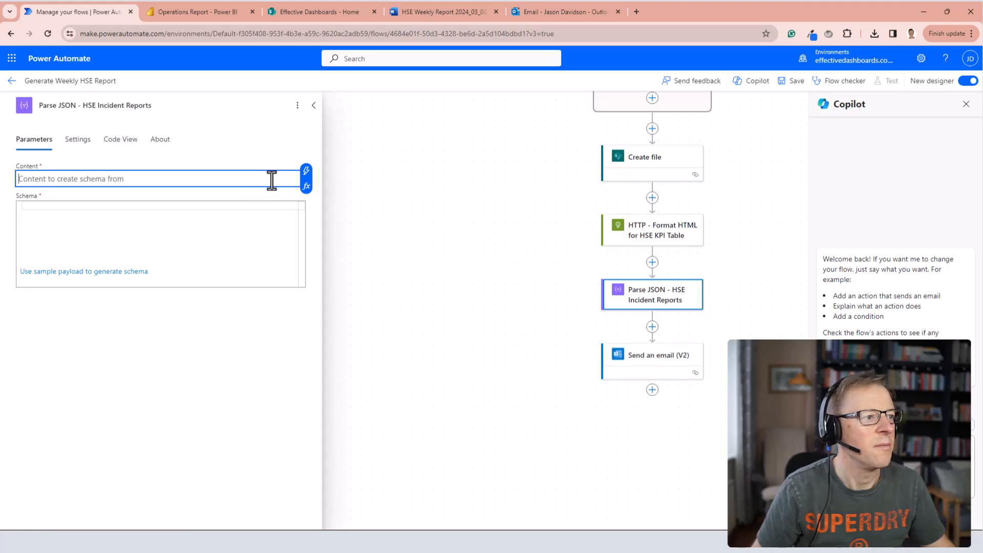
pyautogui.click(306, 171)
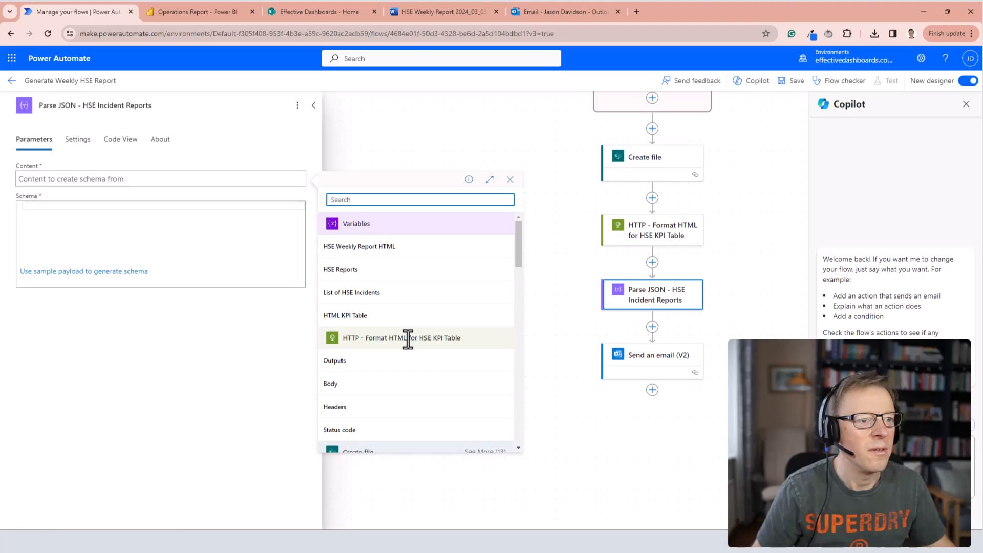
pyautogui.click(330, 383)
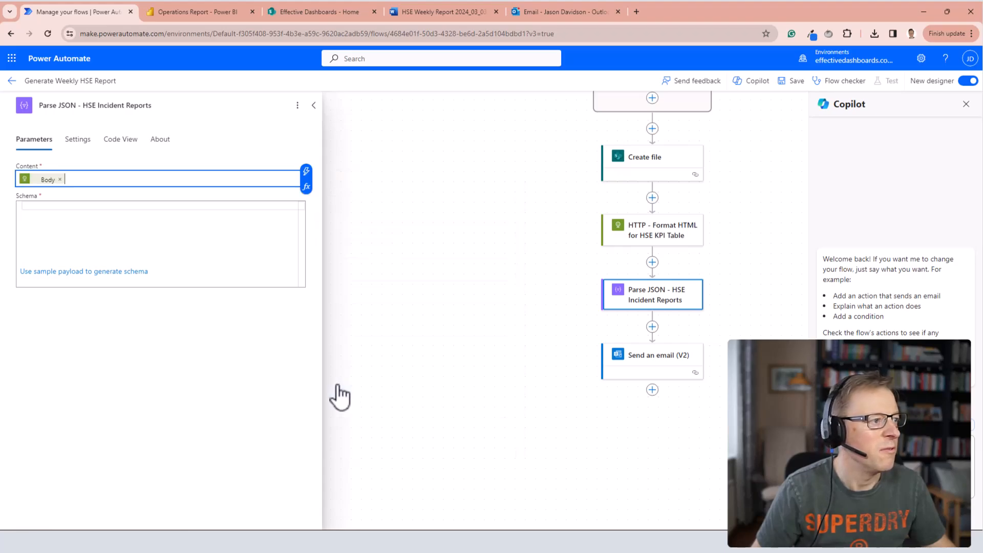
pyautogui.click(55, 272)
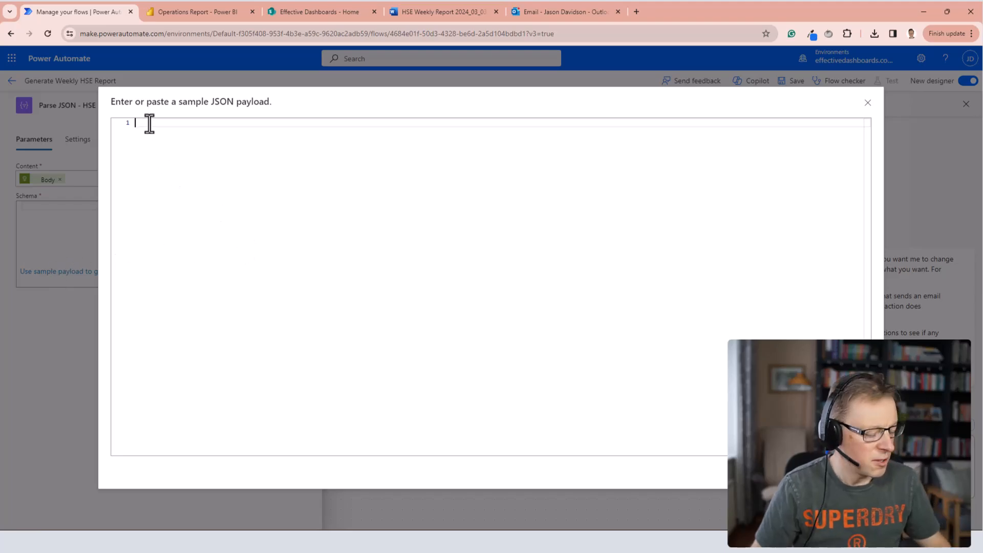
pyautogui.hotkey('ctrl', 'v')
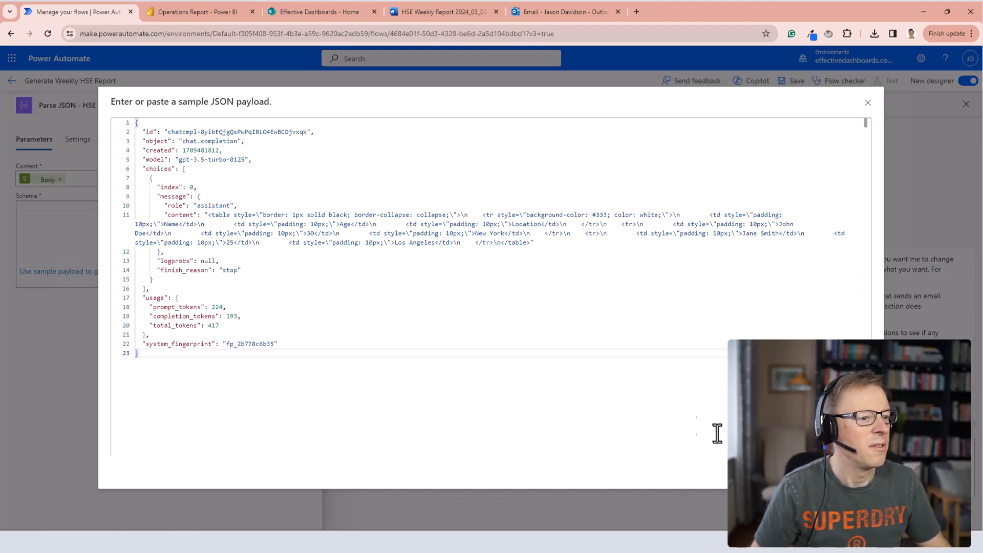
pyautogui.click(850, 469)
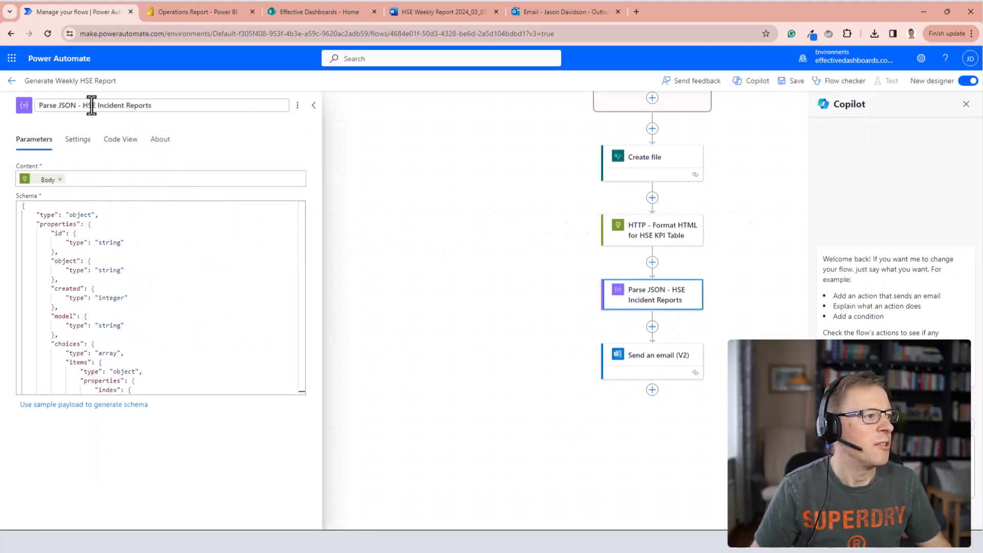
# Rename the new action "Parse JSON - HSE KPI HTLM Table Formatted".
pyautogui.moveTo(84, 106); pyautogui.dragTo(163, 108)
pyautogui.write('HSE KPI HTLM Table For')
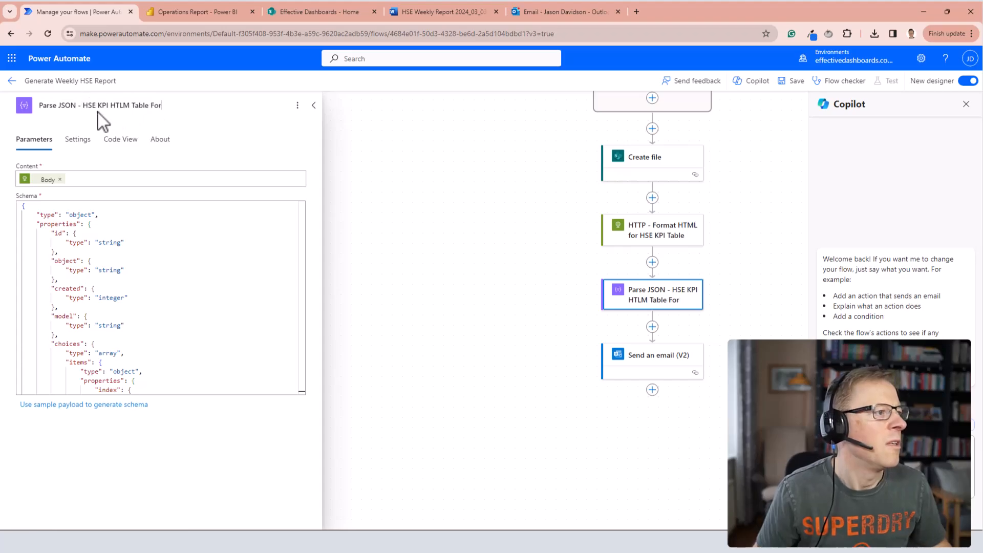
pyautogui.write('matted')
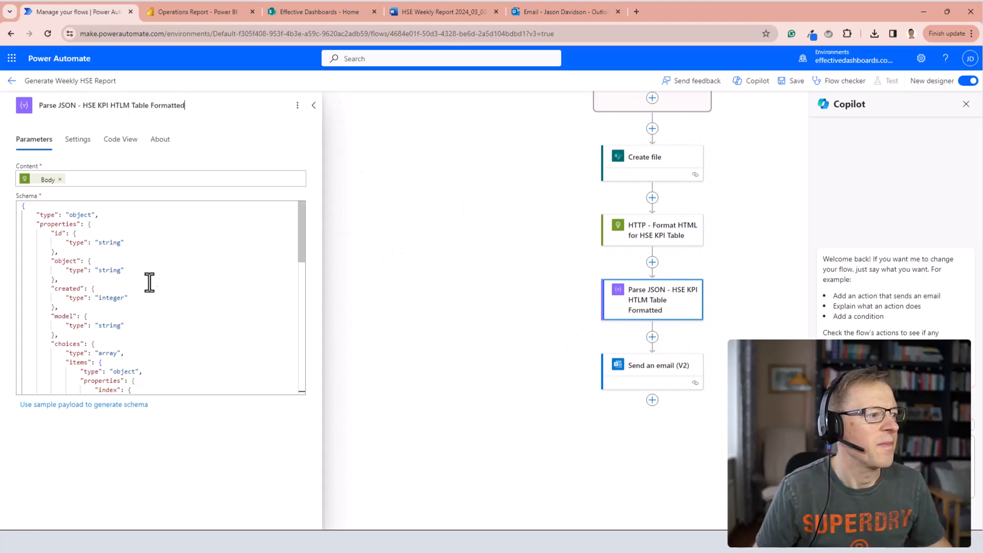
# In the Send an email (V2) body, replace the HTML KPI Table token with Body content from the Parse JSON action.
pyautogui.click(661, 378)
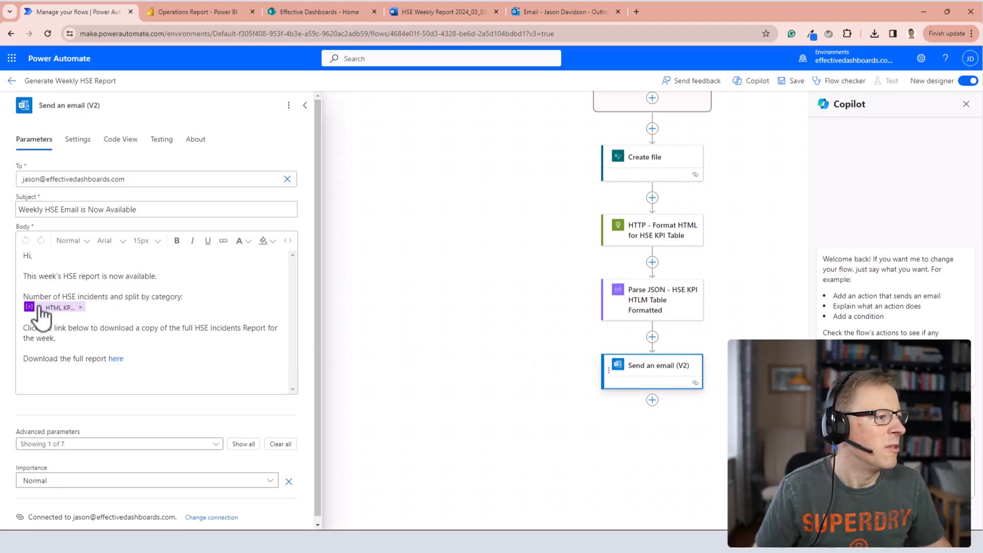
pyautogui.click(80, 307)
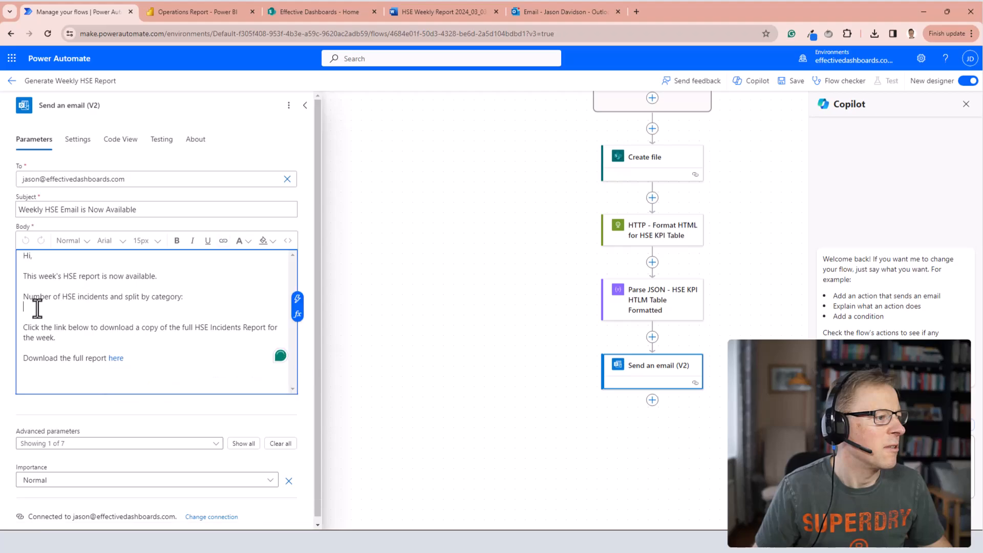
pyautogui.click(298, 300)
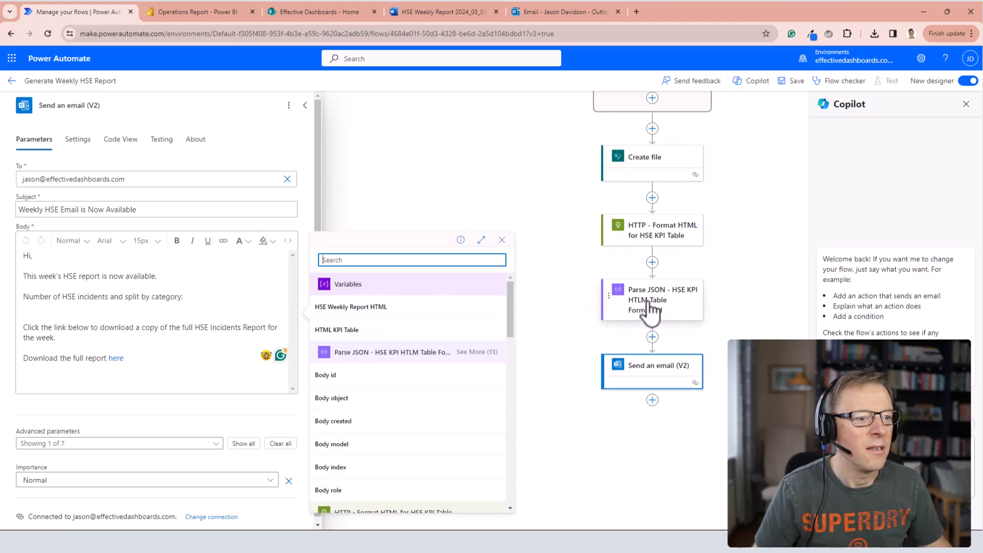
pyautogui.scroll(-1, 381, 392)
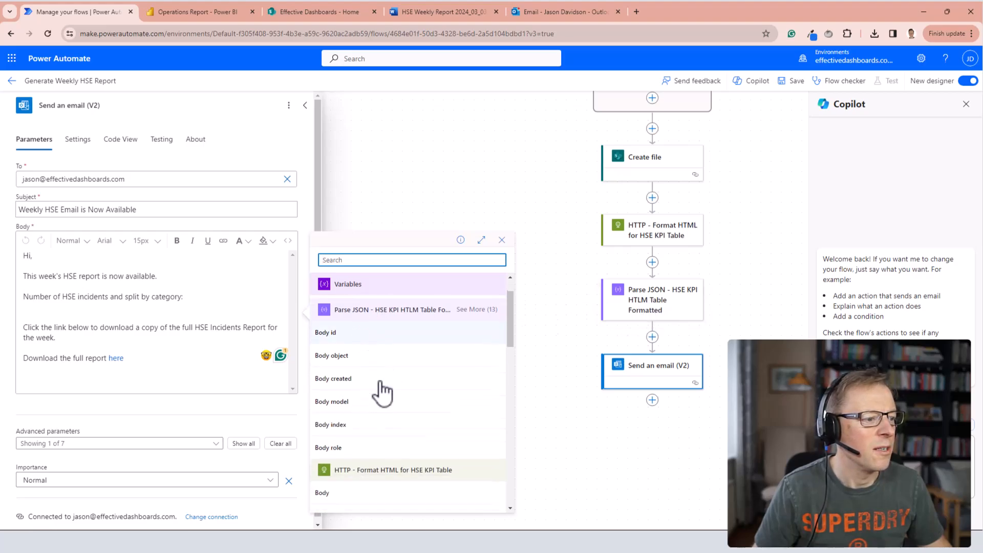
pyautogui.click(474, 305)
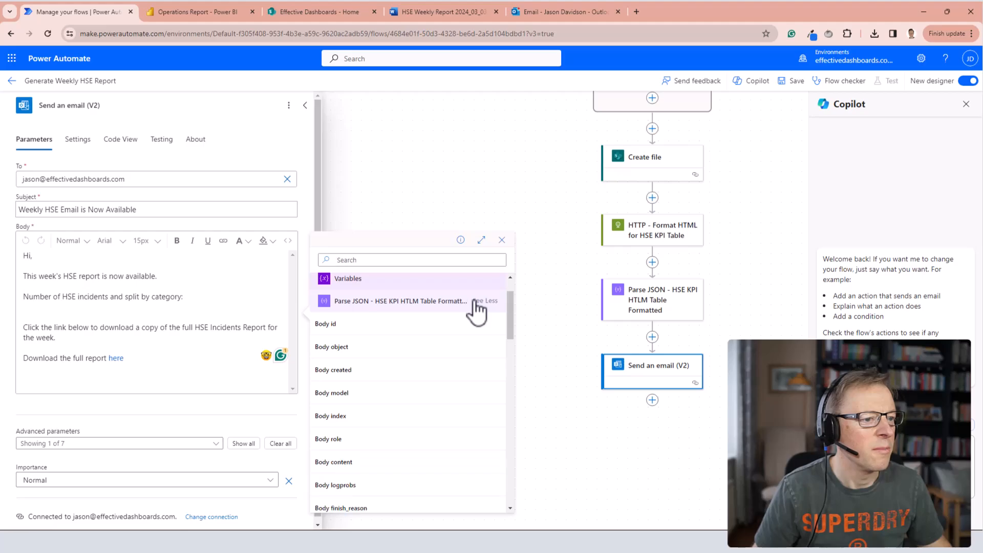
pyautogui.scroll(-2, 361, 368)
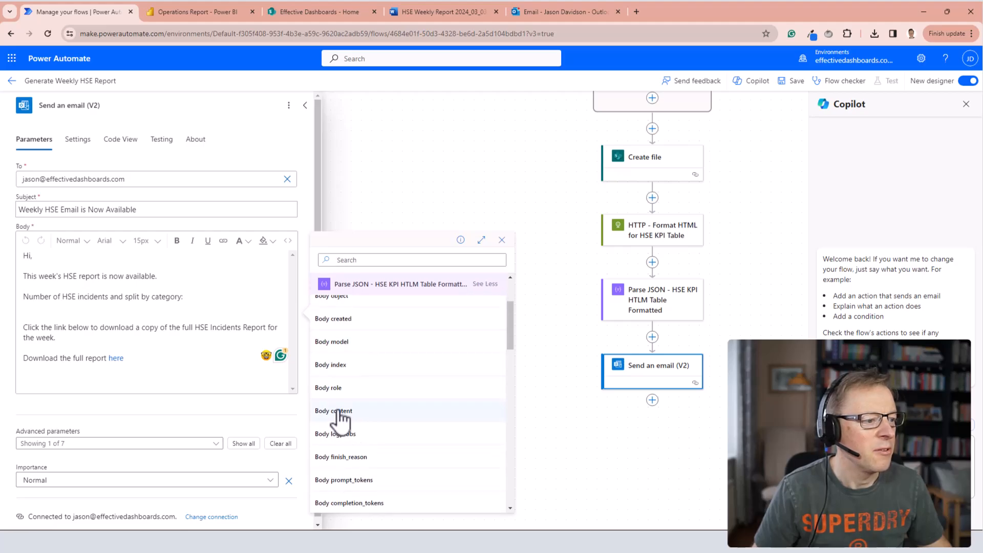
pyautogui.click(338, 411)
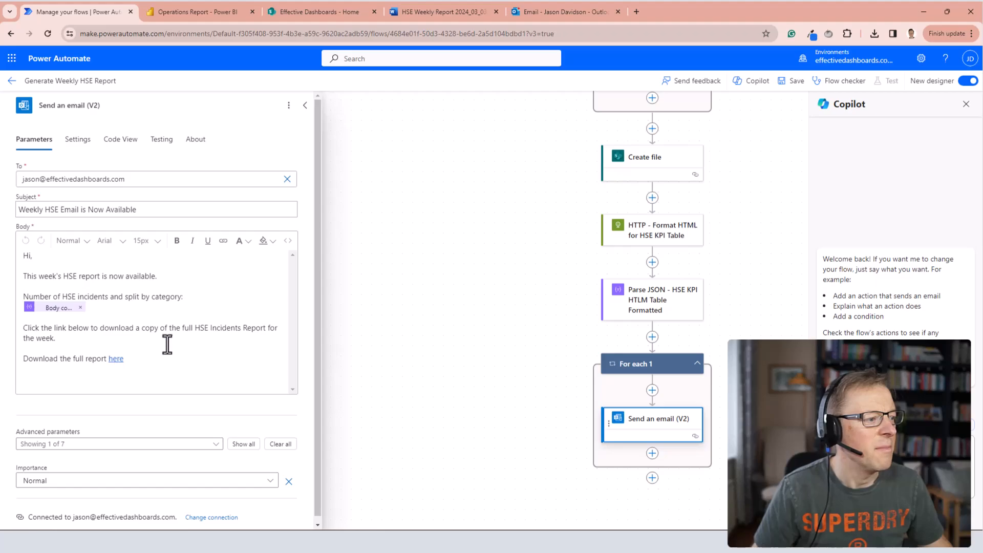
# In the email body's HTML, append Create file's body/Path to the download link's SharePoint address and save the flow.
pyautogui.click(288, 242)
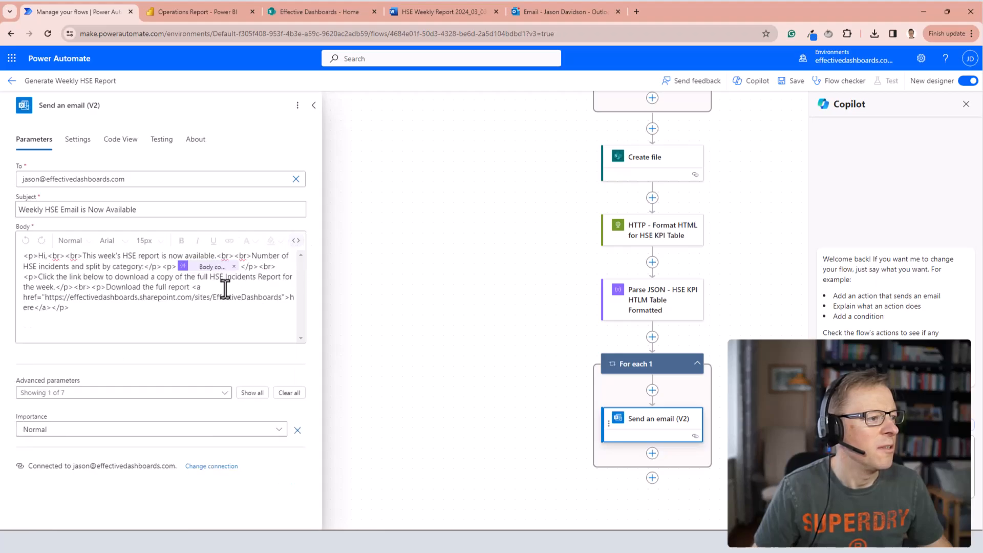
pyautogui.click(285, 299)
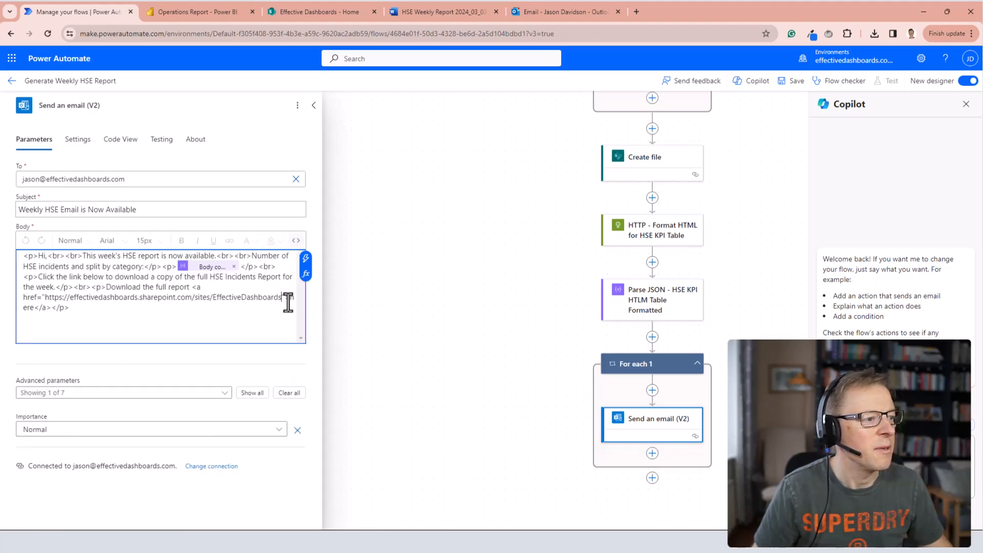
pyautogui.click(307, 263)
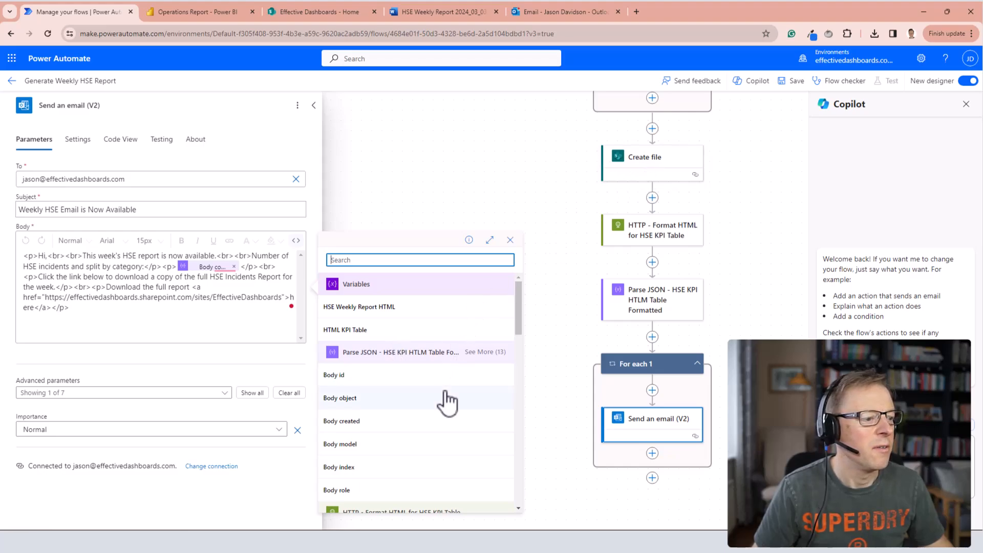
pyautogui.scroll(-3, 448, 405)
pyautogui.scroll(-2, 449, 405)
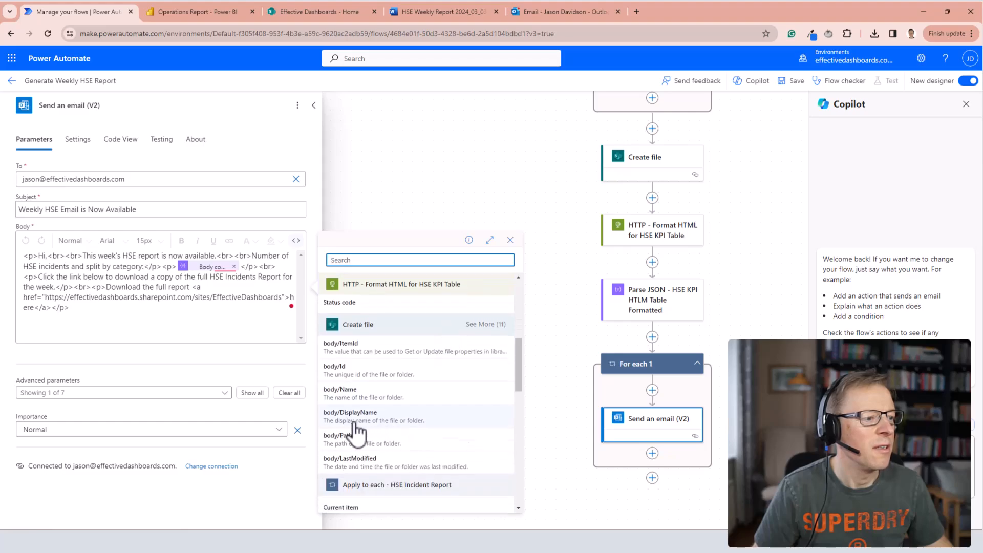
pyautogui.click(338, 436)
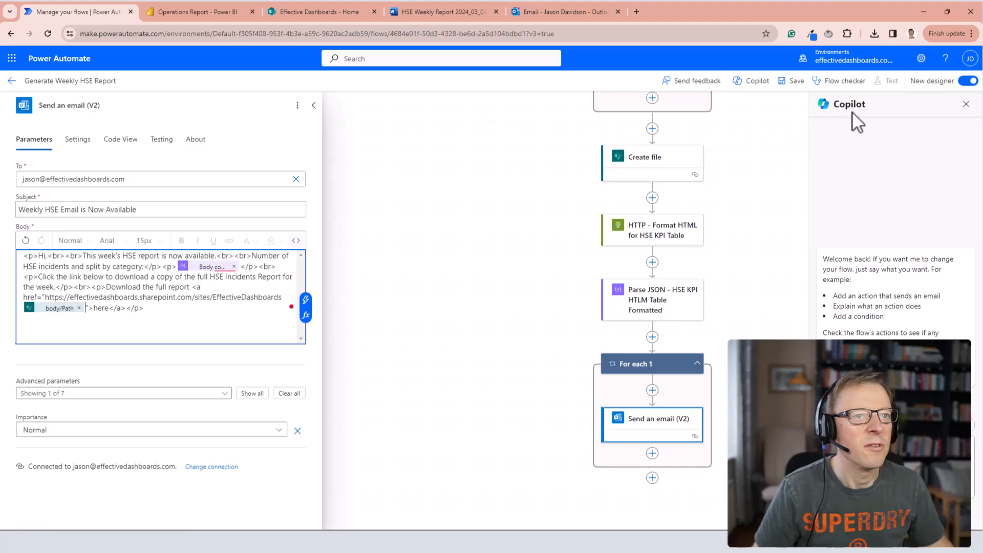
pyautogui.click(797, 82)
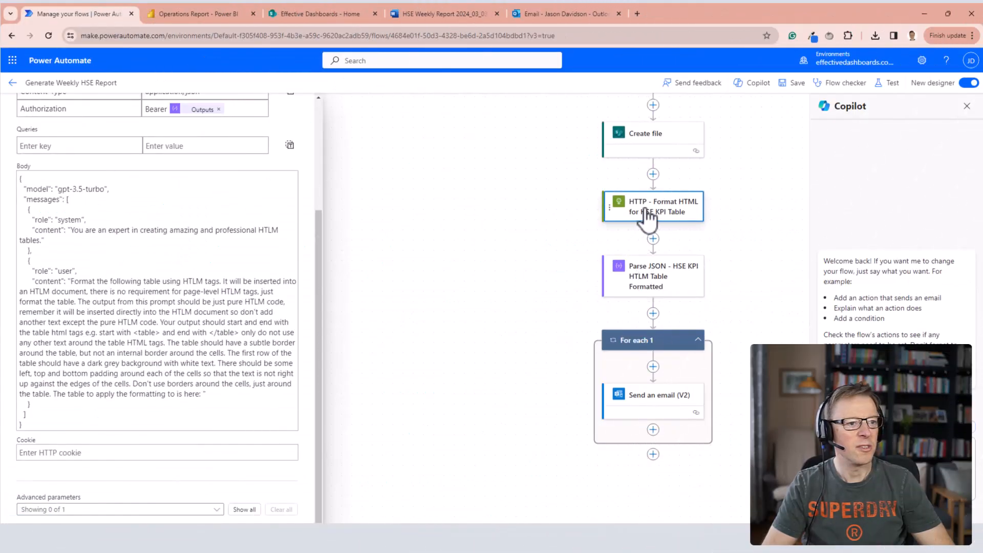
# Insert the HTML KPI Table variable at the end of the HTTP action's user prompt and save the flow.
pyautogui.click(203, 394)
pyautogui.click(298, 274)
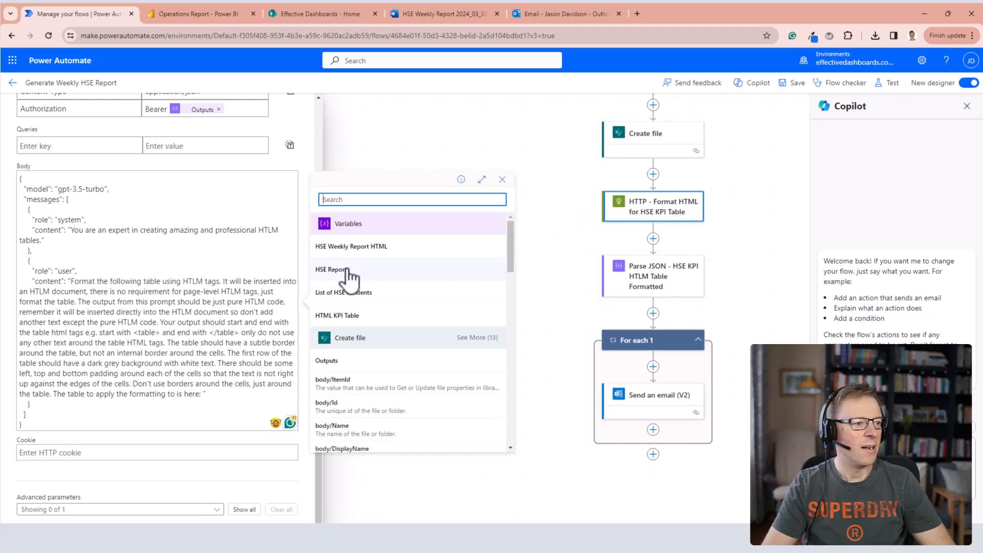
pyautogui.click(346, 318)
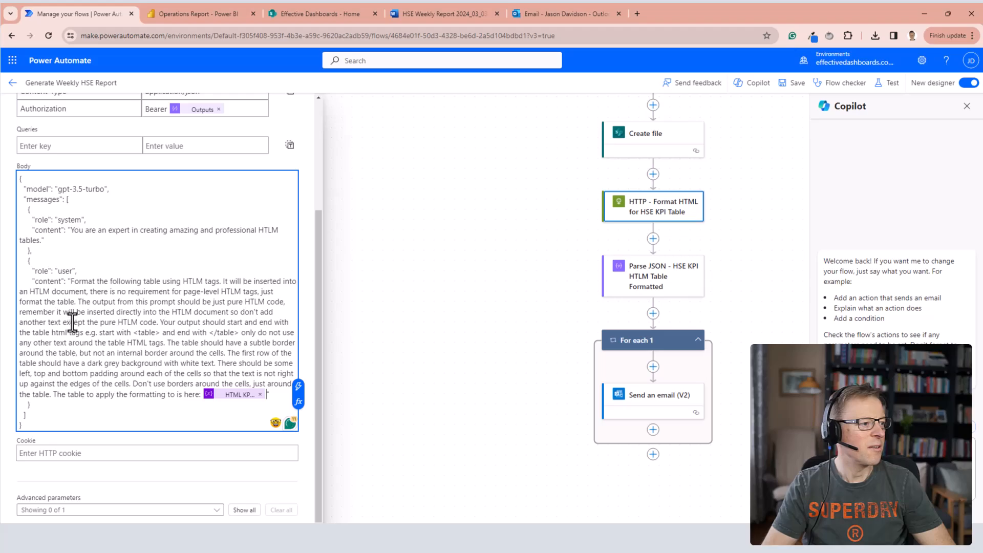
pyautogui.click(794, 86)
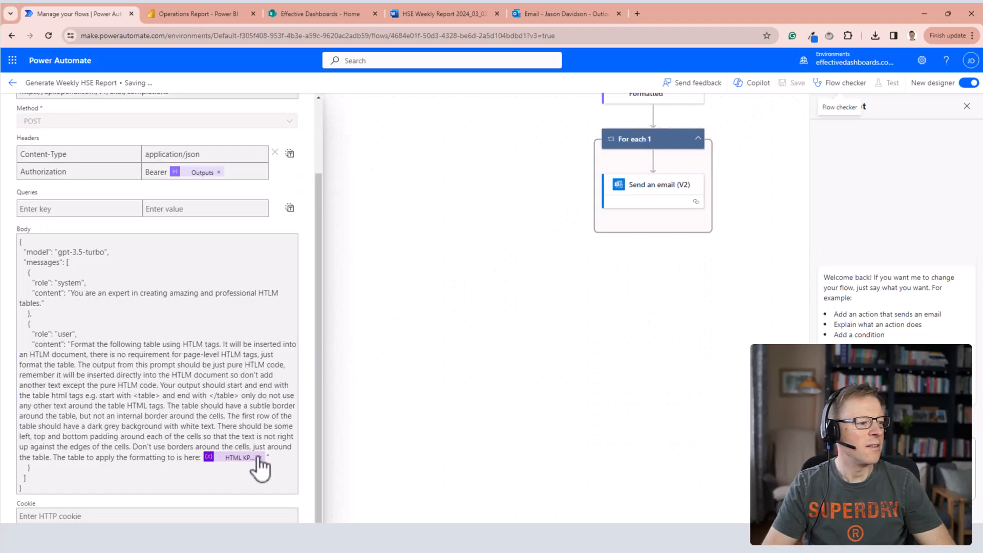